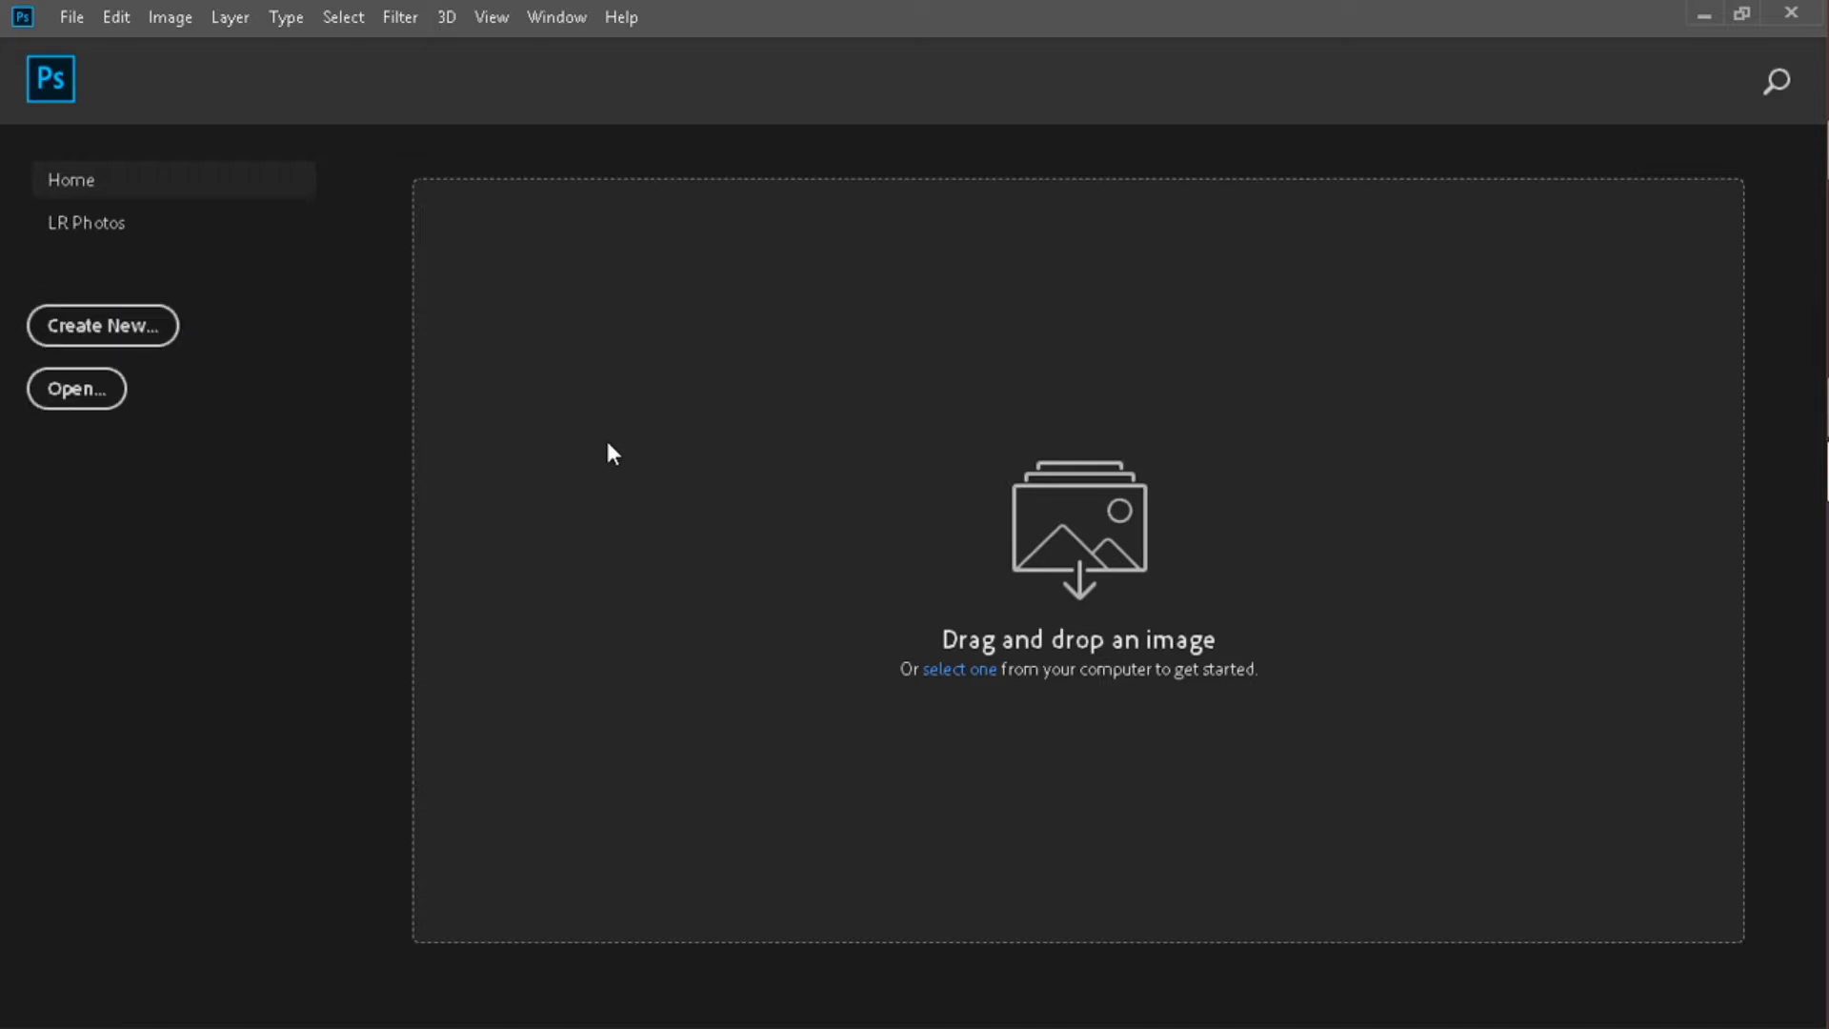
Create a new document 1280 pixels wide and 720 pixels high with a white background
key(ctrl+n)
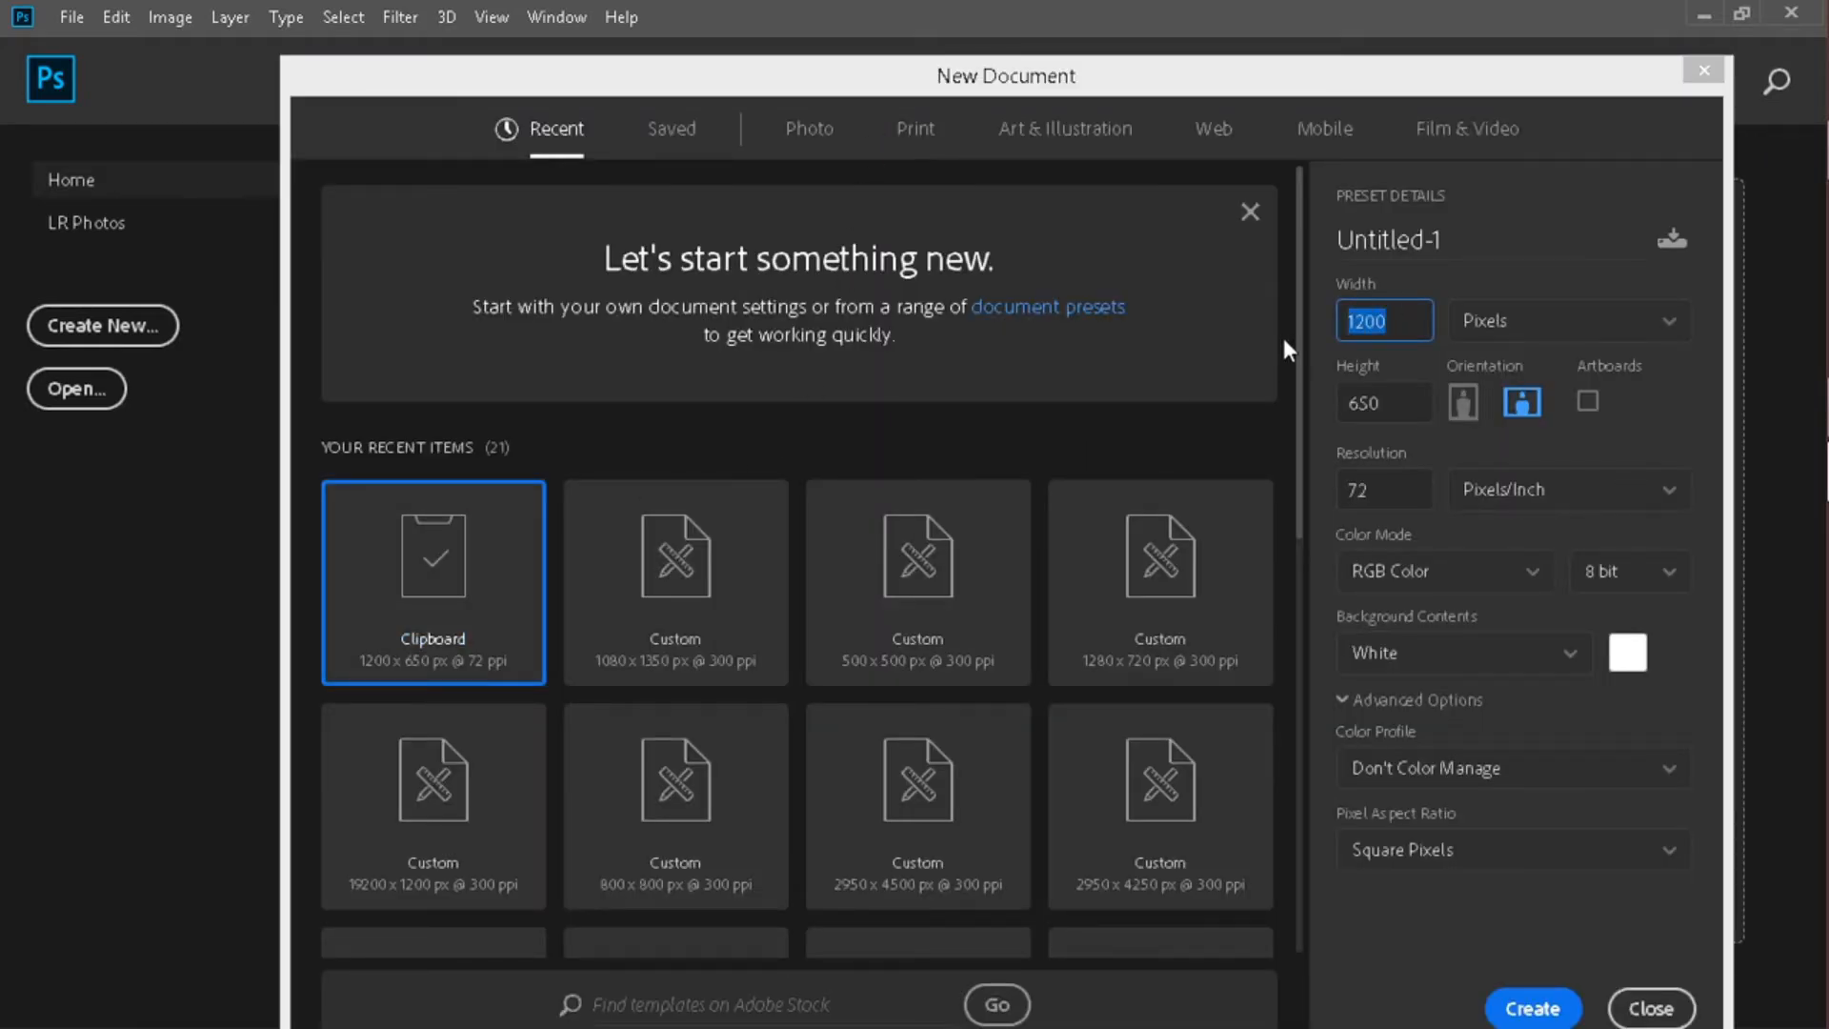
text(1280)
key(Tab)
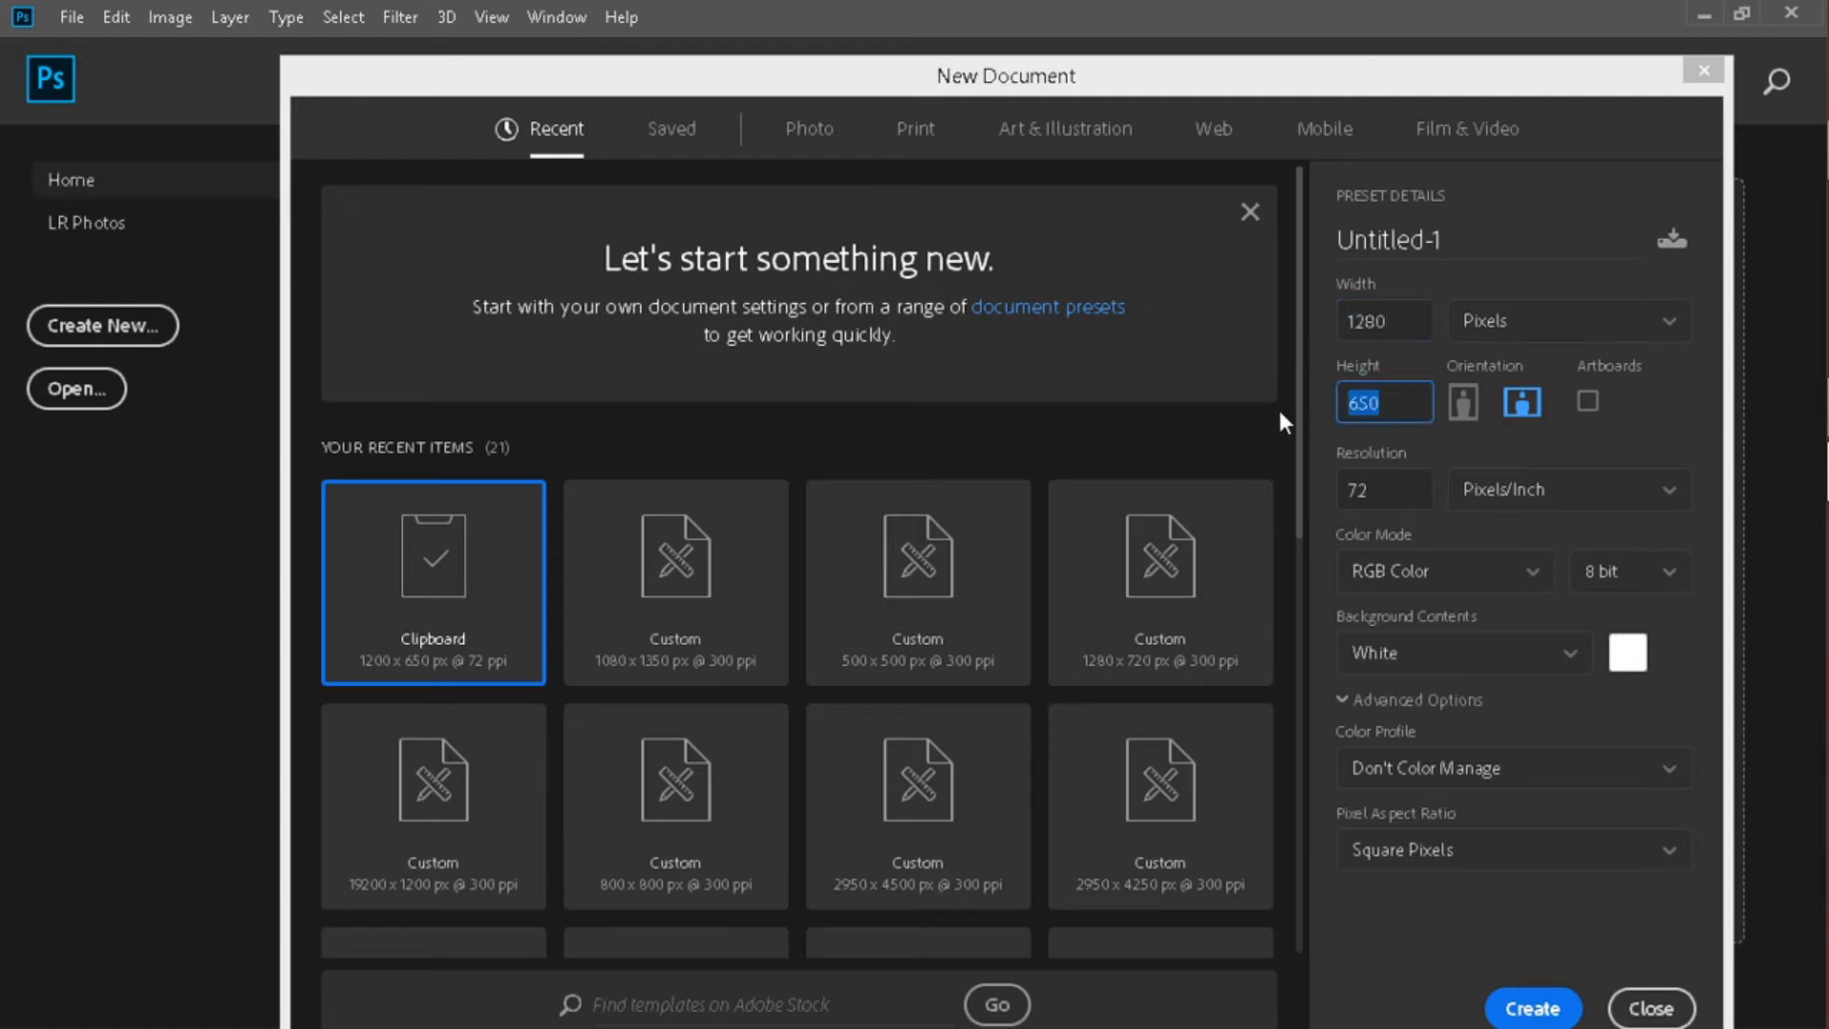
text(720)
click(1536, 991)
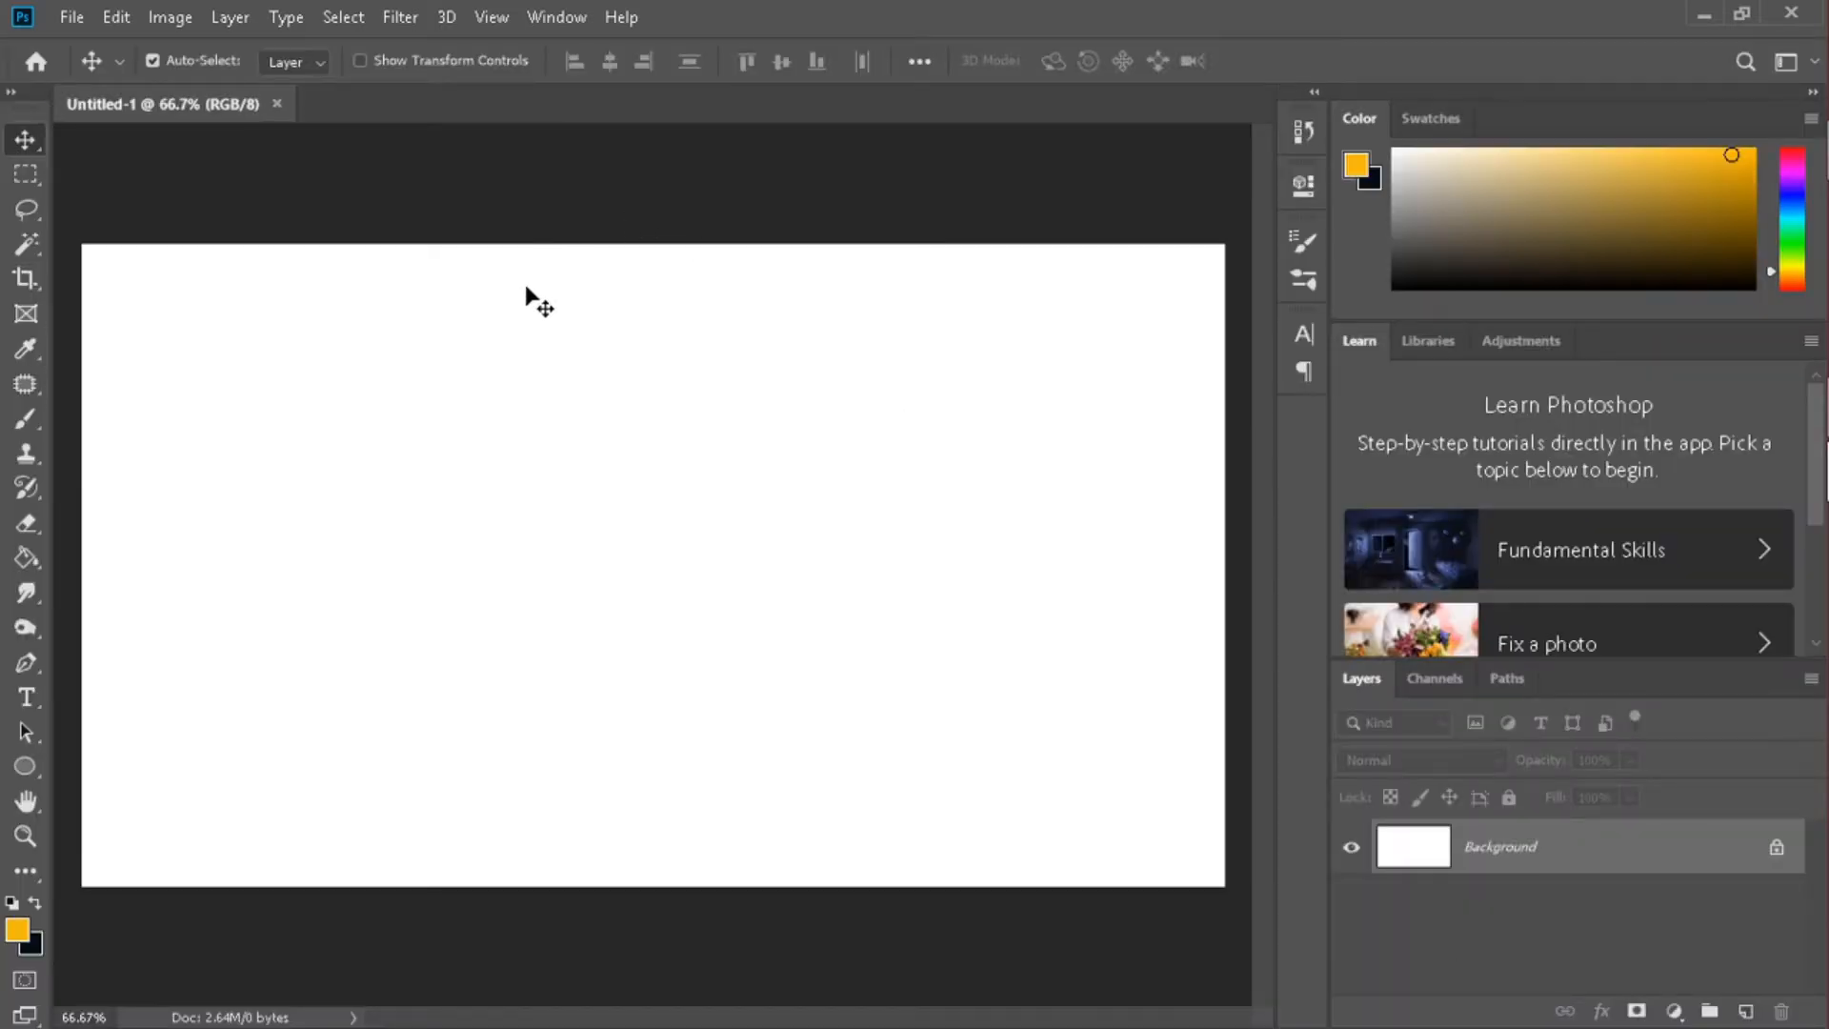
alt+click(527, 290)
Copy the Sample Copyright Notices image from the Google Images results in Chrome and paste it into the new Photoshop document
mouse_move(1826, 252)
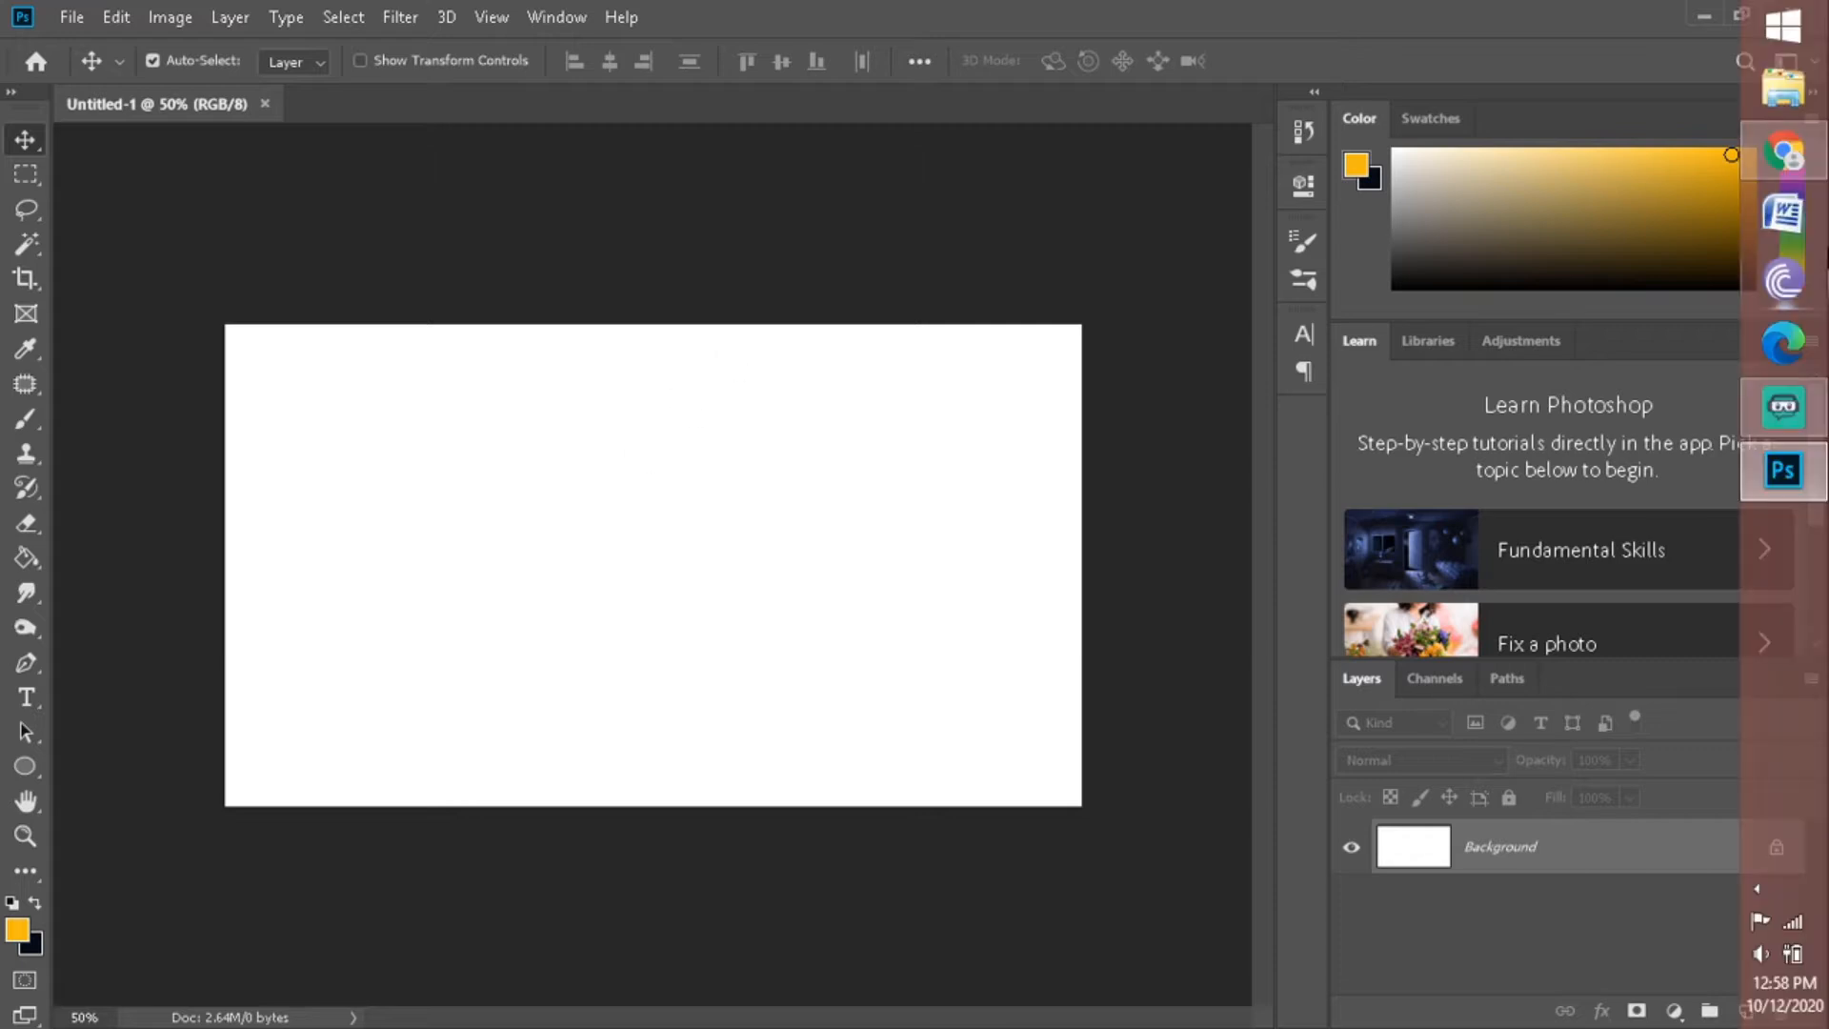
click(1783, 152)
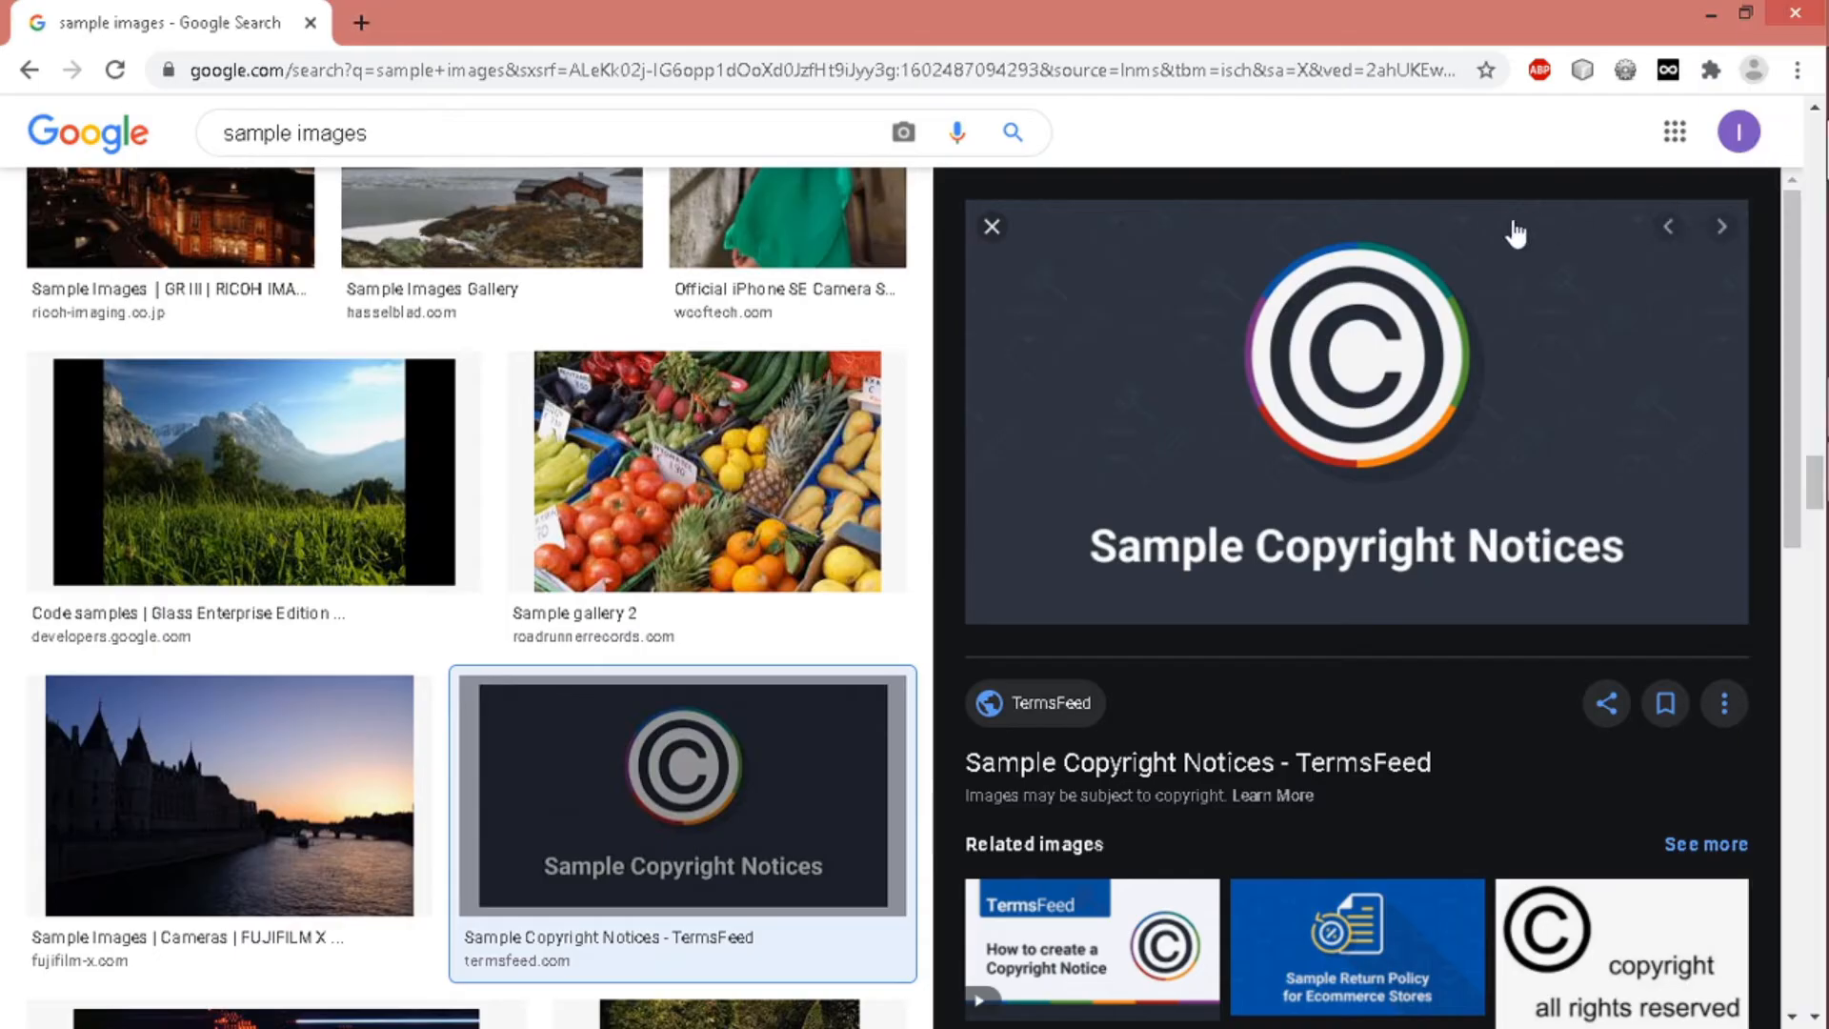
right_click(1295, 359)
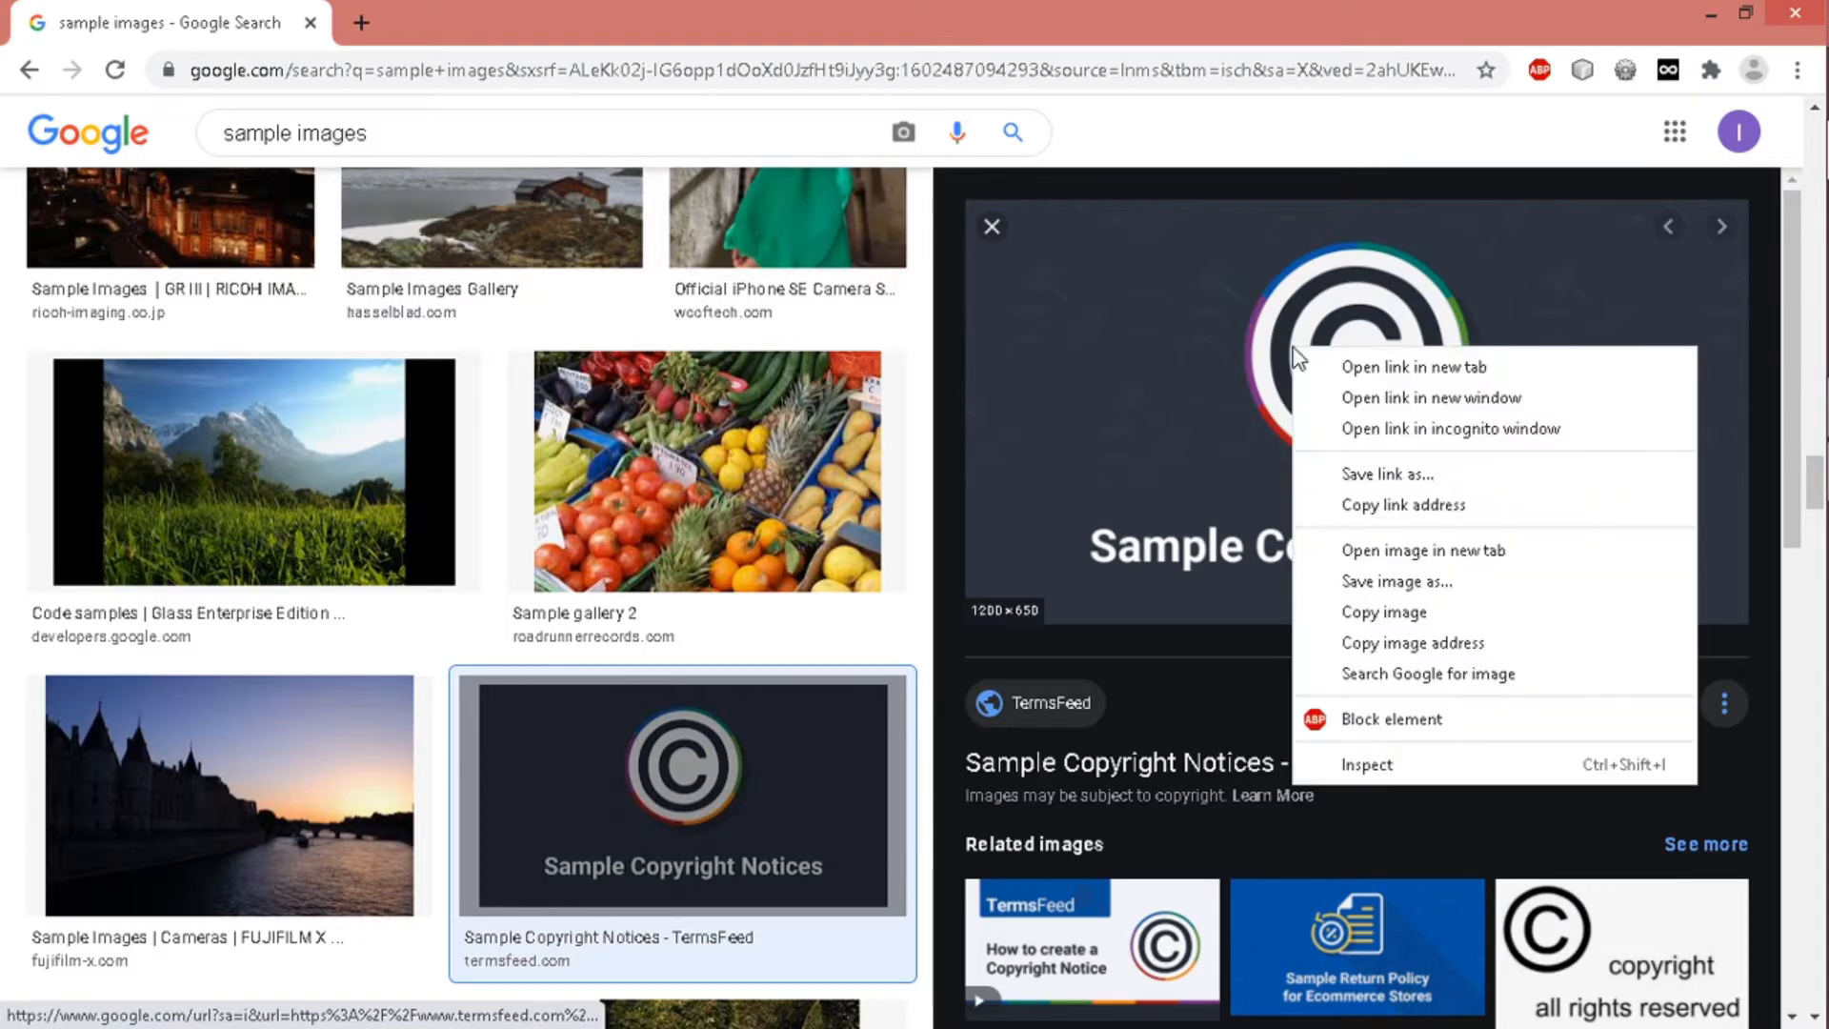
click(1353, 612)
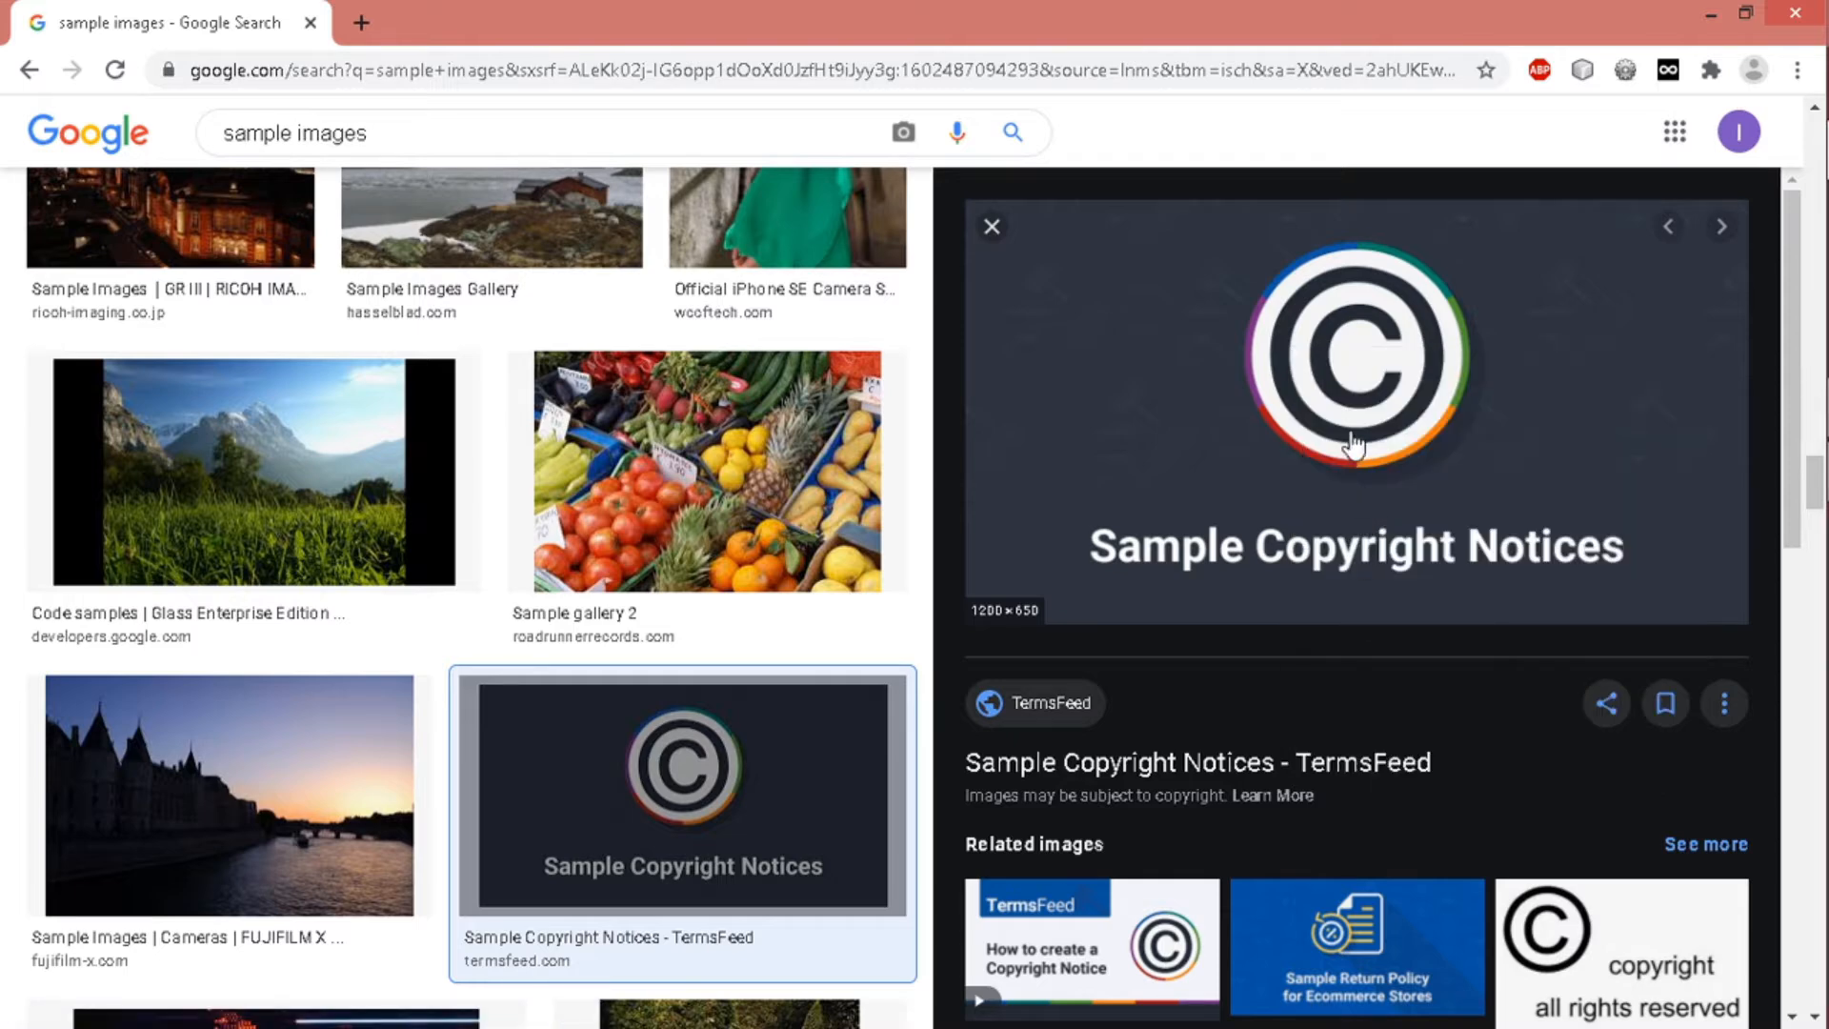
click(1756, 486)
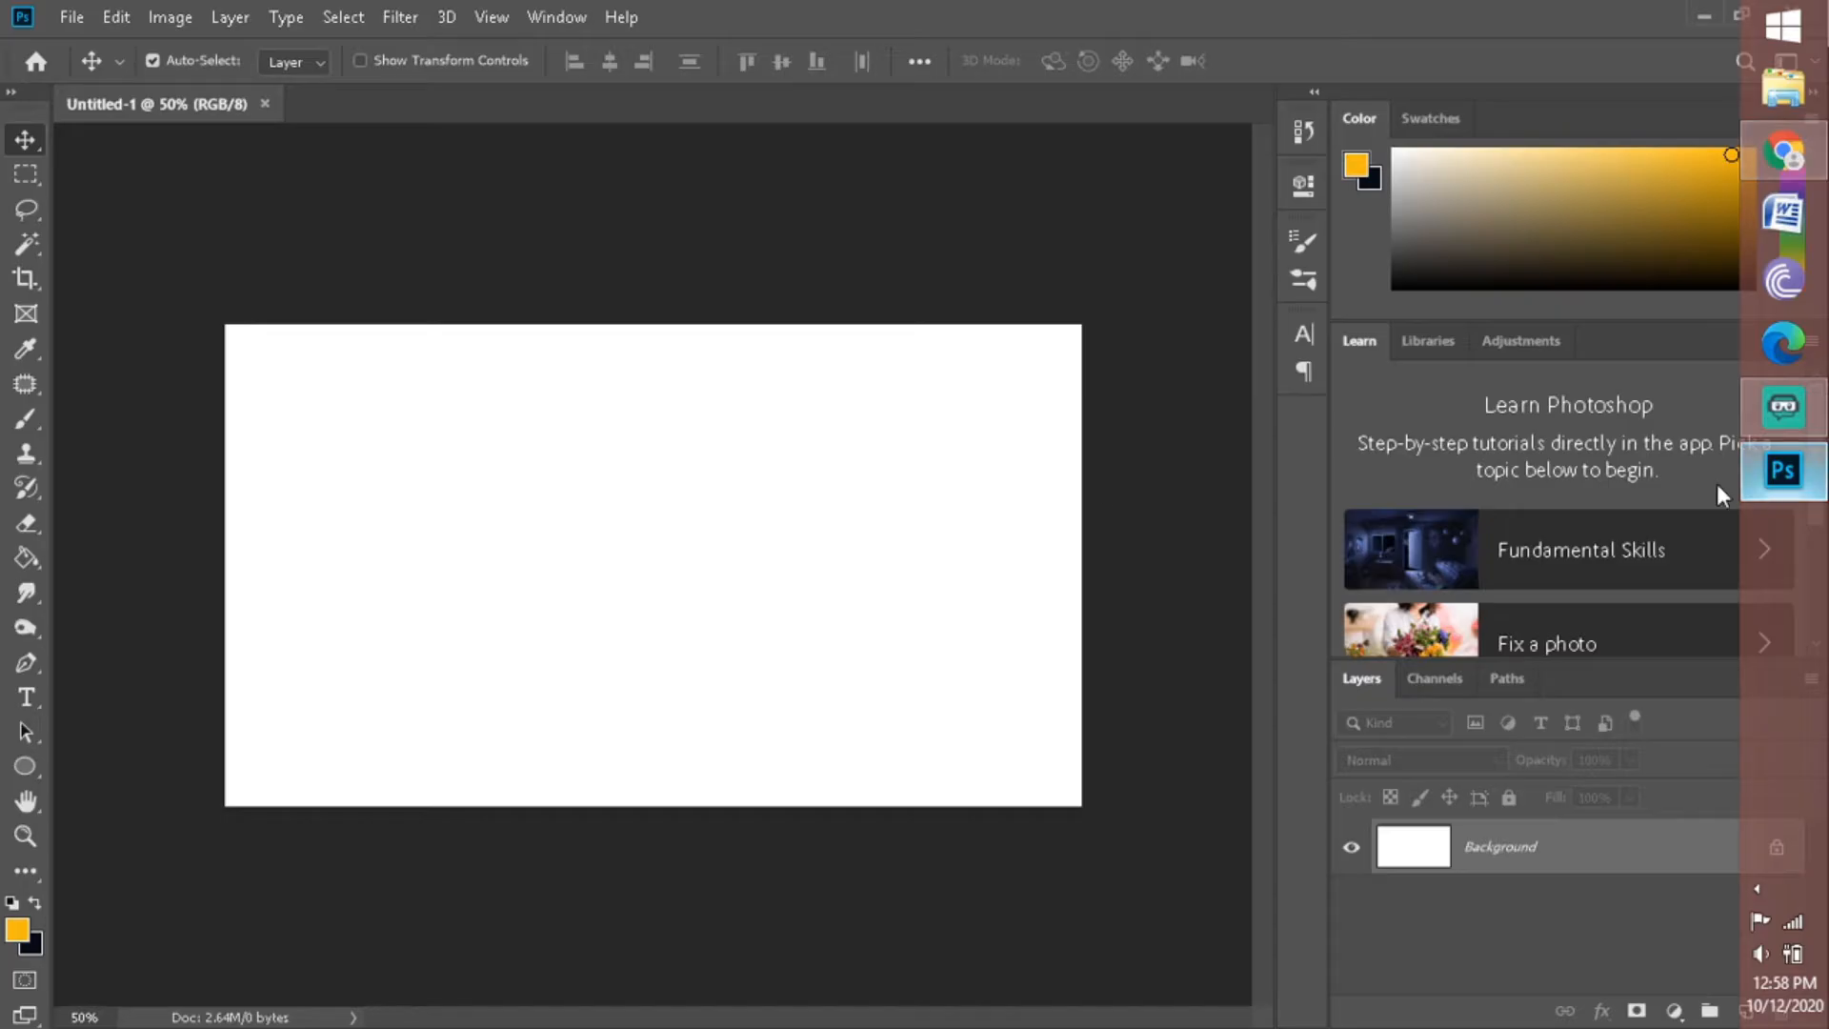
key(ctrl+v)
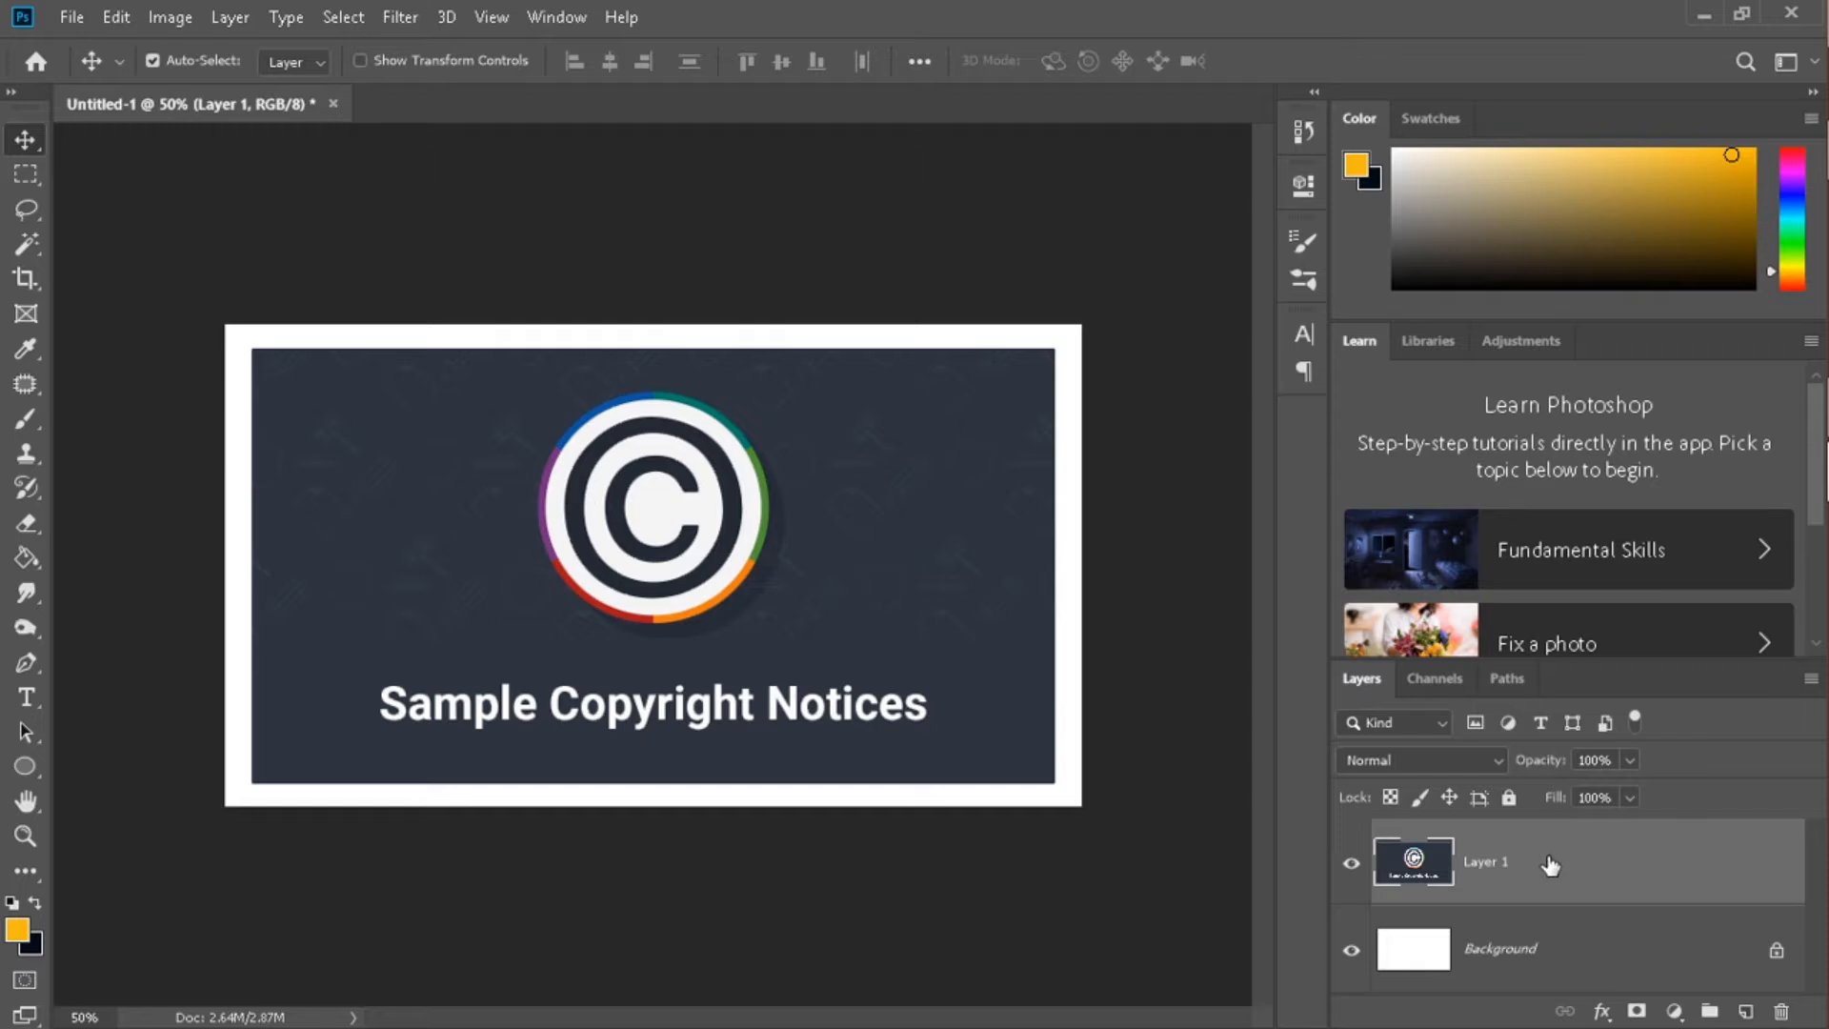
Try masking Layer 1 with a rectangular marquee selection just inside the image's edges, and undo the mask and selection
click(1554, 950)
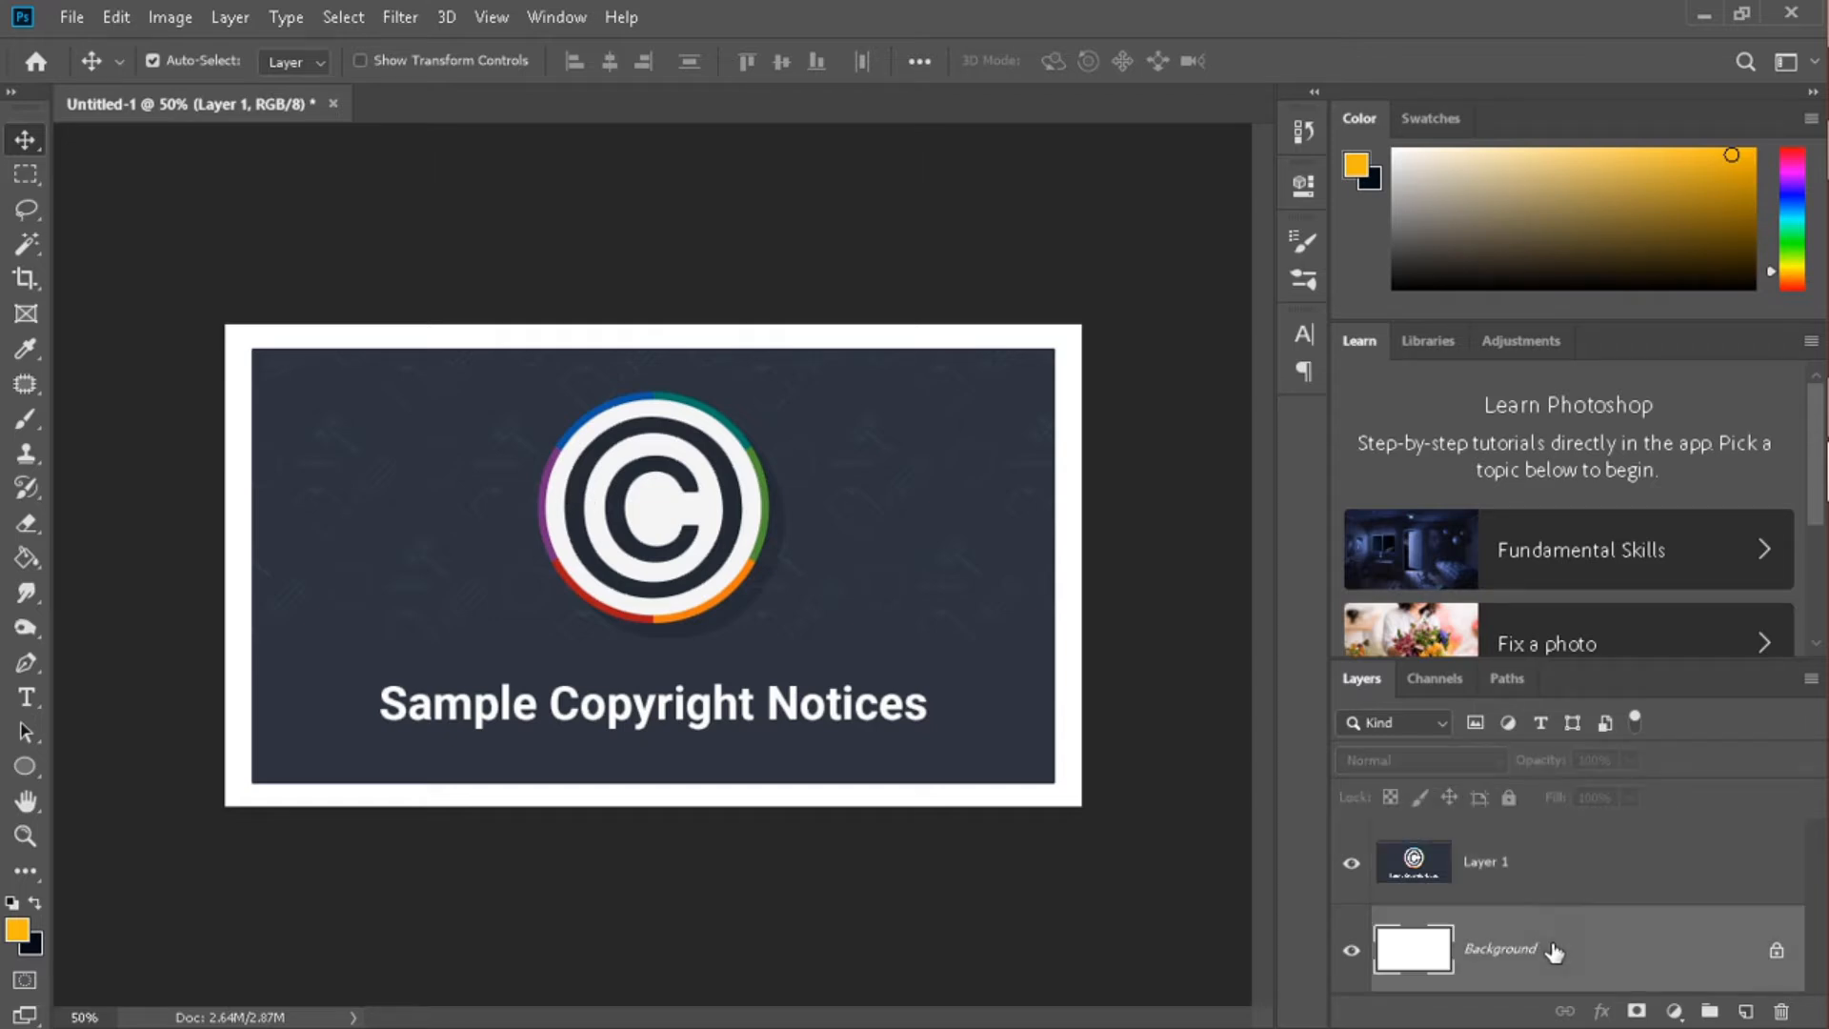
click(1556, 884)
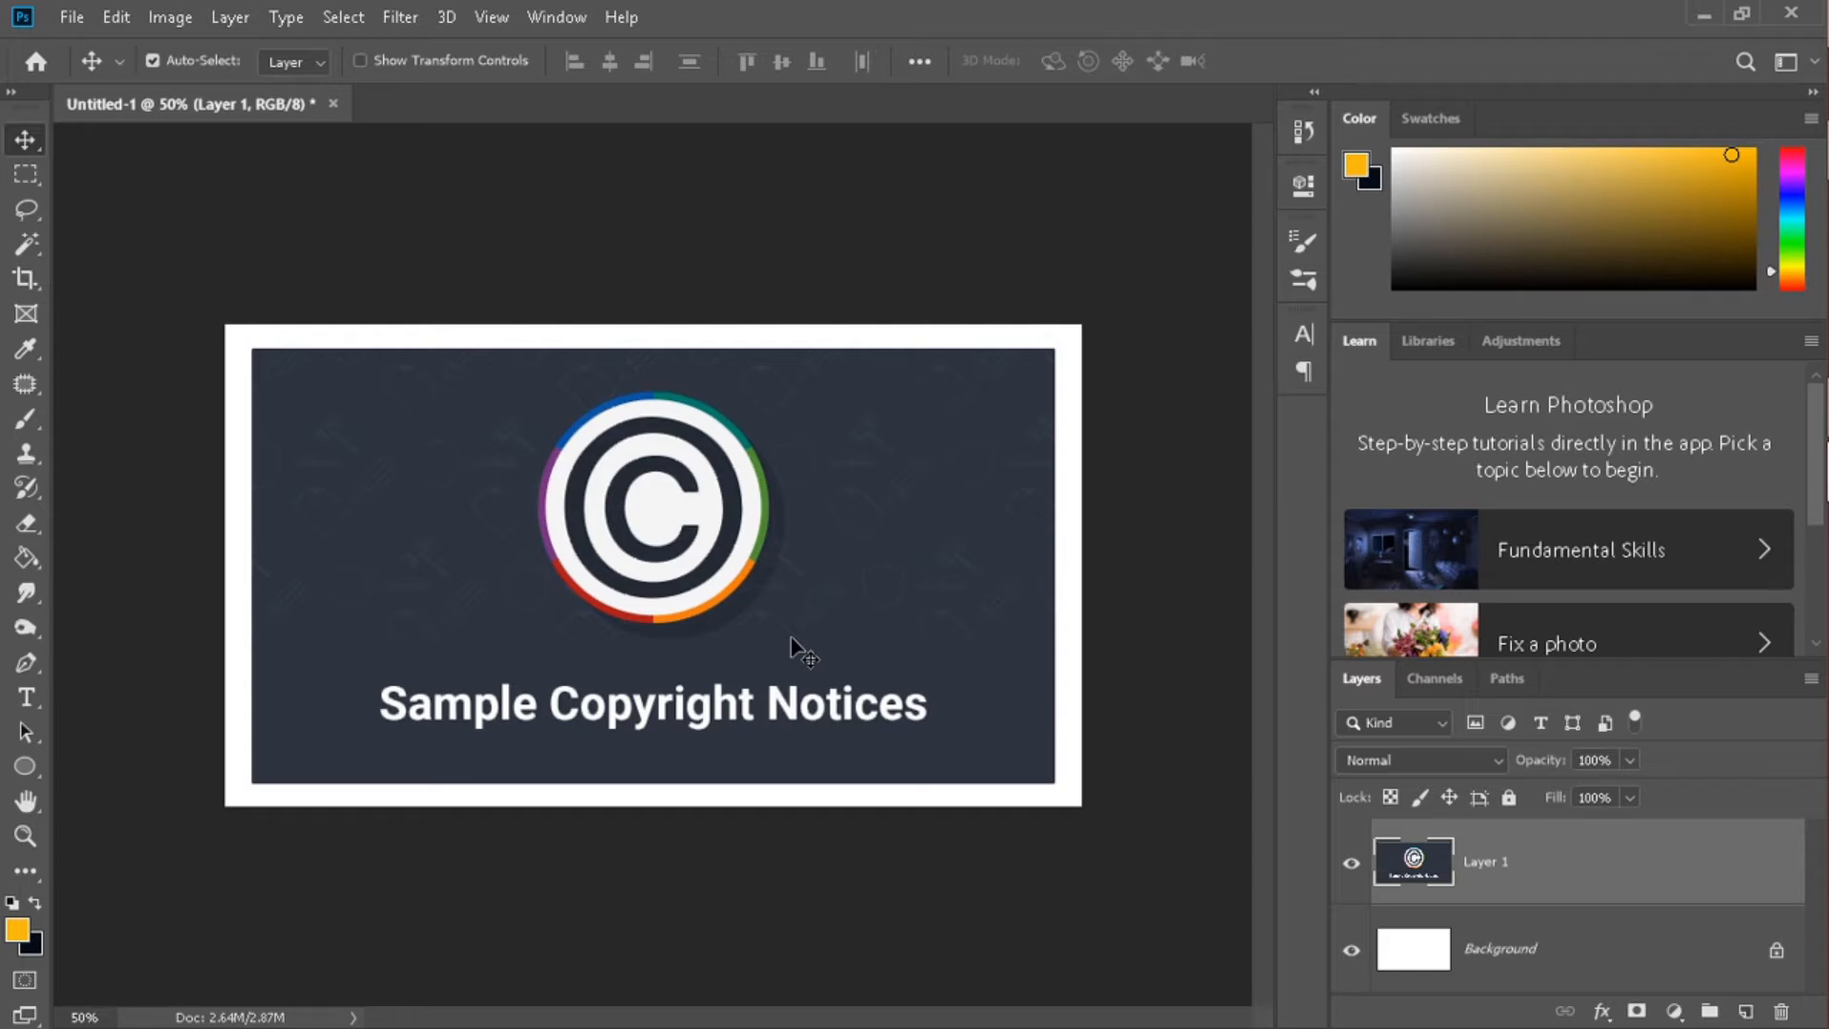
mouse_move(792, 640)
mouse_down()
mouse_move(771, 663)
mouse_move(830, 562)
mouse_move(753, 678)
mouse_move(726, 569)
mouse_move(786, 710)
mouse_move(781, 638)
mouse_move(752, 652)
mouse_move(820, 476)
mouse_move(623, 752)
mouse_move(809, 466)
mouse_move(619, 779)
mouse_move(795, 481)
mouse_move(566, 772)
mouse_move(738, 648)
mouse_move(789, 640)
mouse_up()
click(40, 177)
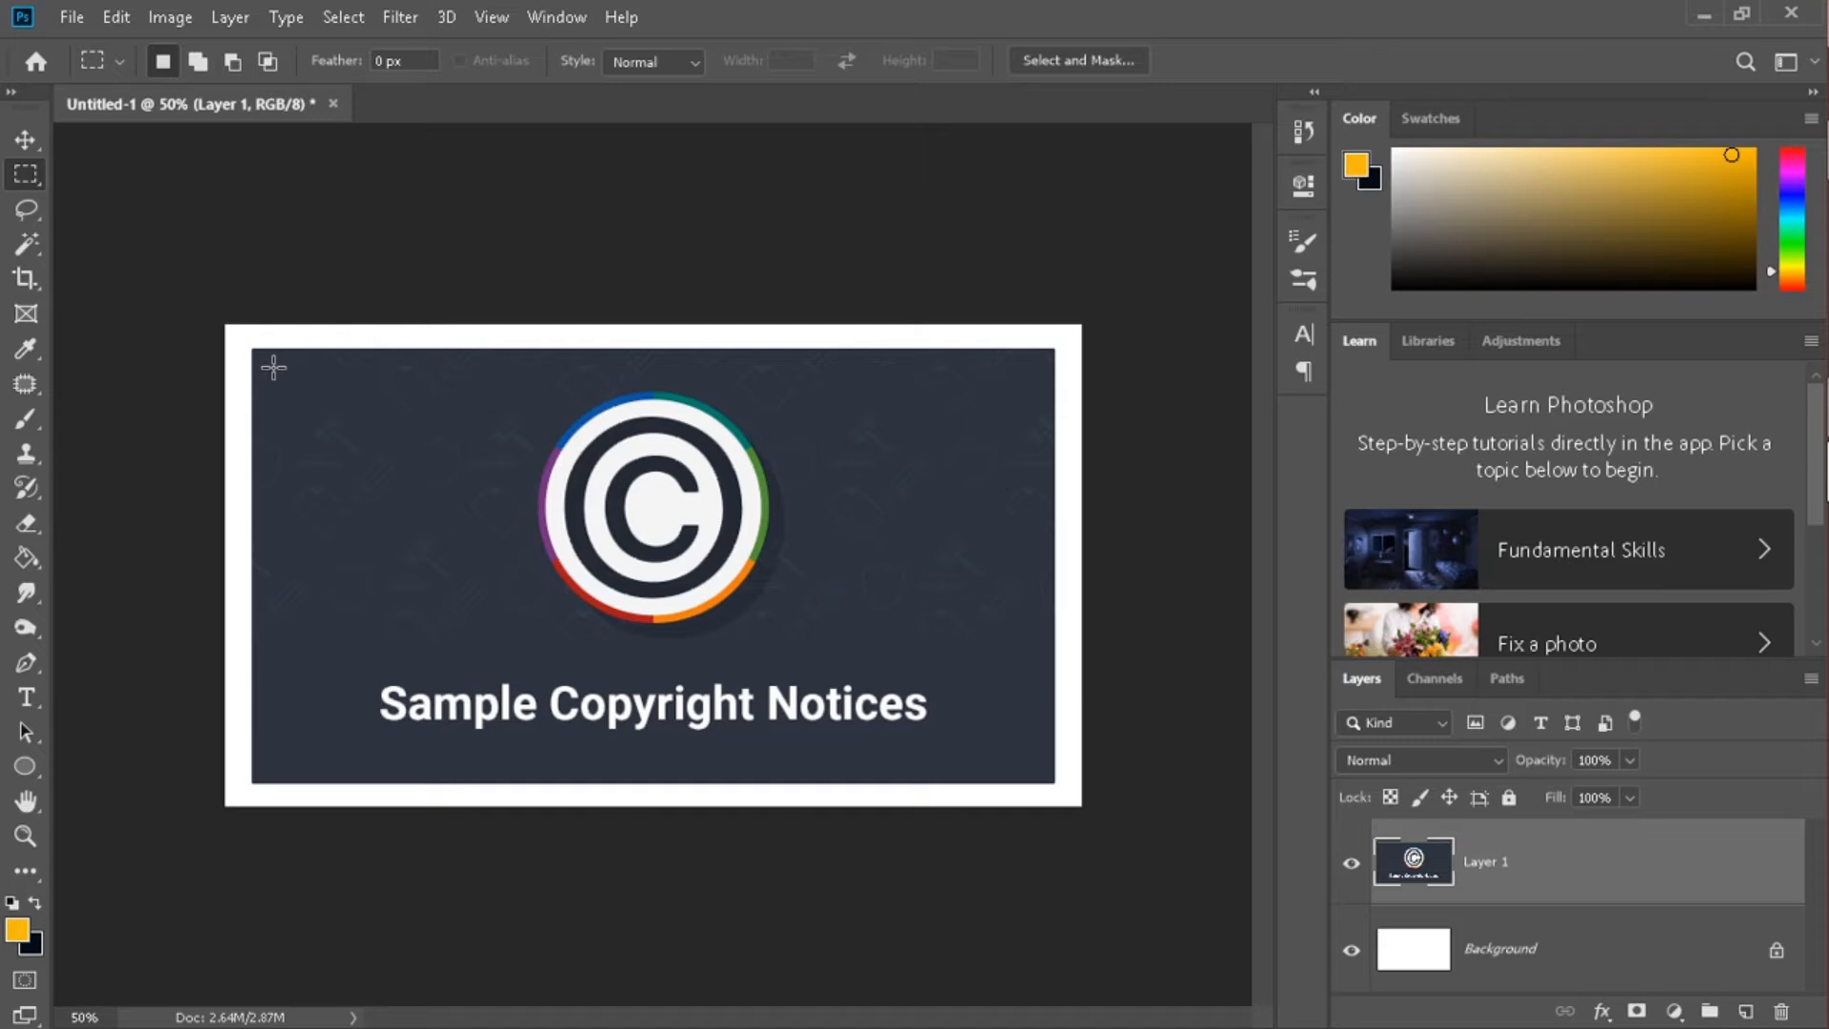
drag(273, 368, 1032, 772)
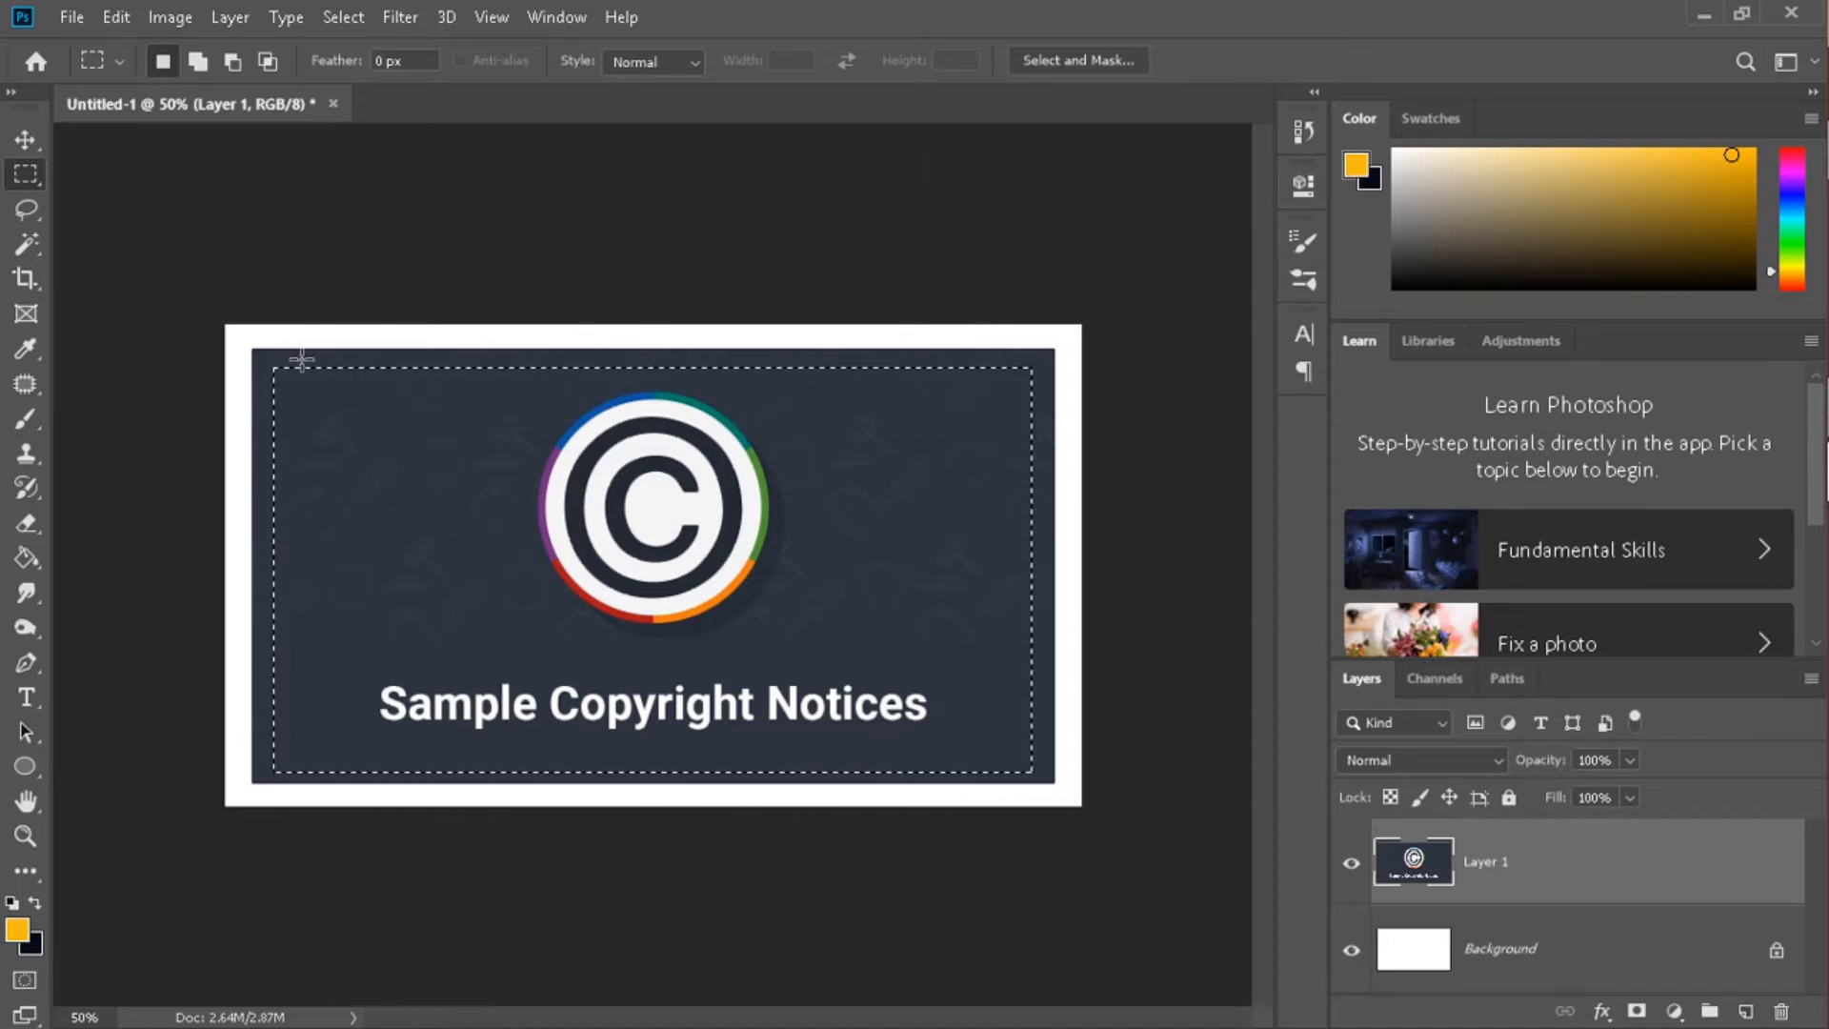
click(1636, 1010)
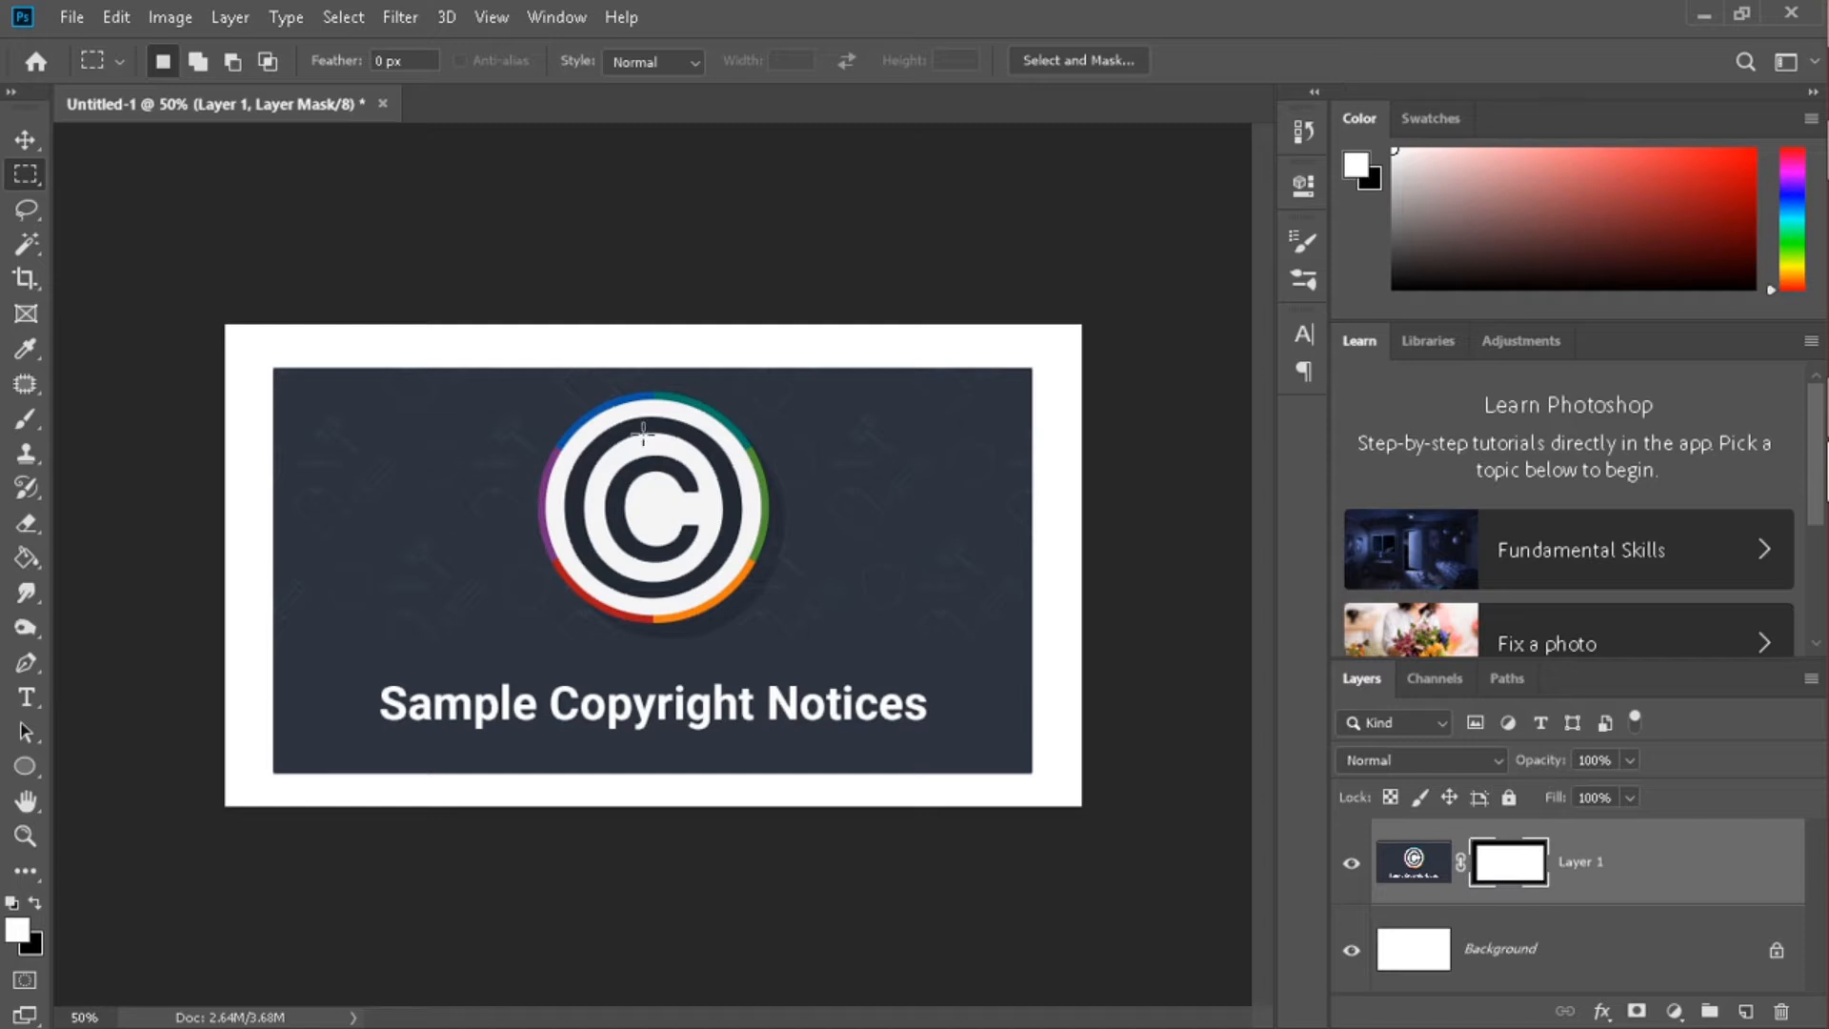
key(ctrl+z)
key(ctrl+z)
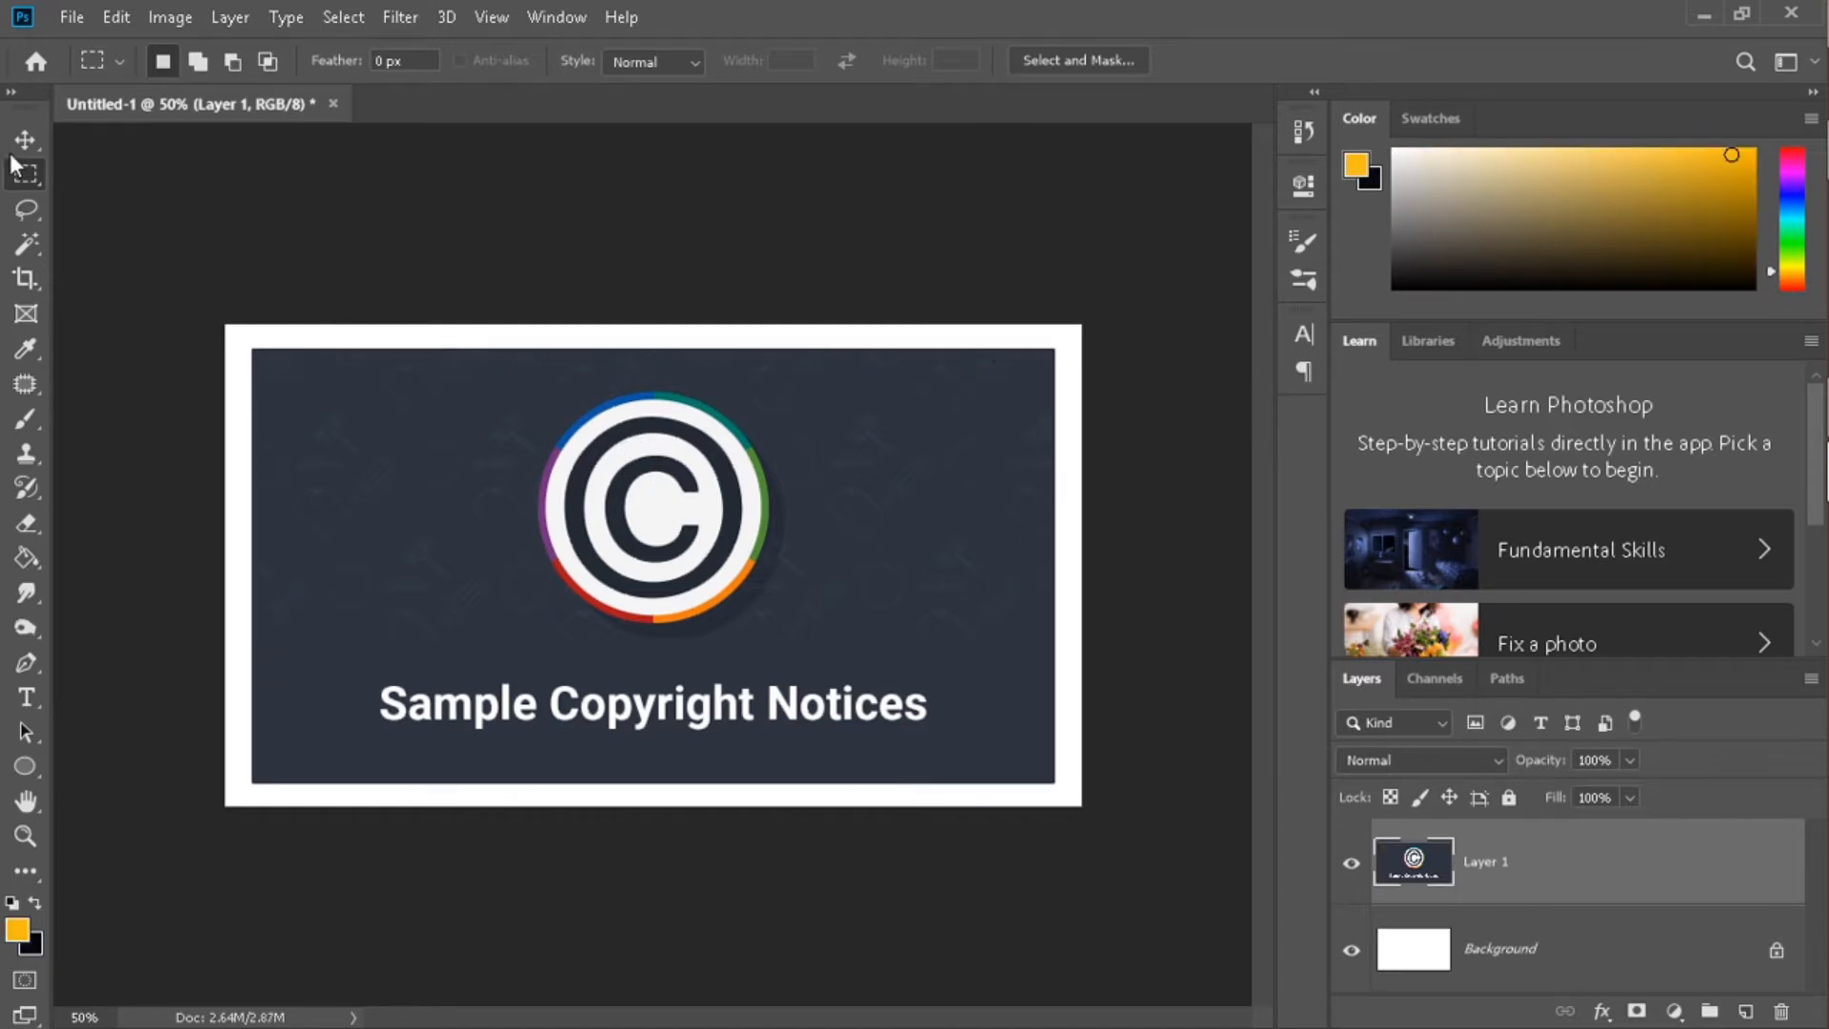
Draw a freehand Lasso selection around the circular copyright emblem and turn it into a mask on Layer 1
click(23, 210)
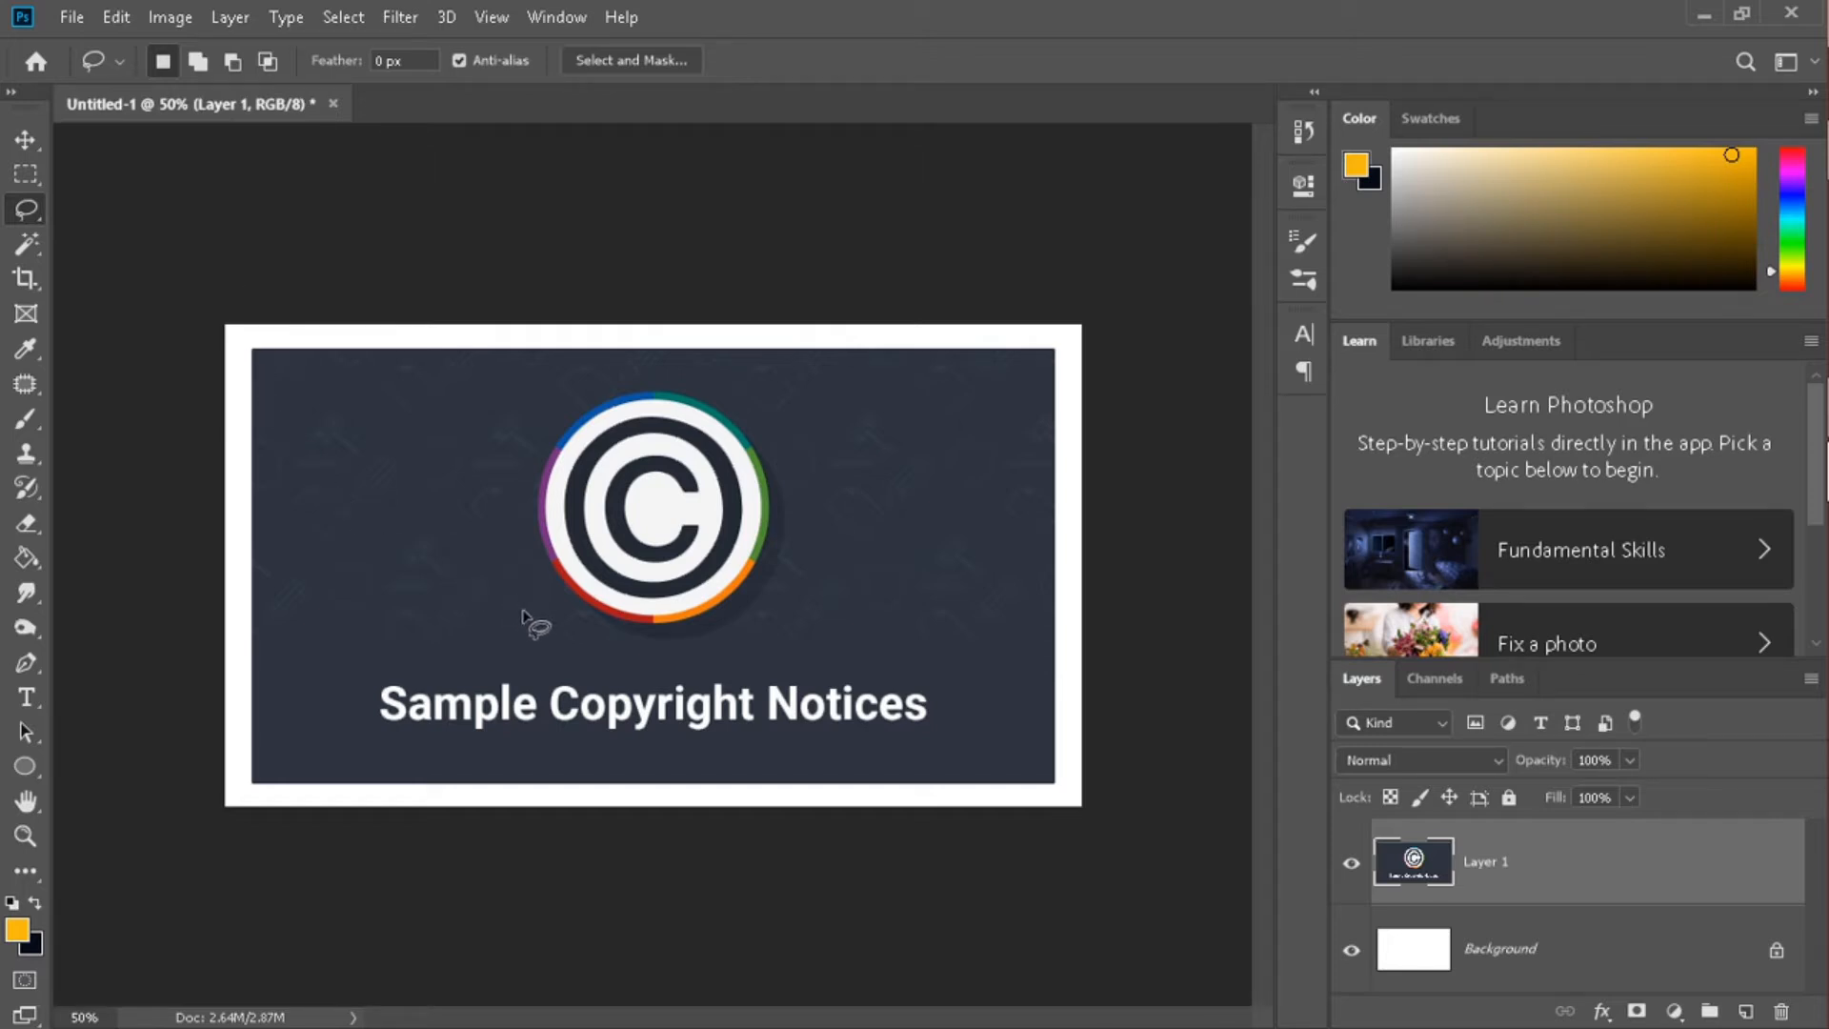
mouse_move(603, 633)
mouse_down()
mouse_move(543, 593)
mouse_move(530, 451)
mouse_move(561, 410)
mouse_move(626, 386)
mouse_move(713, 391)
mouse_move(786, 466)
mouse_move(792, 541)
mouse_move(721, 642)
mouse_move(600, 638)
mouse_up()
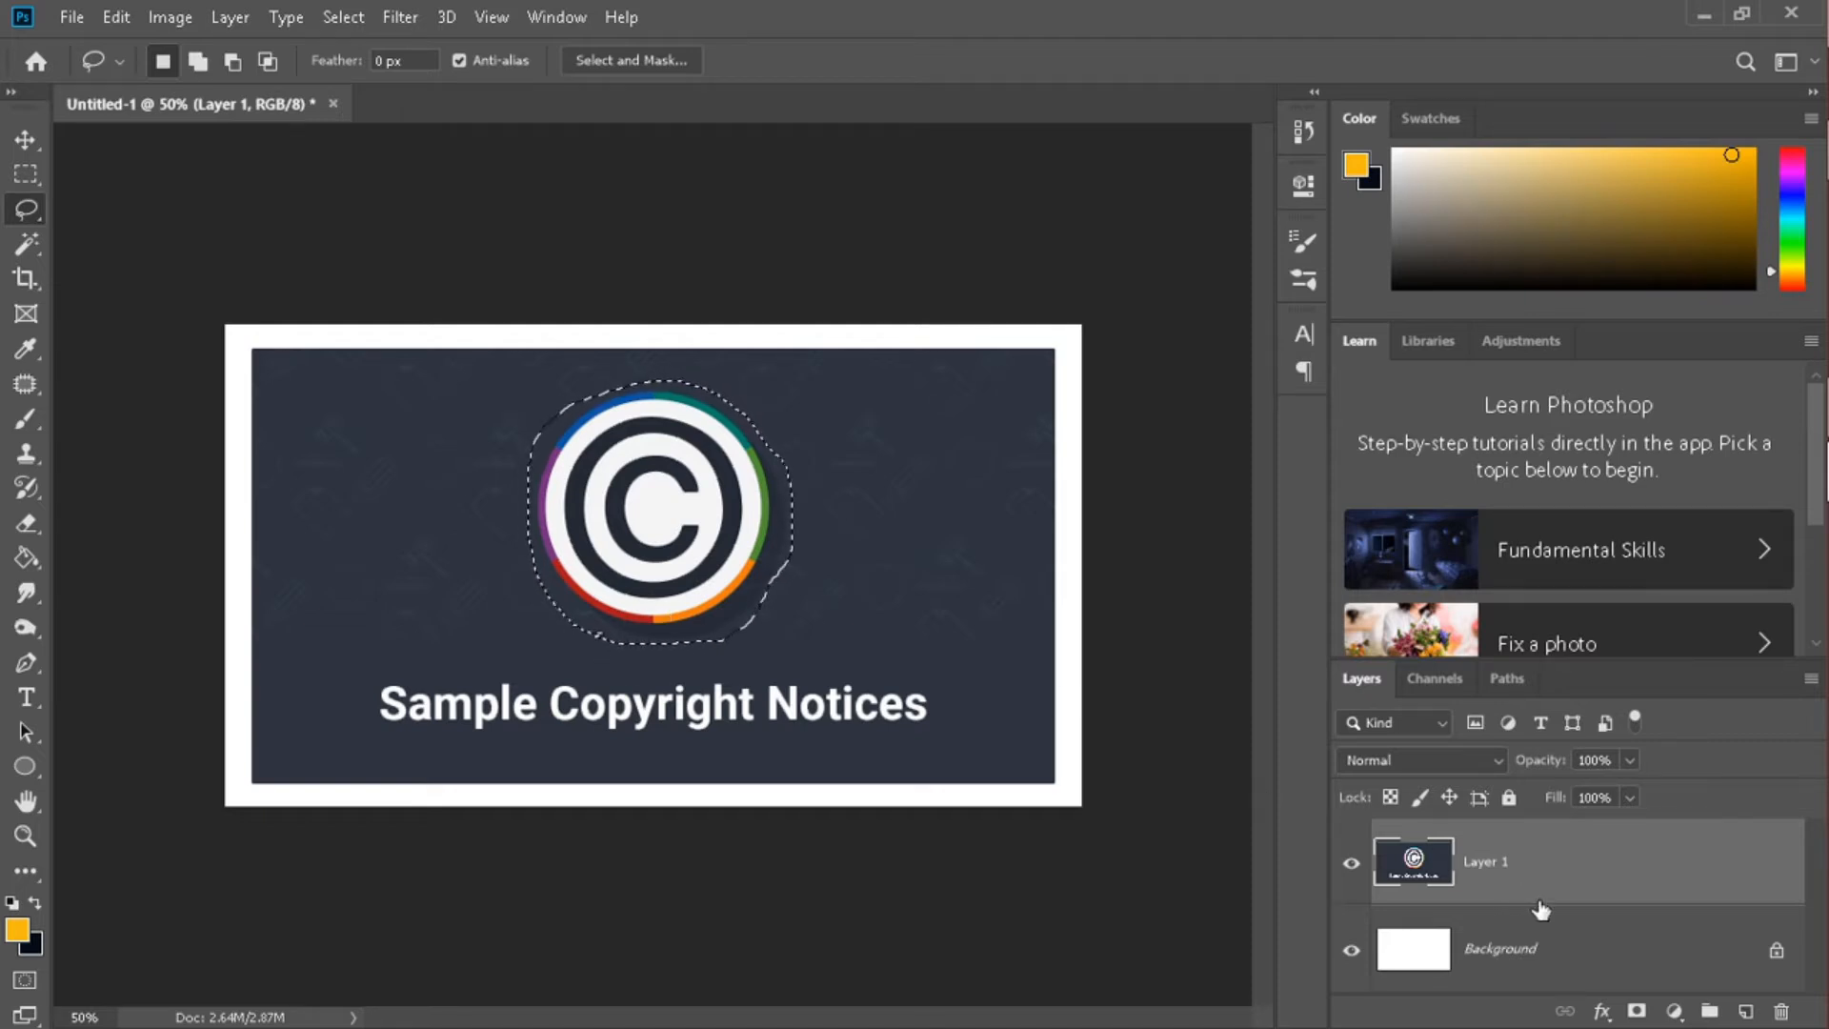
click(1634, 1011)
Select the white disc around the dark C with the Magic Wand at tolerance 33 and mask Layer 1 with it
click(19, 247)
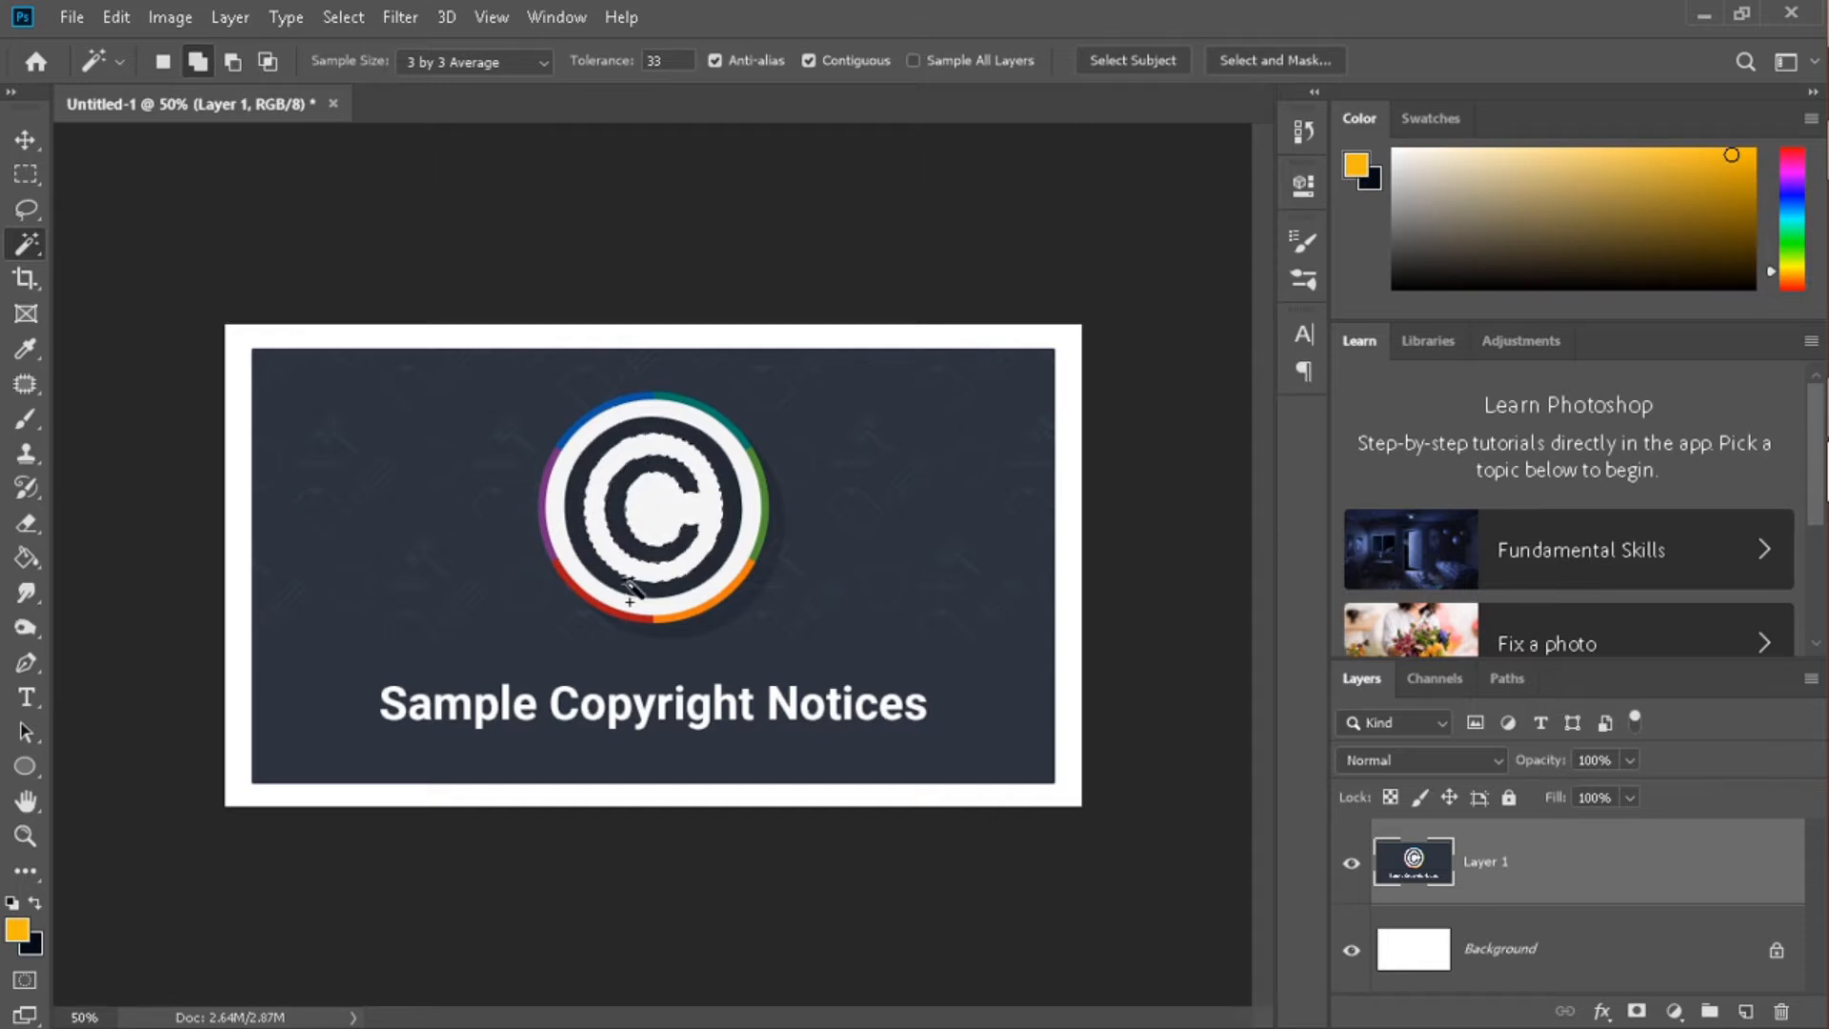
click(671, 522)
click(1633, 1010)
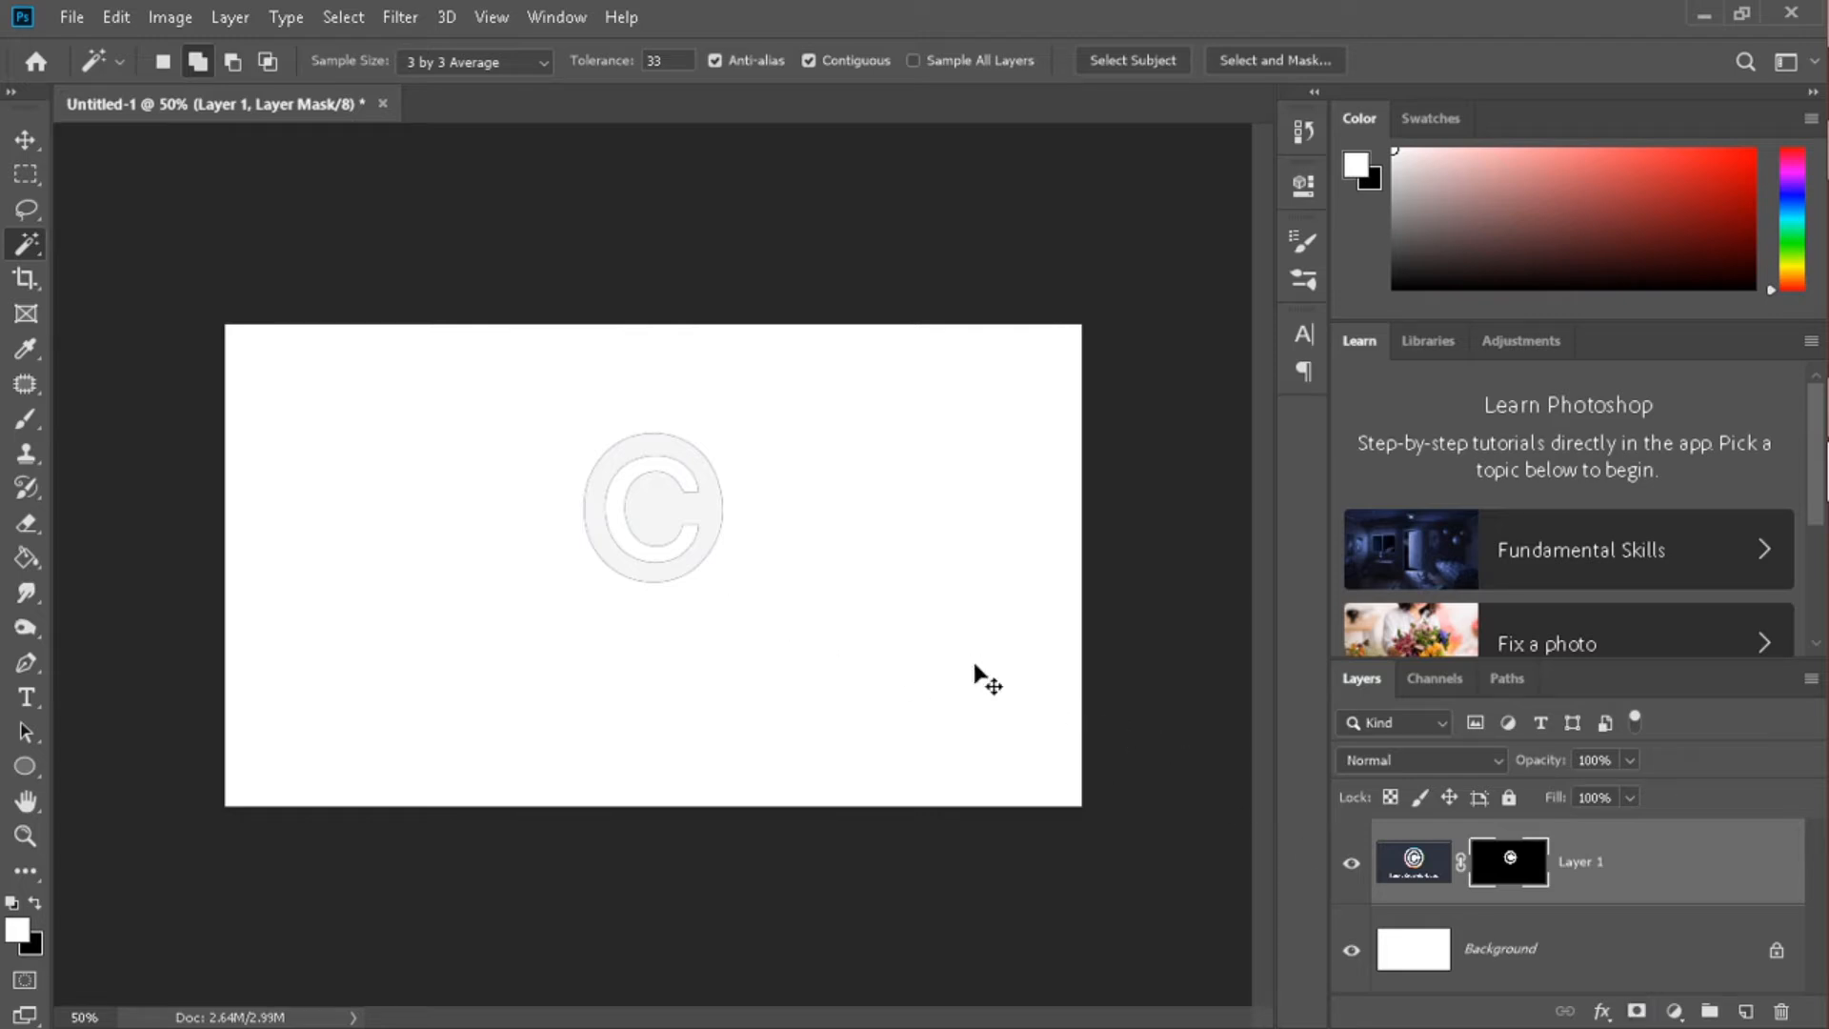
Convert the Background into a regular layer and apply an orange-yellow Color Overlay to it
double_click(1595, 950)
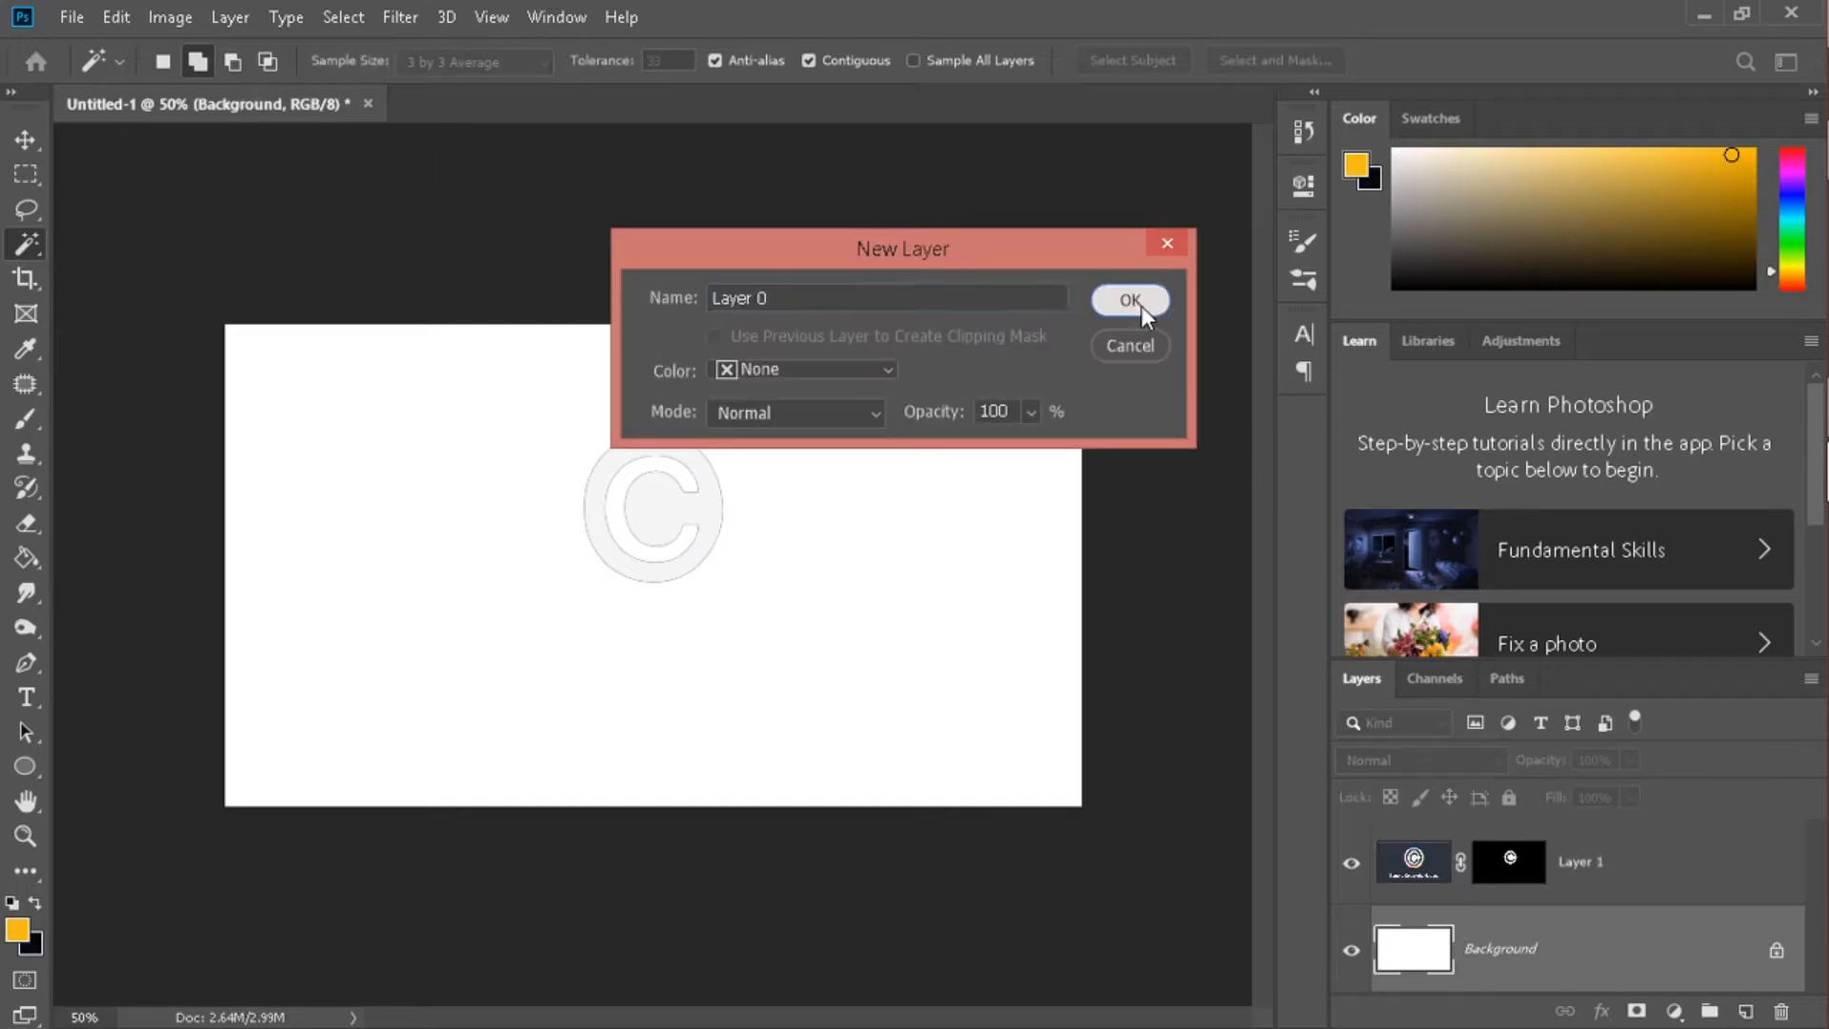
click(1141, 305)
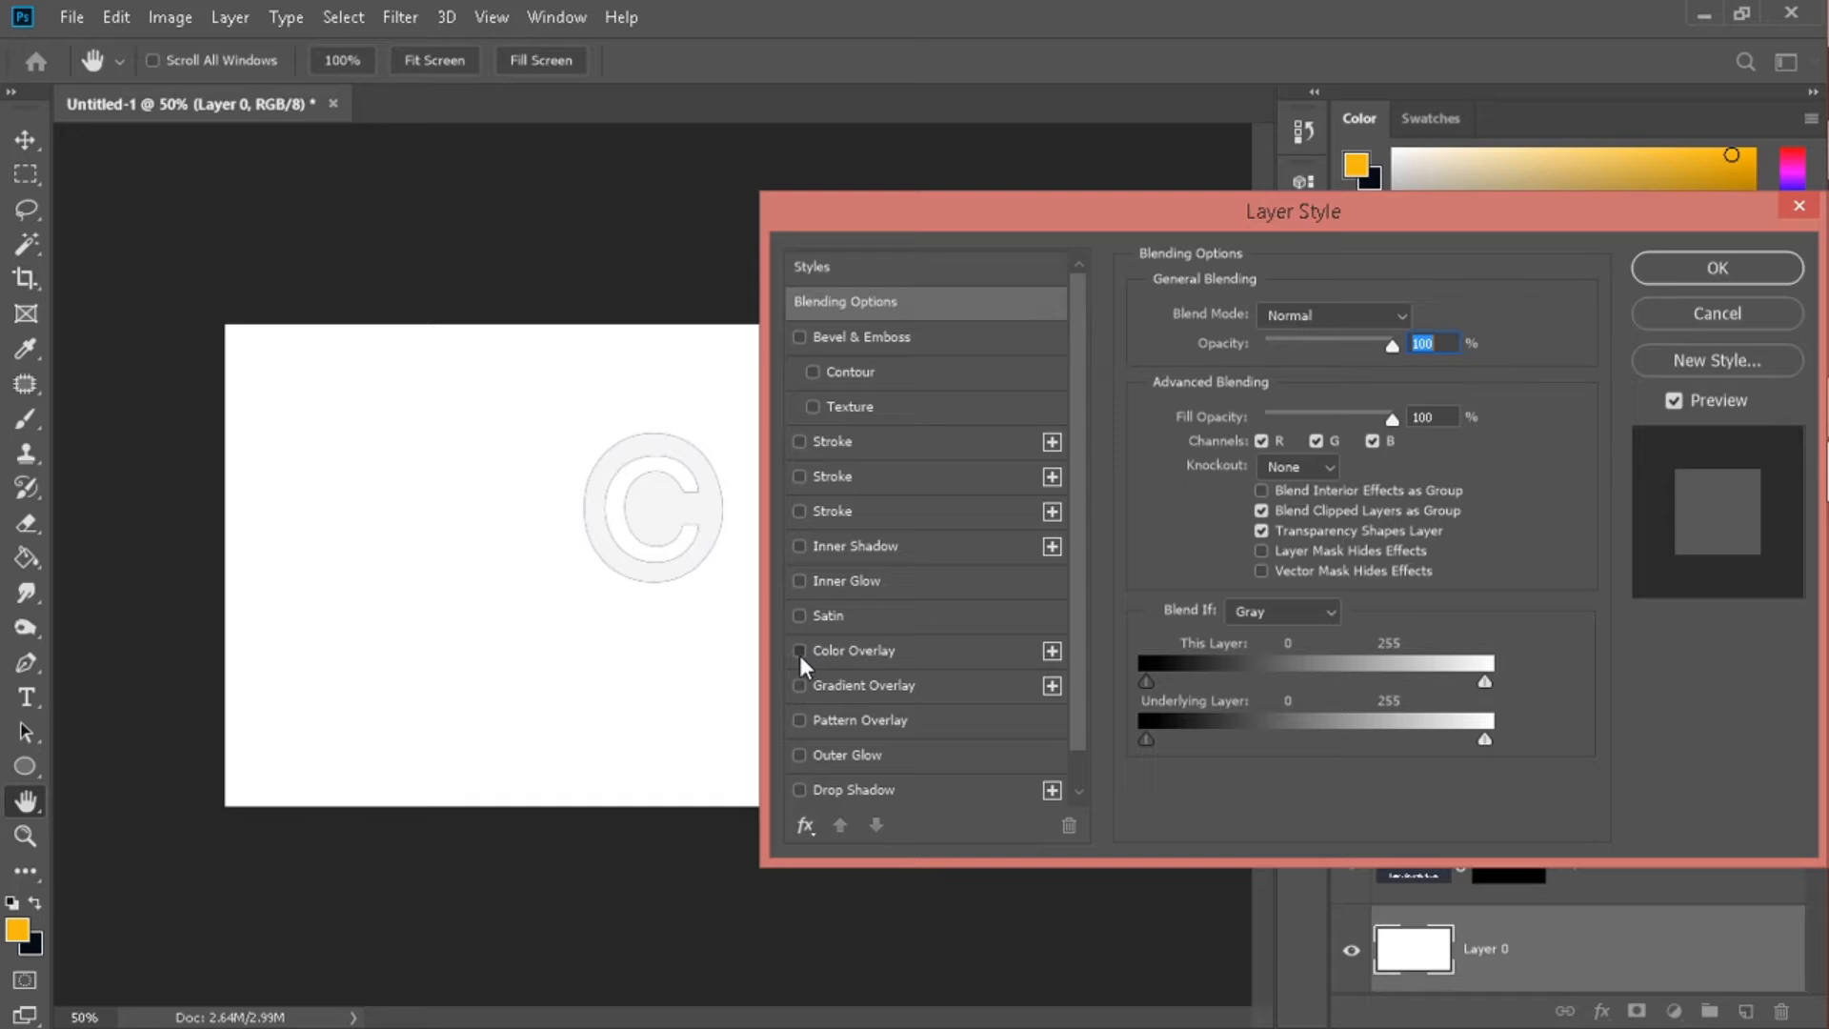
click(799, 652)
click(1693, 280)
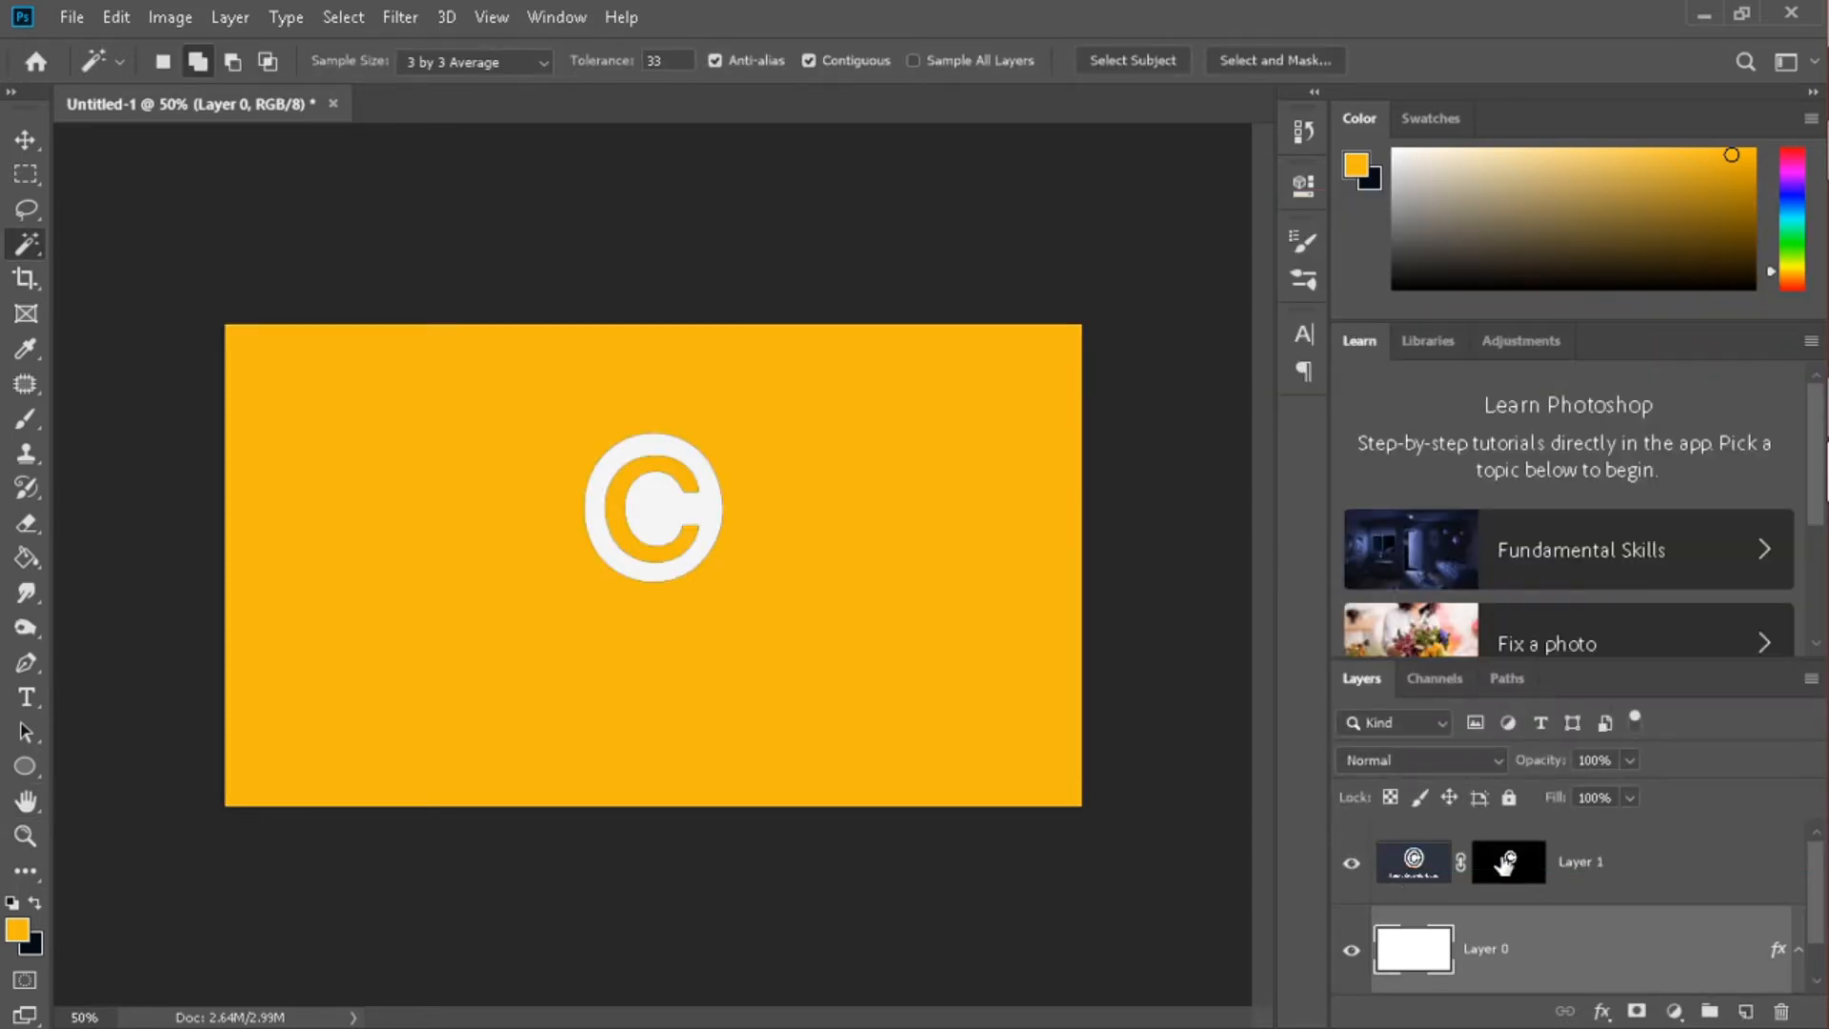
Delete Layer 1's mask without applying it to the layer
drag(1509, 862, 1780, 1012)
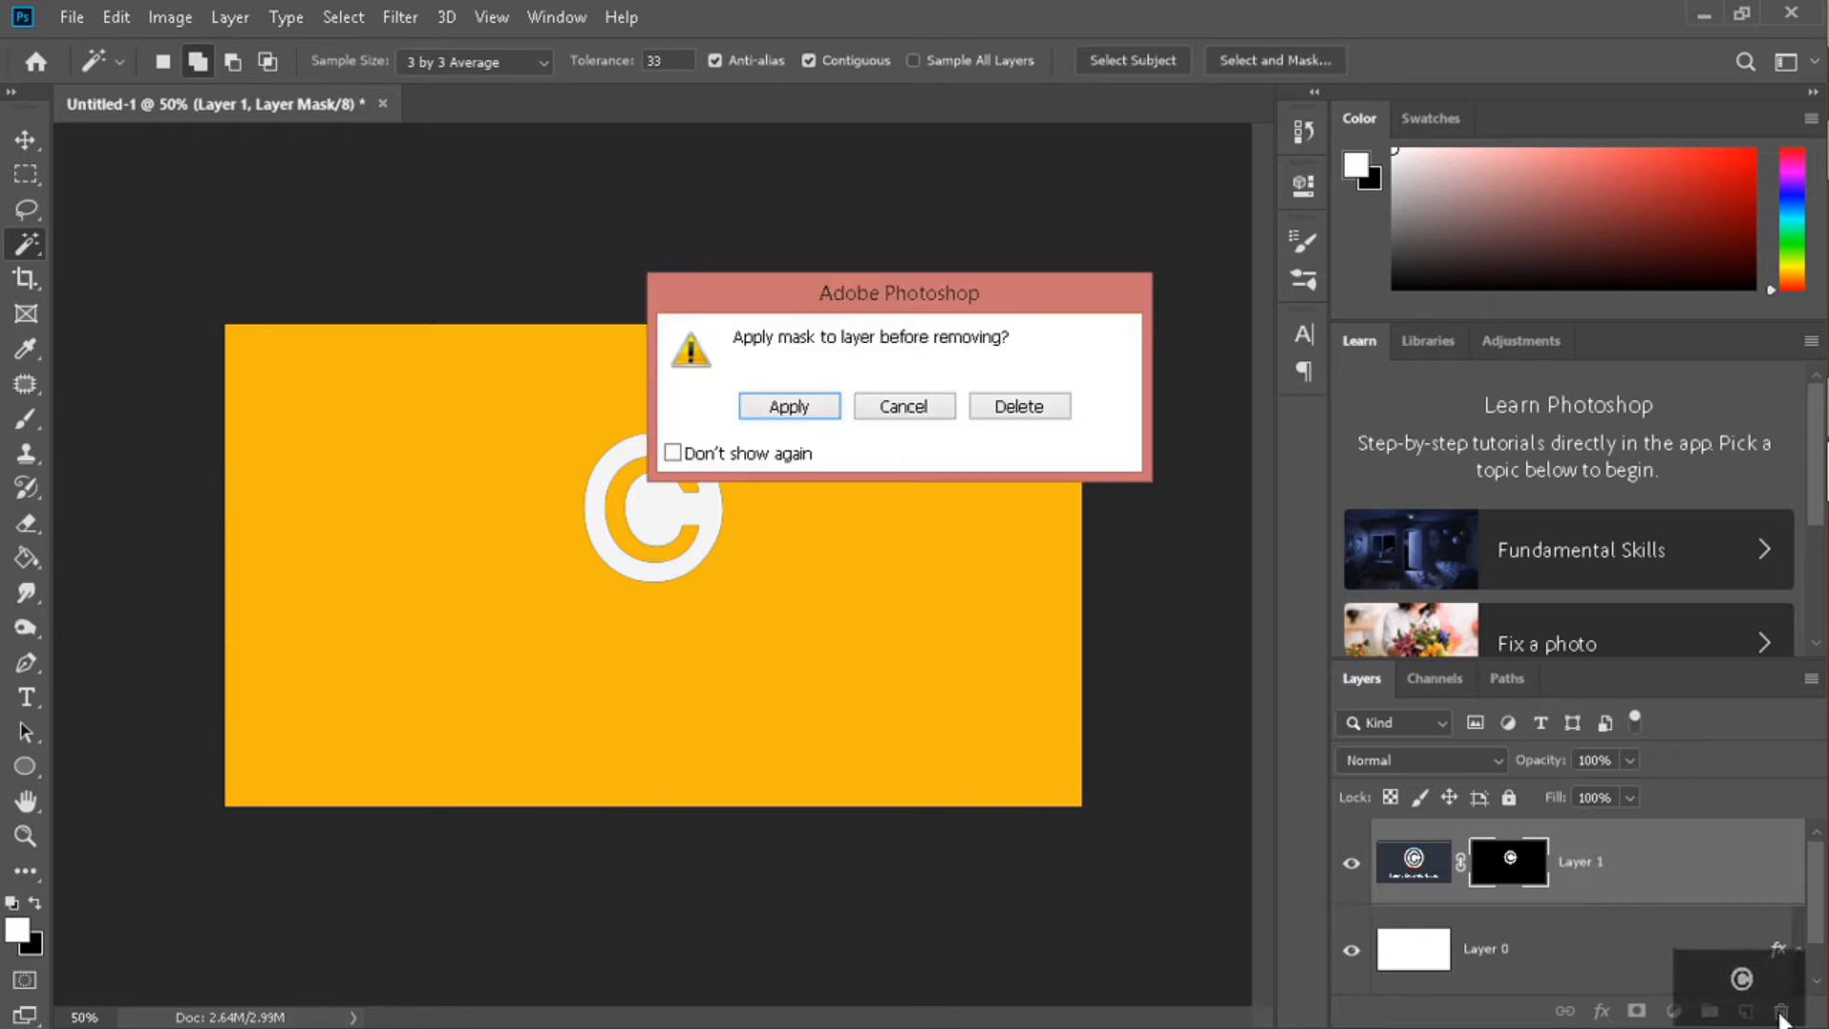
click(991, 409)
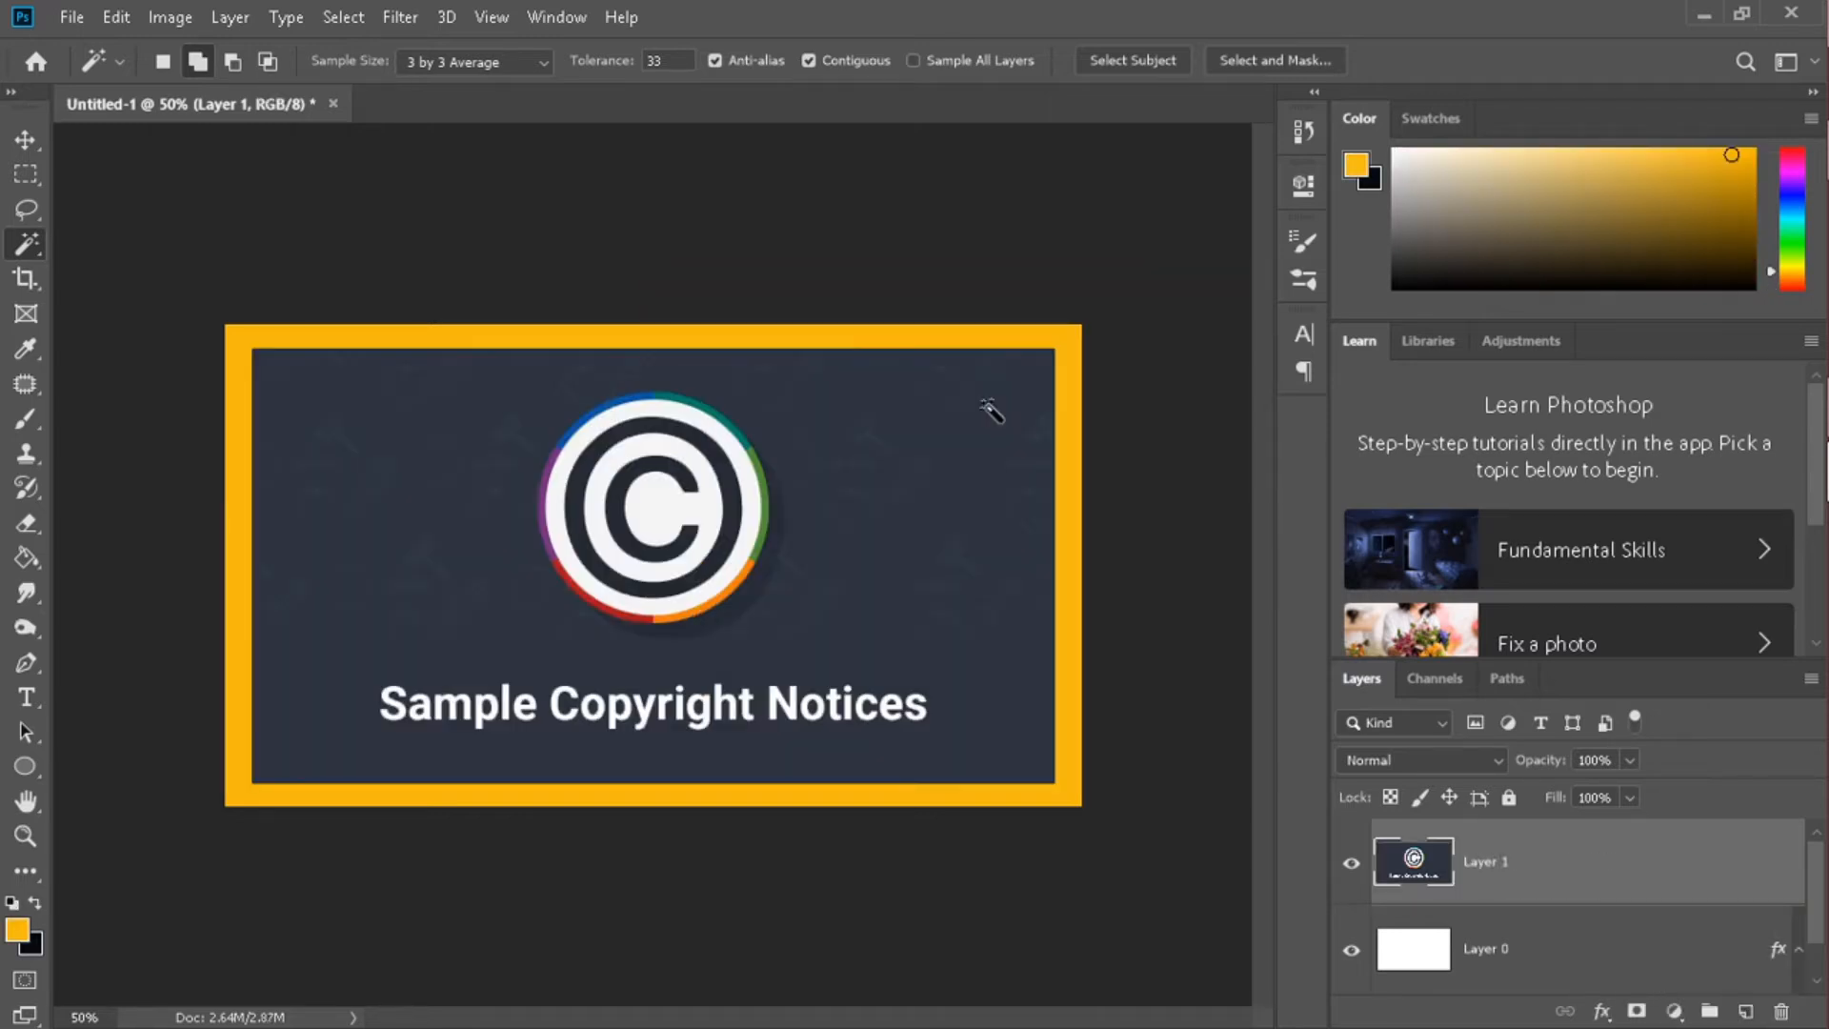
Try masking Layer 1 with a Magic Wand selection of the white disc around the C, and delete that mask without applying it
right_click(26, 242)
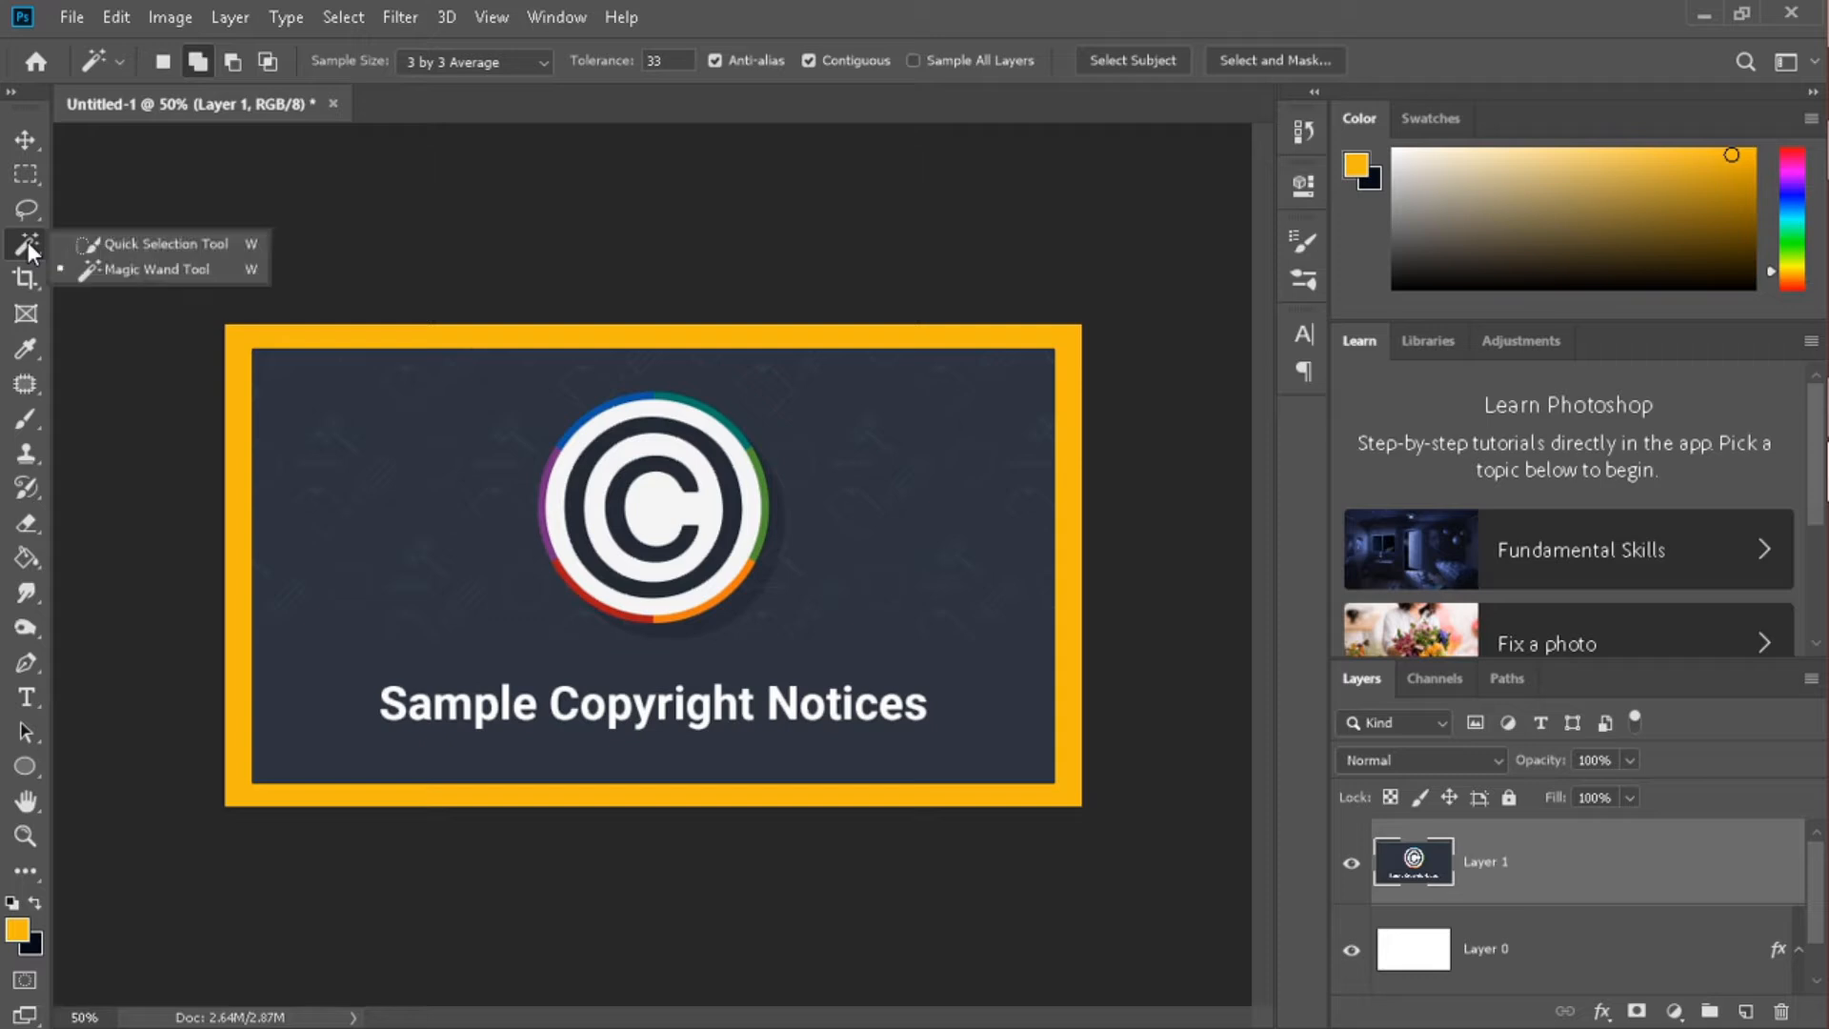
click(208, 240)
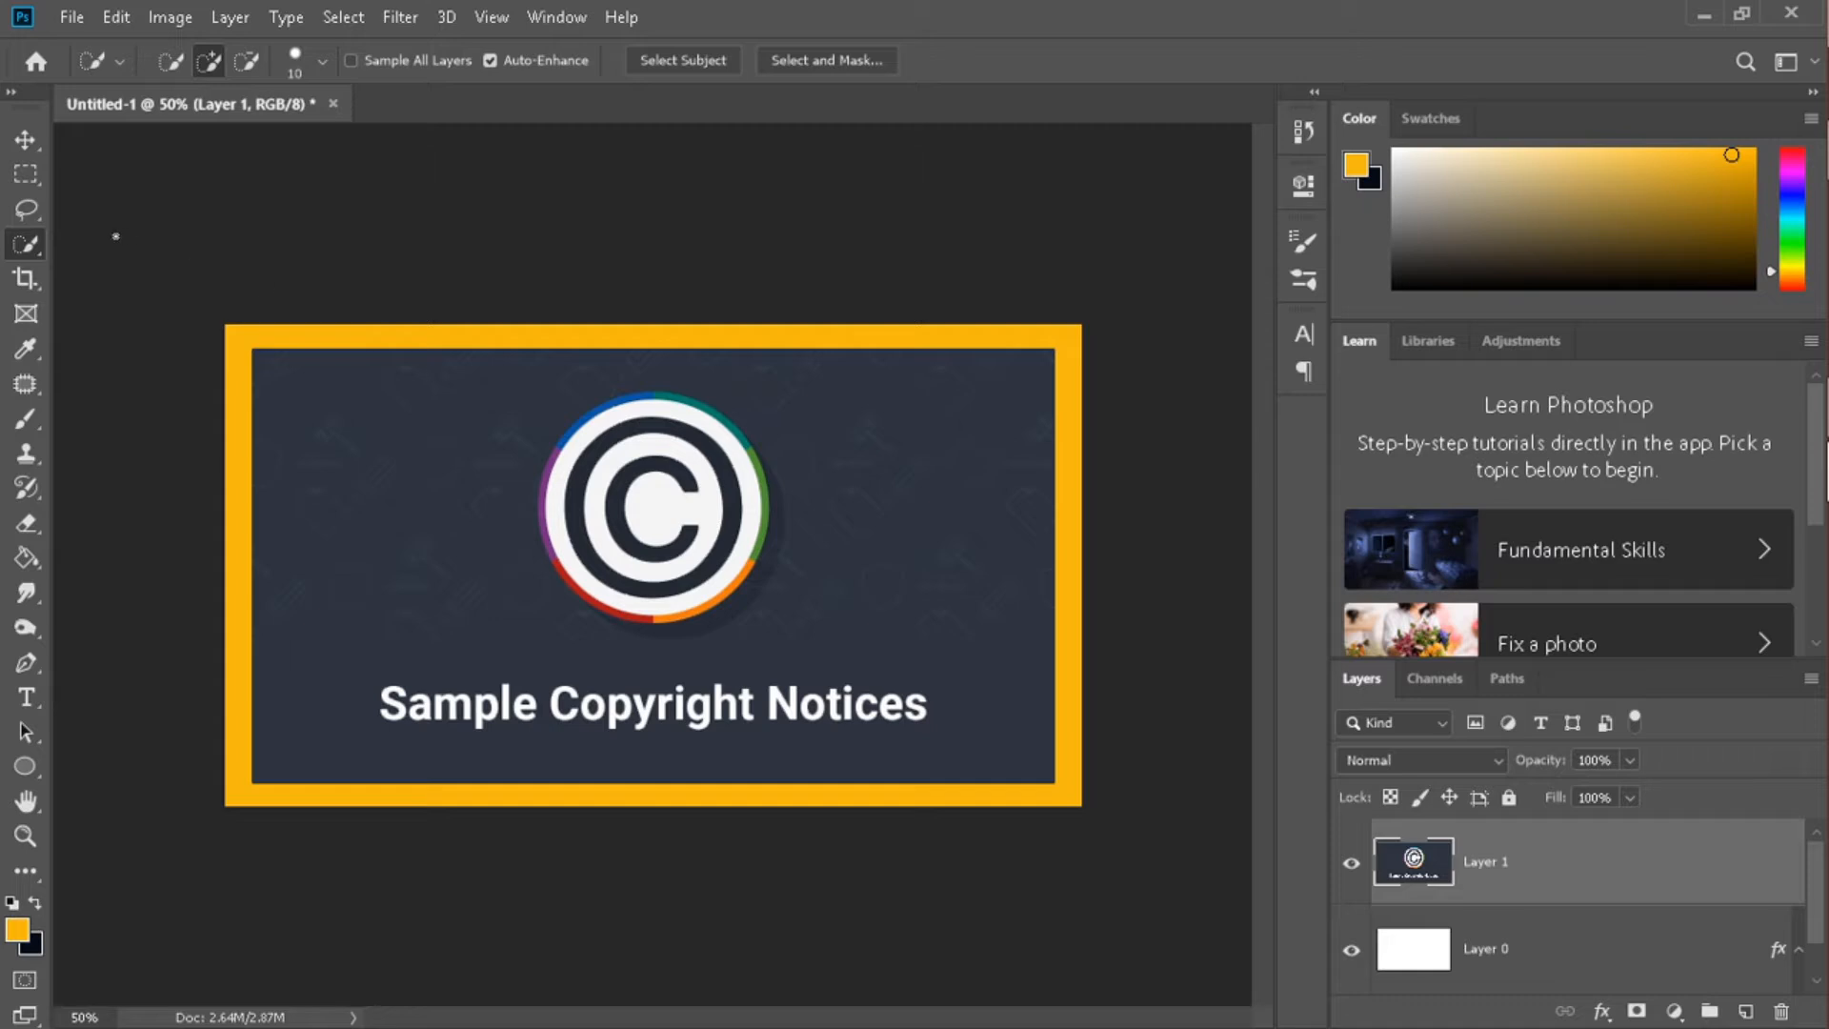
right_click(33, 246)
click(75, 268)
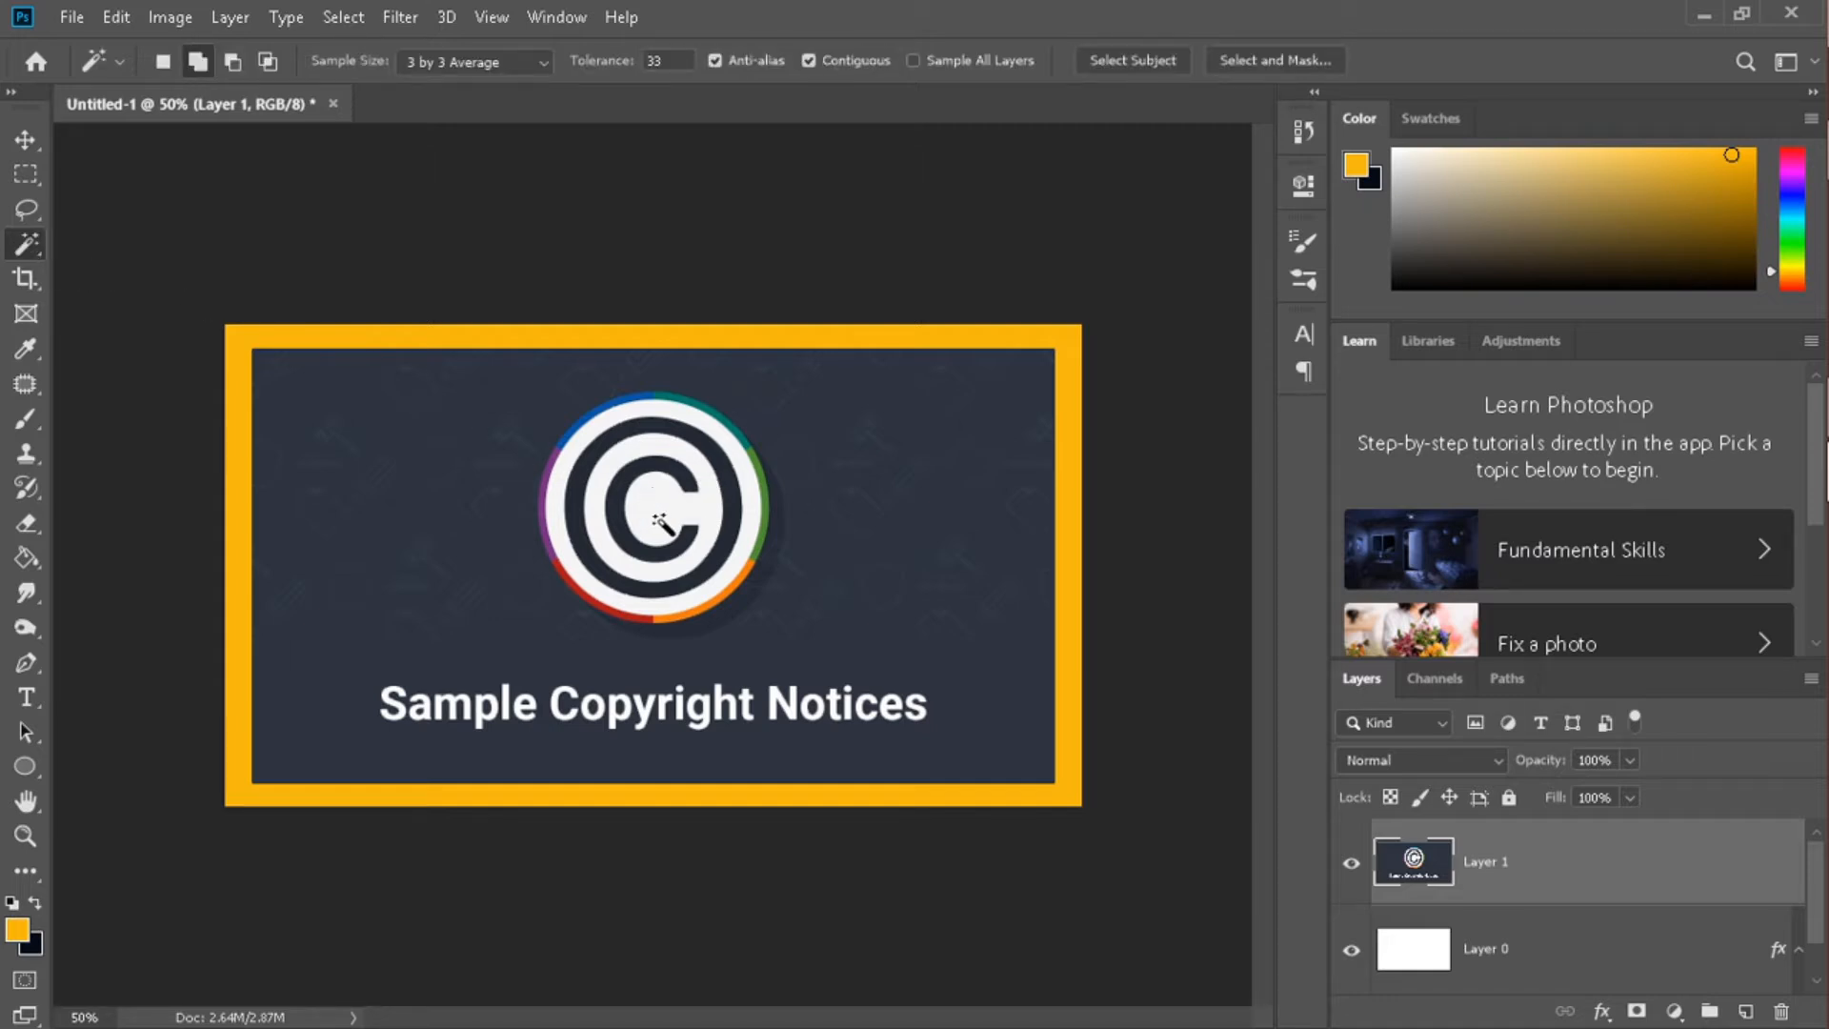
click(657, 522)
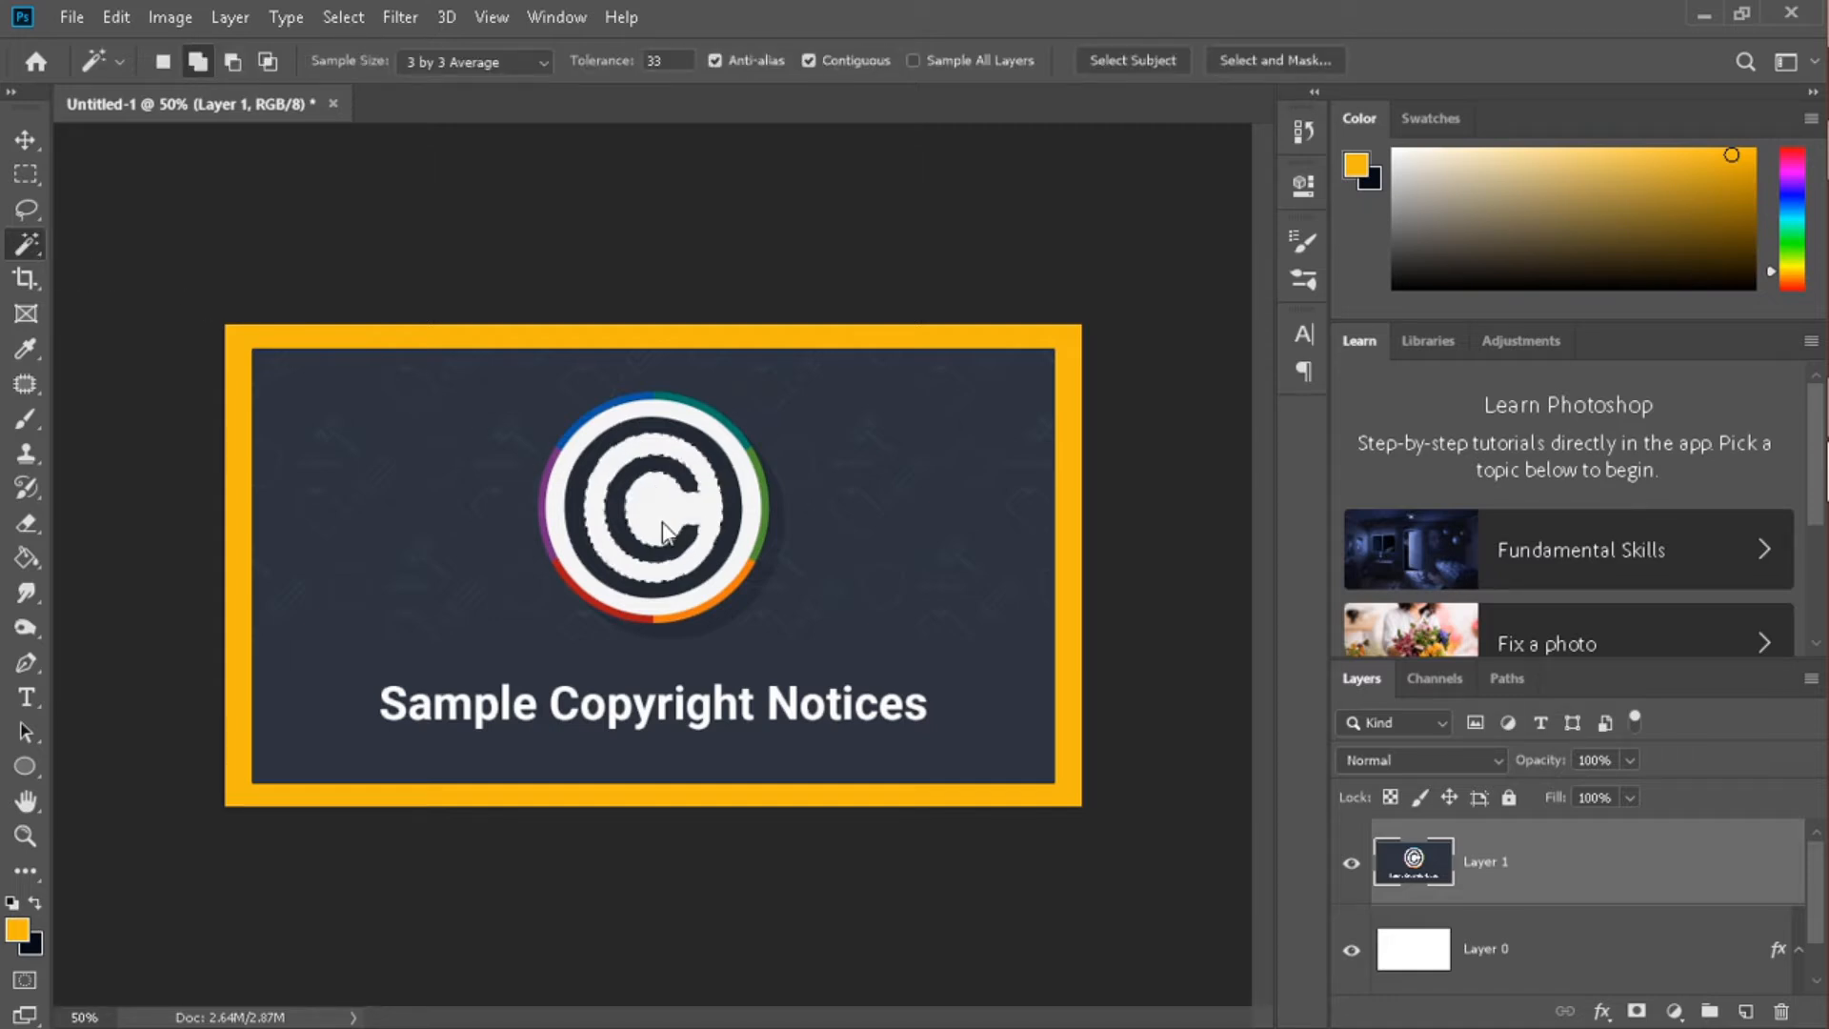
click(1638, 1011)
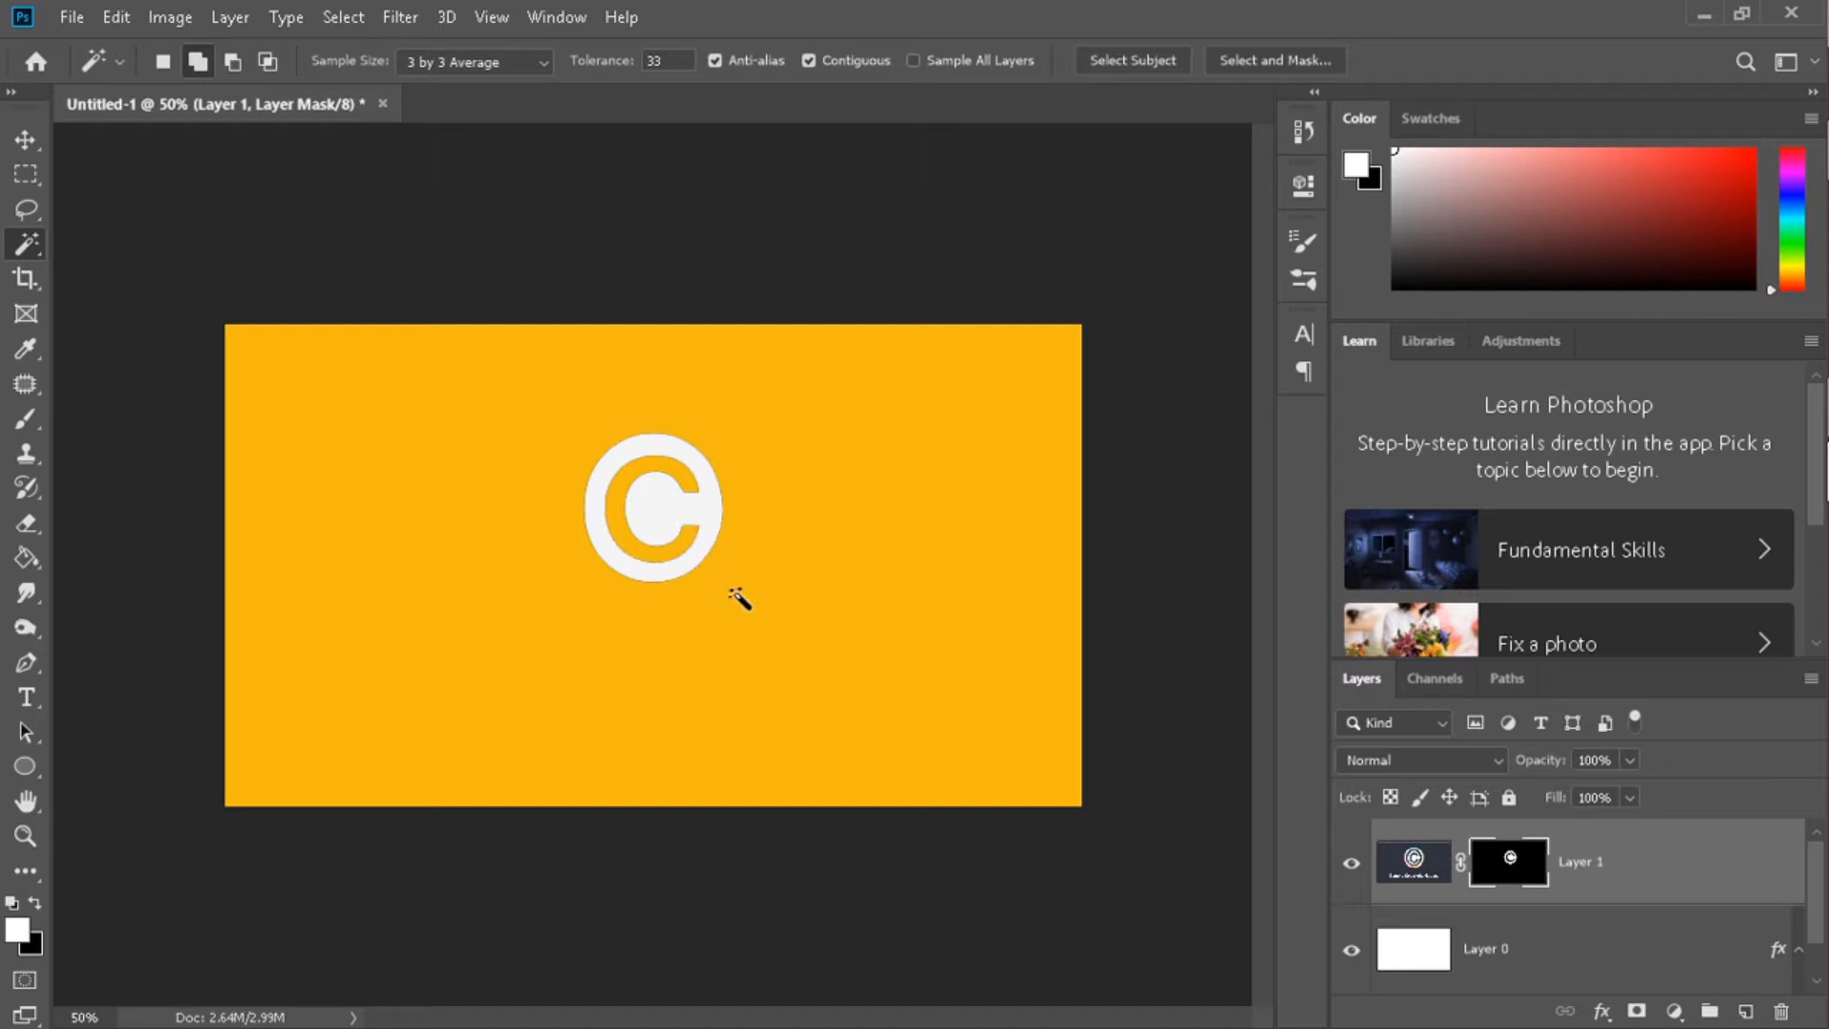
drag(1519, 868, 1784, 1007)
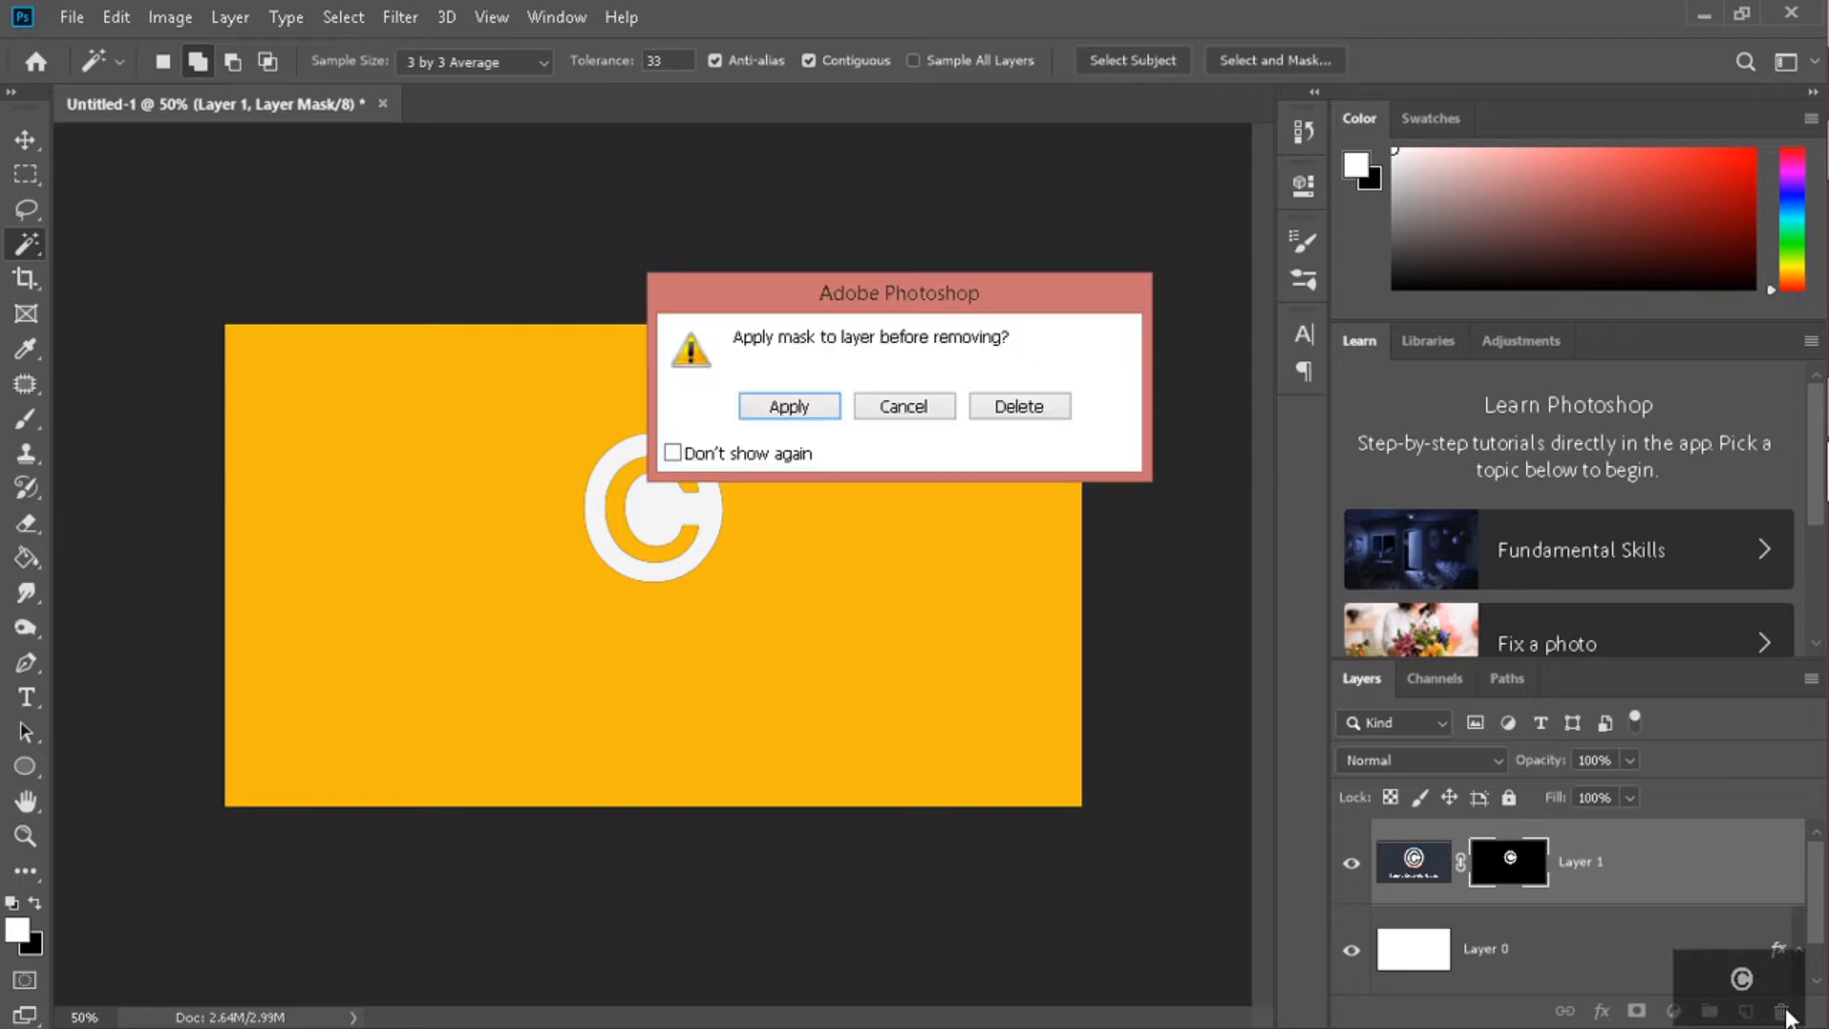
click(1011, 411)
Try Quick Selection strokes on the white disc and the dark background of Layer 1, and clear the selection
right_click(30, 233)
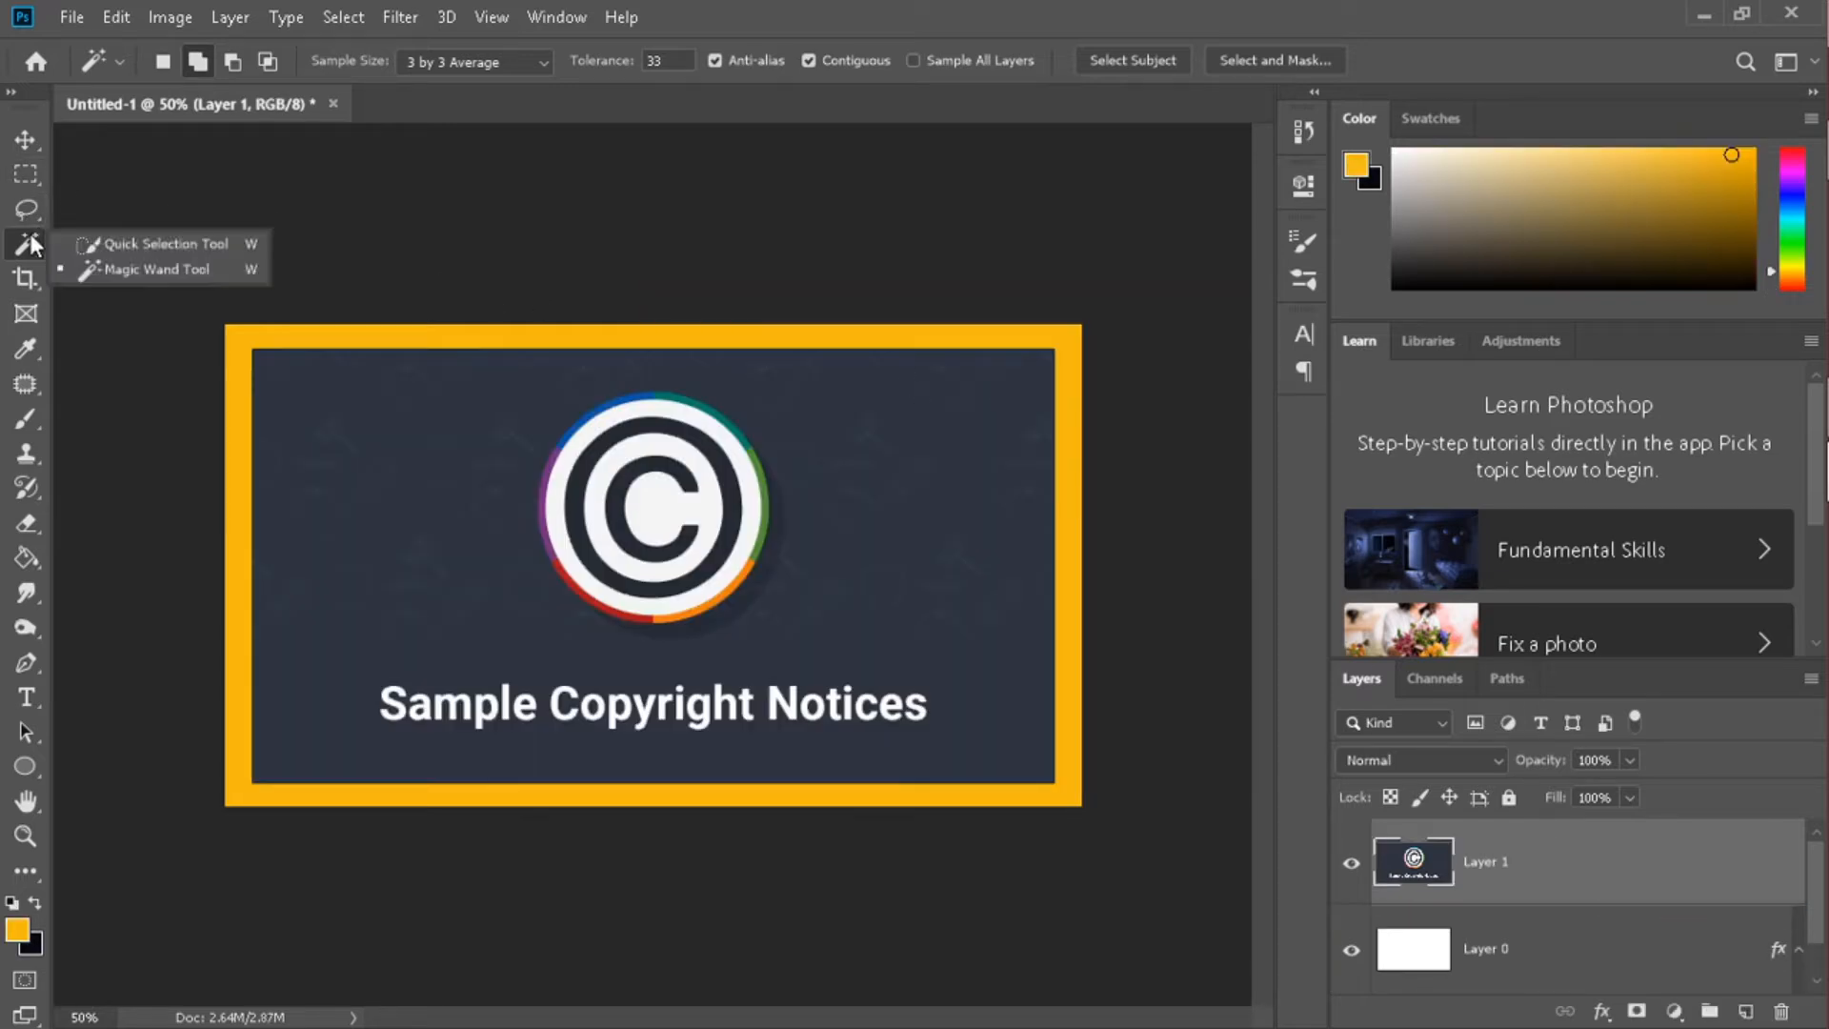
click(82, 244)
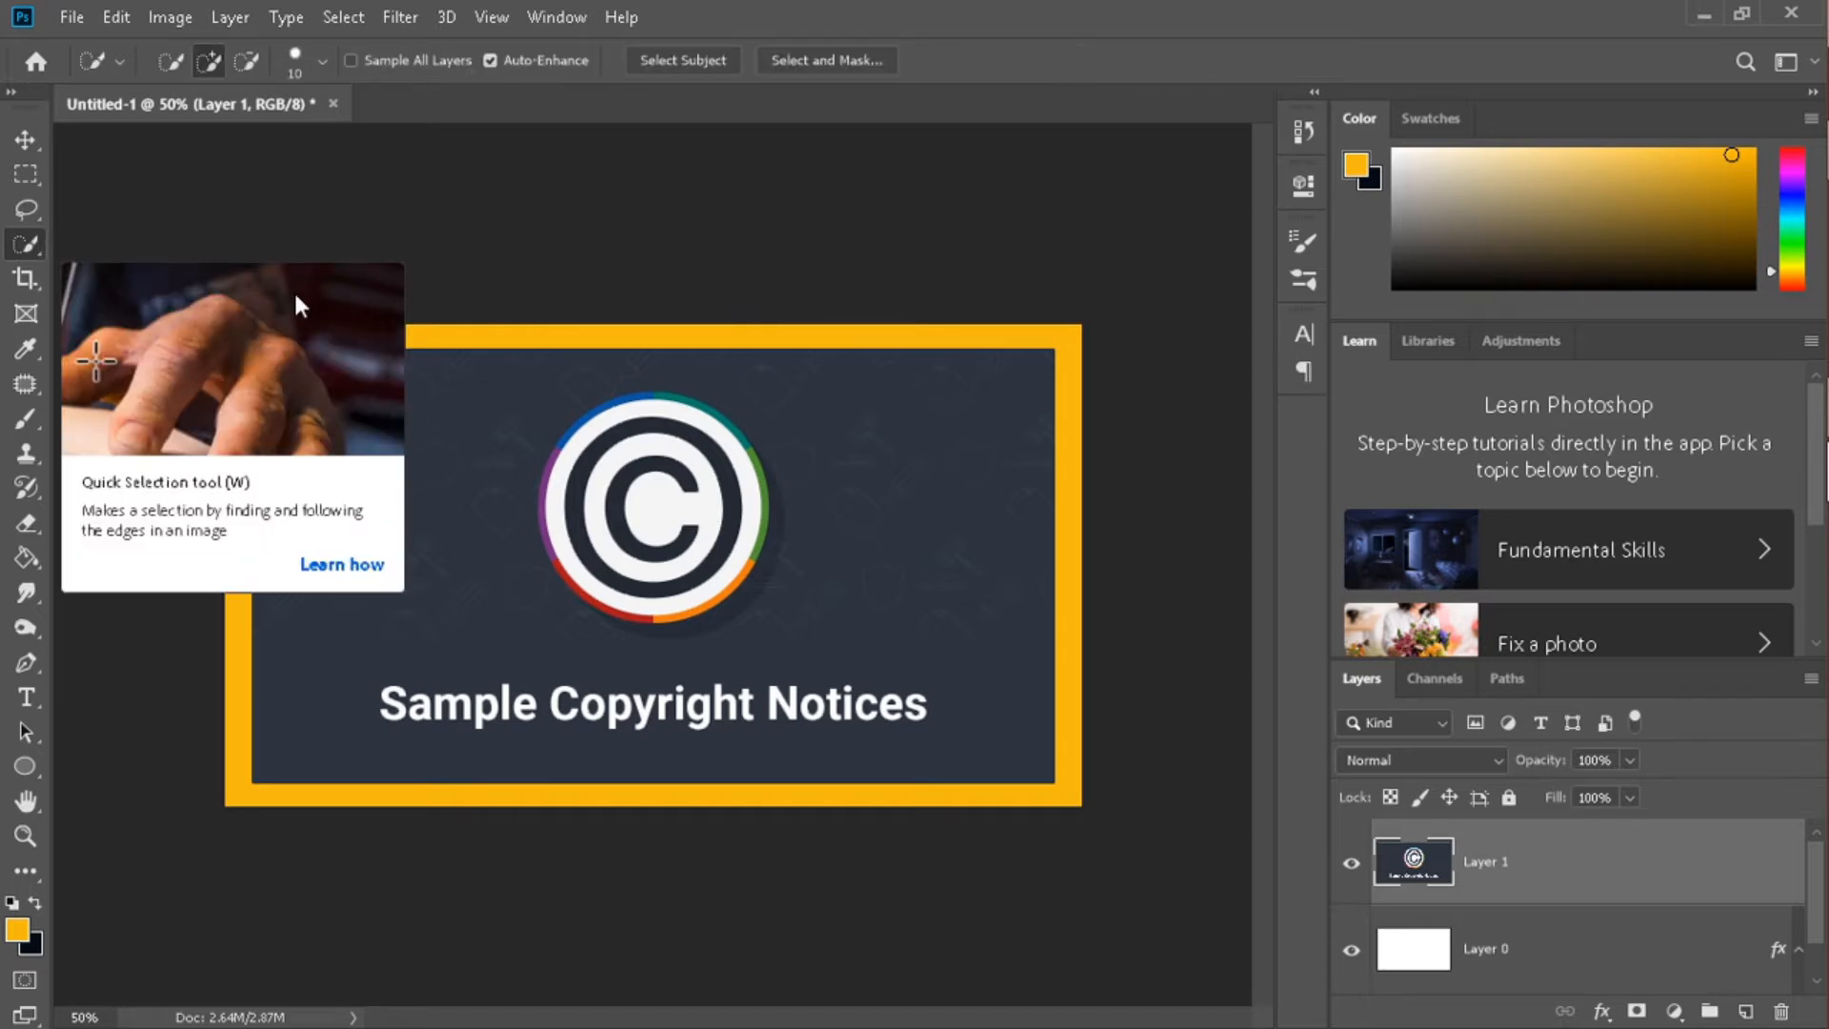
click(634, 454)
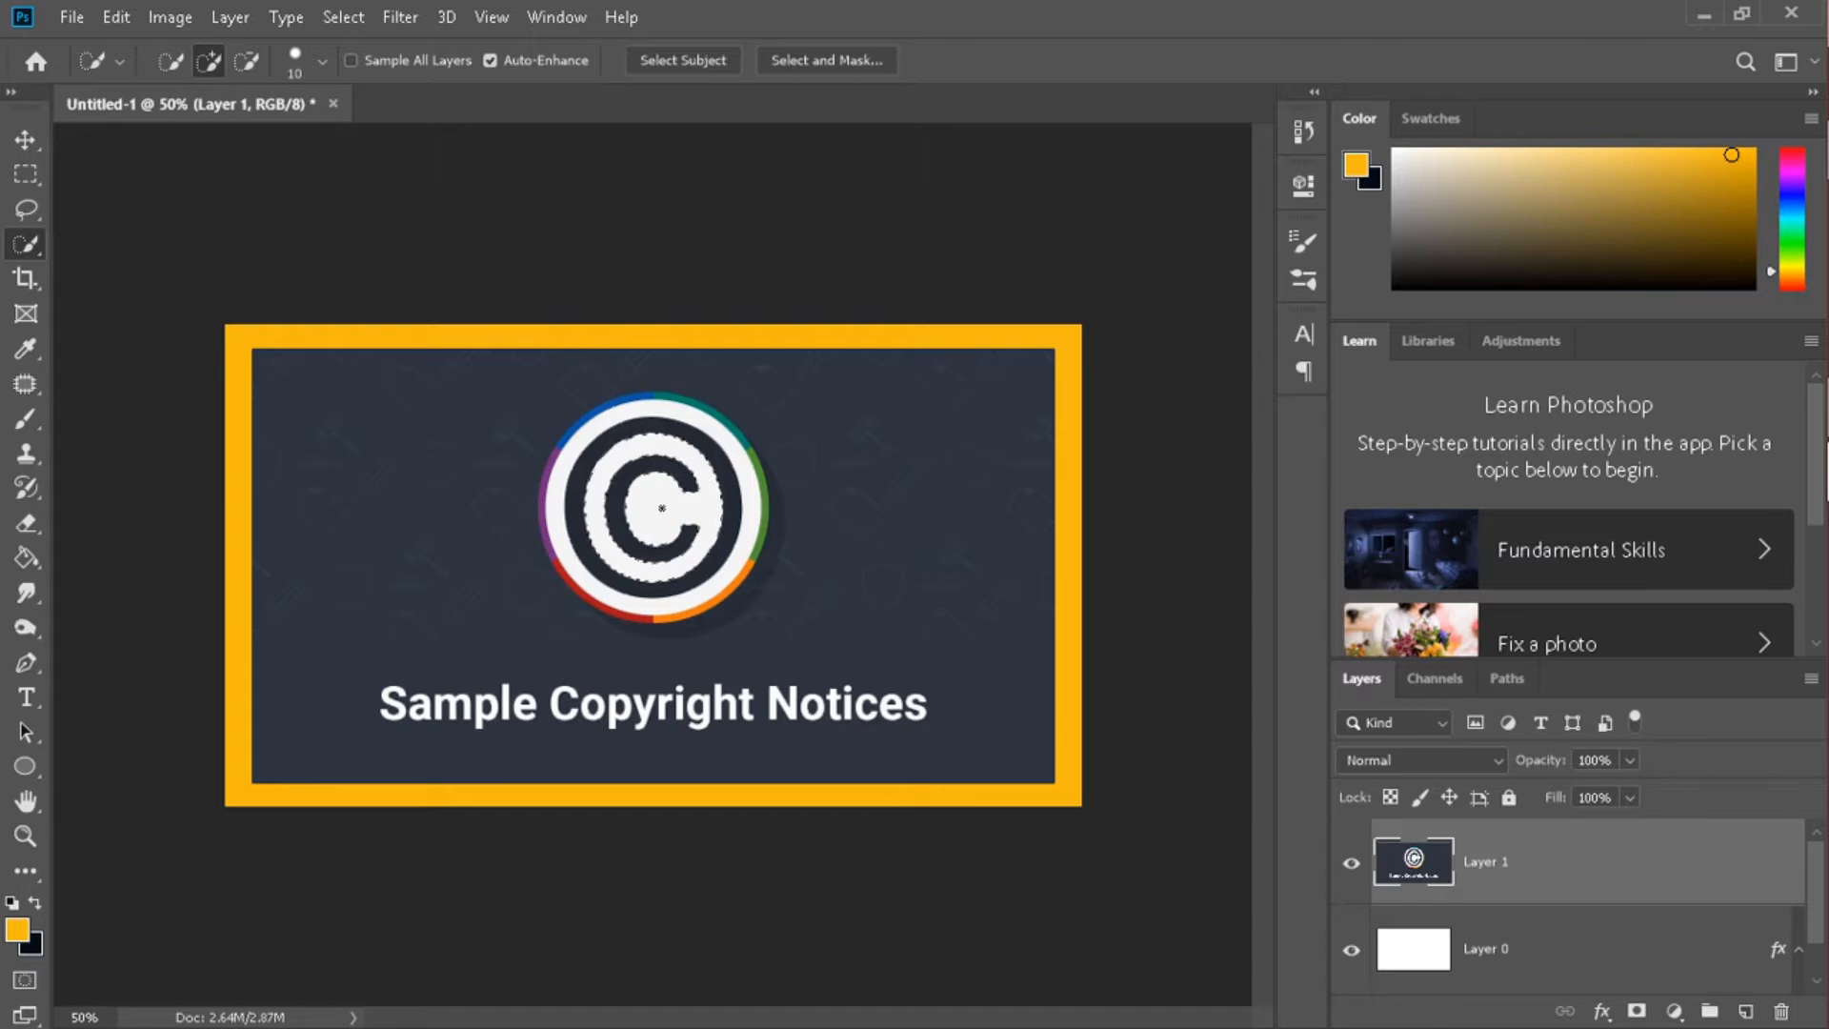
mouse_move(794, 502)
mouse_down()
mouse_move(903, 503)
mouse_move(923, 544)
mouse_move(913, 593)
mouse_move(926, 580)
mouse_move(883, 619)
mouse_move(687, 639)
mouse_move(484, 621)
mouse_move(462, 536)
mouse_move(505, 475)
mouse_move(653, 395)
mouse_up()
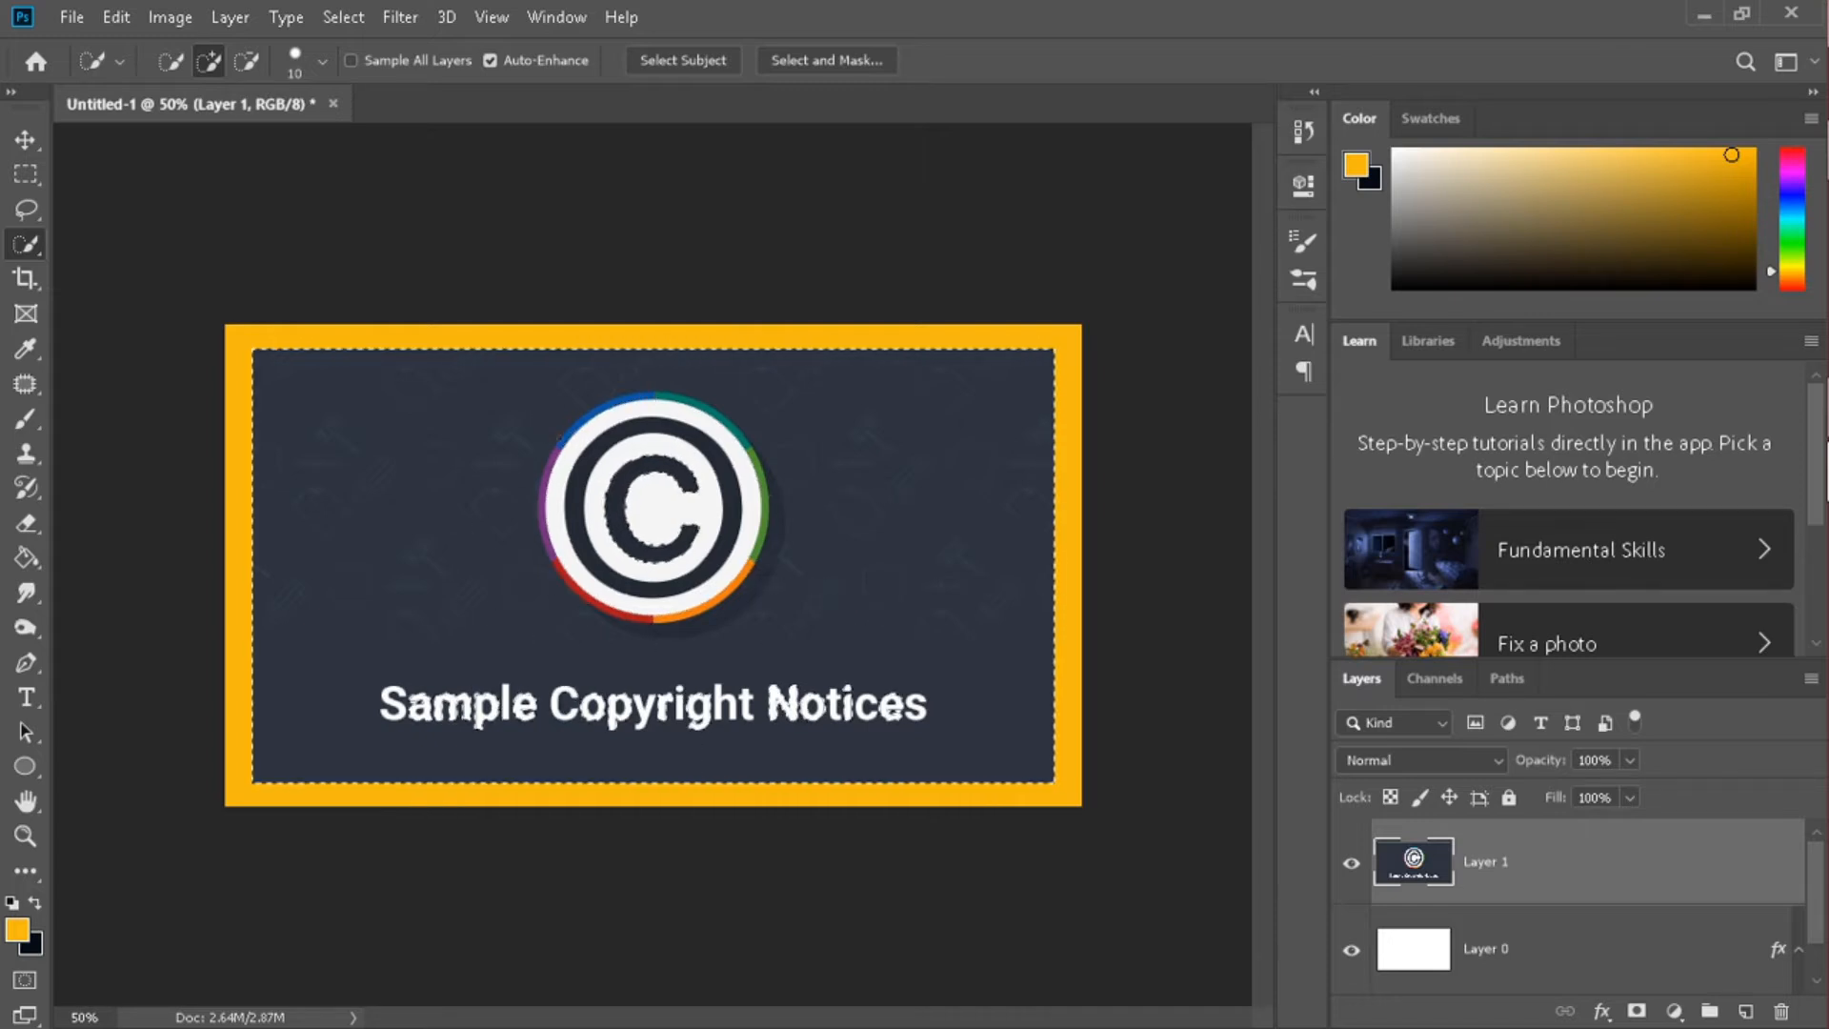
click(666, 515)
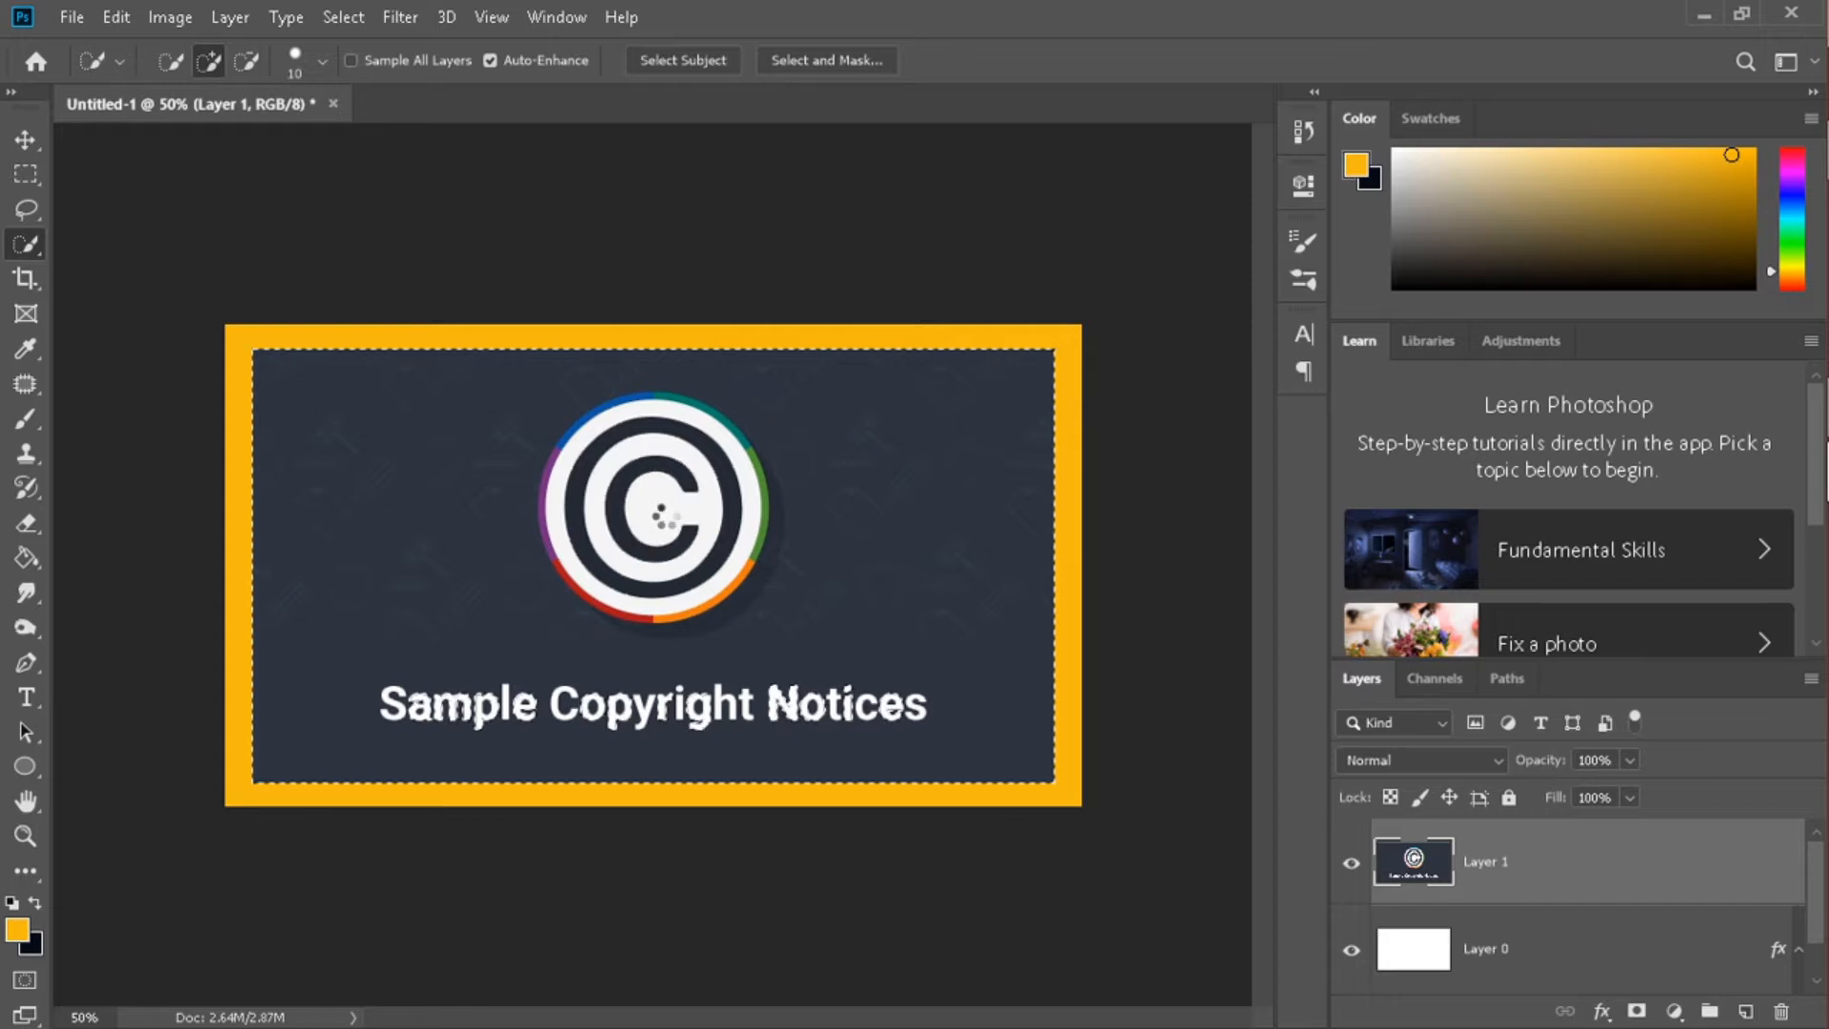
key(ctrl+d)
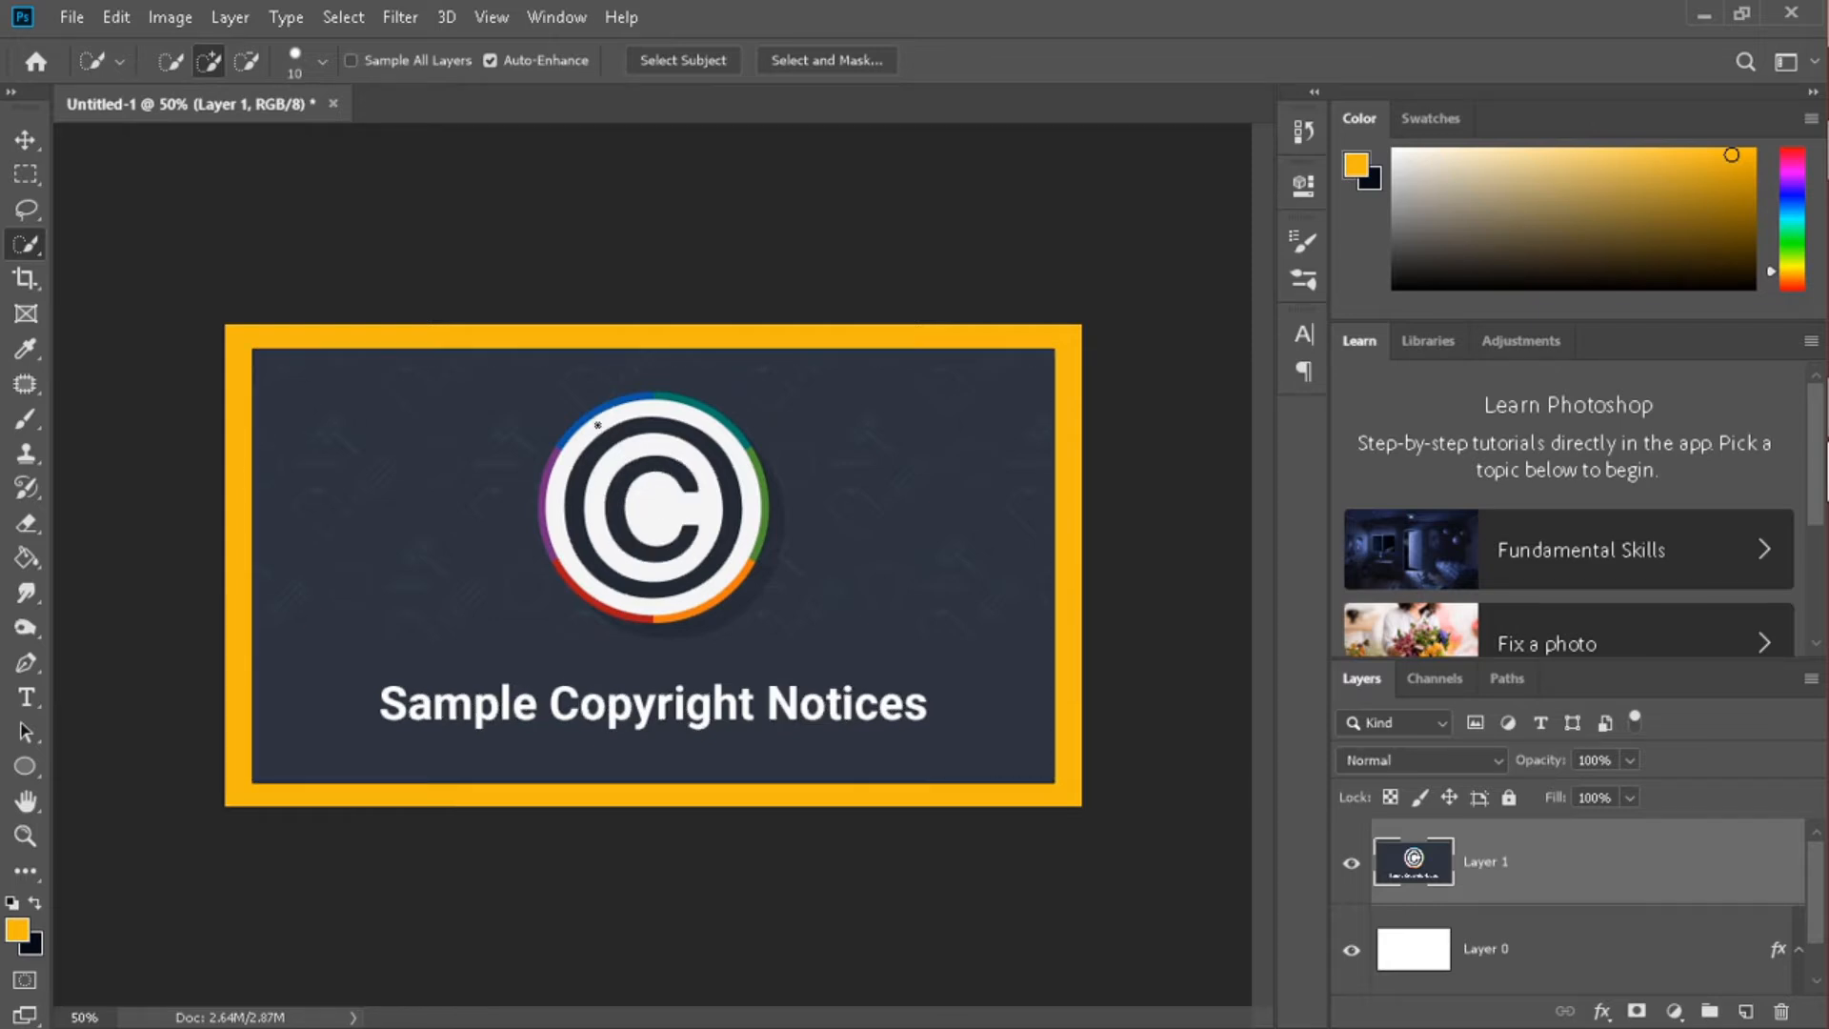
Try masking Layer 1 with a Quick Selection of the whole white copyright disc, and delete that mask without applying it
mouse_move(606, 409)
mouse_down()
mouse_move(563, 456)
mouse_move(555, 524)
mouse_move(583, 585)
mouse_move(717, 591)
mouse_move(762, 531)
mouse_up()
key(ctrl+d)
mouse_move(675, 471)
mouse_down()
mouse_move(669, 494)
mouse_move(568, 491)
mouse_move(593, 526)
mouse_up()
click(1636, 1011)
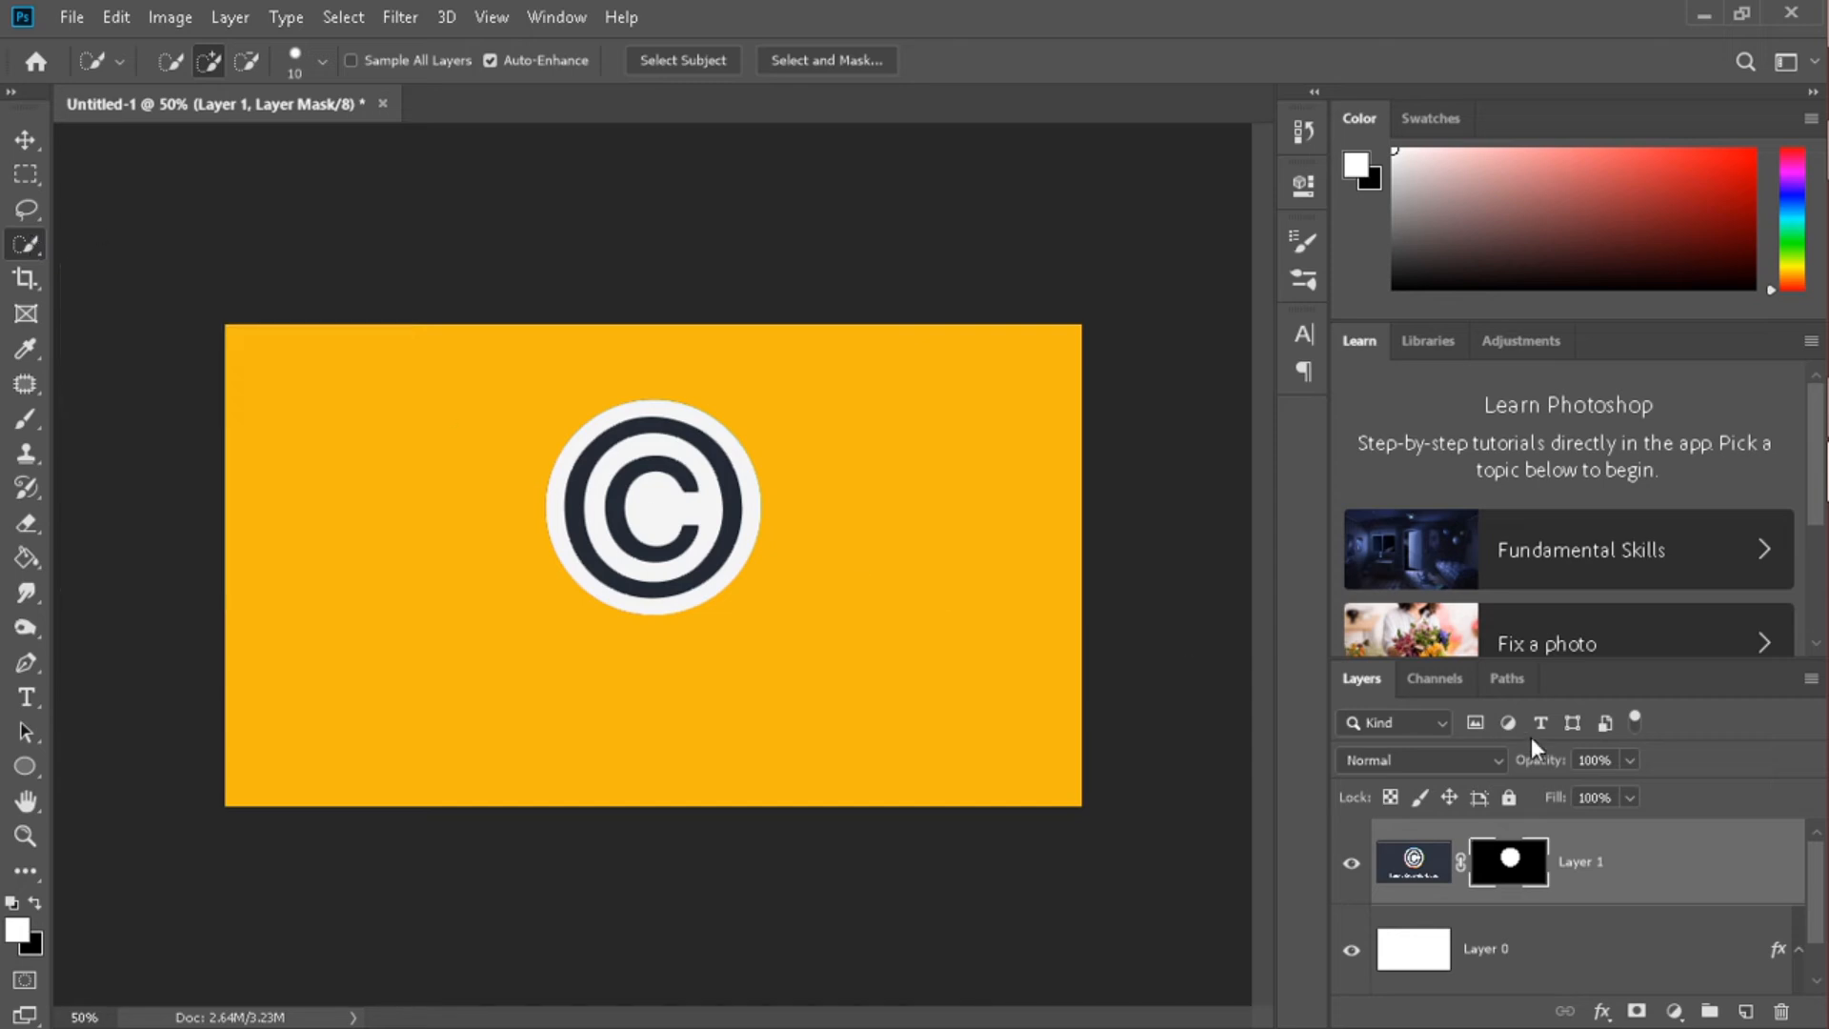
drag(1529, 867, 1780, 1012)
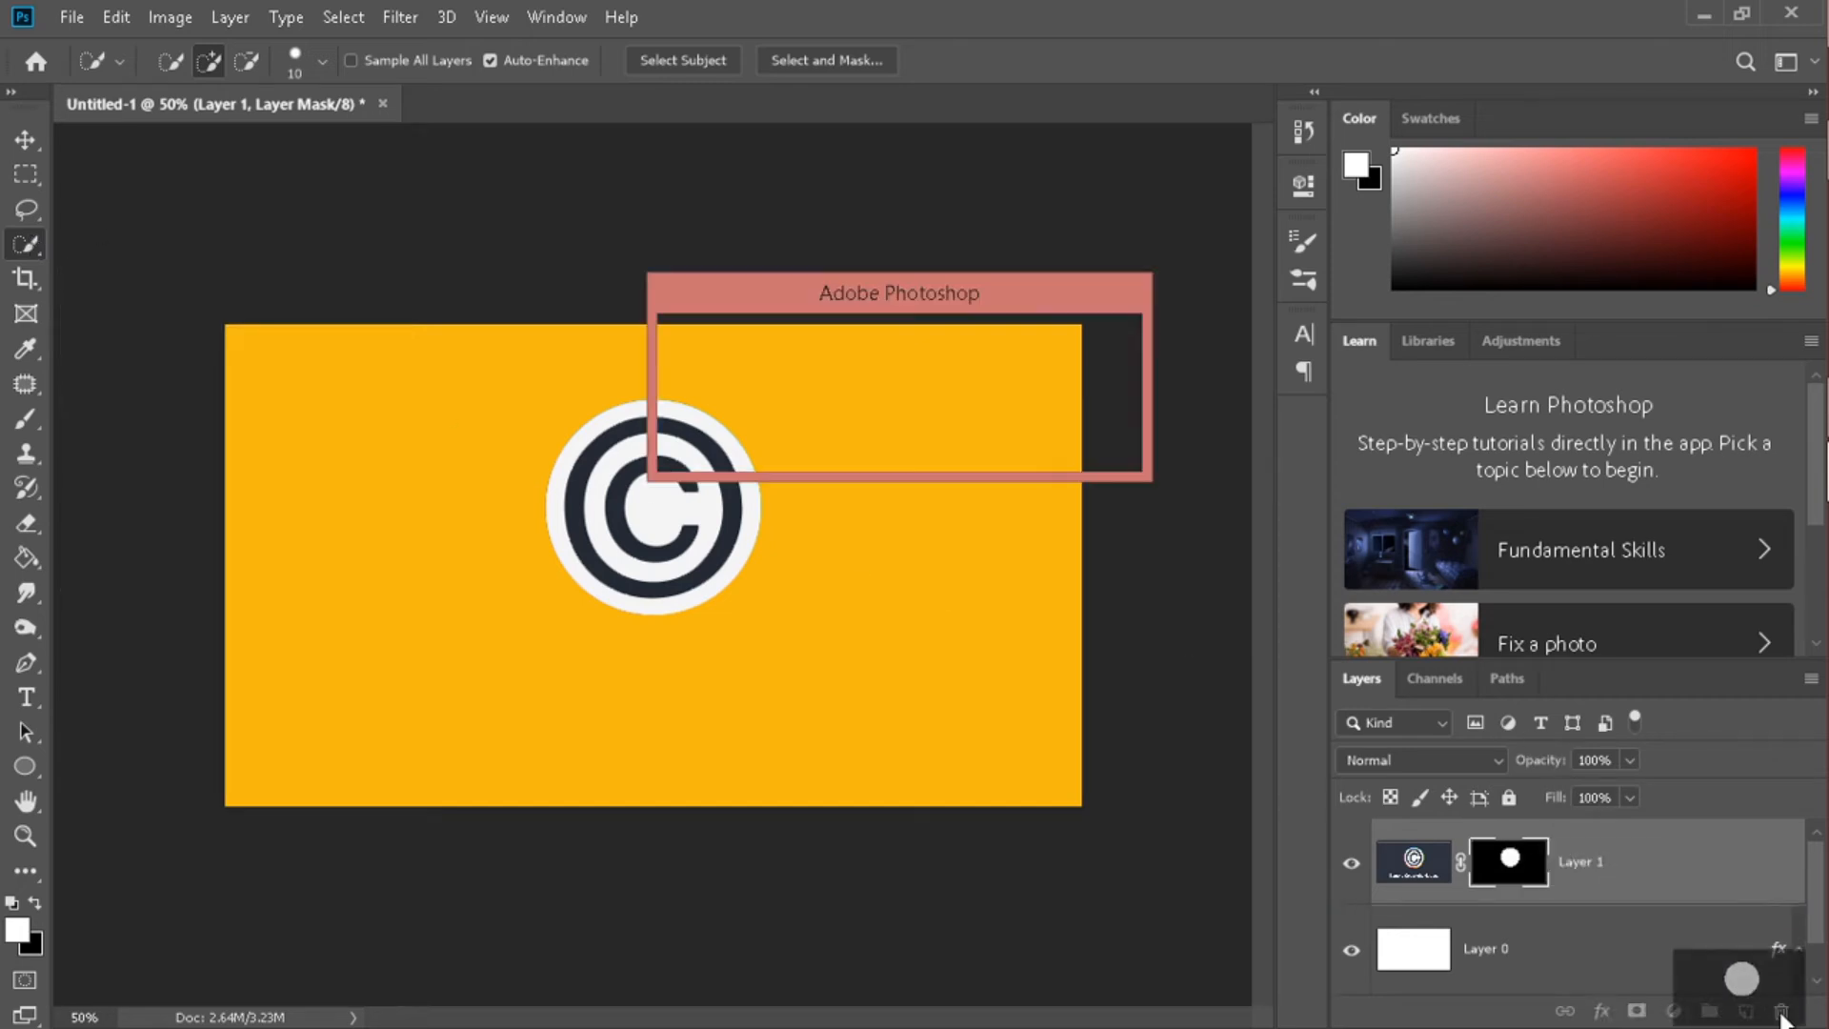
click(1019, 408)
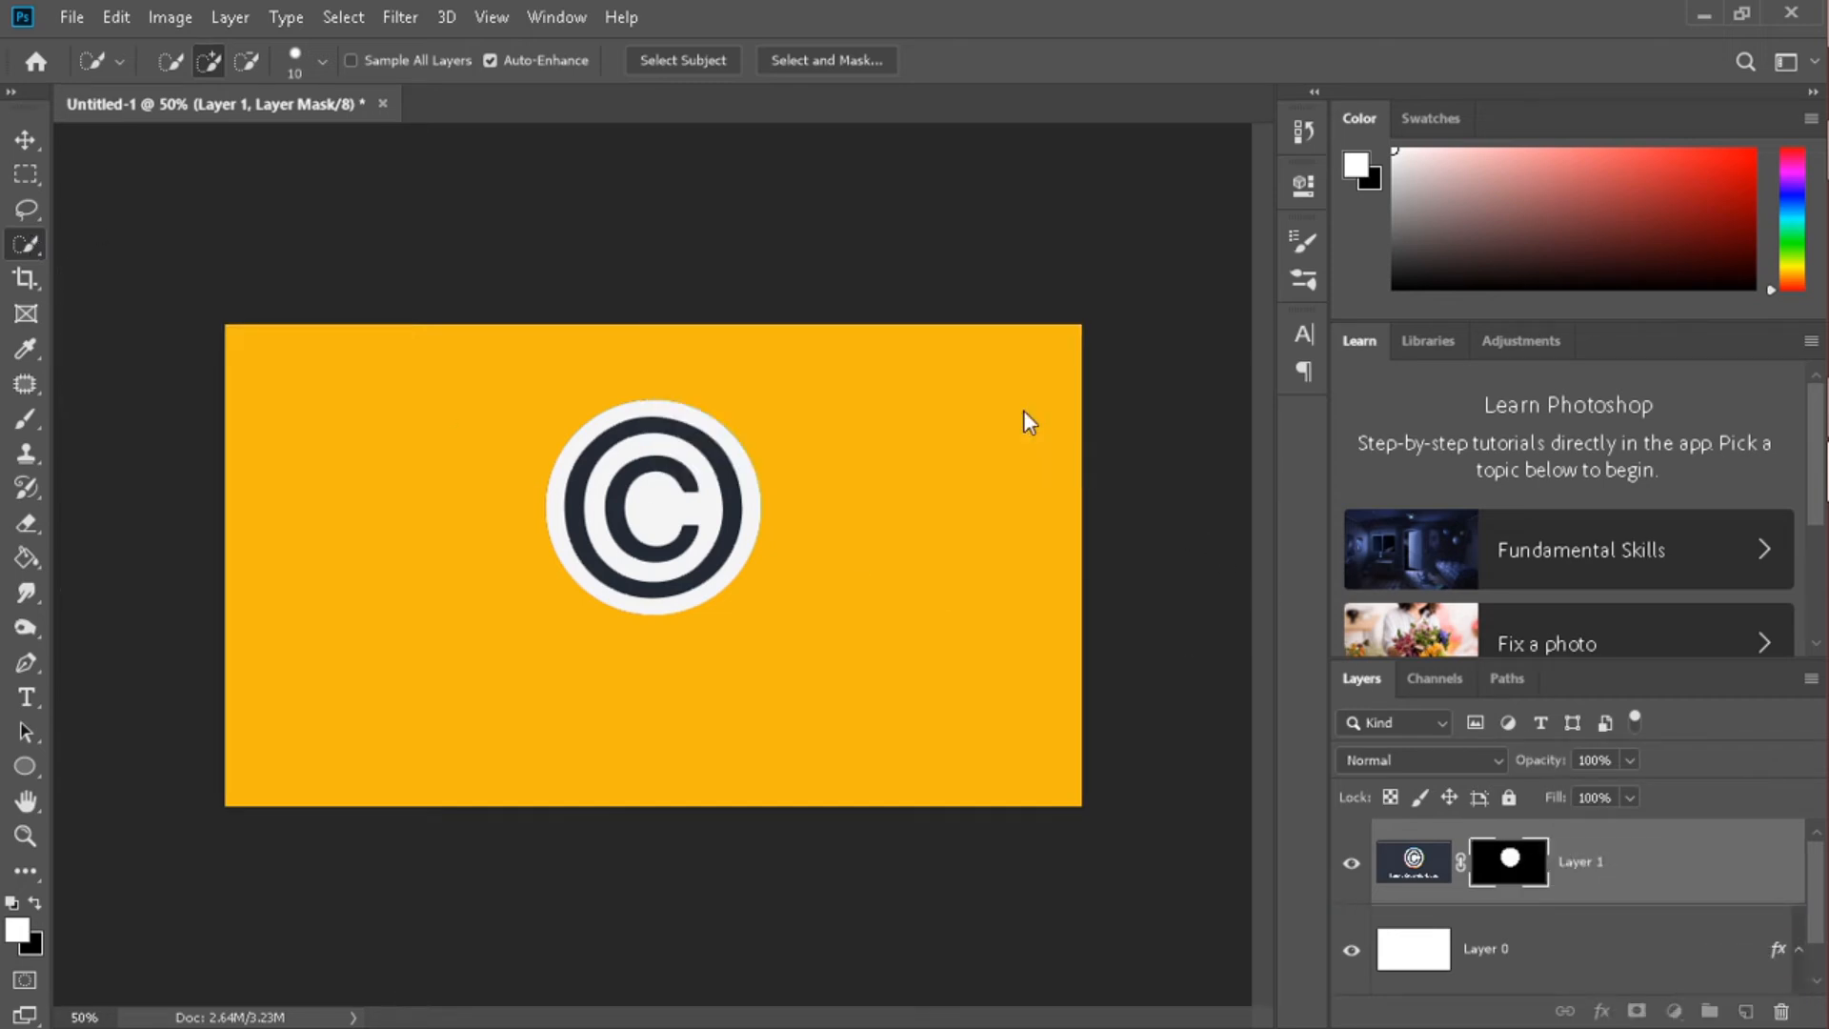
Start a crop and pull all four edges of the crop frame inside the orange border
click(26, 279)
right_click(26, 281)
click(26, 279)
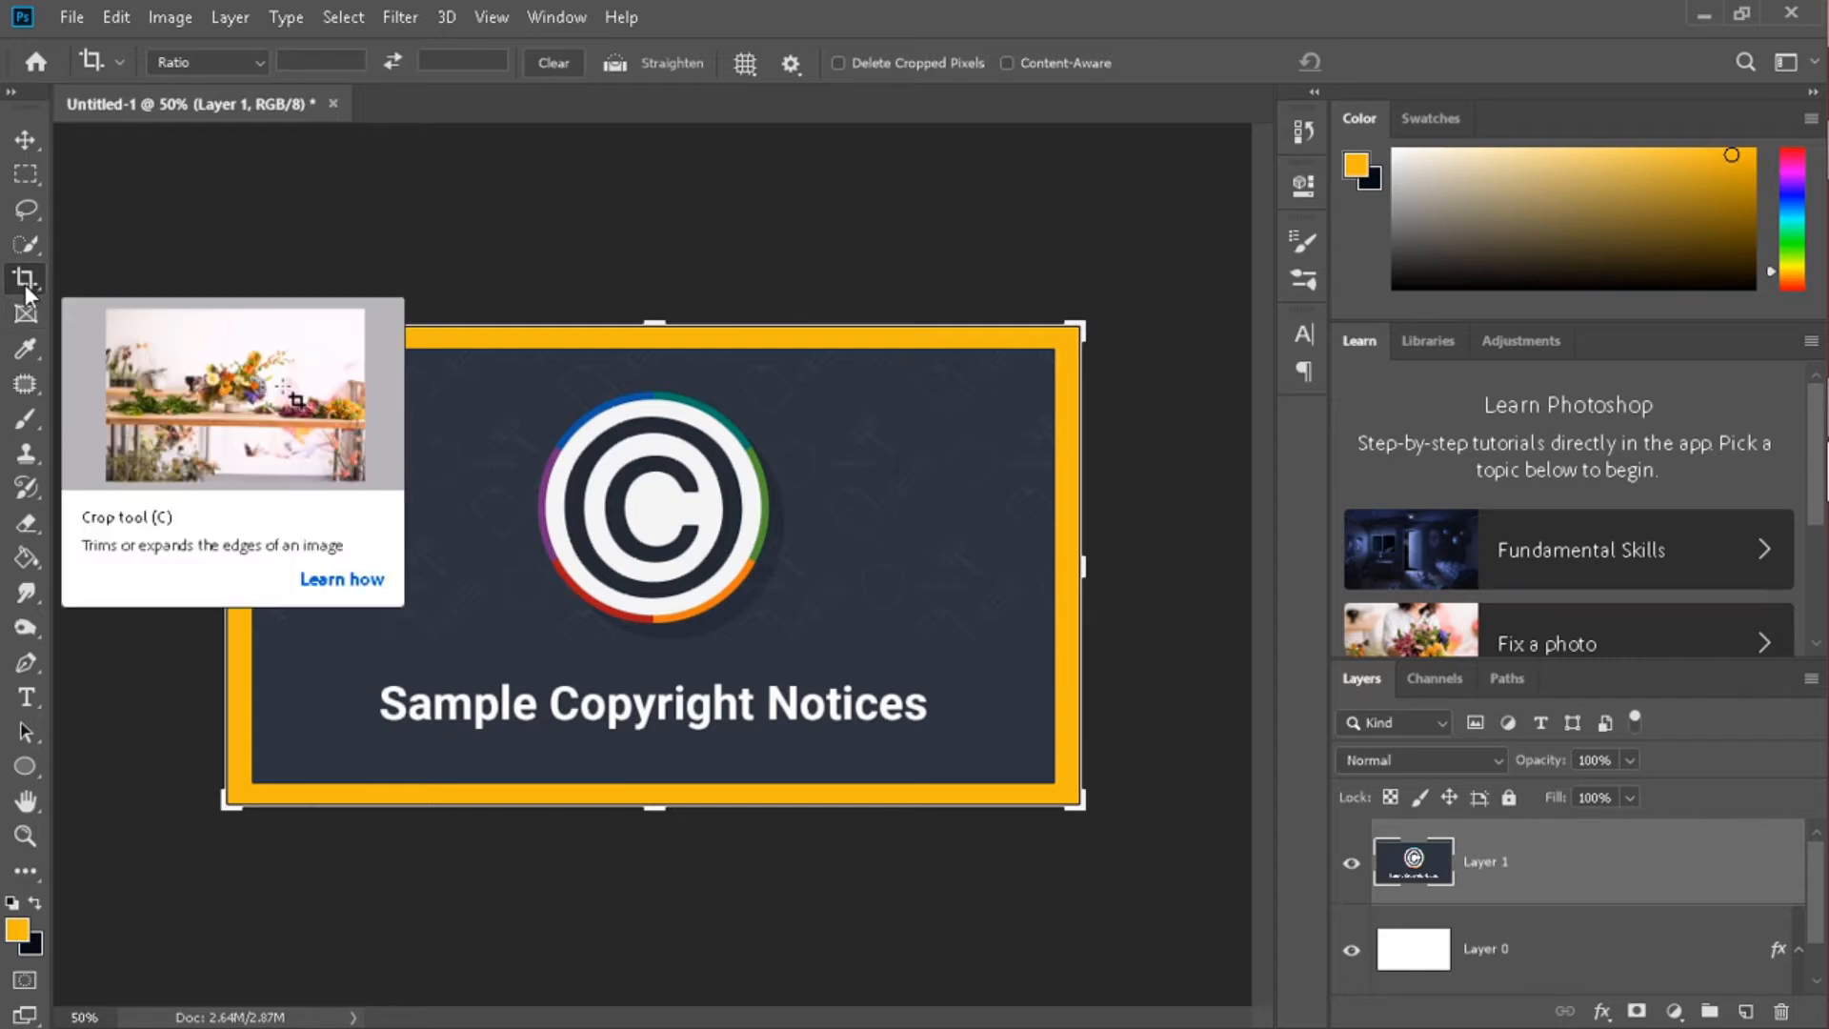
click(178, 625)
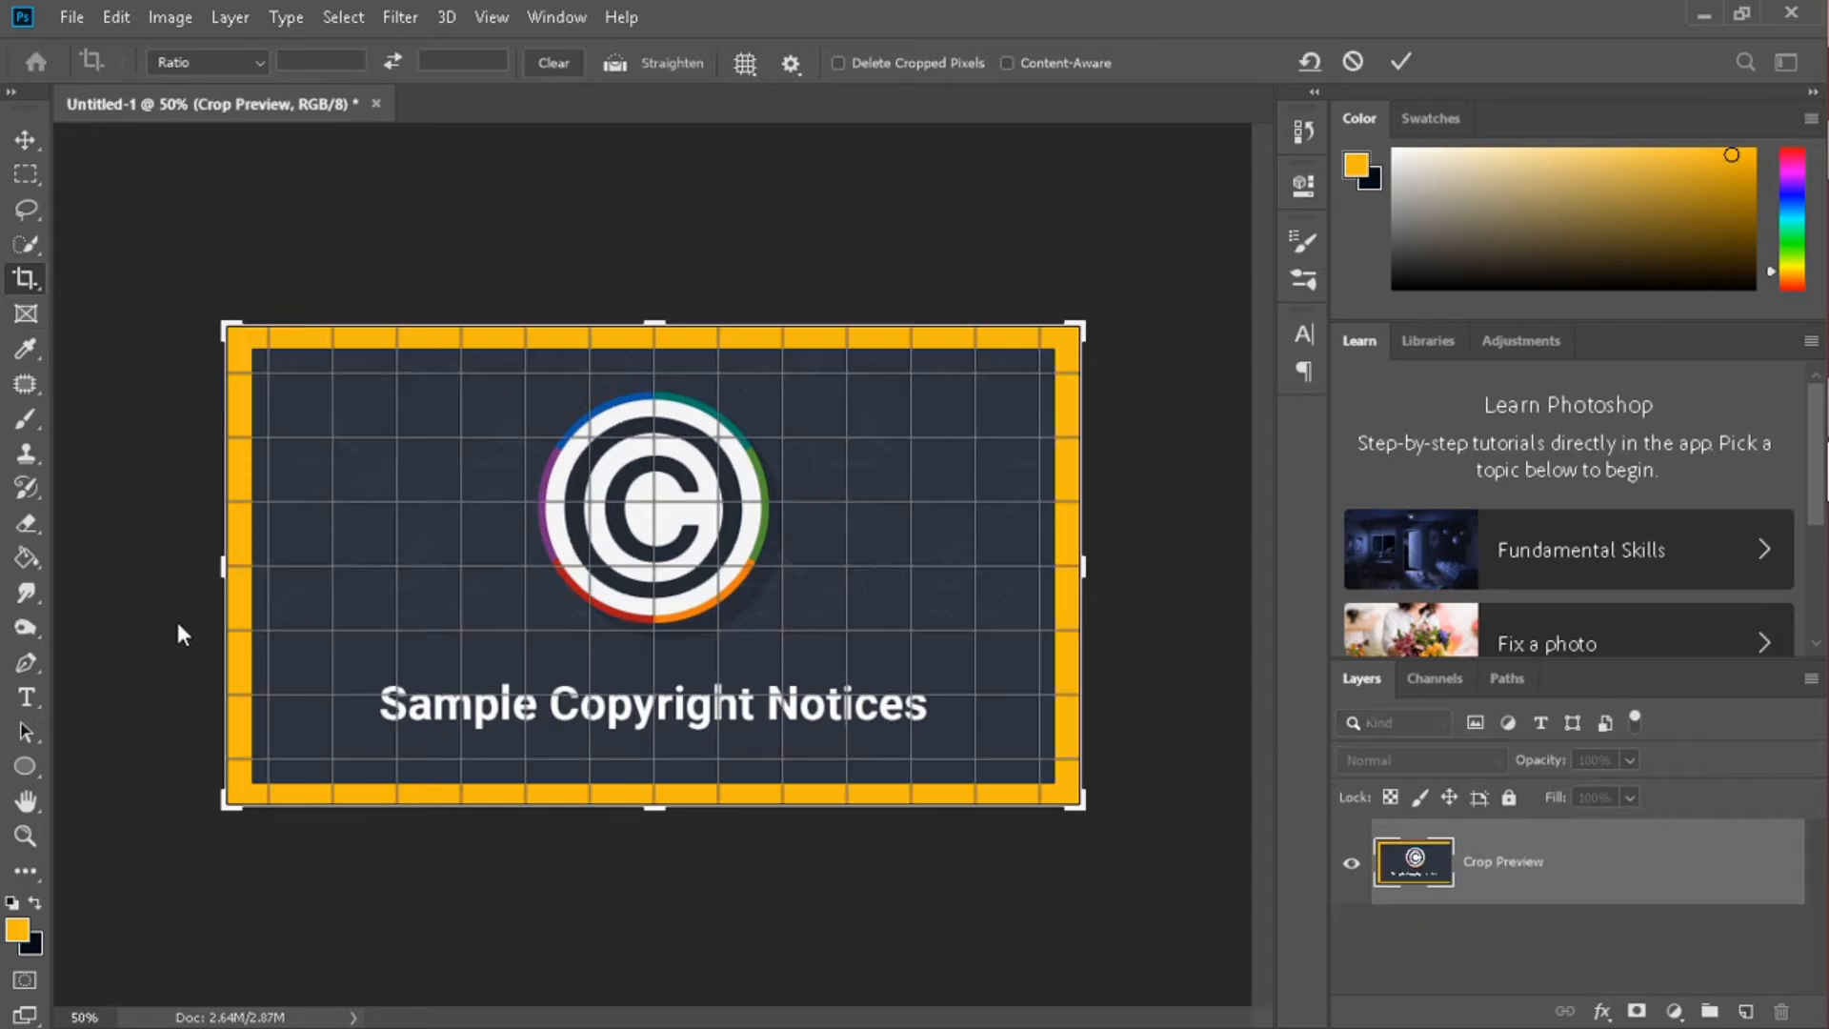
drag(221, 570, 257, 566)
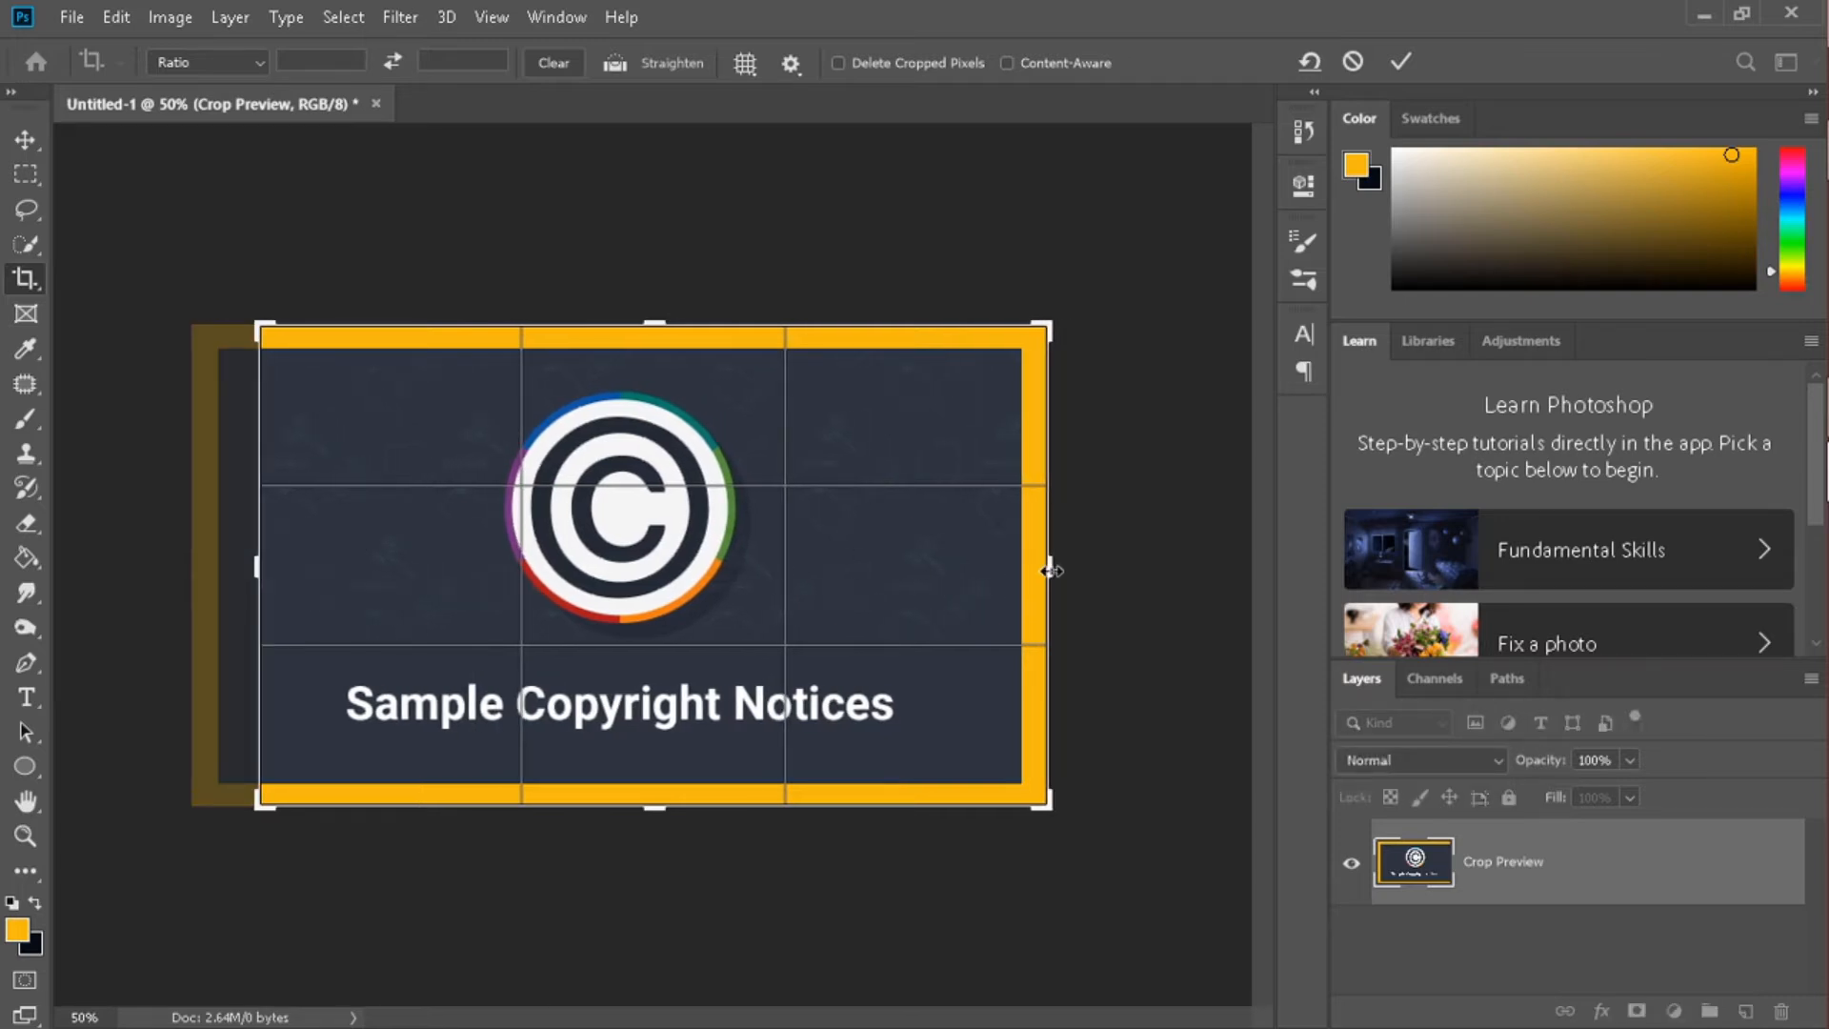
drag(1048, 567, 1007, 567)
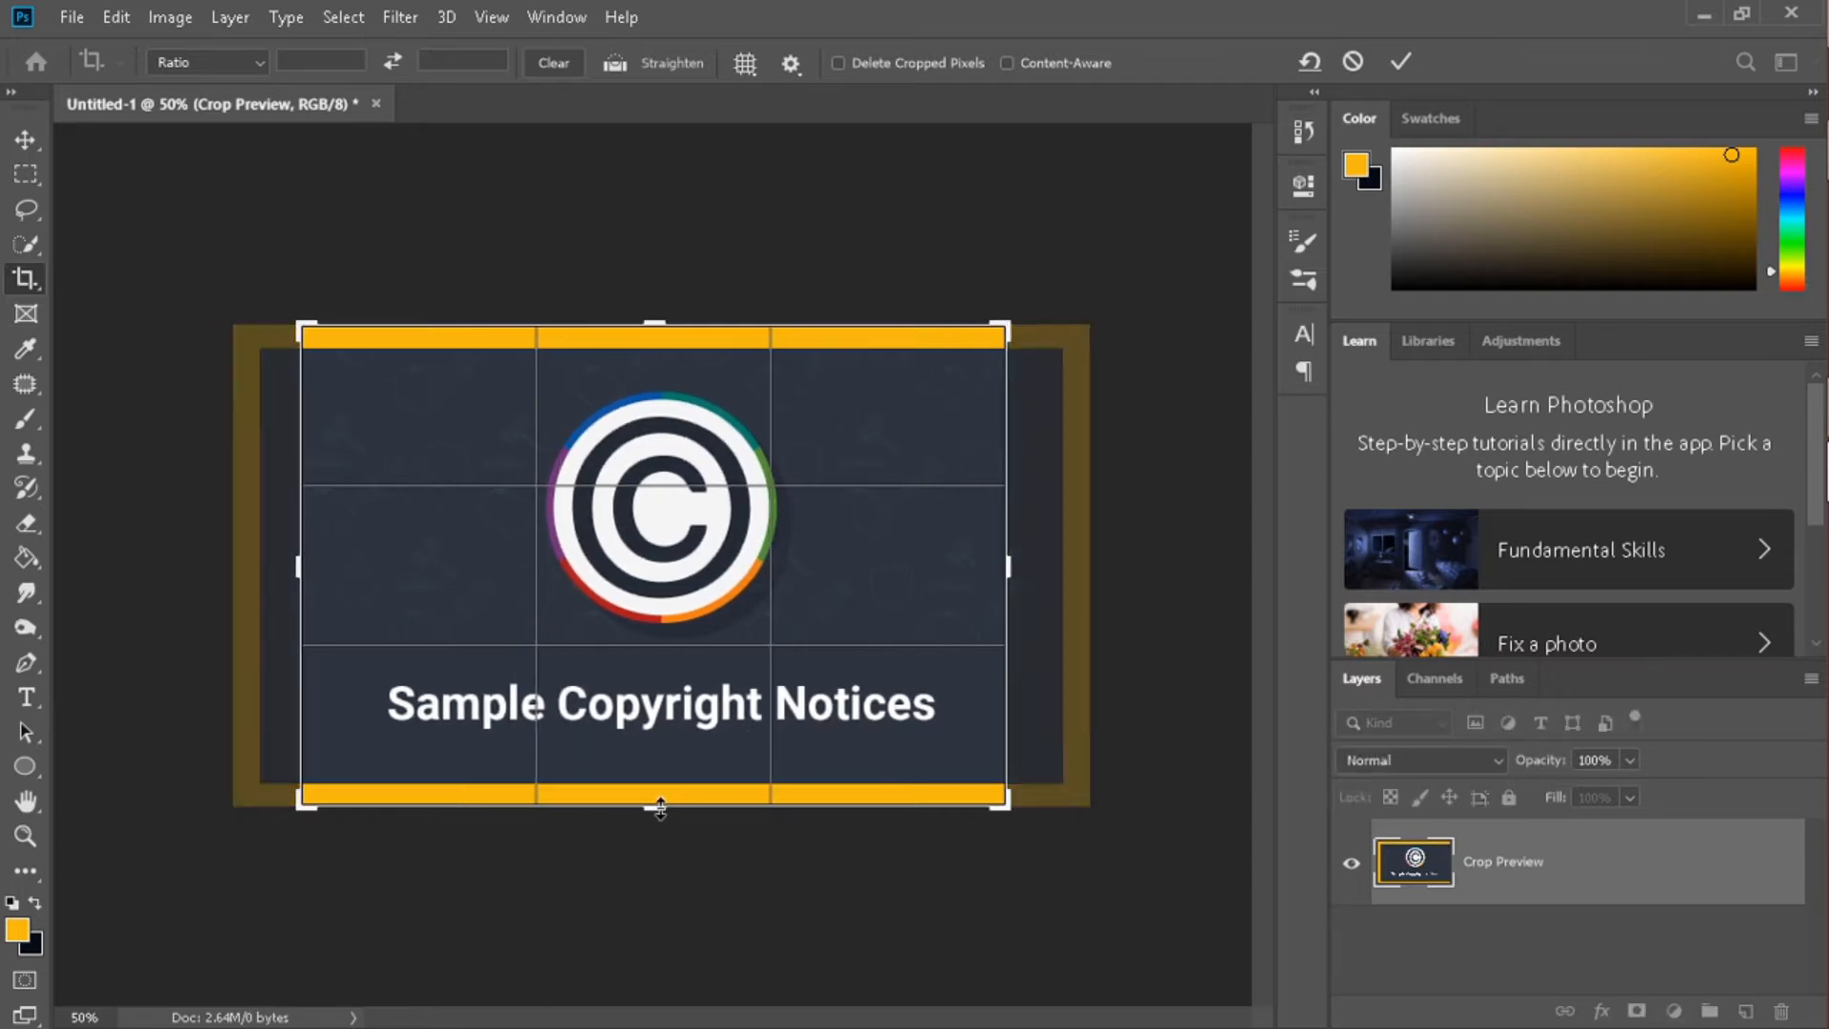
drag(655, 806, 657, 755)
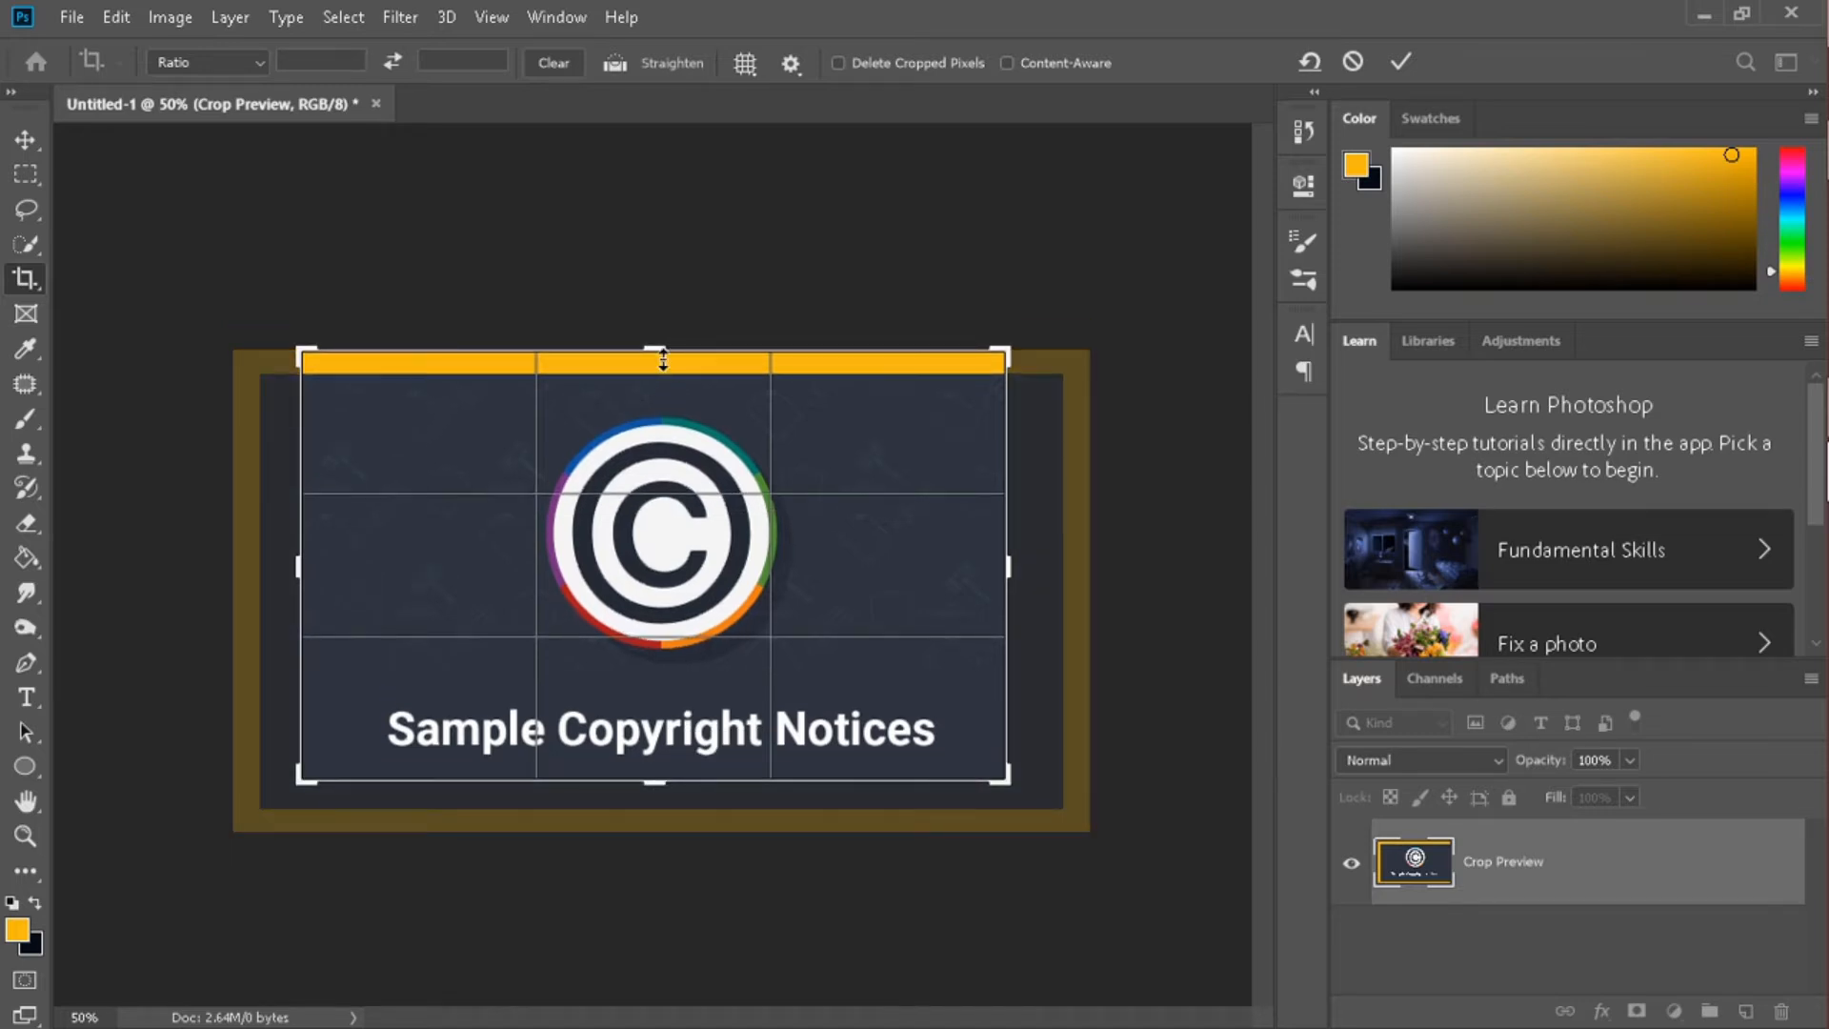
drag(655, 349, 658, 367)
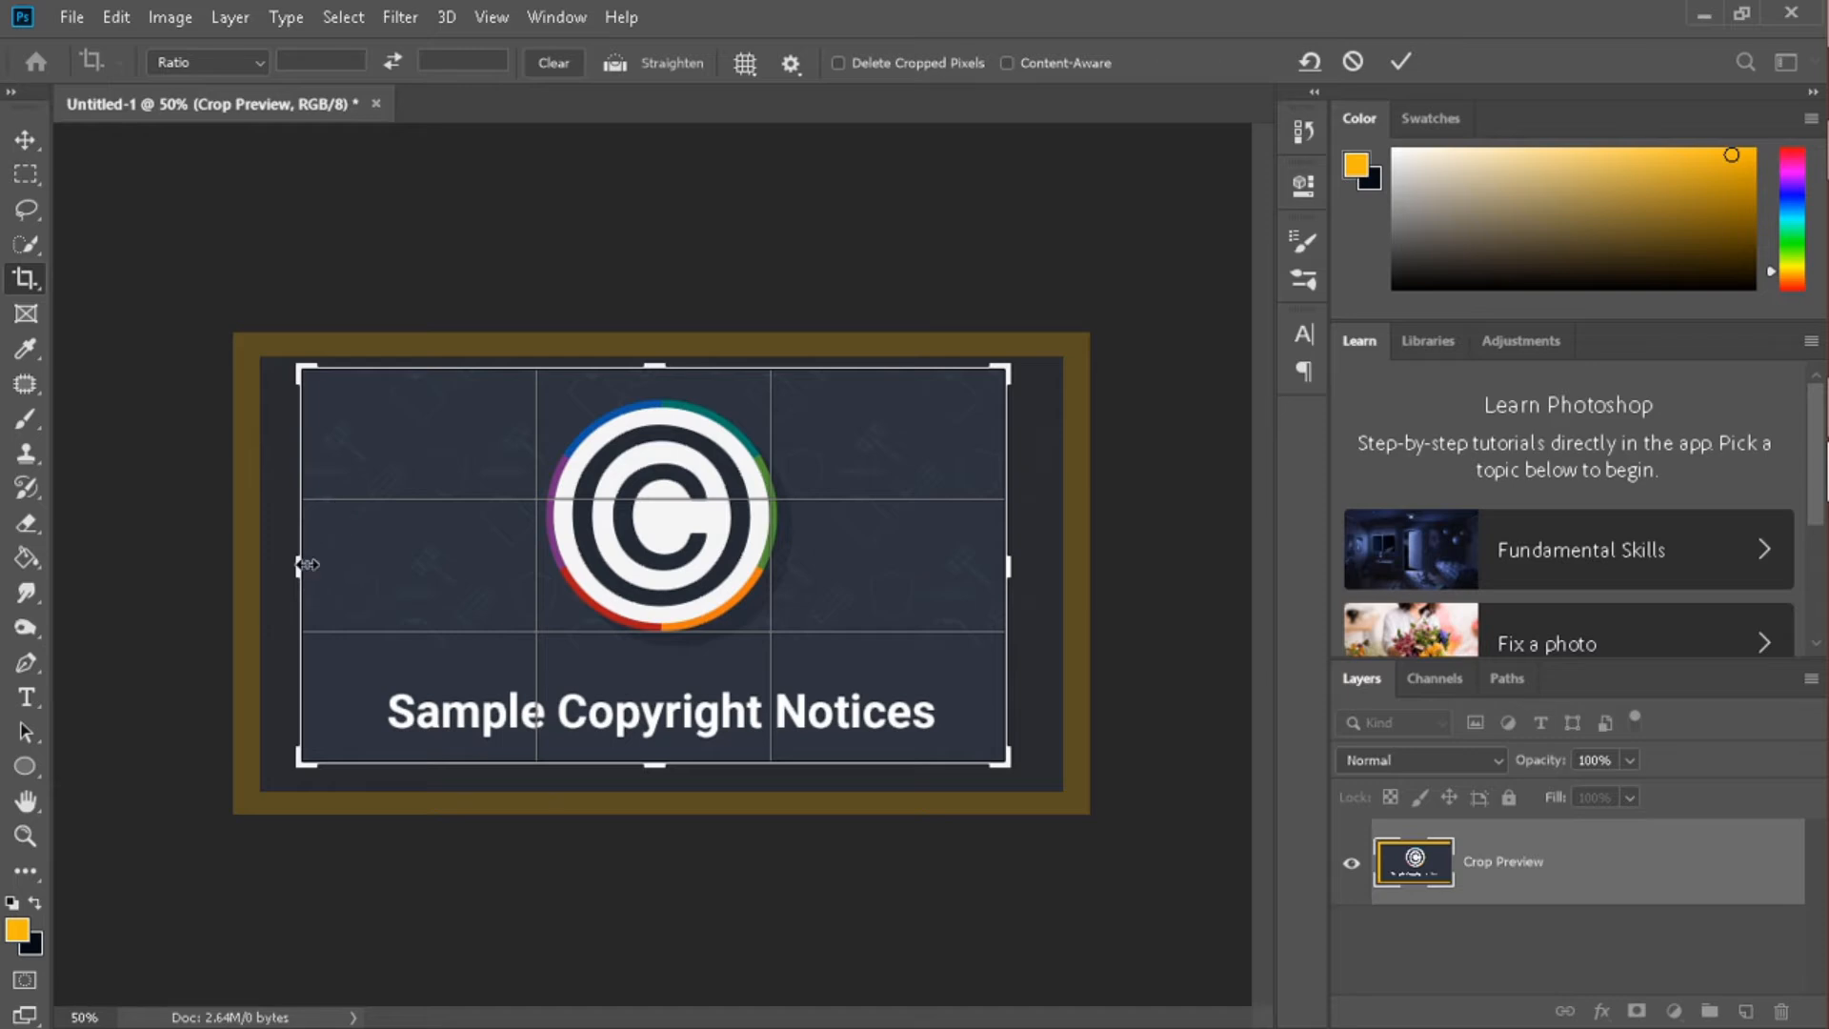
Tighten the crop frame around the "Sample Copyright Notices" title, apply the crop, and undo it
drag(302, 563, 346, 591)
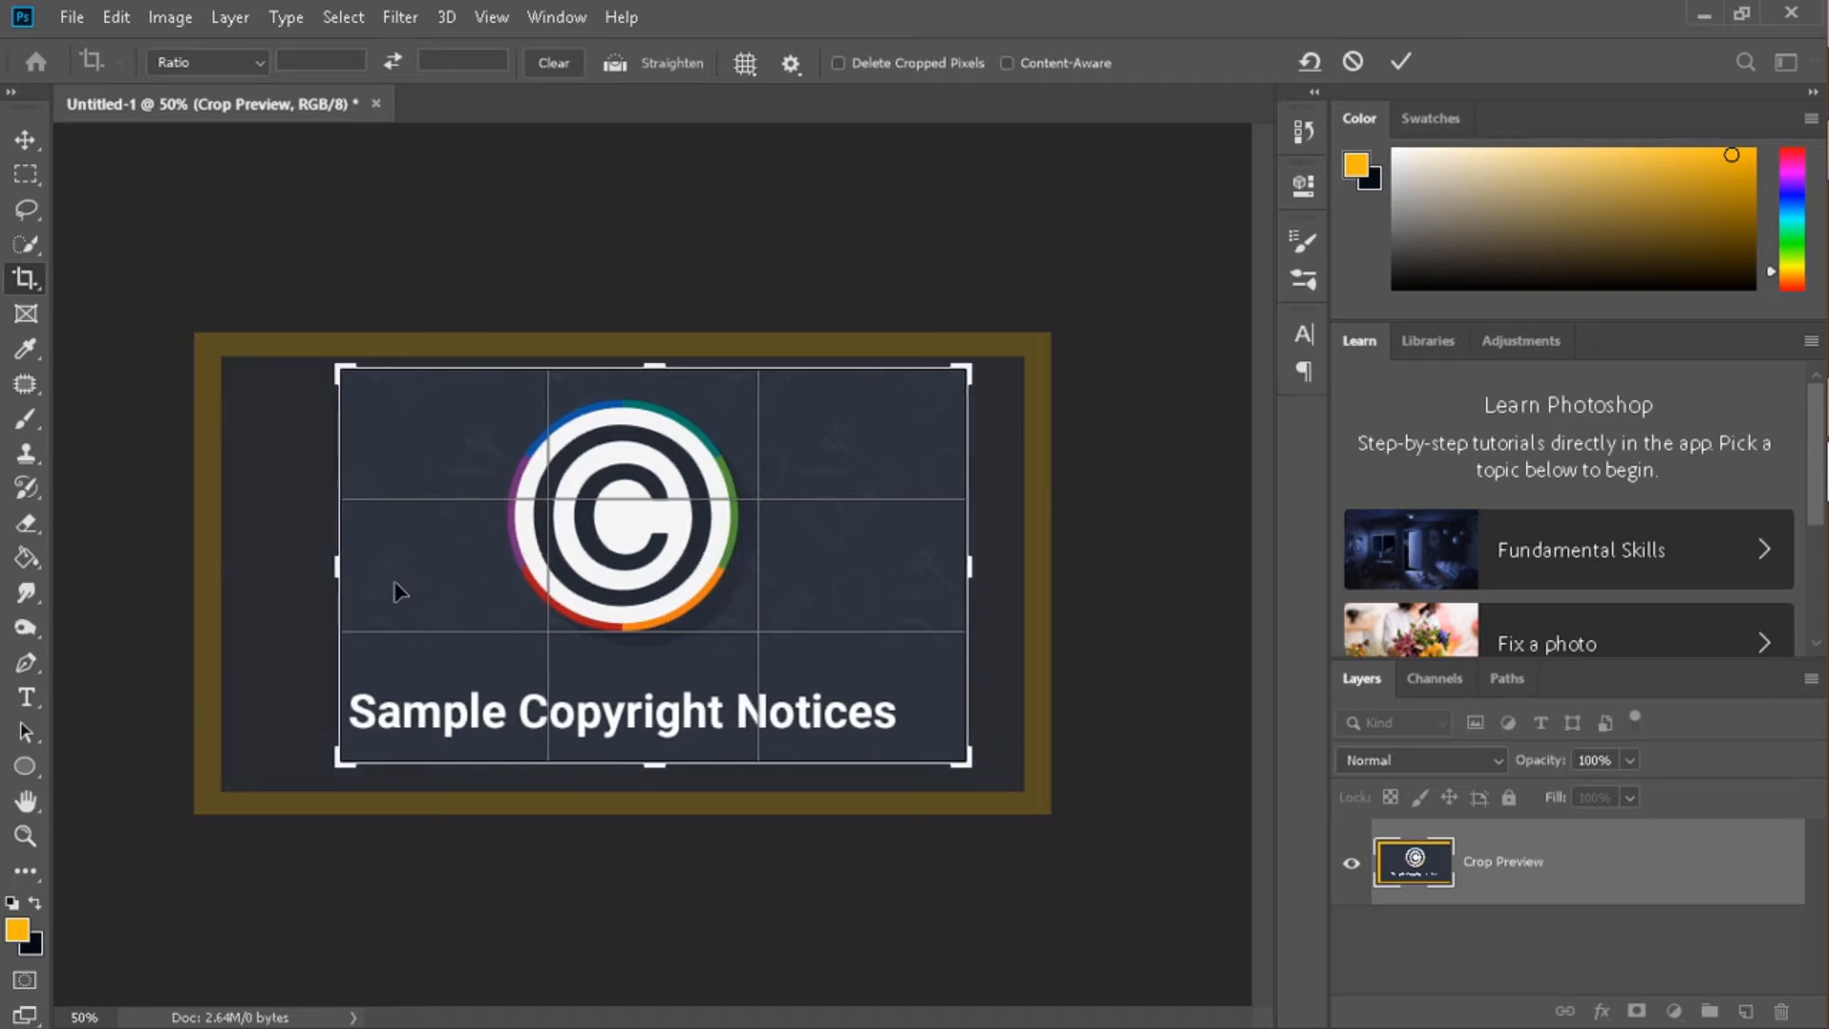
drag(656, 340, 655, 515)
drag(969, 575, 933, 578)
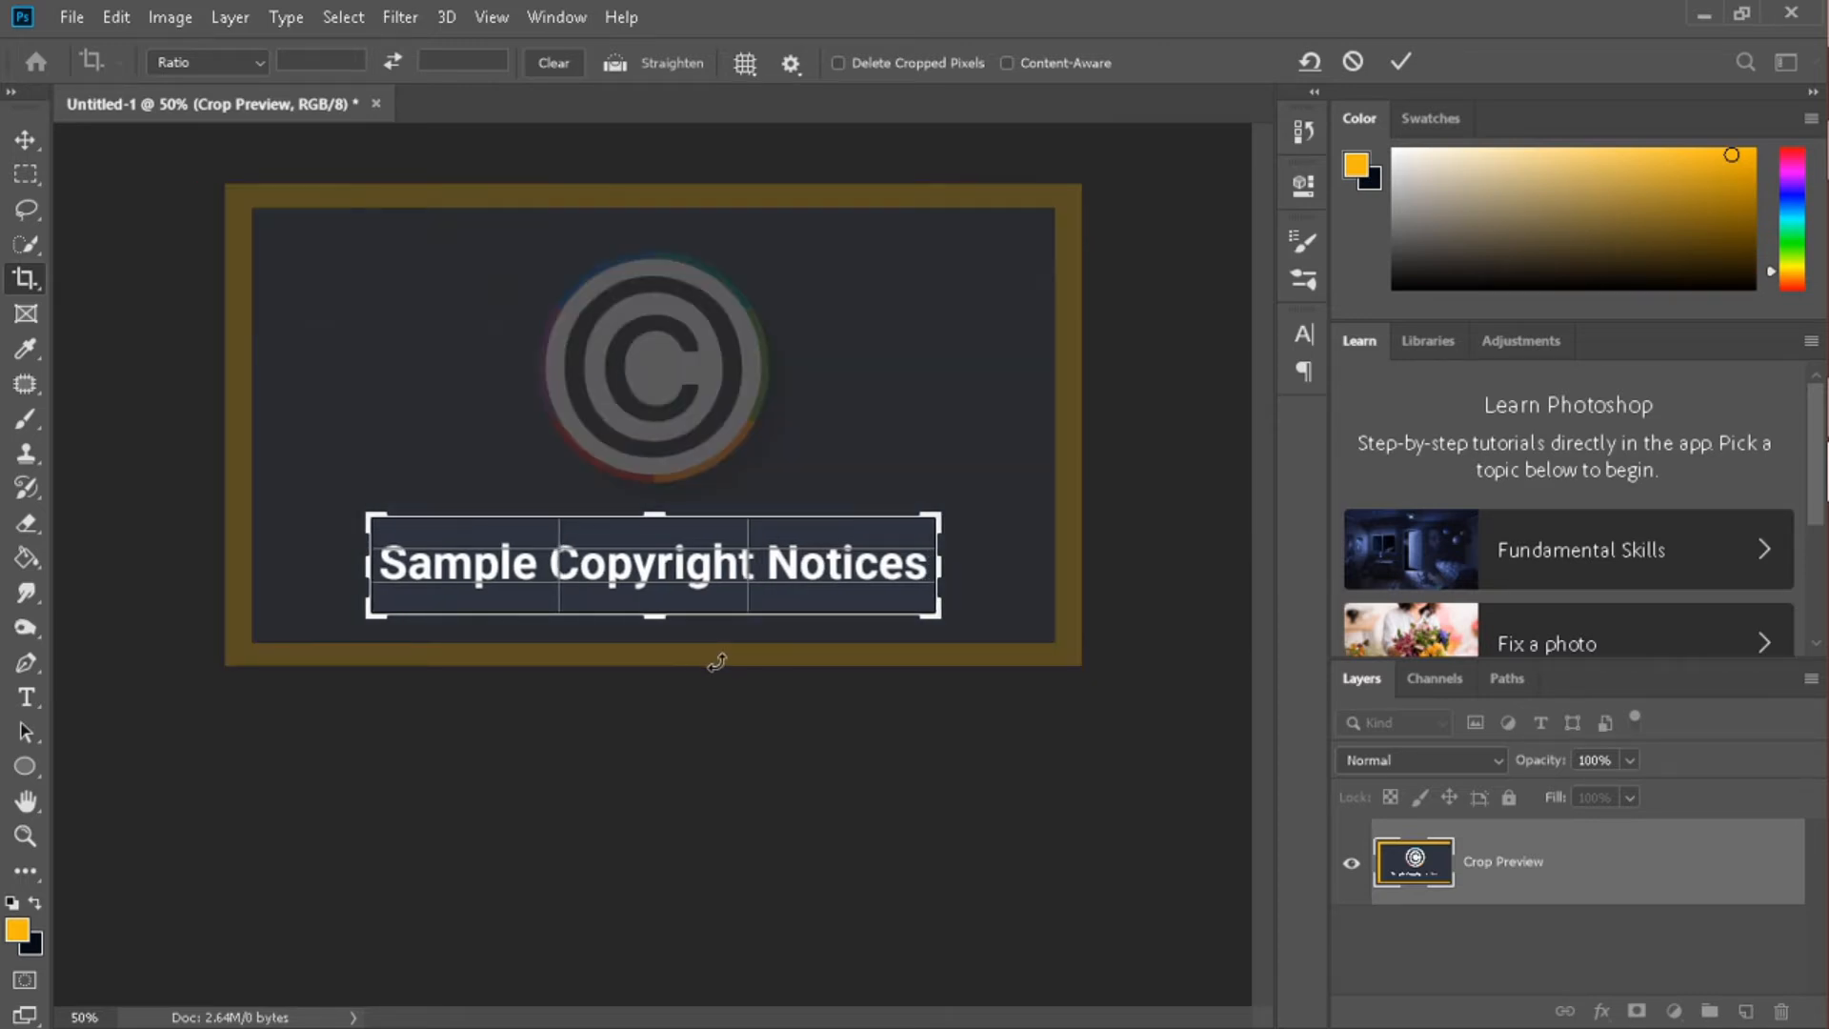
key(Return)
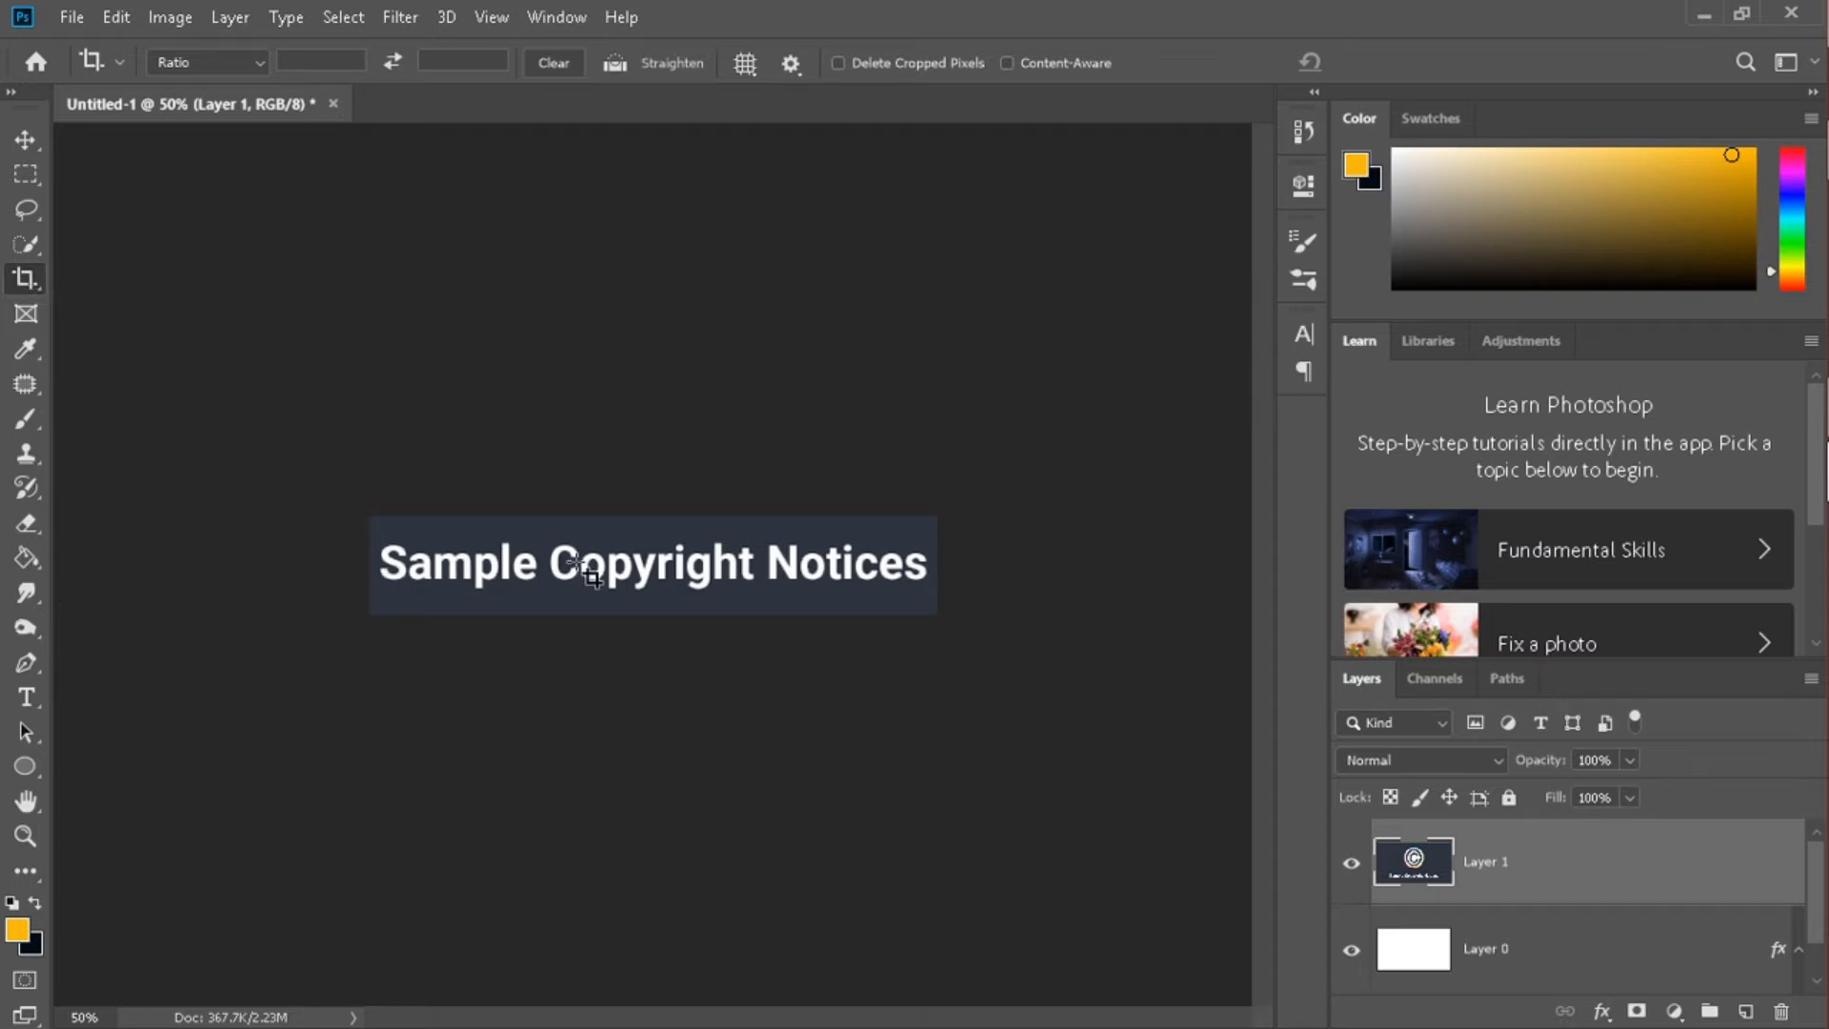
key(ctrl)
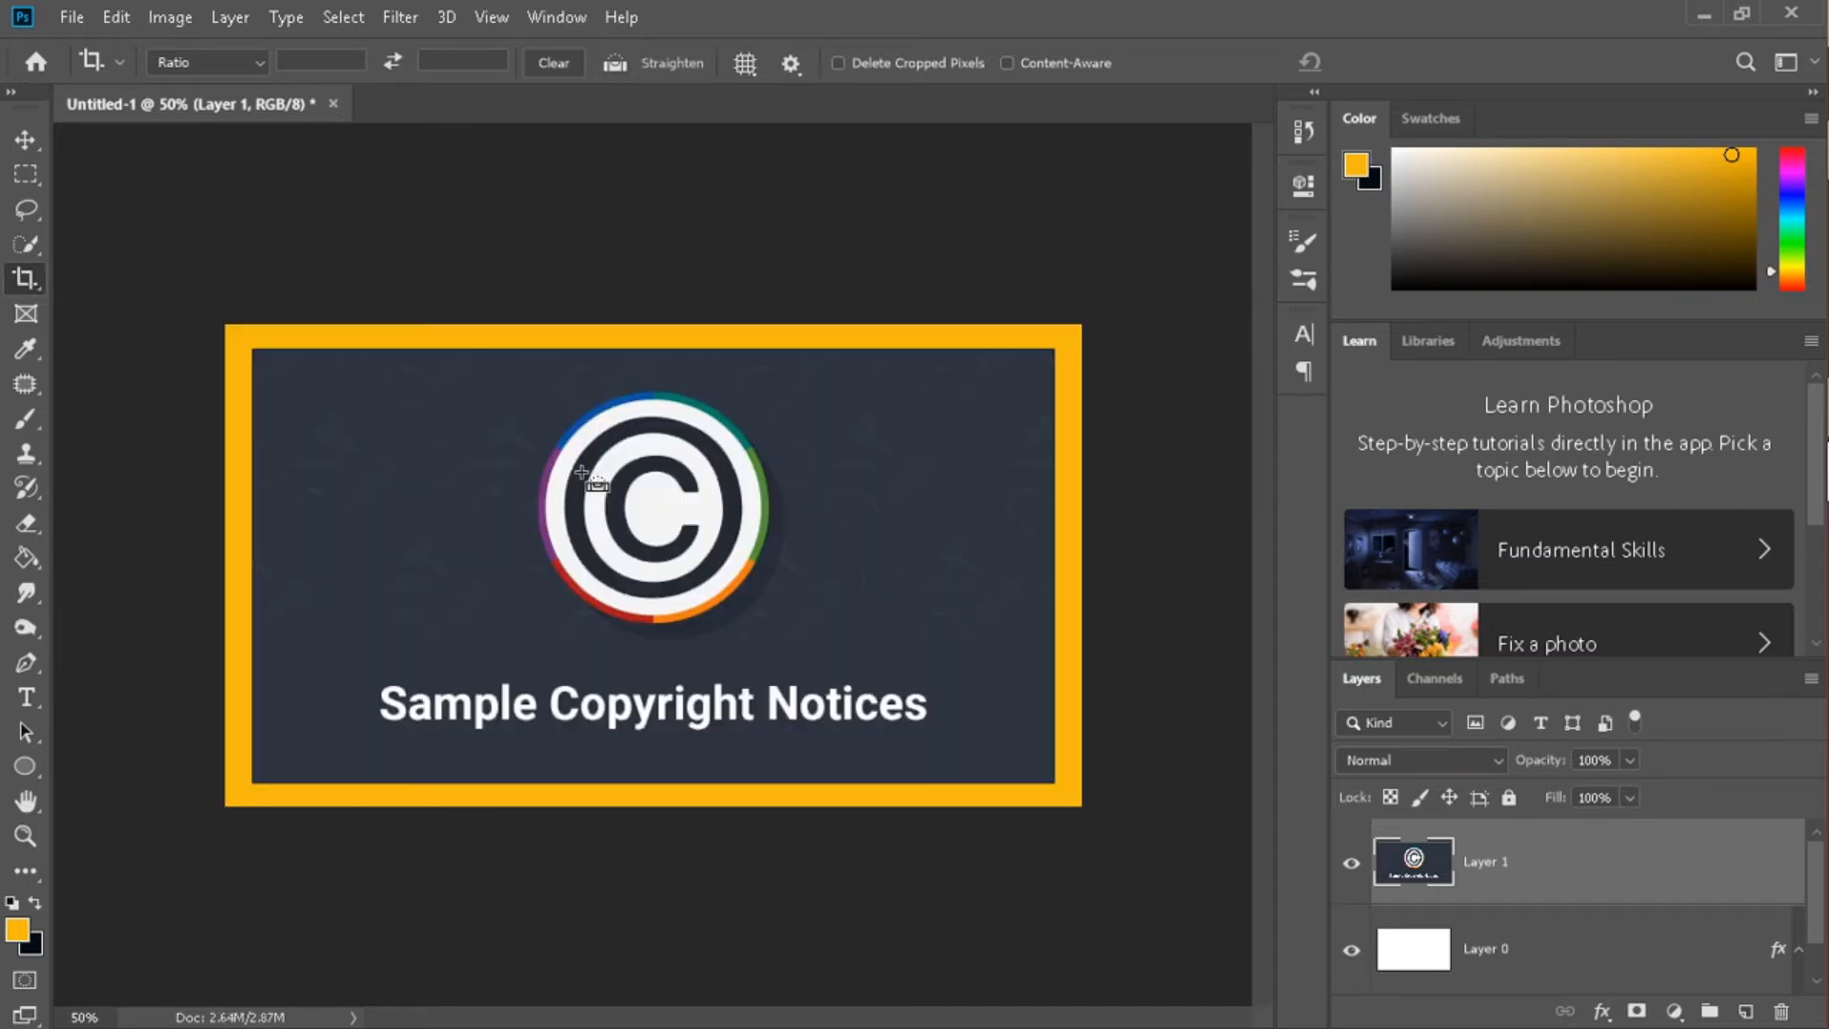
Sample the orange-yellow border with the Eyedropper as the foreground color
click(37, 323)
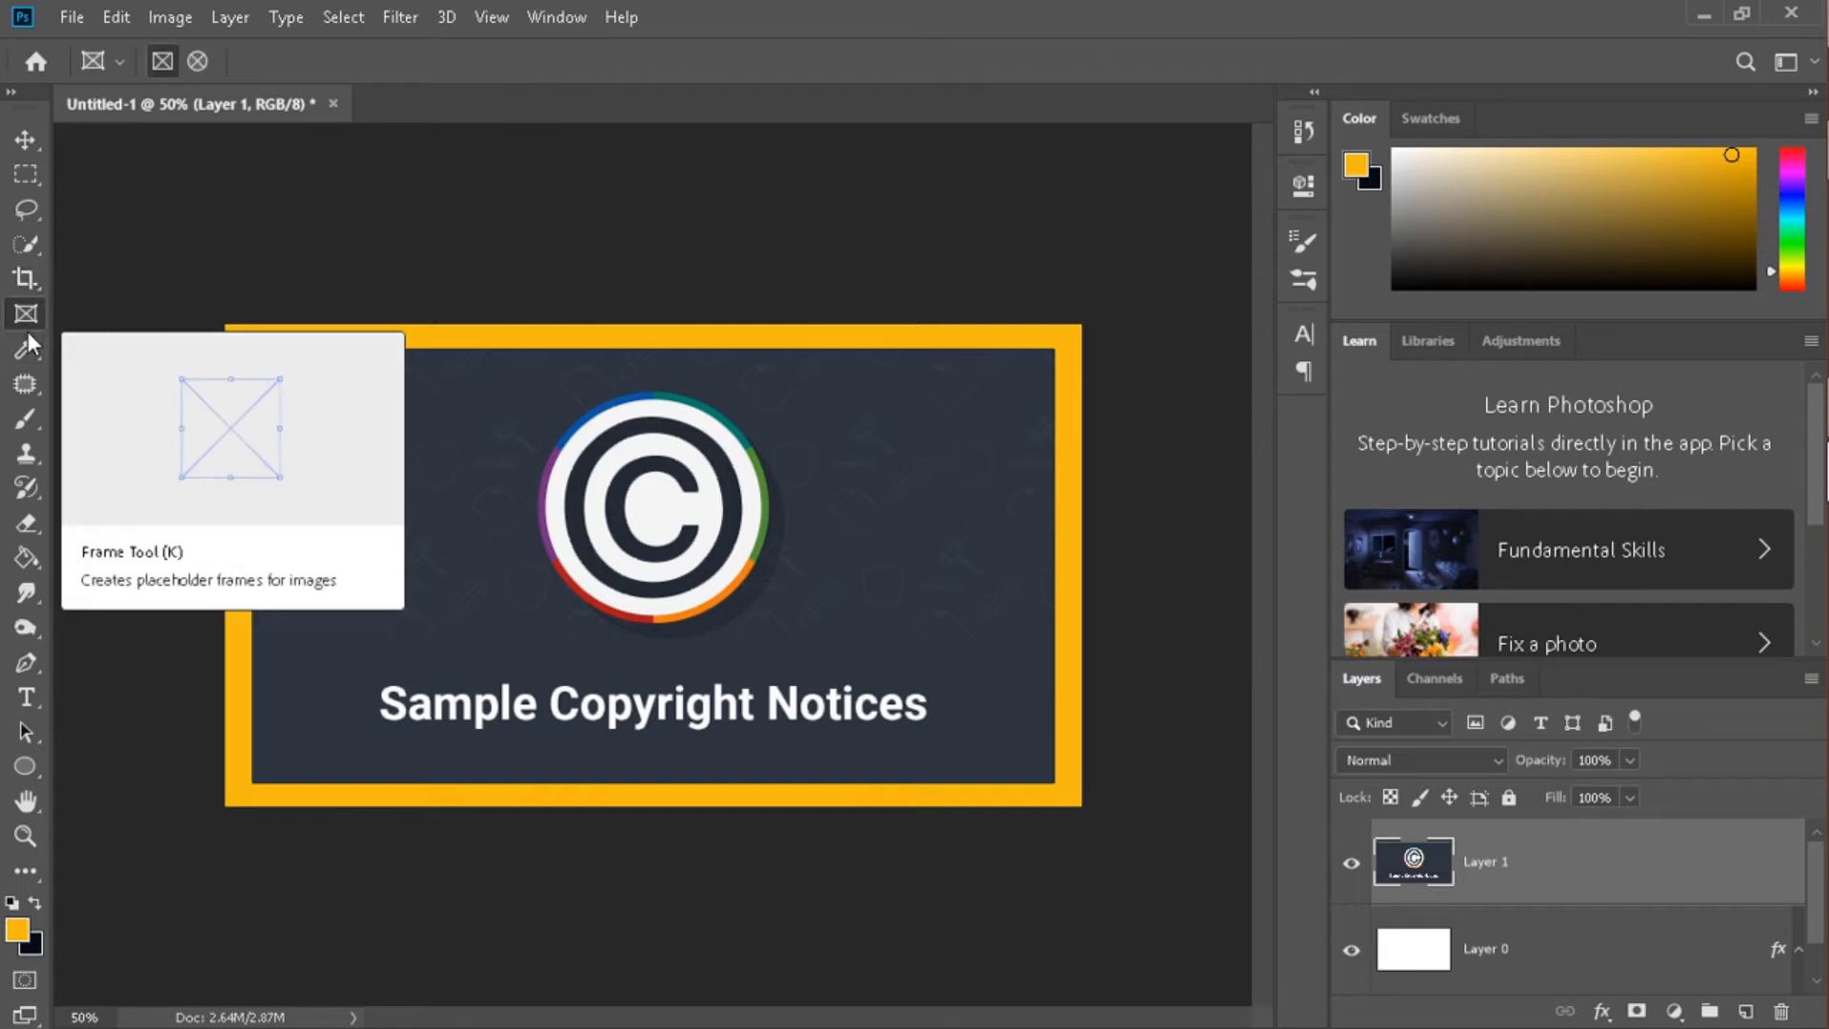
click(29, 349)
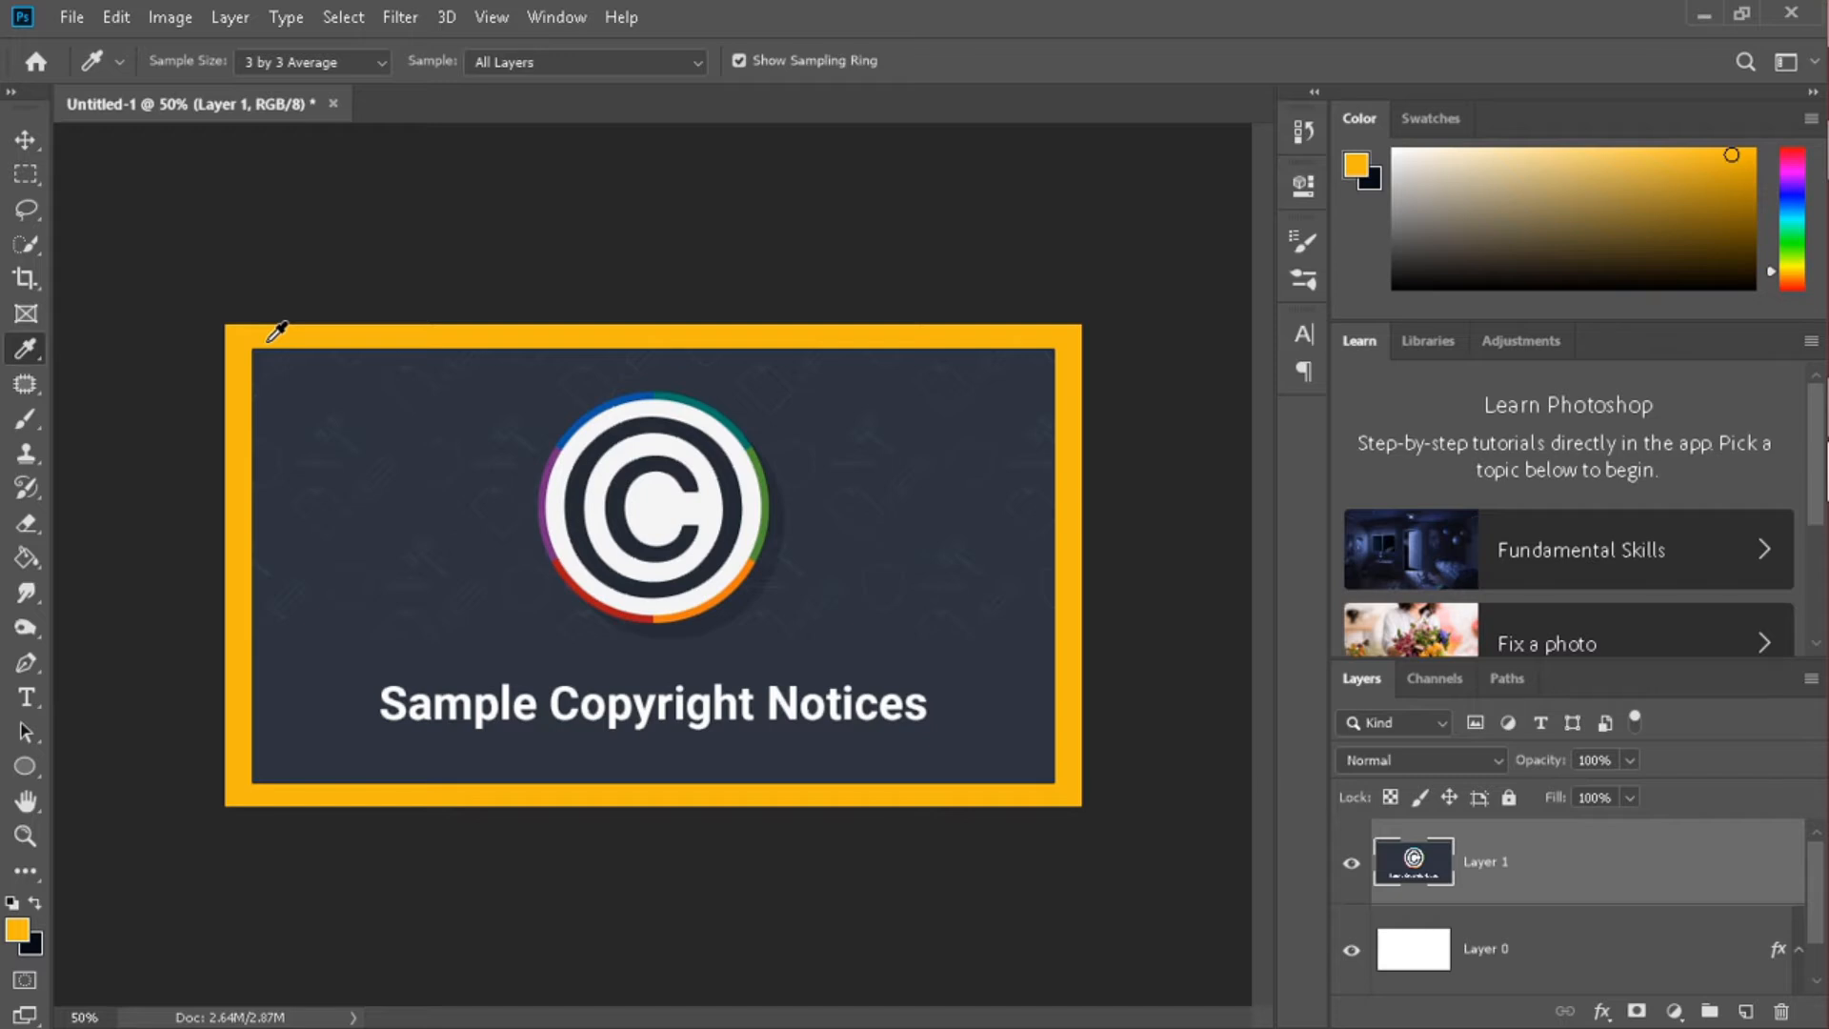
drag(277, 330, 250, 632)
click(255, 333)
Outline the copyright logo with the Patch tool, replace it with the dark background beside it, and deselect
click(25, 384)
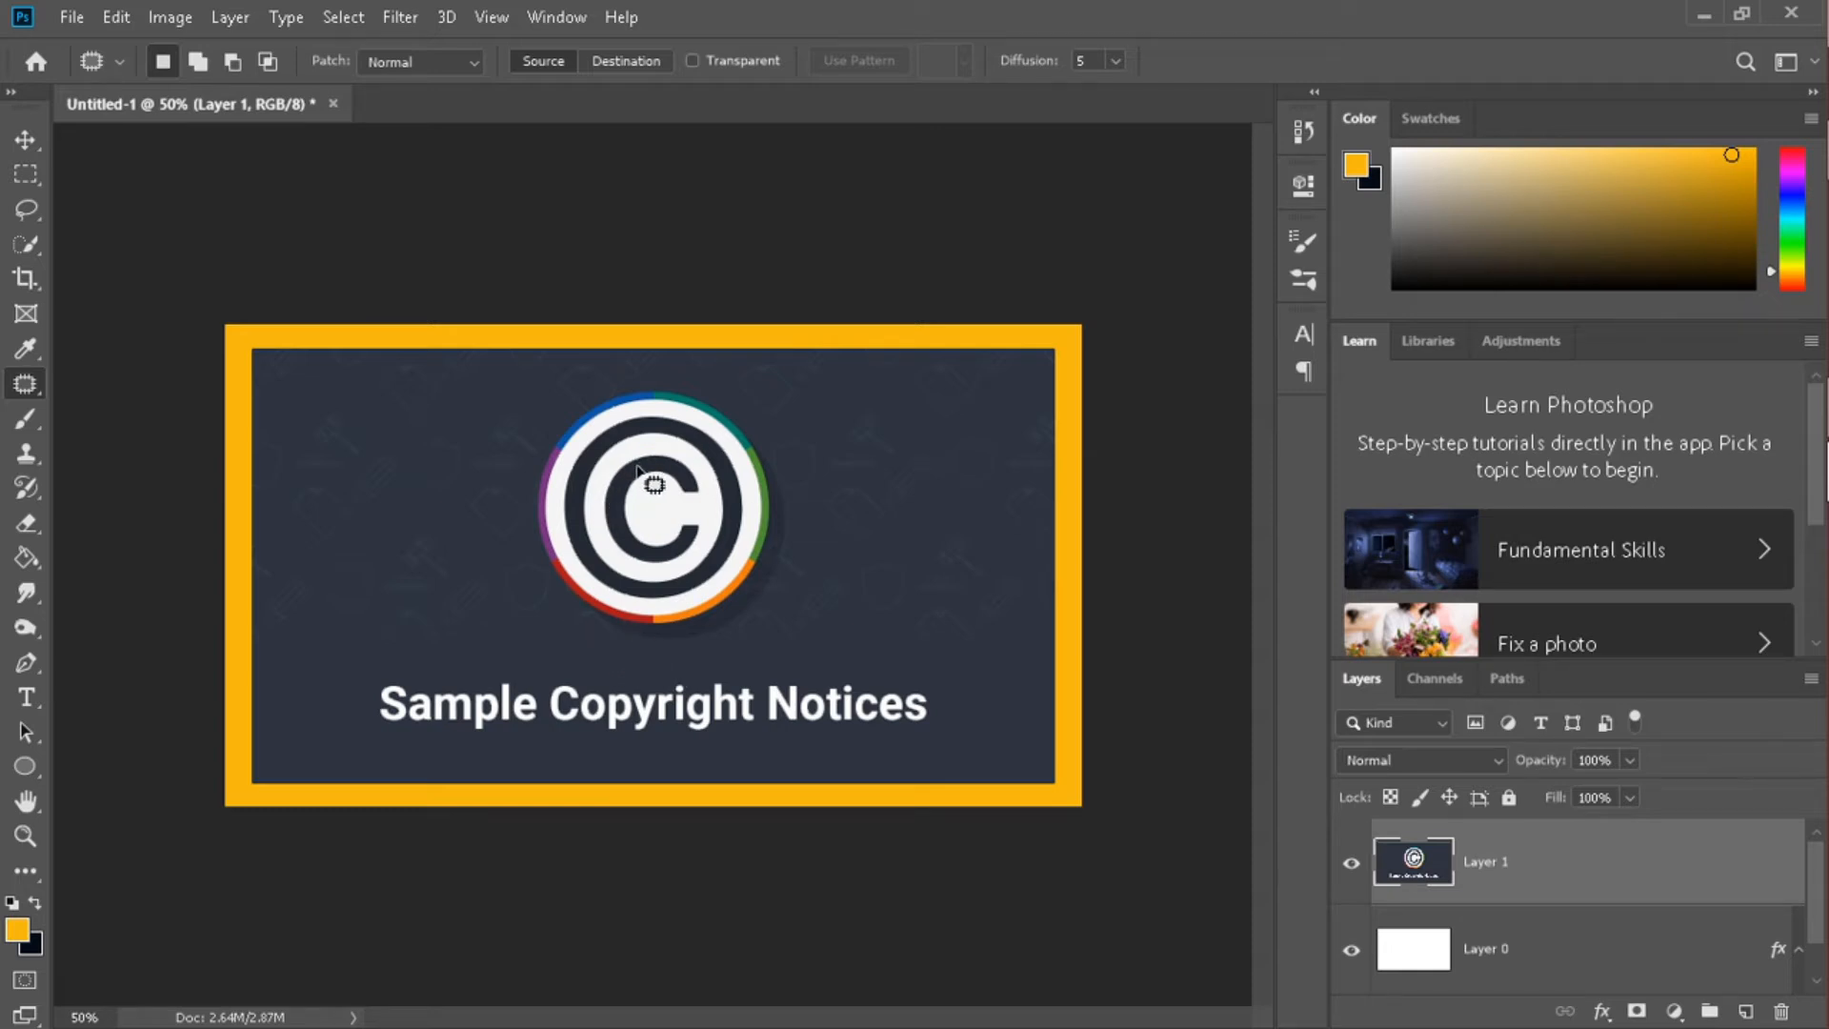
mouse_move(623, 649)
mouse_down()
mouse_move(527, 538)
mouse_move(507, 477)
mouse_move(528, 430)
mouse_move(619, 382)
mouse_move(744, 400)
mouse_move(785, 444)
mouse_move(808, 529)
mouse_move(784, 603)
mouse_move(624, 651)
mouse_up()
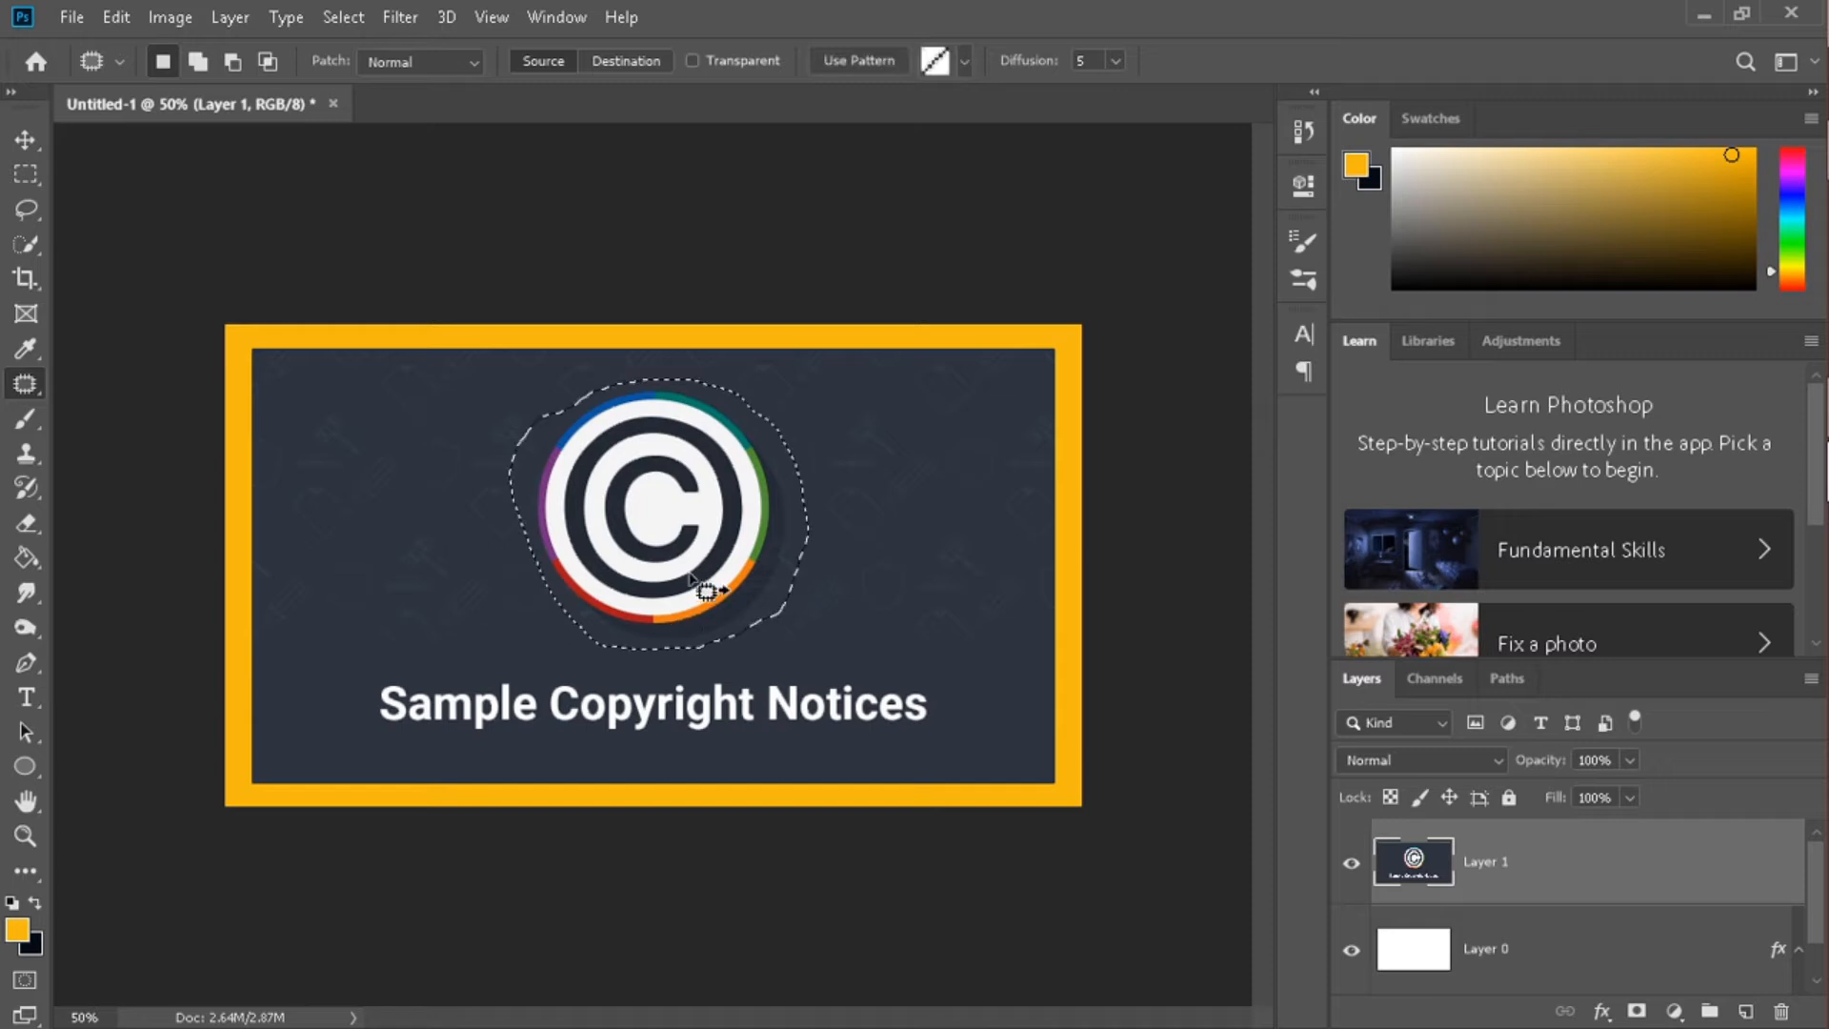
drag(702, 584, 436, 624)
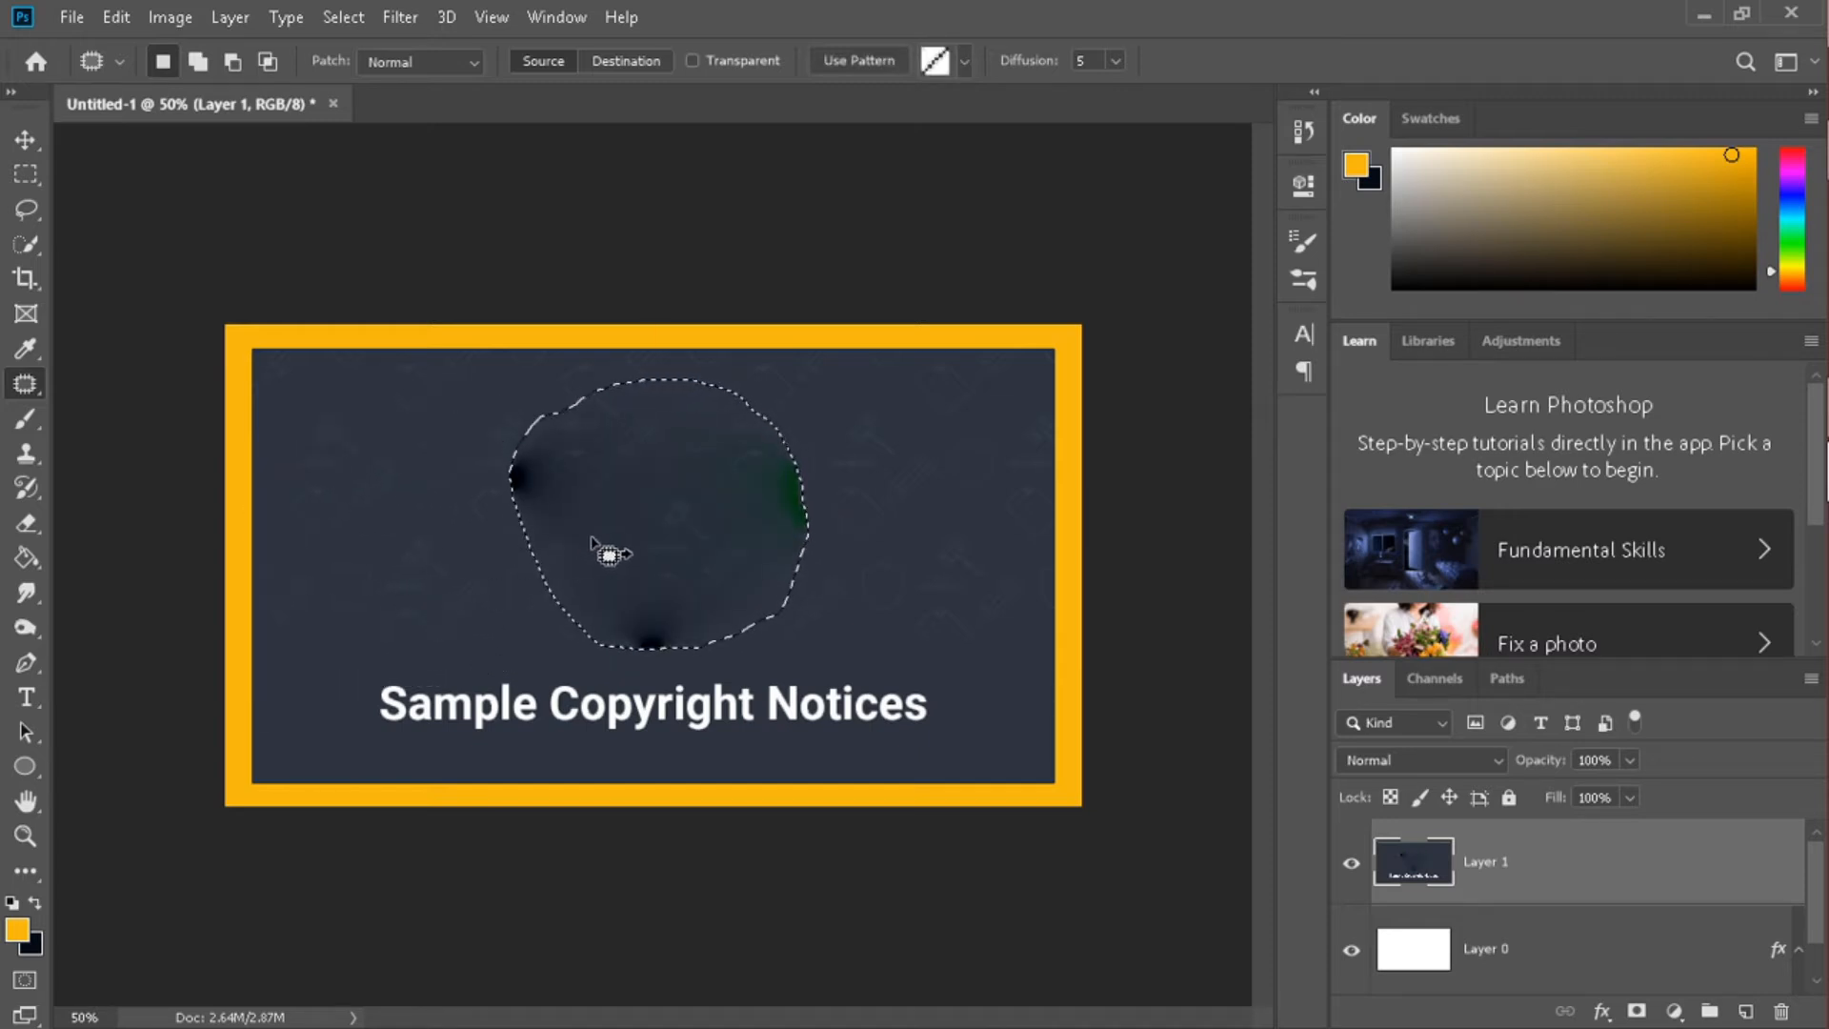
key(ctrl+d)
Patch the dark and green smudges at the sides of the removed logo with clean background, and deselect
mouse_move(509, 541)
mouse_down()
mouse_move(471, 445)
mouse_move(536, 413)
mouse_move(599, 489)
mouse_move(397, 612)
mouse_up()
key(ctrl+d)
mouse_move(798, 561)
mouse_down()
mouse_move(854, 440)
mouse_move(844, 555)
mouse_move(817, 581)
mouse_up()
drag(841, 518, 986, 595)
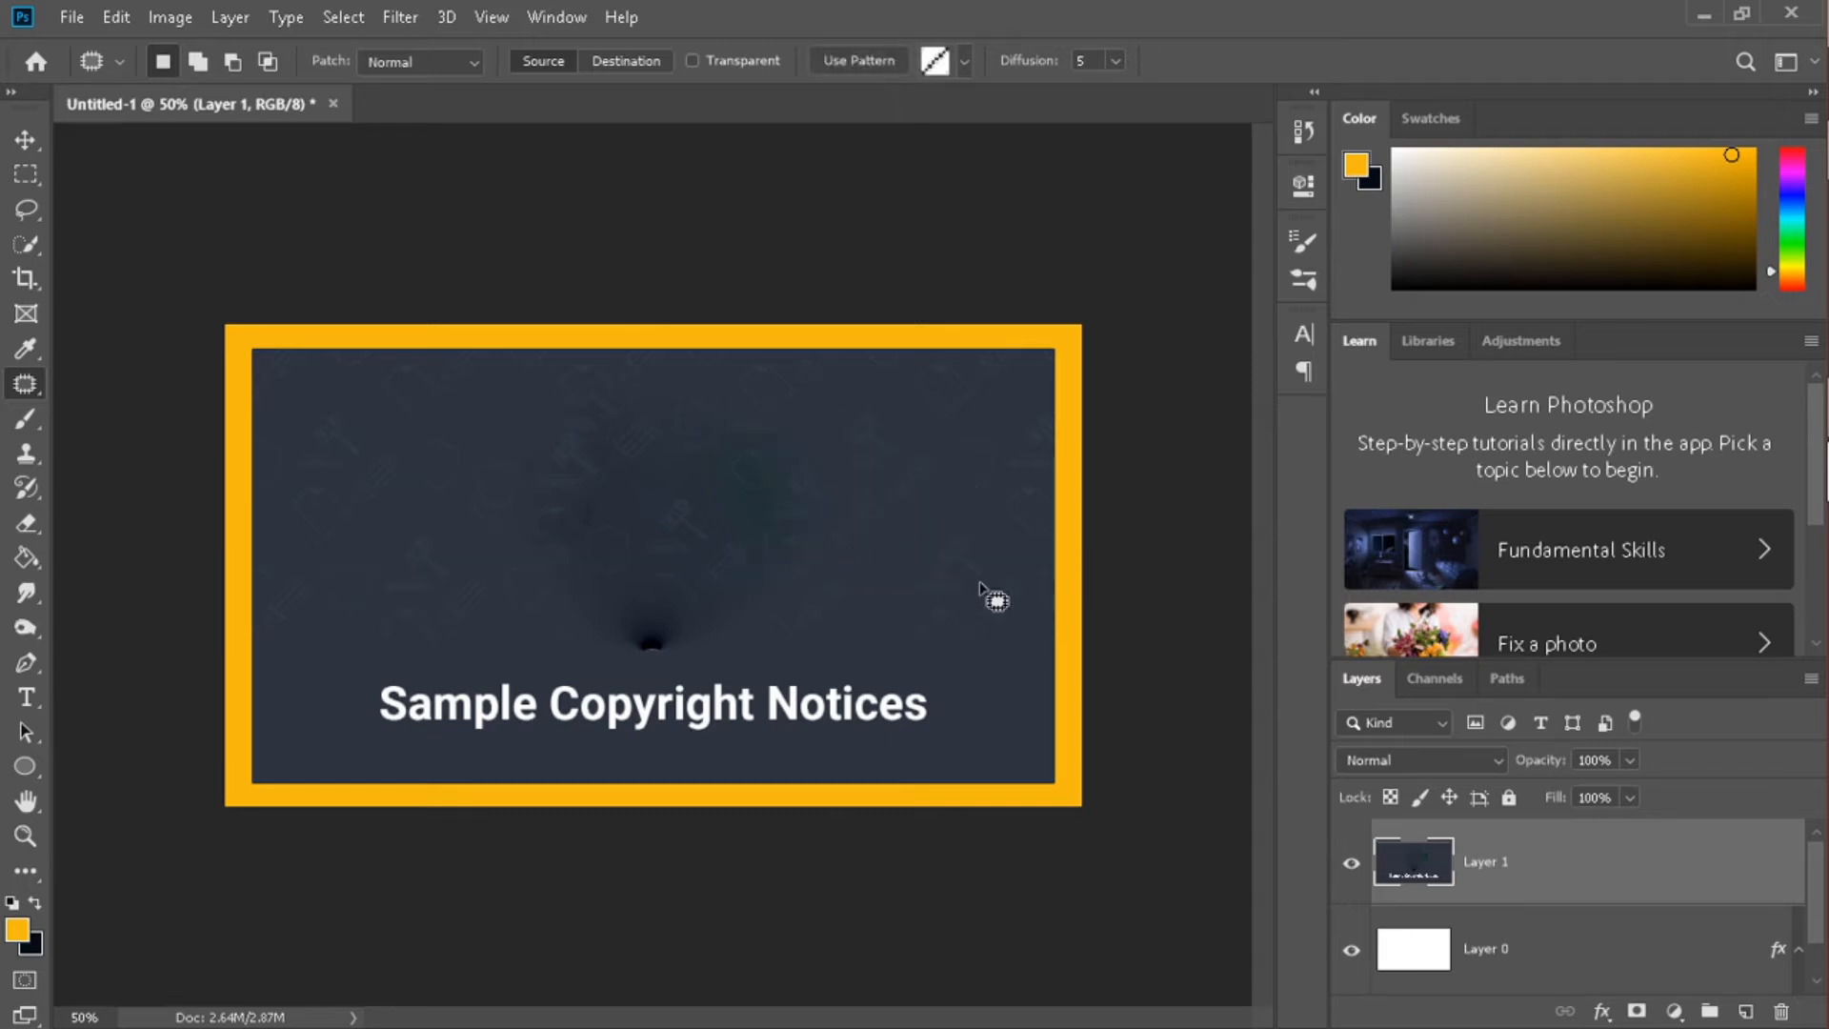
key(ctrl+d)
Patch the remaining dark smudges above the title and in the middle of the removed logo area, and deselect
mouse_move(678, 670)
mouse_down()
mouse_move(592, 656)
mouse_move(640, 527)
mouse_move(724, 635)
mouse_move(693, 679)
mouse_move(668, 677)
mouse_move(731, 551)
mouse_move(901, 497)
mouse_up()
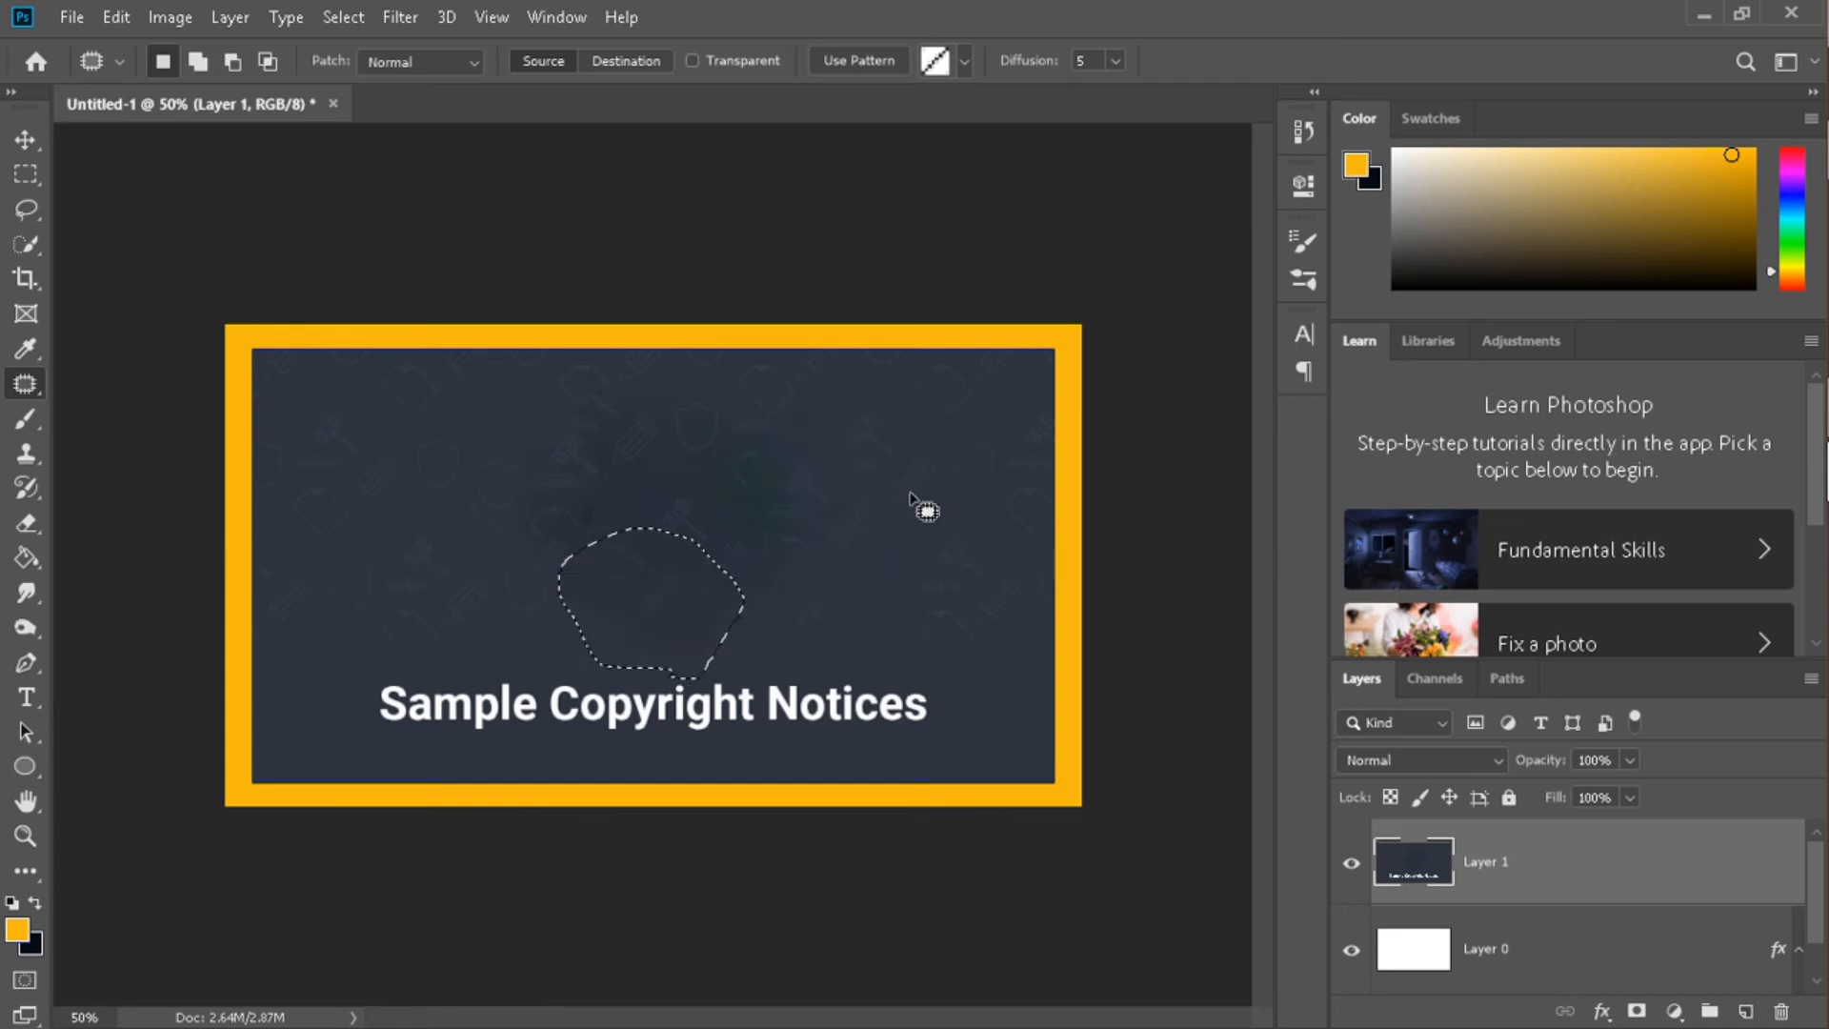
drag(623, 530, 593, 440)
mouse_move(600, 530)
mouse_down()
mouse_move(520, 488)
mouse_move(635, 442)
mouse_move(582, 523)
mouse_move(845, 554)
mouse_up()
key(ctrl+d)
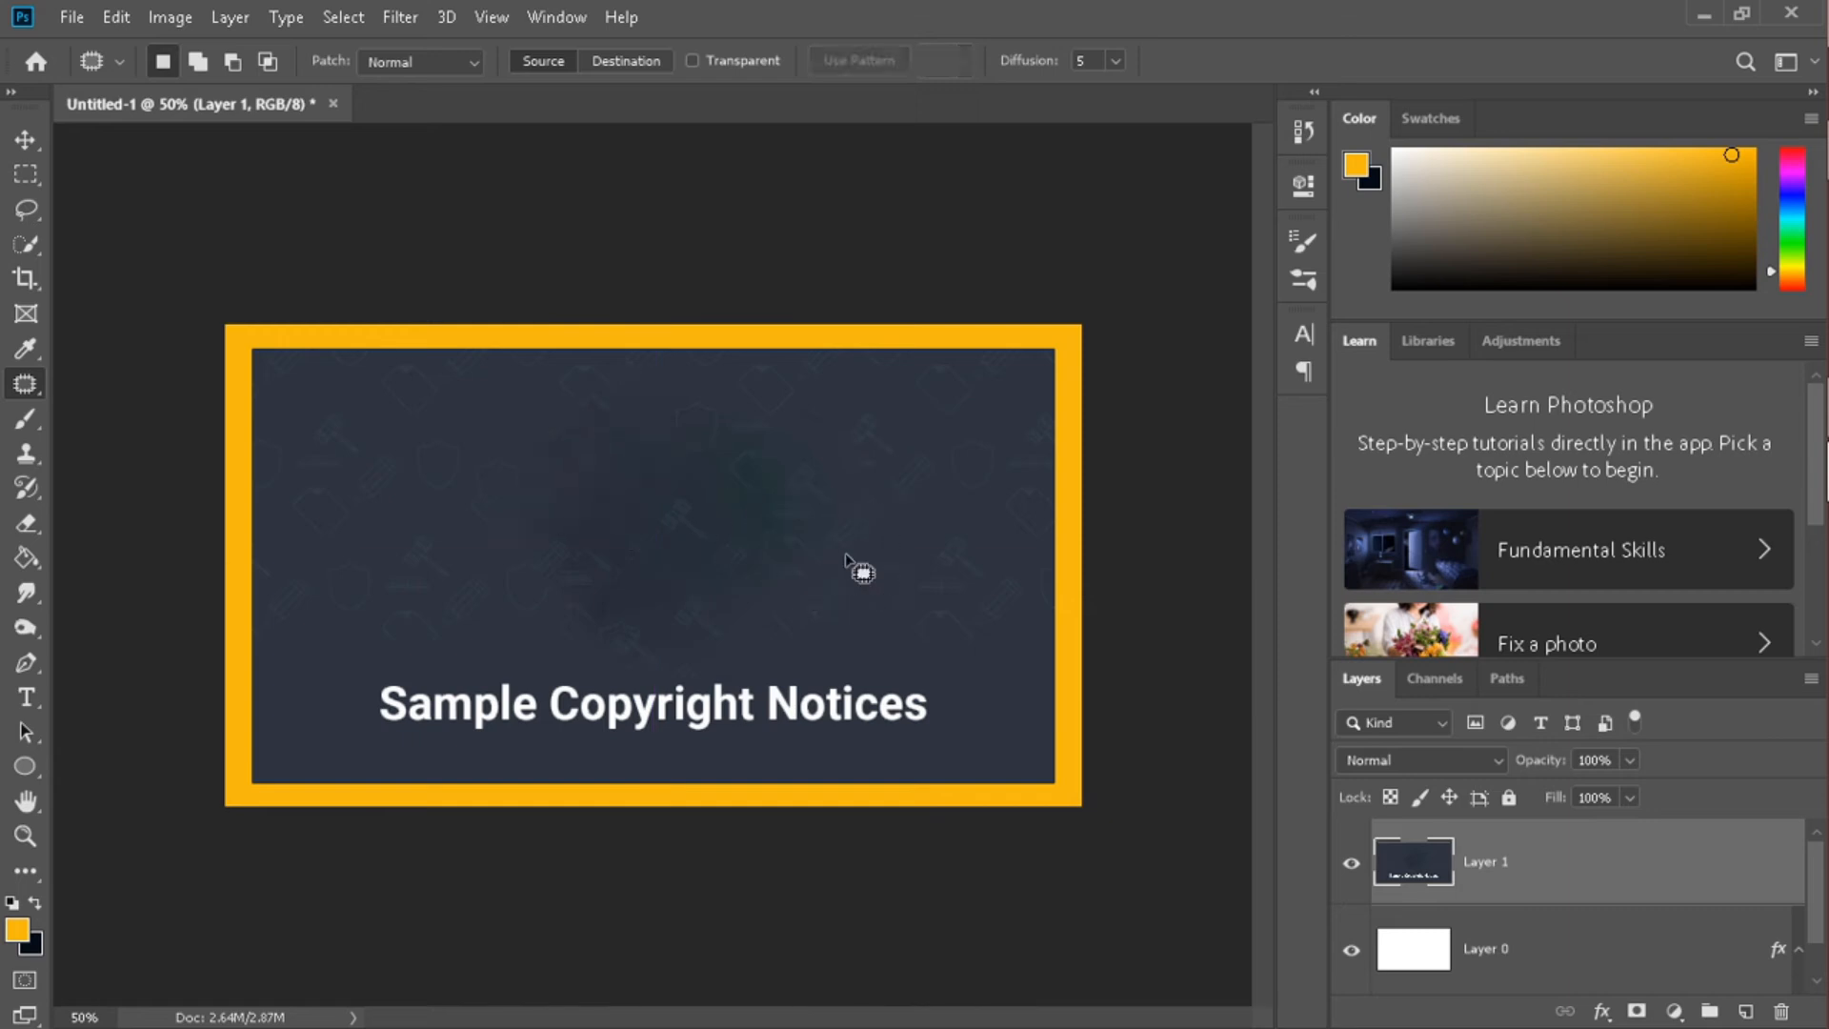
mouse_move(659, 609)
mouse_down()
mouse_move(604, 645)
mouse_move(826, 542)
mouse_up()
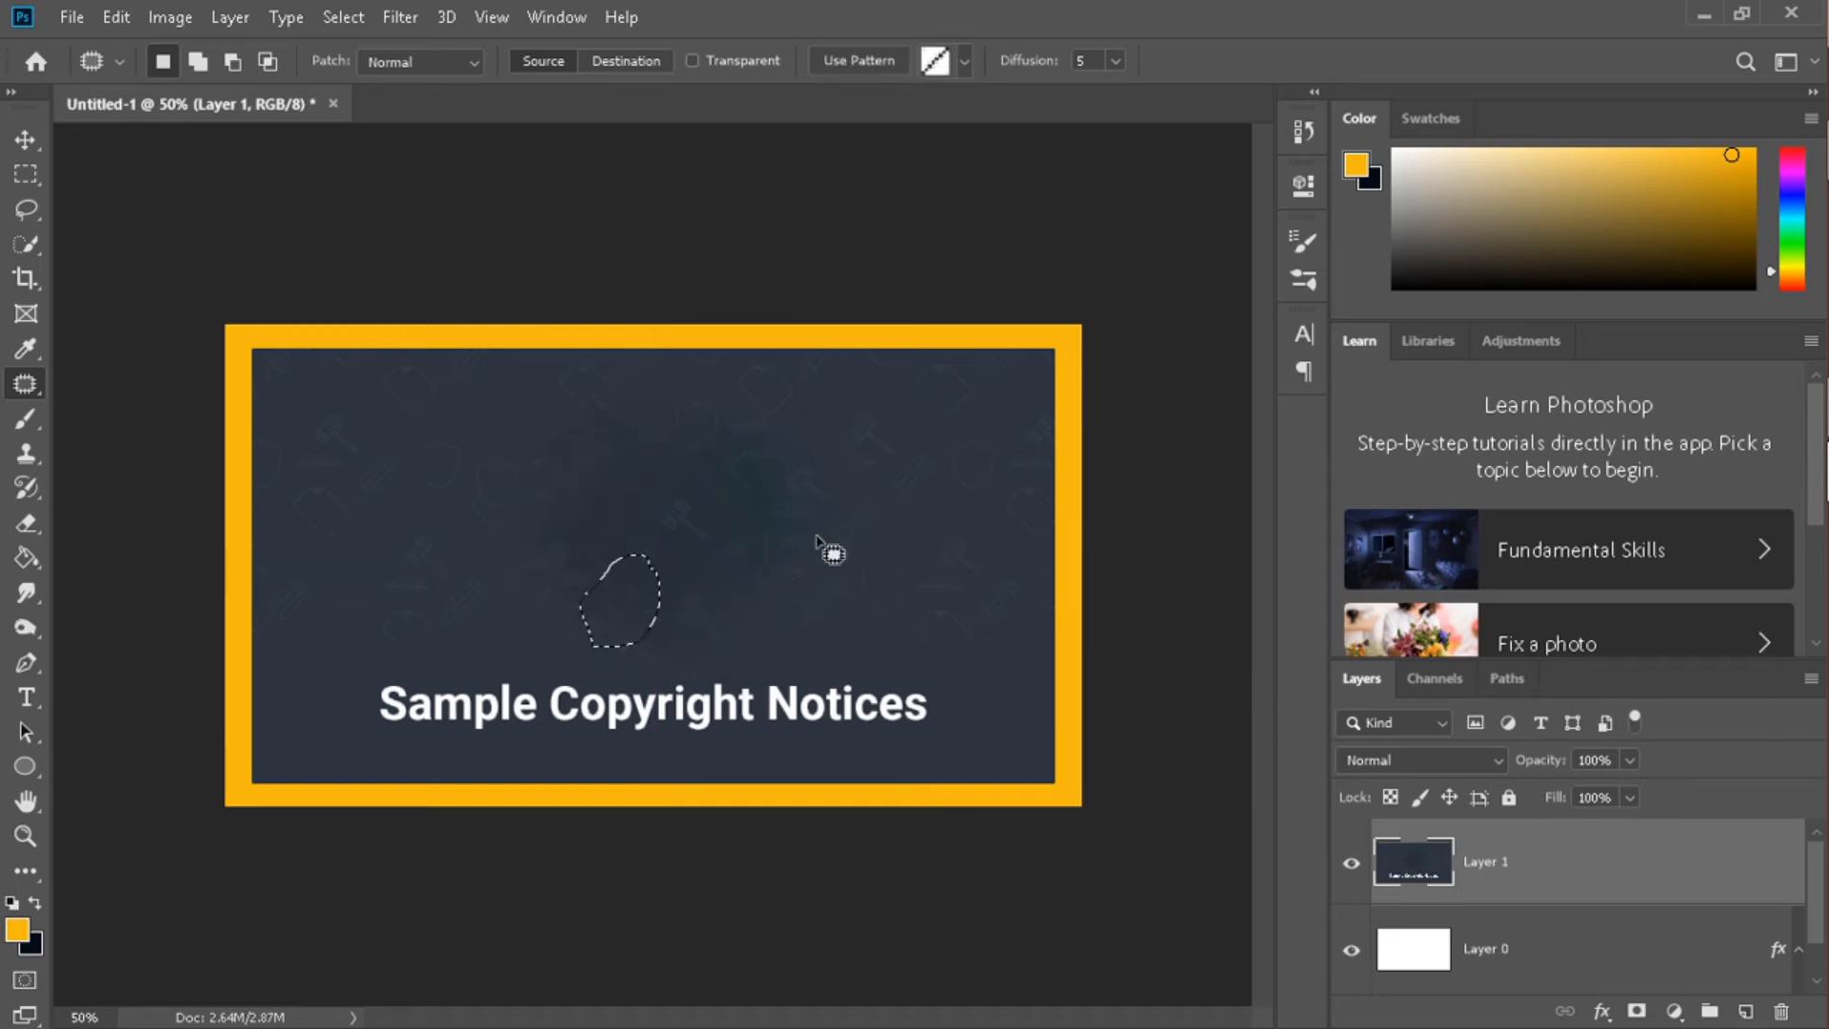
key(ctrl+d)
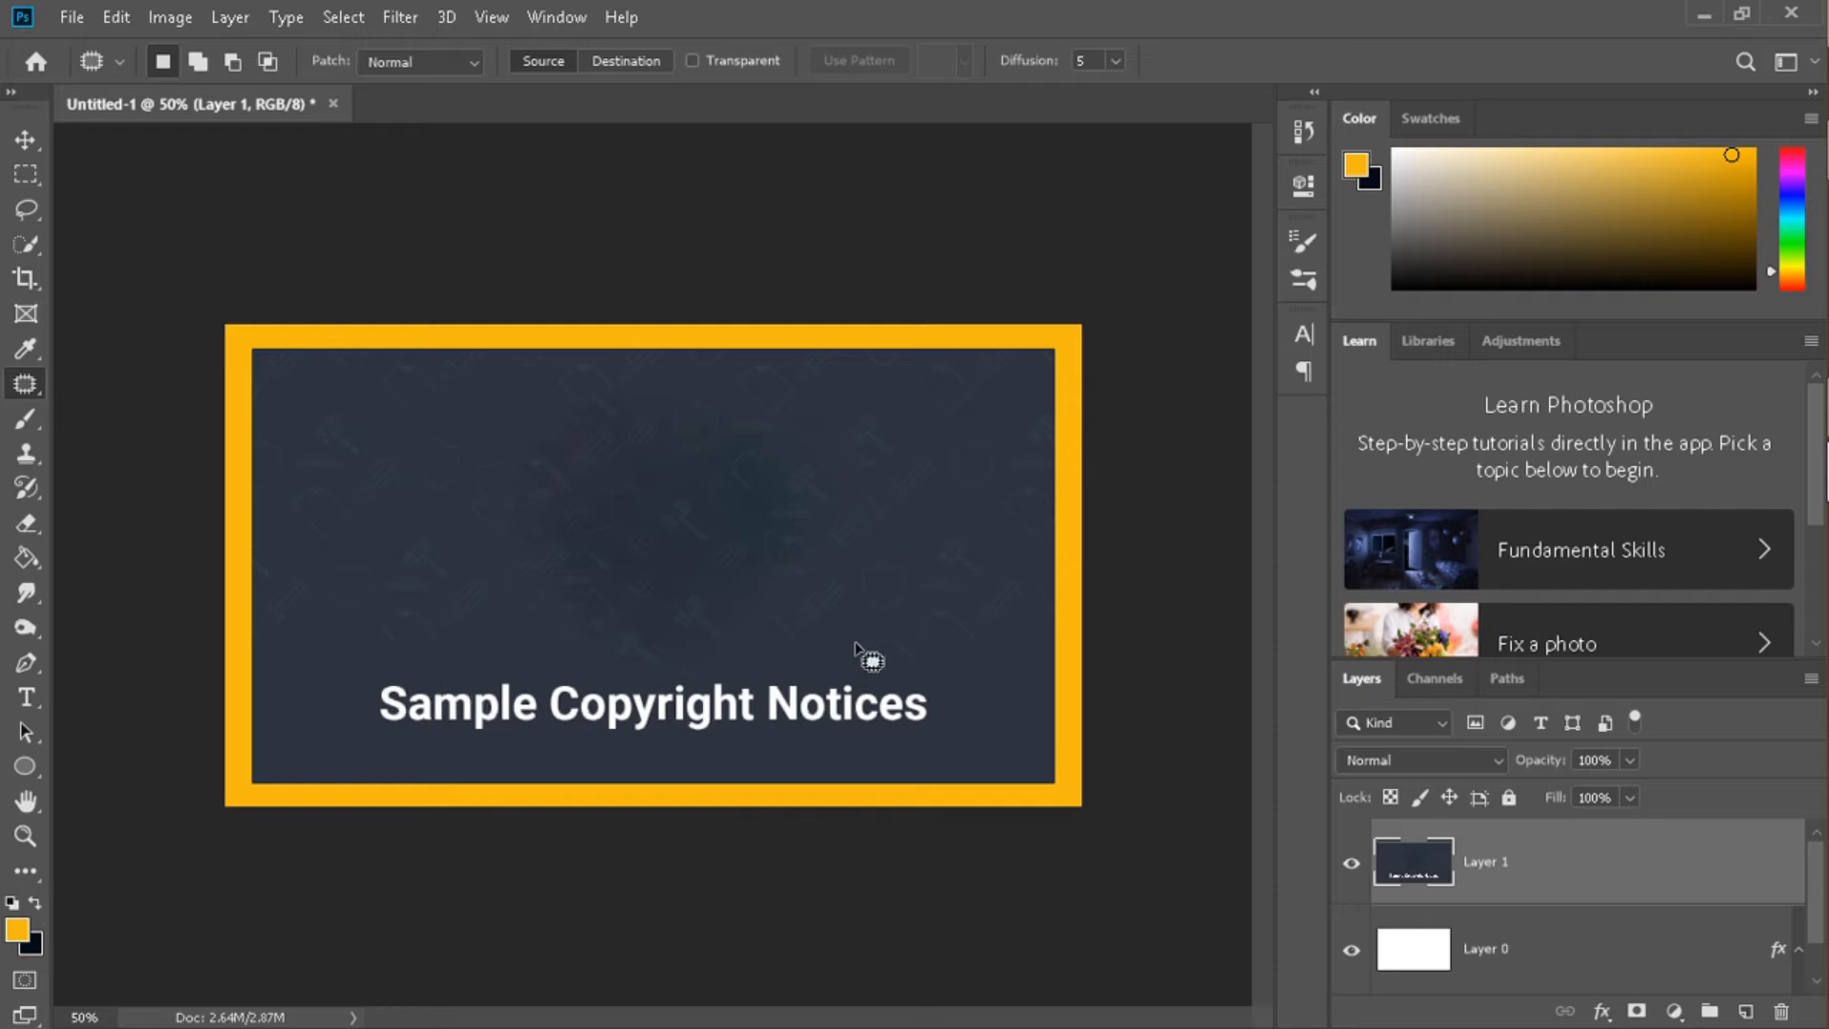
Patch out the word "Sample" in the title with dark background texture, and deselect
mouse_move(446, 743)
mouse_down()
mouse_move(386, 750)
mouse_move(363, 730)
mouse_move(393, 656)
mouse_move(537, 683)
mouse_move(537, 730)
mouse_move(426, 748)
mouse_up()
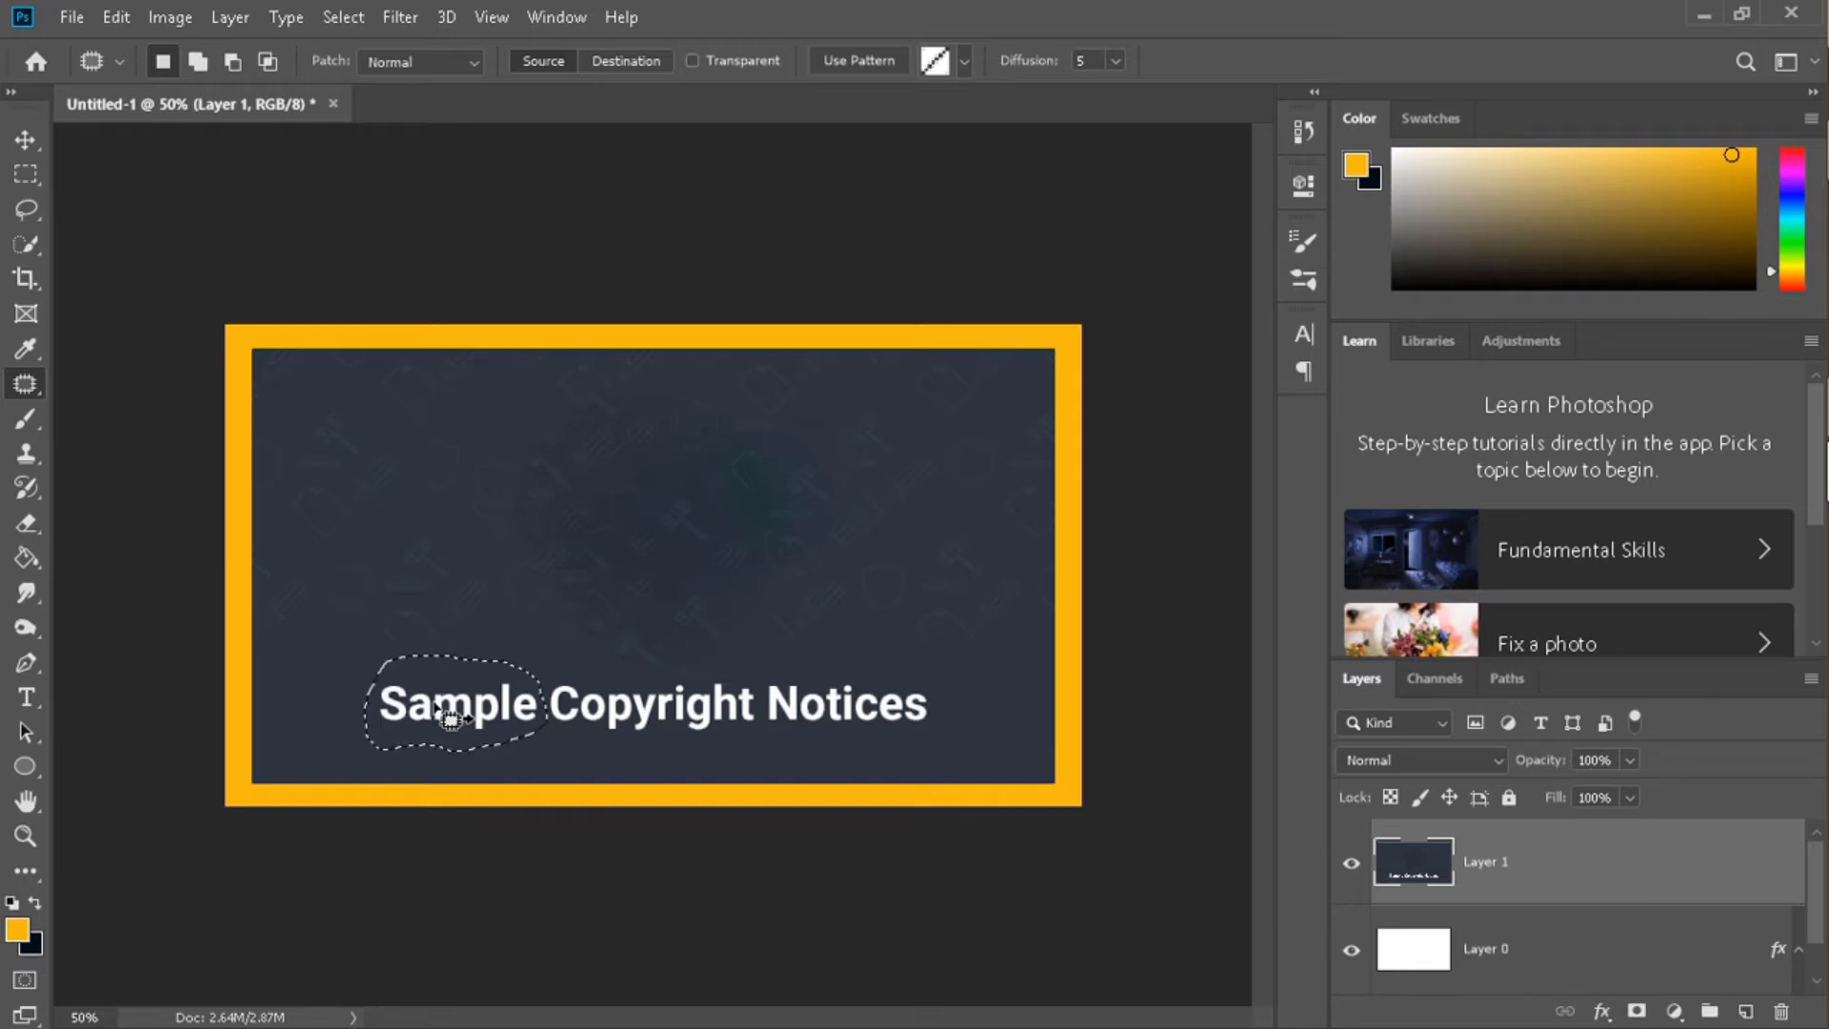
drag(450, 719, 845, 577)
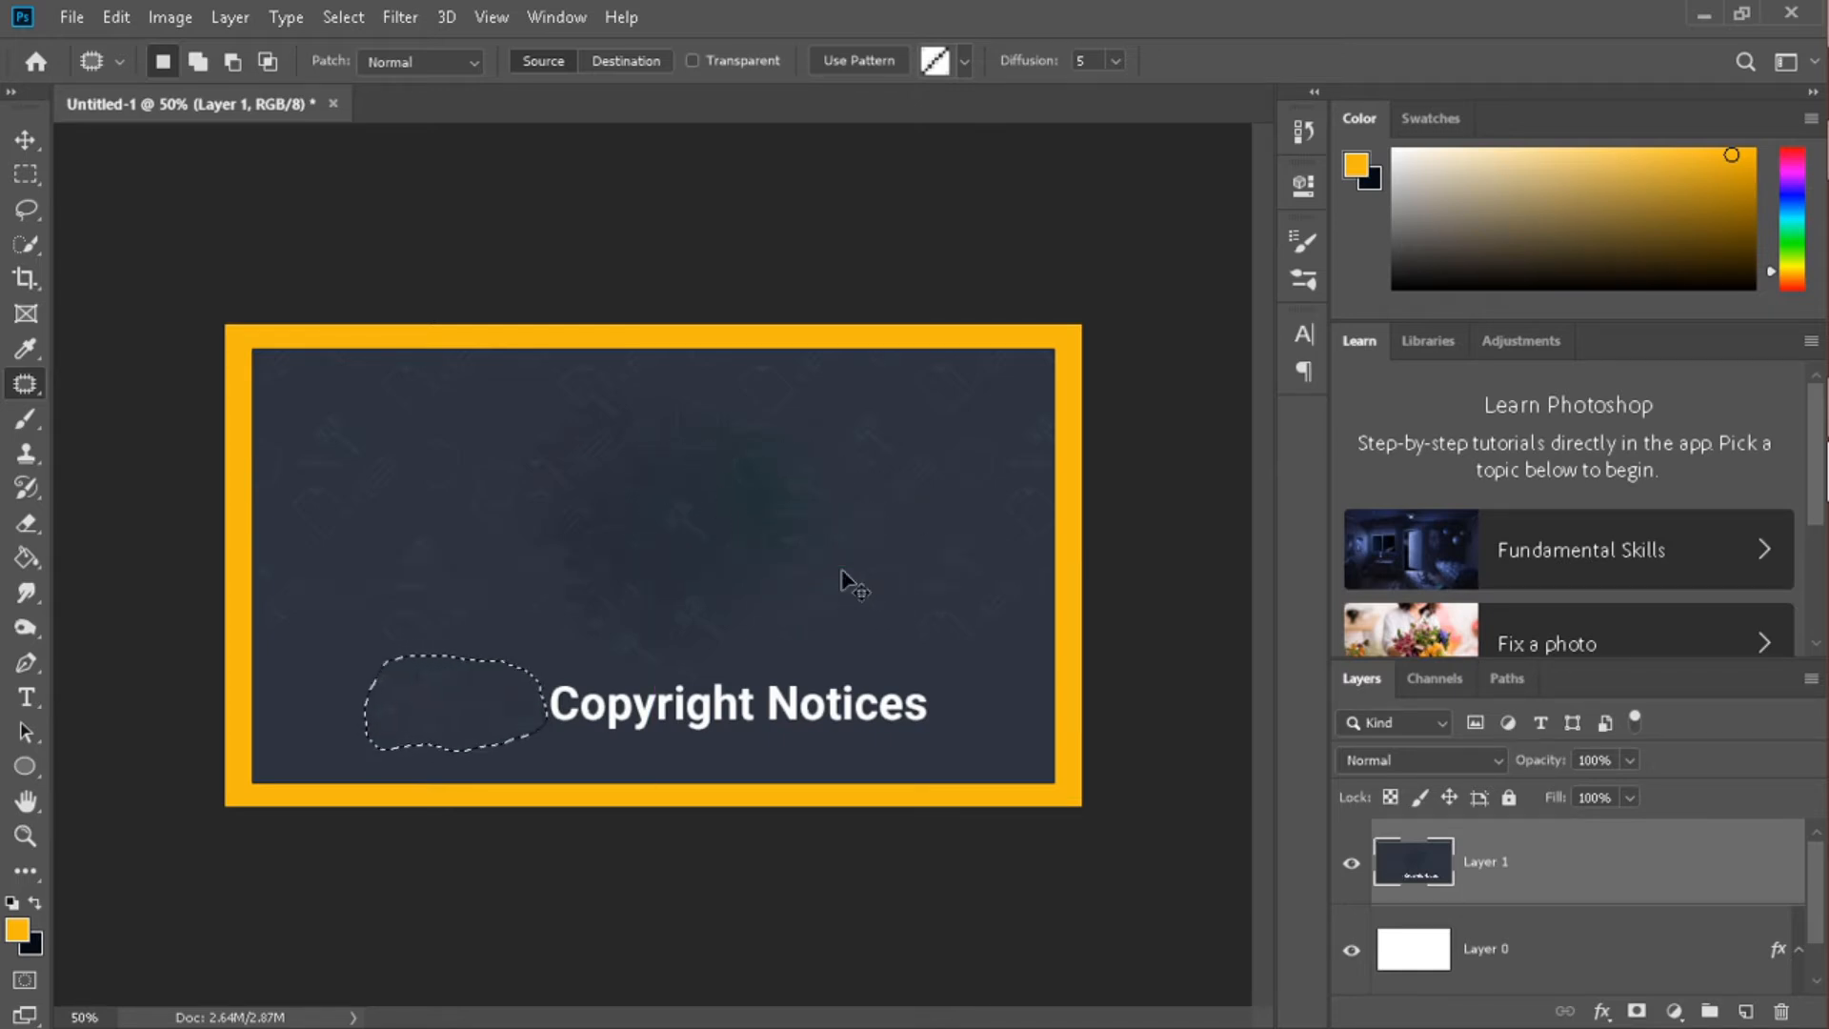
key(ctrl+d)
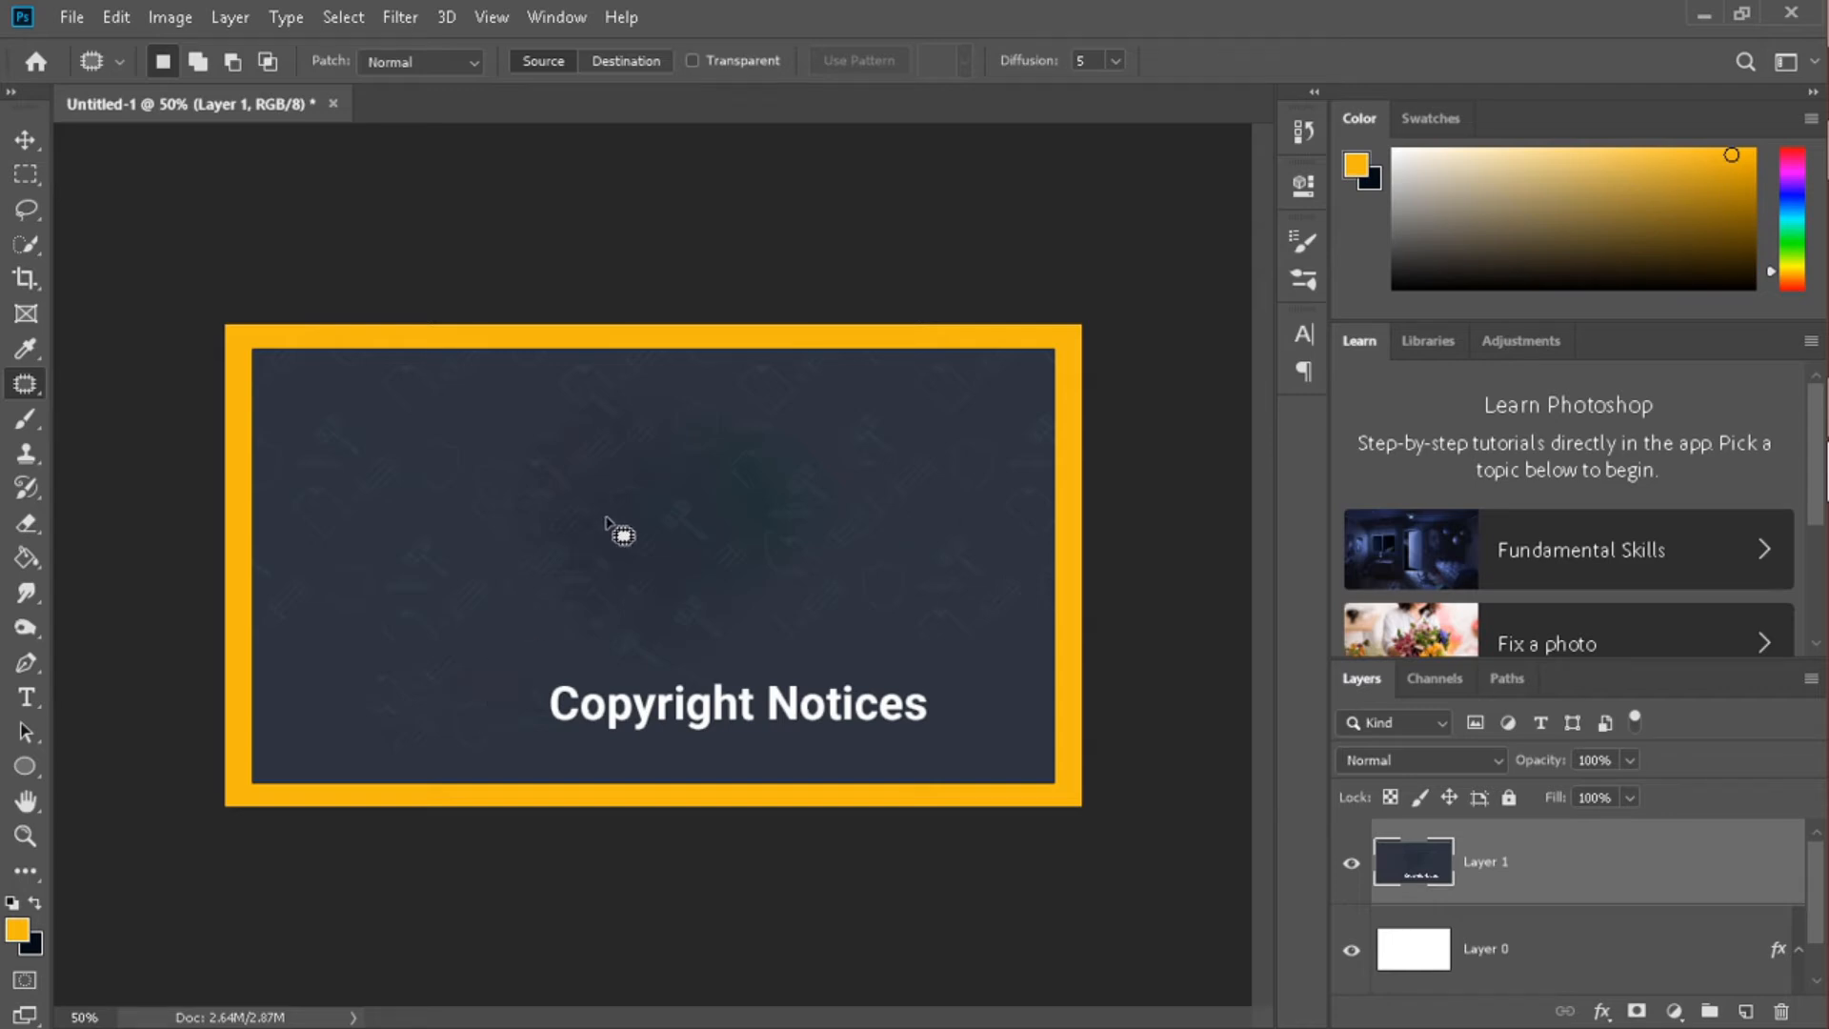
Undo the patch over the word "Sample" together with its selection outline
key(ctrl+z)
key(ctrl+z)
key(ctrl+z)
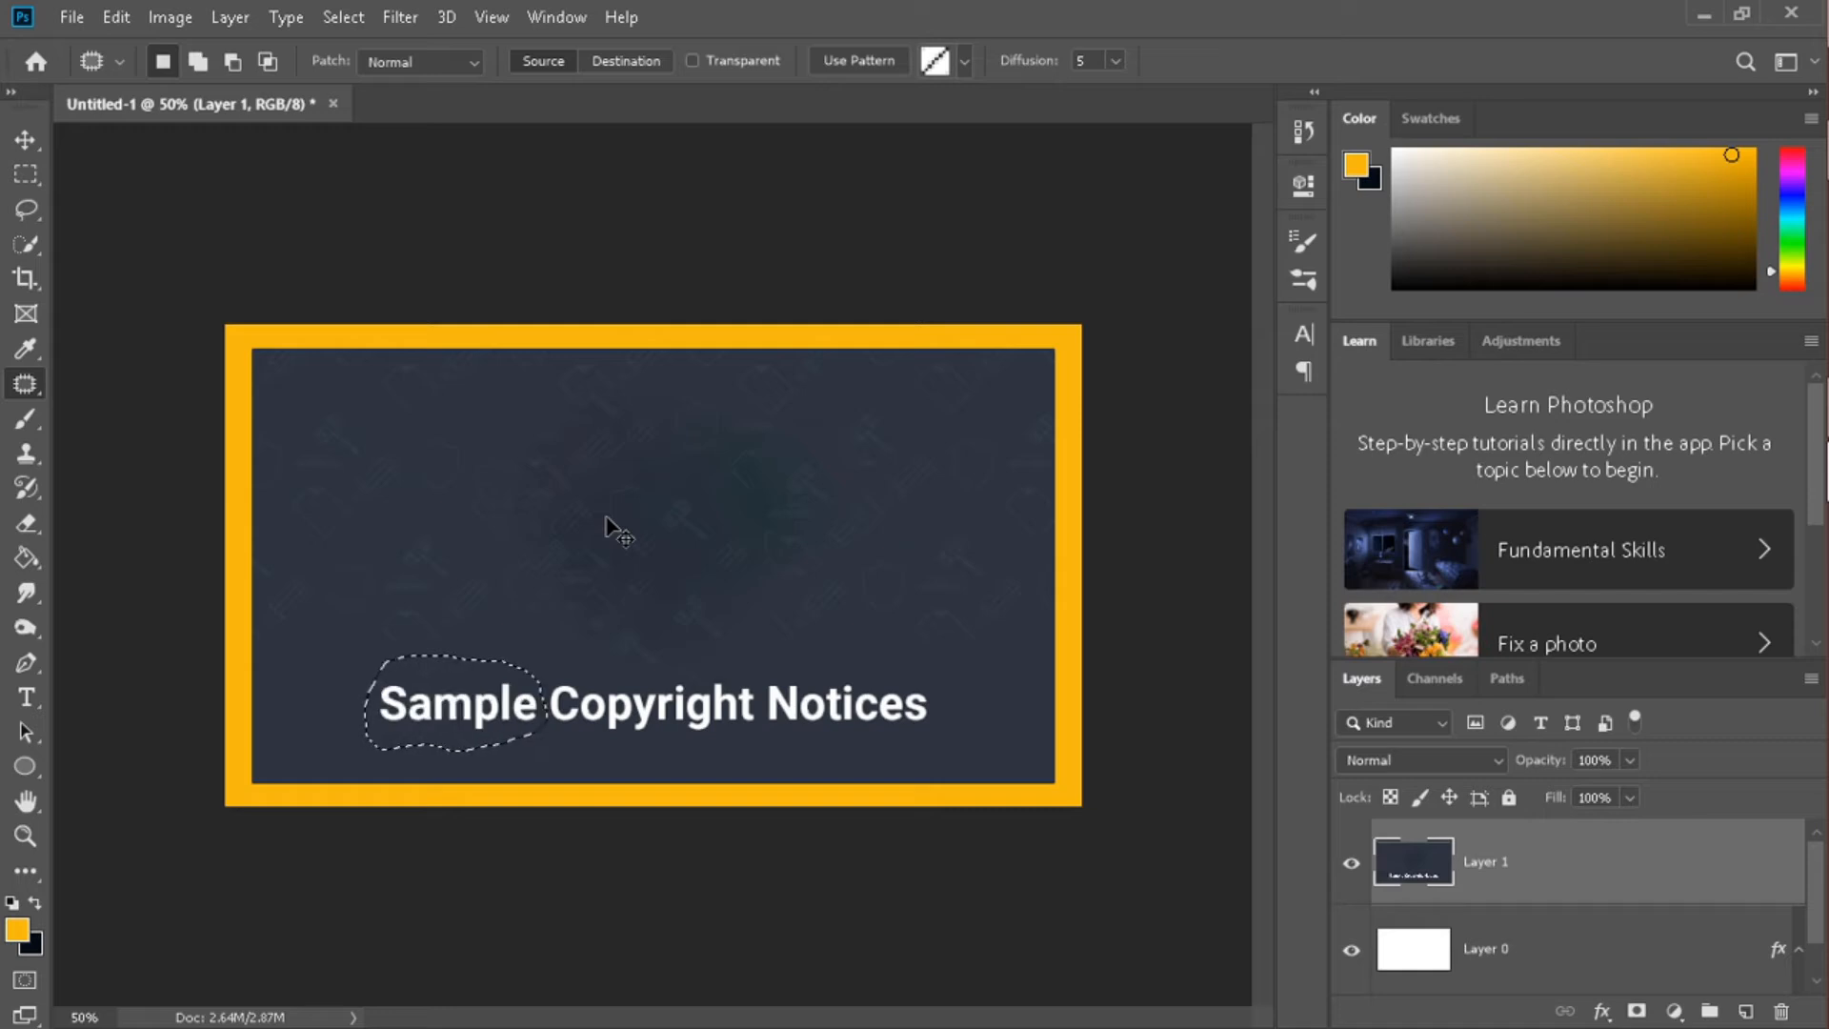
key(ctrl+z)
key(ctrl+z)
key(ctrl+z)
key(ctrl+z)
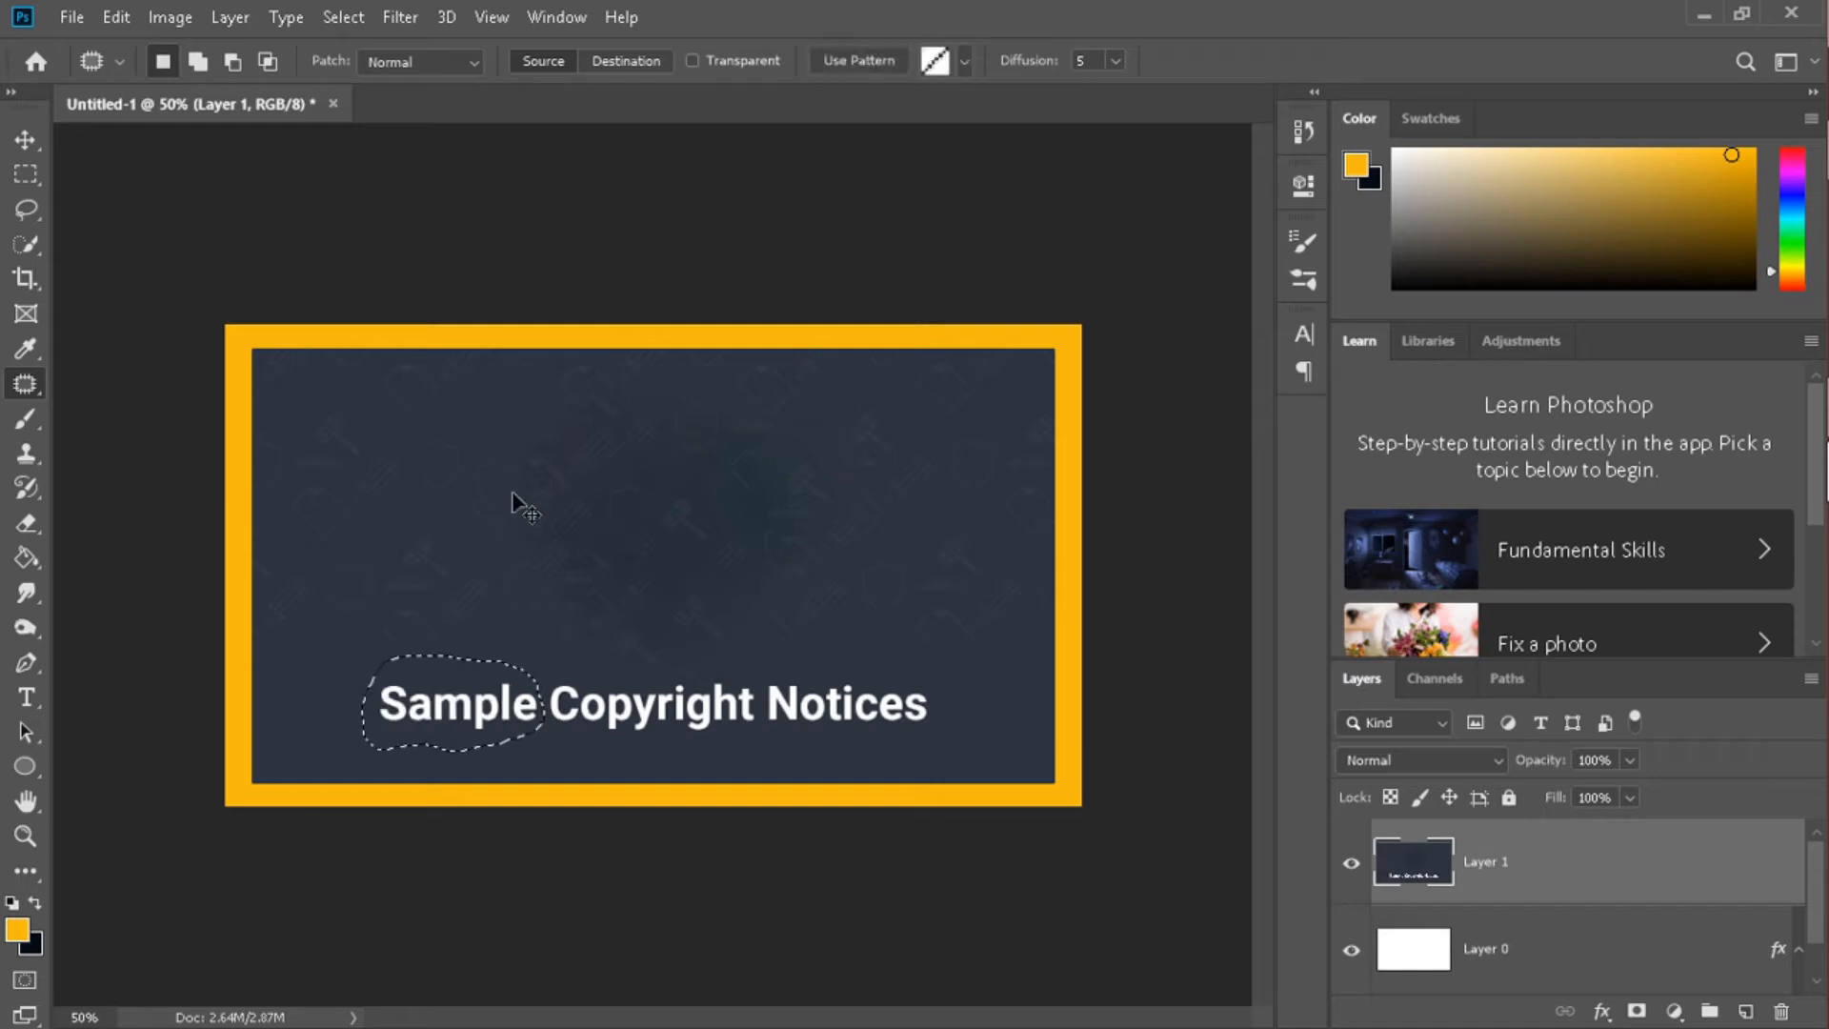
key(ctrl+z)
key(ctrl+z)
key(ctrl+z)
key(ctrl+z)
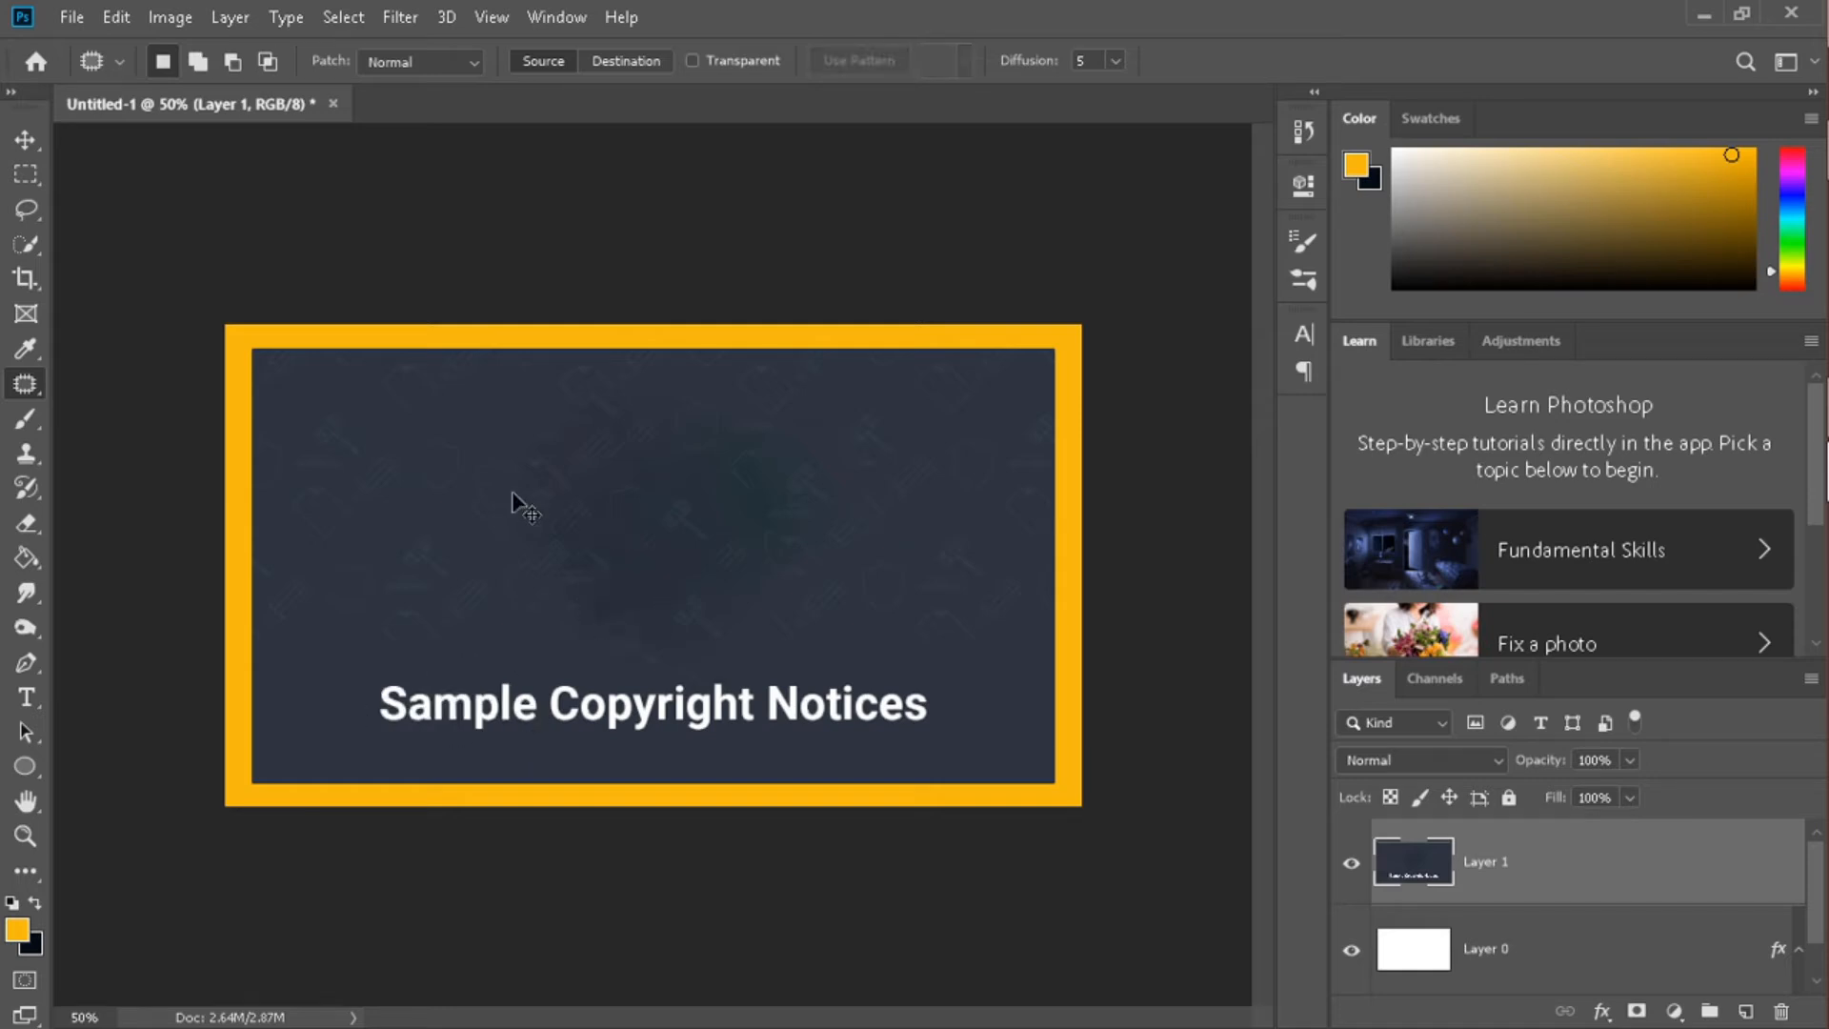
Undo all Patch tool edits and the layer mask on Layer 1, back to the intact copyright logo and title
key(ctrl+z)
key(ctrl+z)
key(ctrl+z)
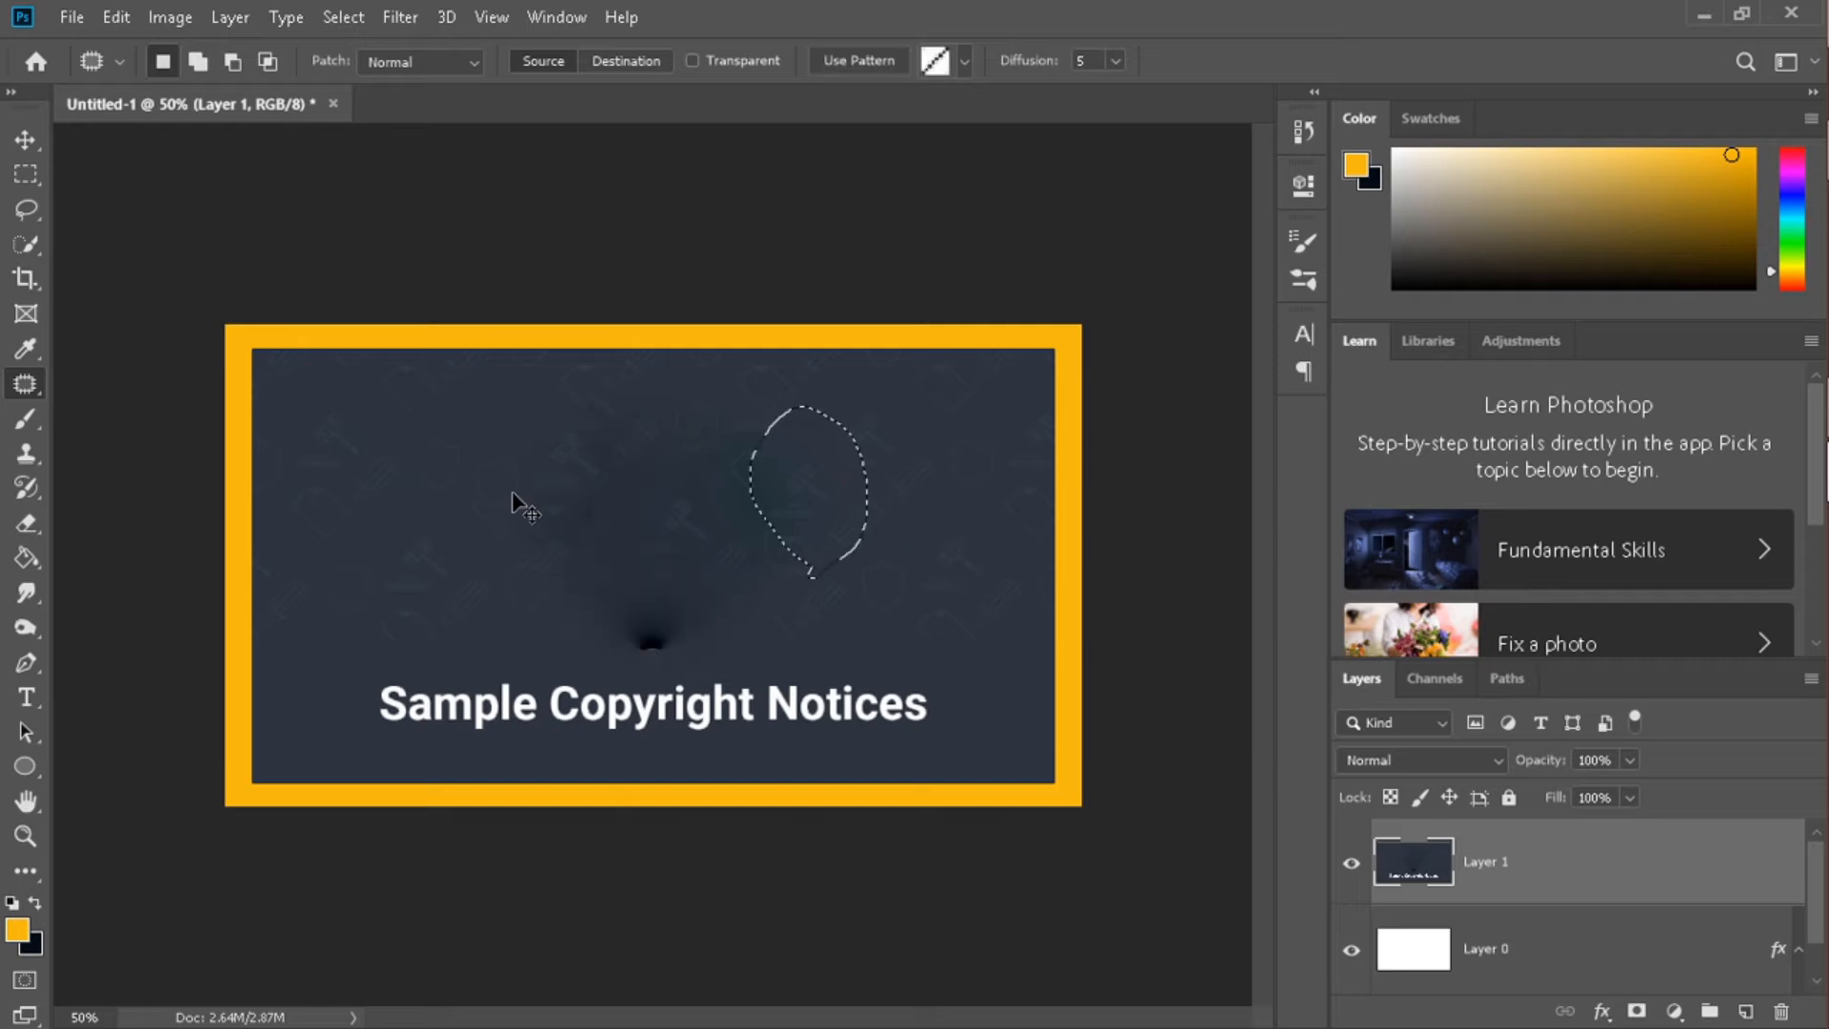
key(ctrl+z)
key(ctrl+z)
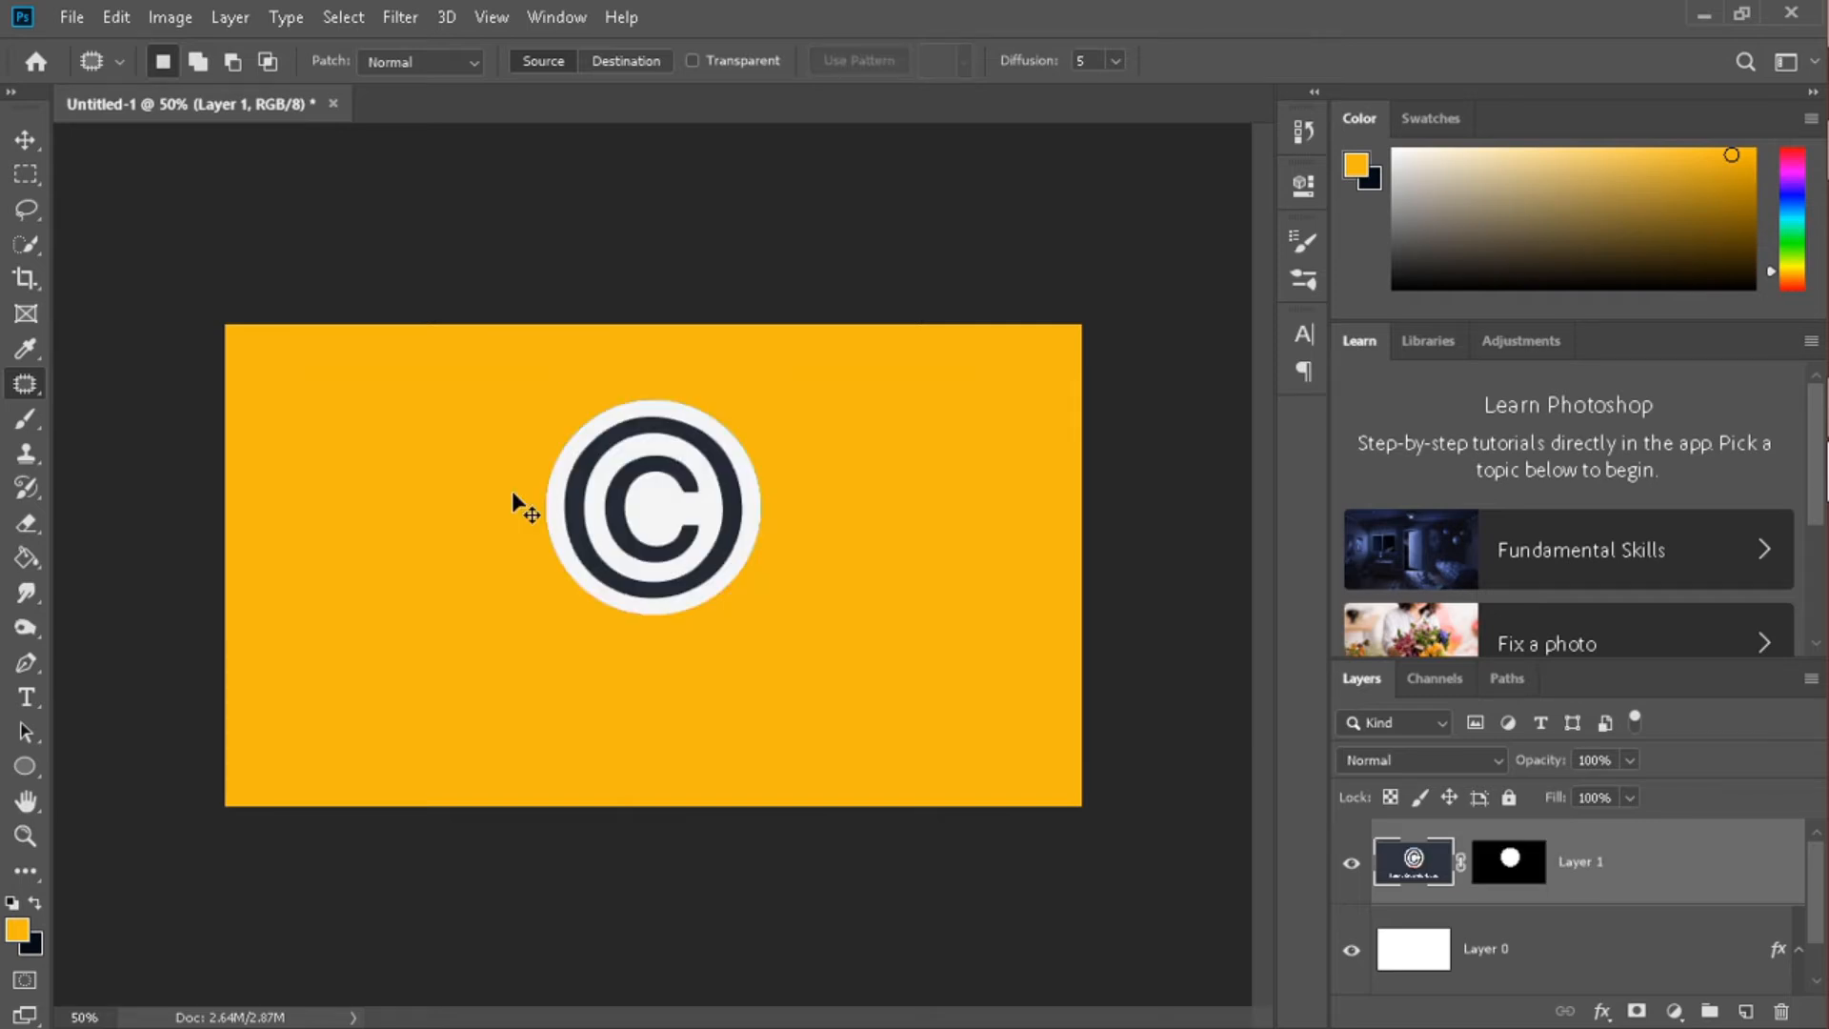
key(ctrl+z)
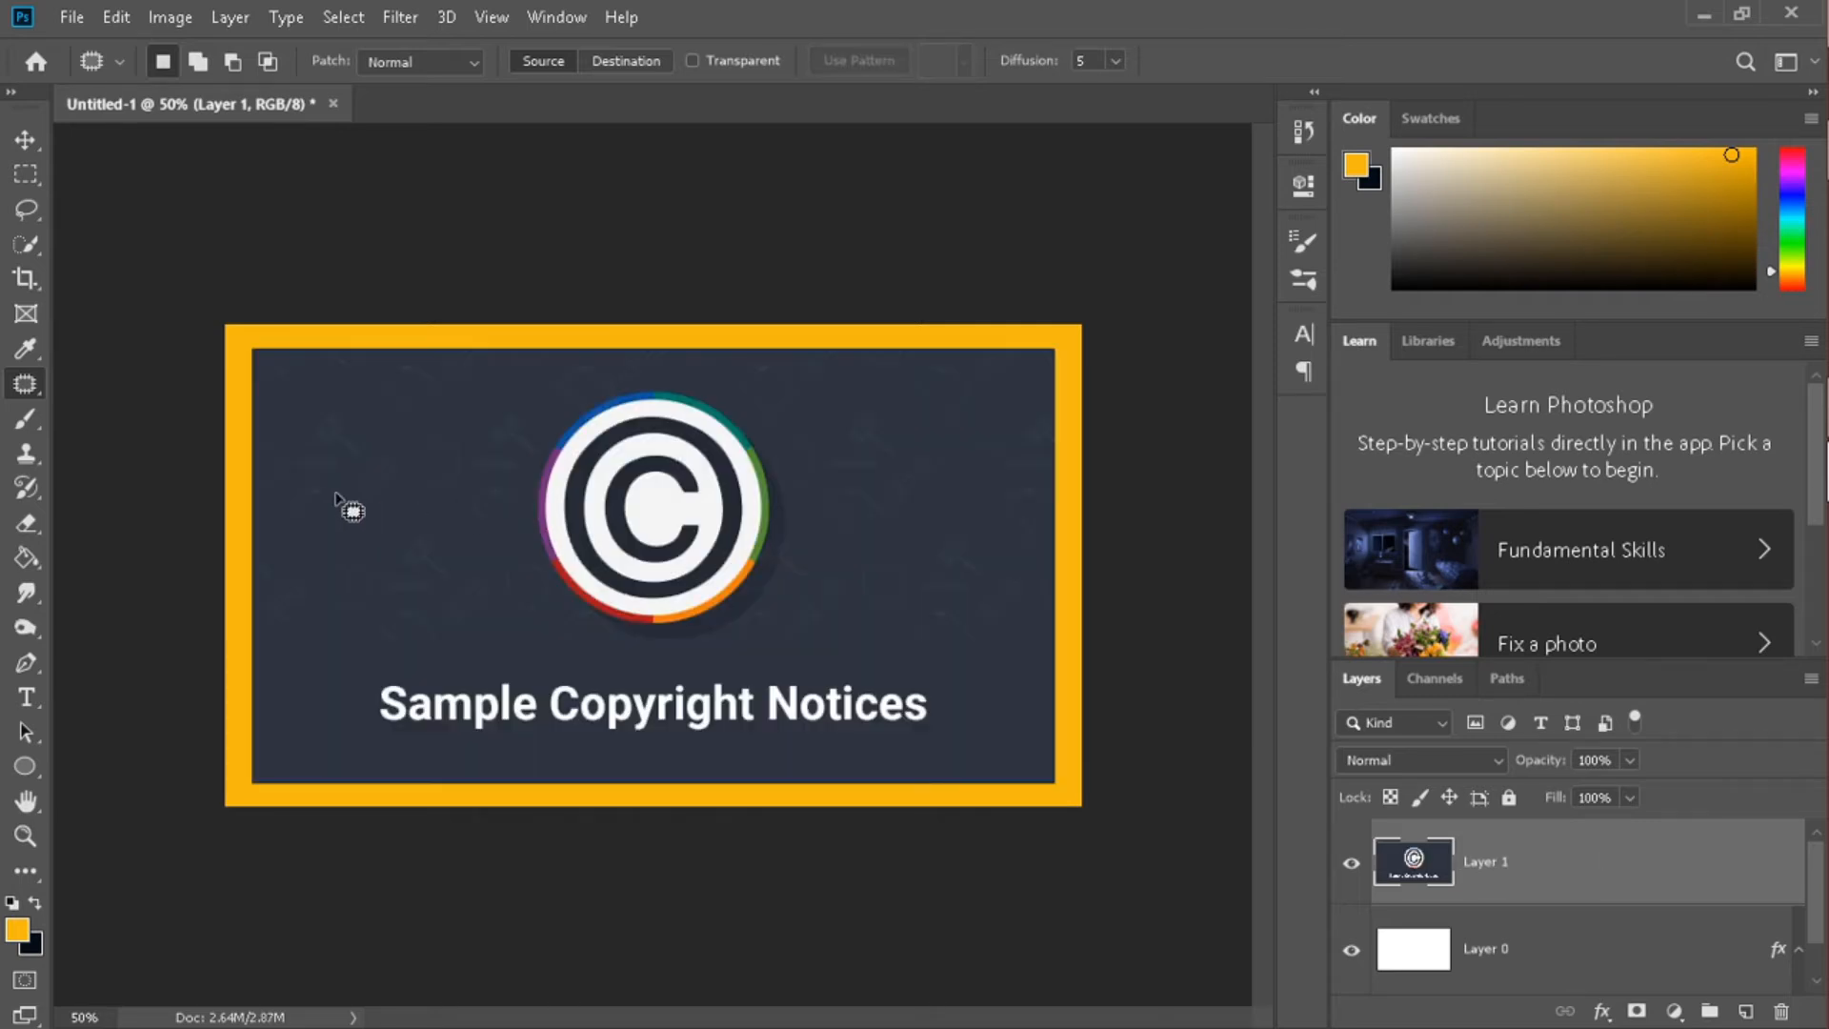
Choose the Brush tool, undo the small test dab, and enlarge the brush to 80 px
click(38, 430)
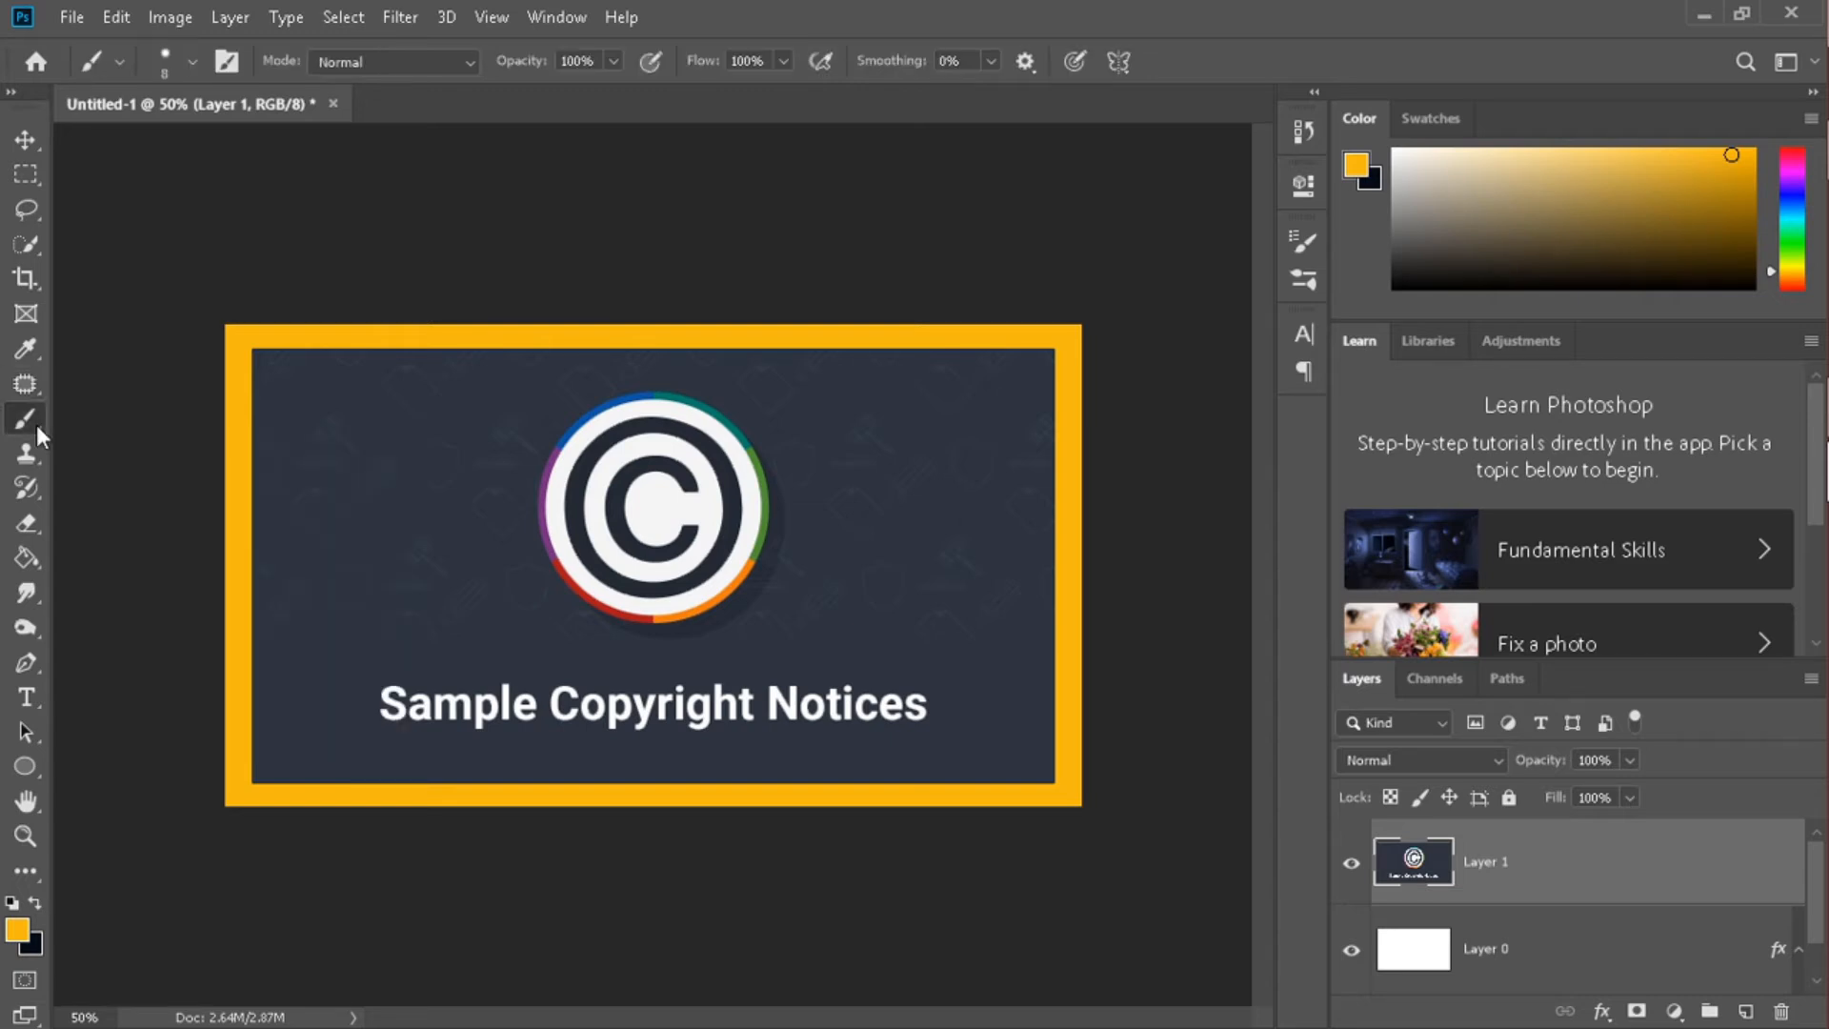
right_click(458, 455)
click(351, 413)
key(ctrl+z)
key(bracketright)
key(bracketright)
key(bracketright)
key(bracketright)
key(bracketright)
key(bracketright)
key(bracketright)
key(bracketright)
key(bracketright)
Paint a large solid yellow blob on the dark background left of the copyright logo, and undo it
mouse_move(334, 413)
mouse_down()
mouse_move(329, 476)
mouse_move(356, 527)
mouse_move(414, 521)
mouse_move(417, 482)
mouse_move(354, 462)
mouse_move(365, 570)
mouse_up()
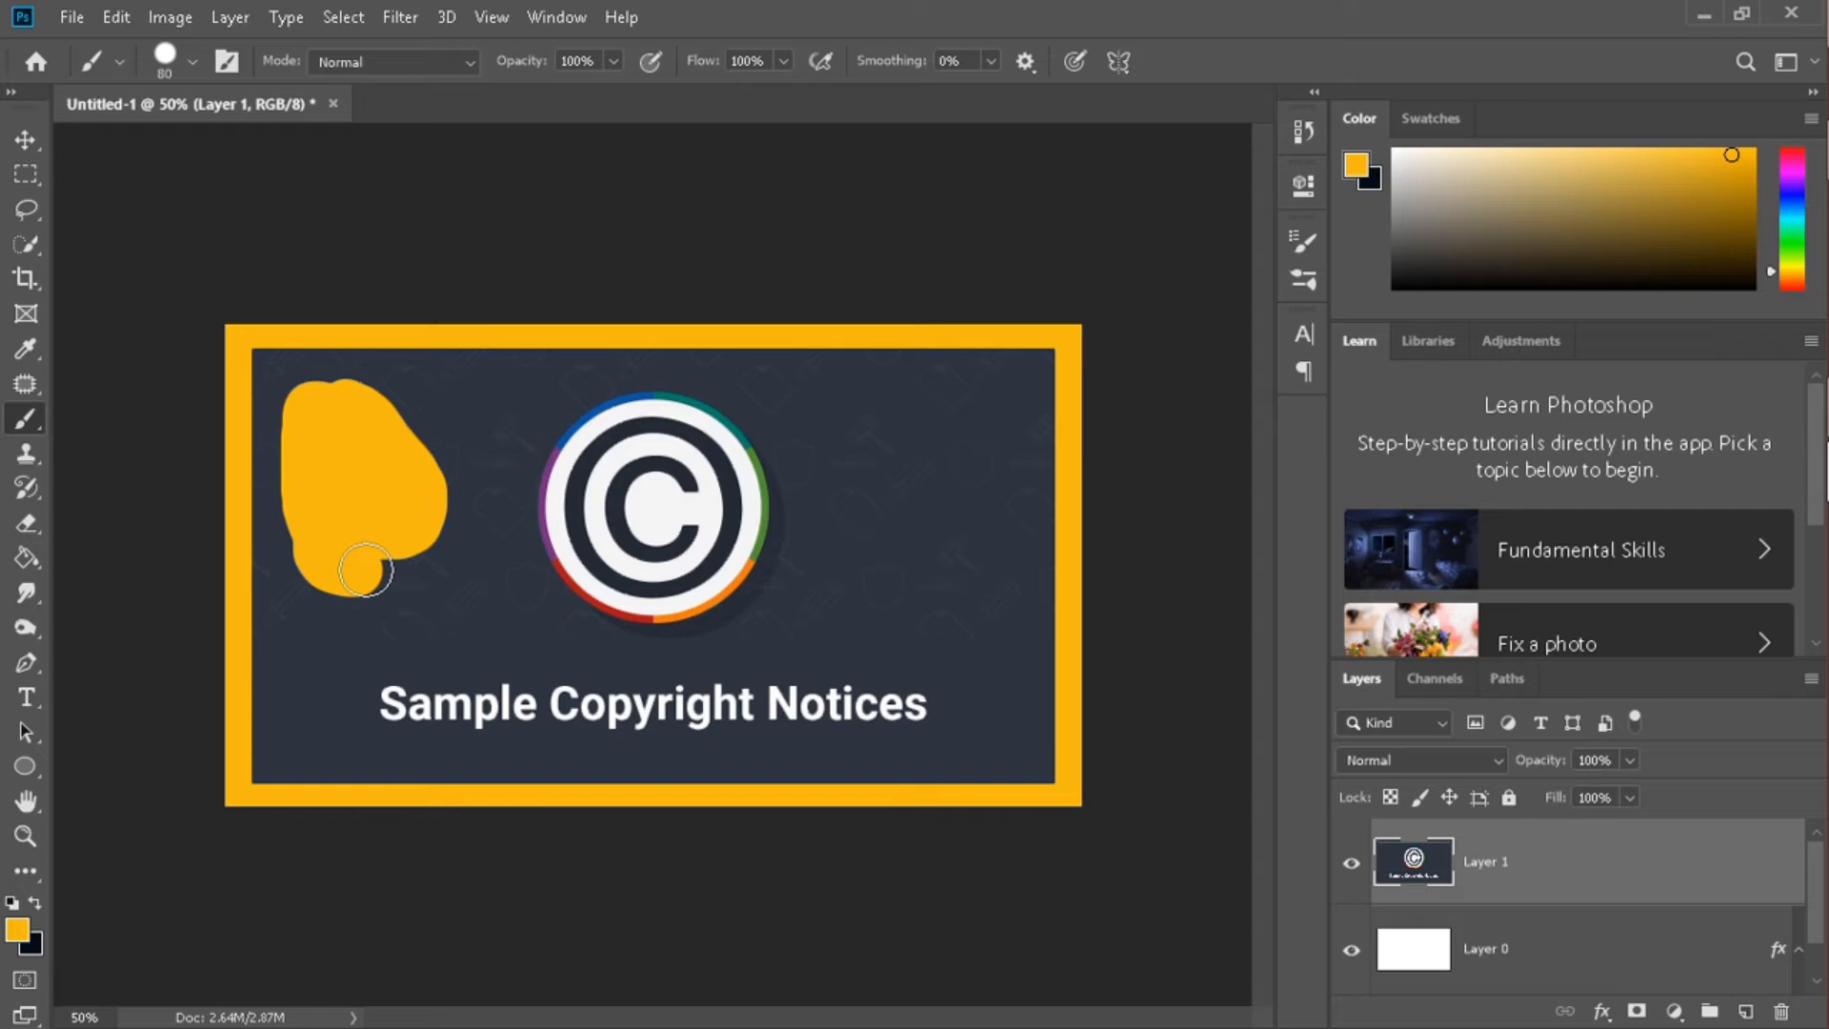
drag(365, 569, 354, 395)
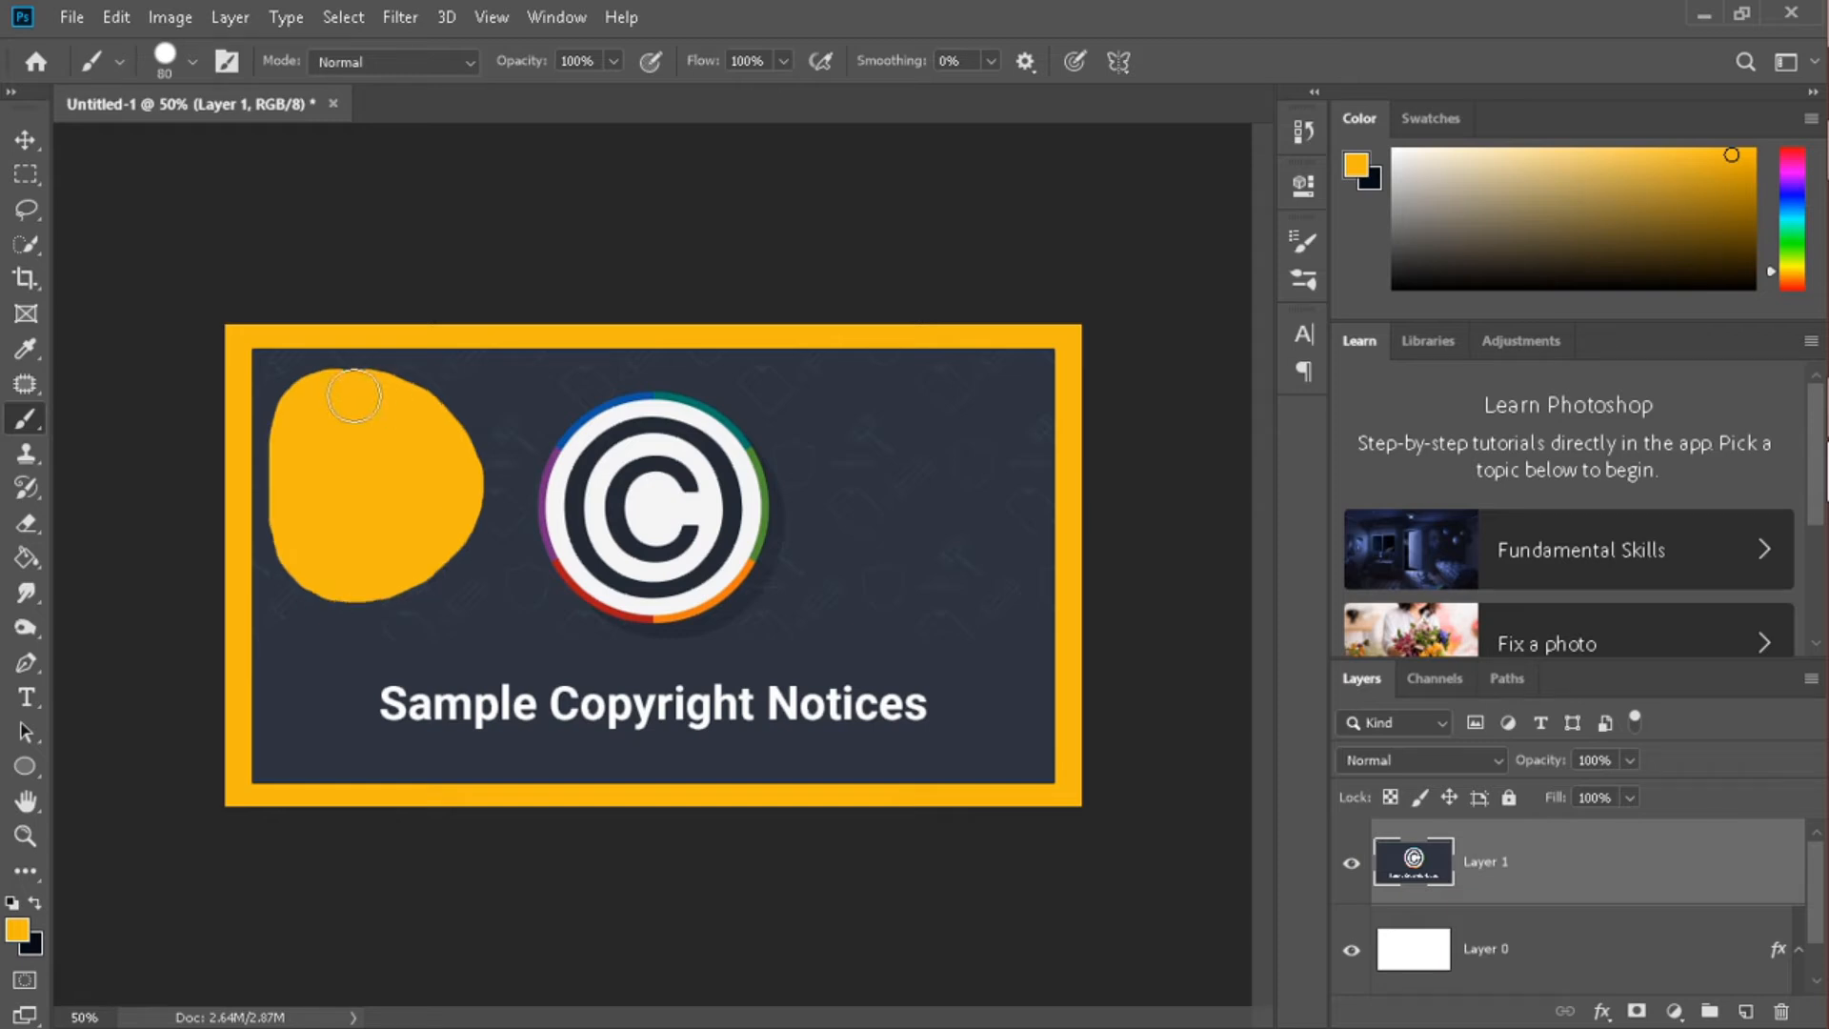
key(ctrl+z)
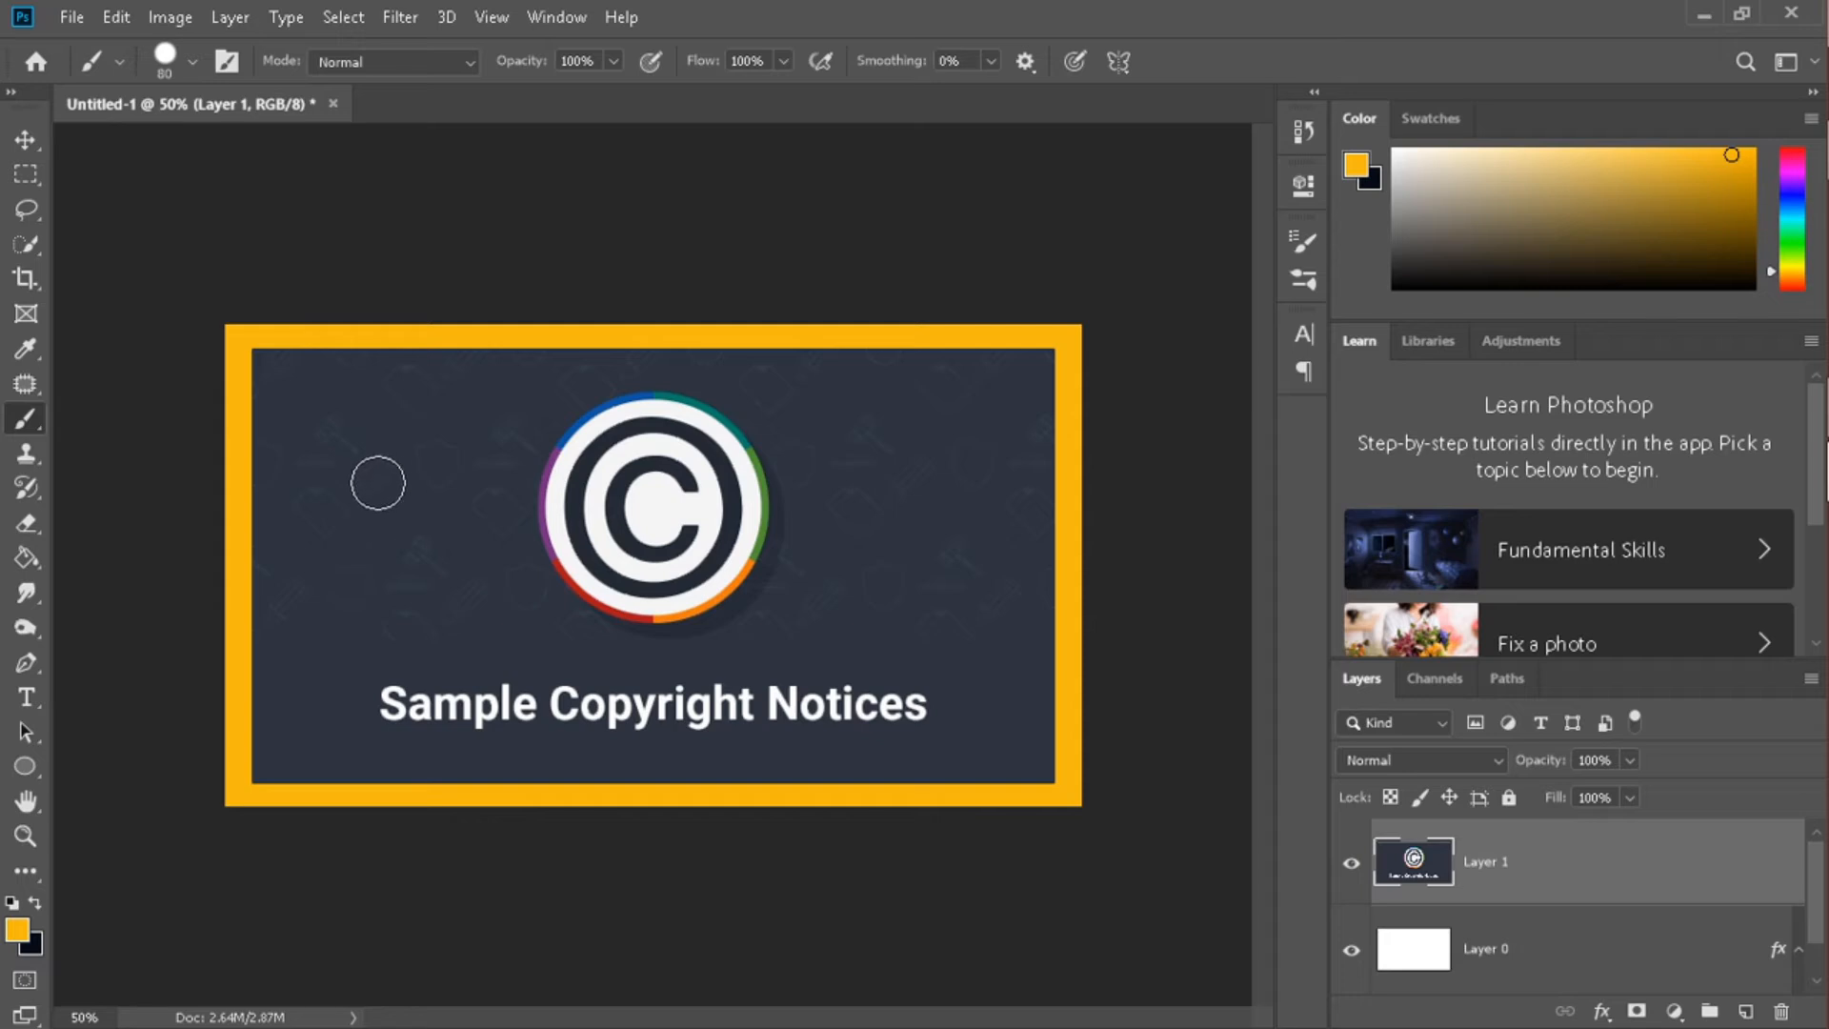
Set the foreground color to the red sampled from the lower edge of the copyright logo's colored ring
click(17, 929)
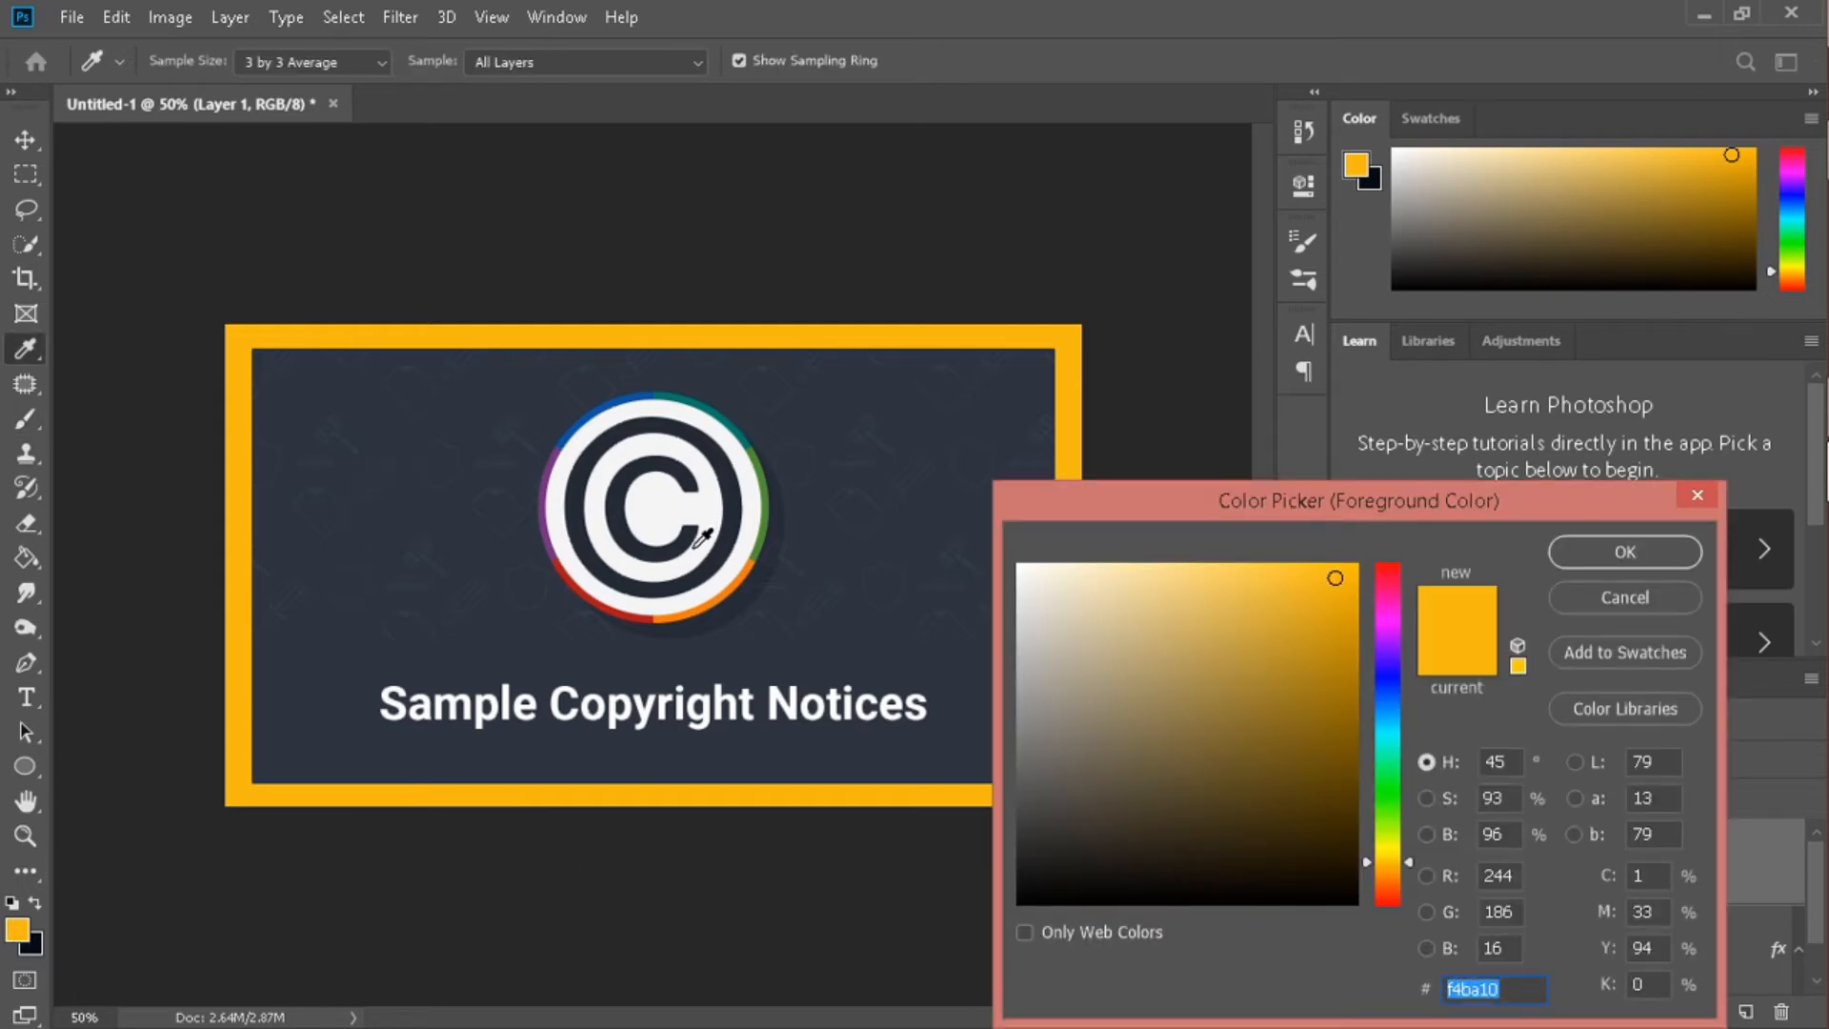
click(633, 619)
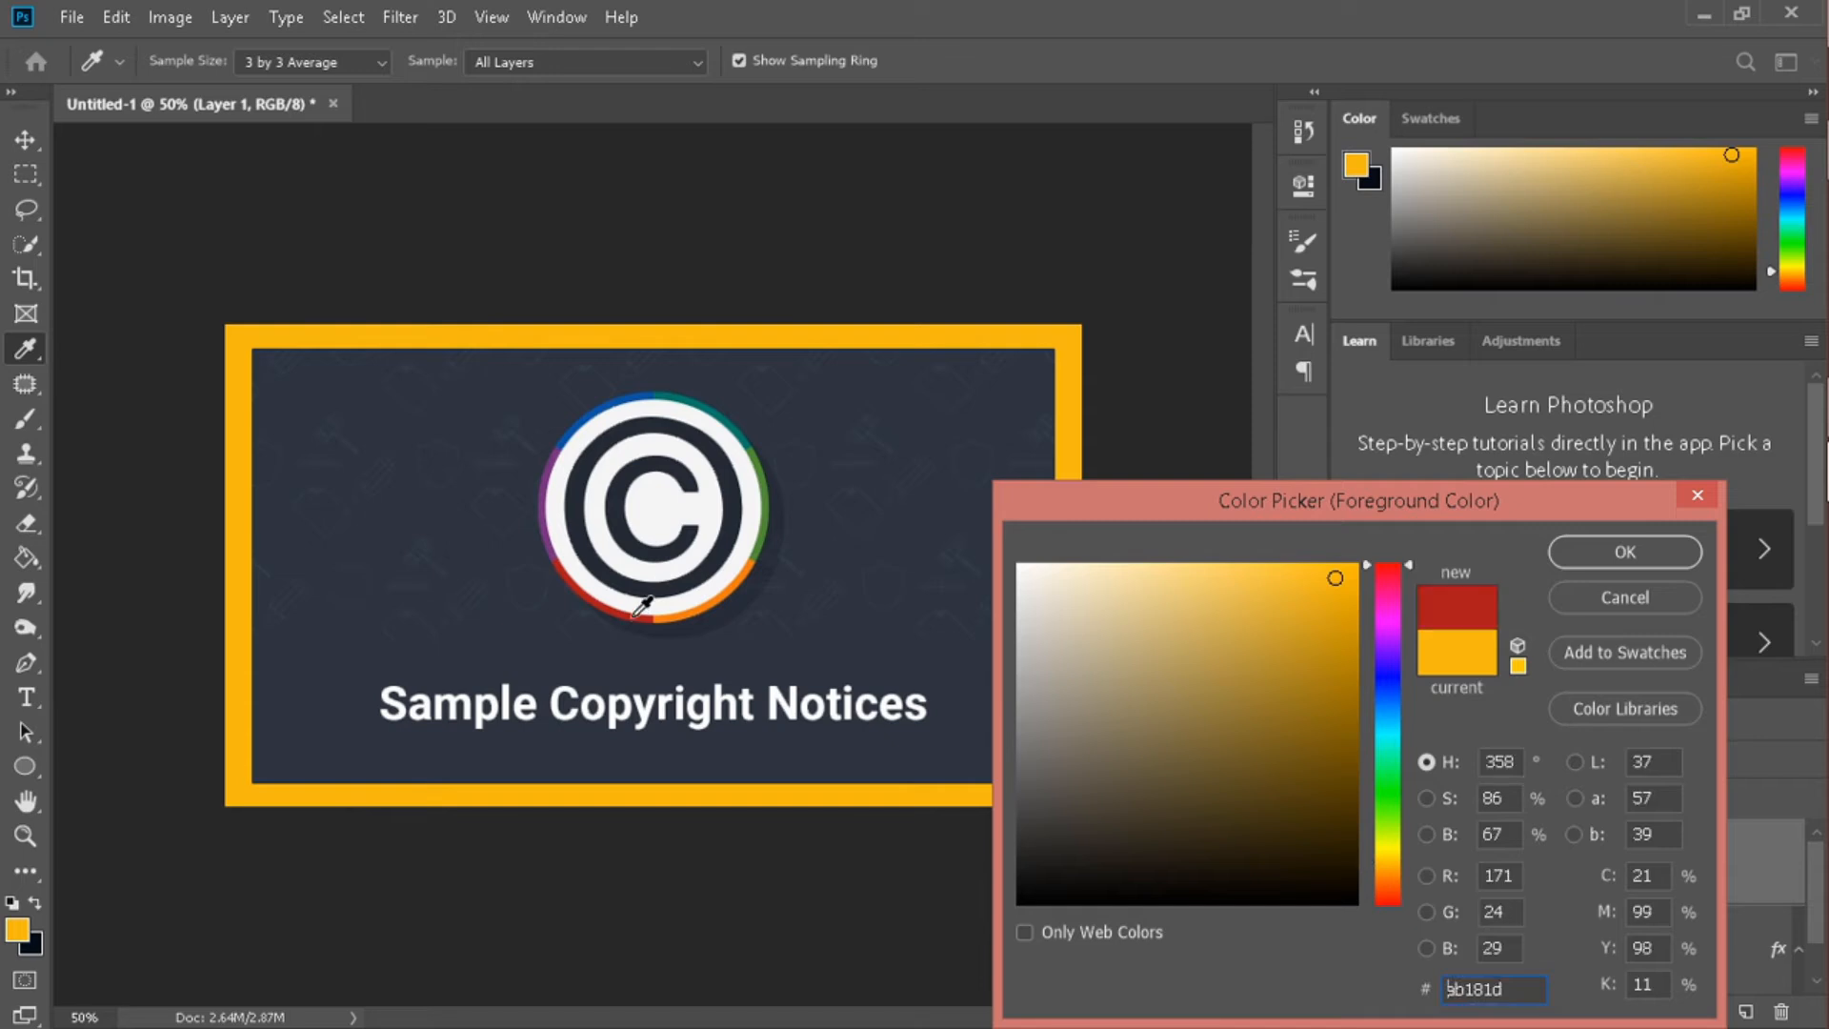
click(1619, 560)
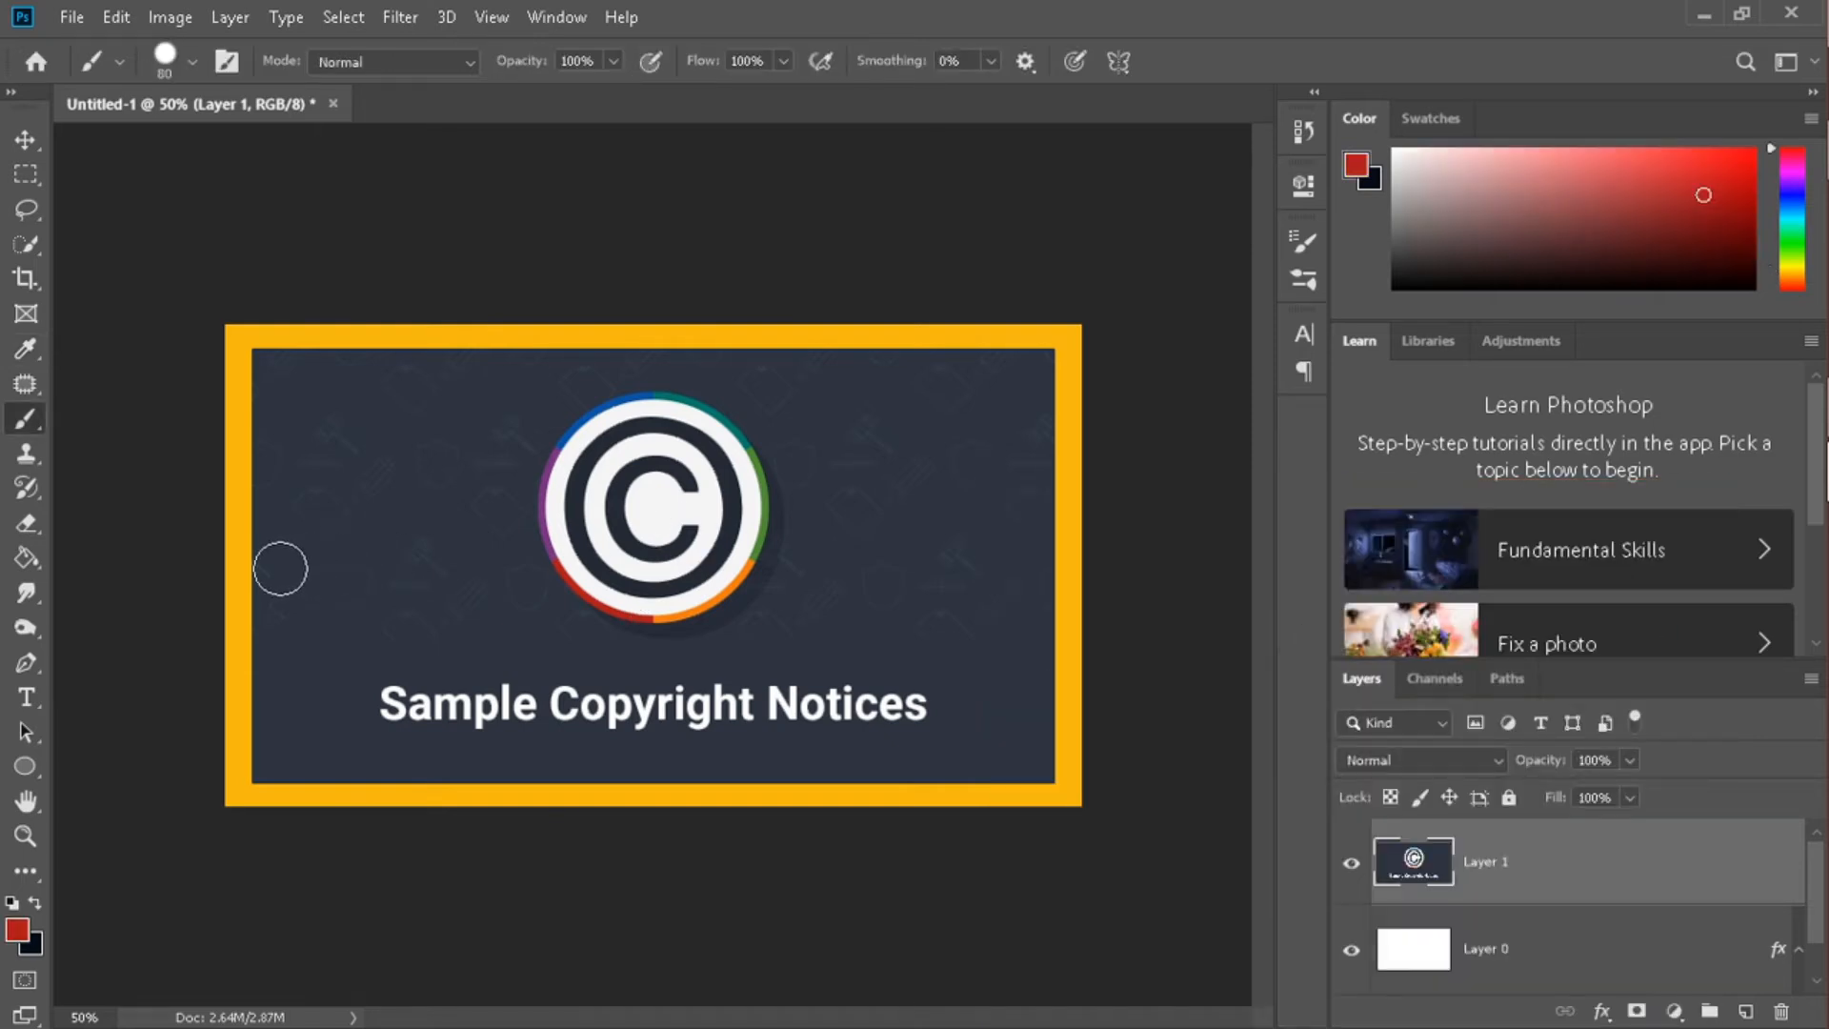
Paint a large red area over the background and the left part of the copyright logo, and undo it
mouse_move(341, 530)
mouse_down()
mouse_move(392, 442)
mouse_move(464, 534)
mouse_move(336, 599)
mouse_move(477, 541)
mouse_move(396, 473)
mouse_move(438, 487)
mouse_move(400, 451)
mouse_move(416, 317)
mouse_move(418, 419)
mouse_move(509, 344)
mouse_move(372, 322)
mouse_move(253, 335)
mouse_move(247, 317)
mouse_move(219, 375)
mouse_move(731, 579)
mouse_move(893, 414)
mouse_move(607, 566)
mouse_up()
key(ctrl+z)
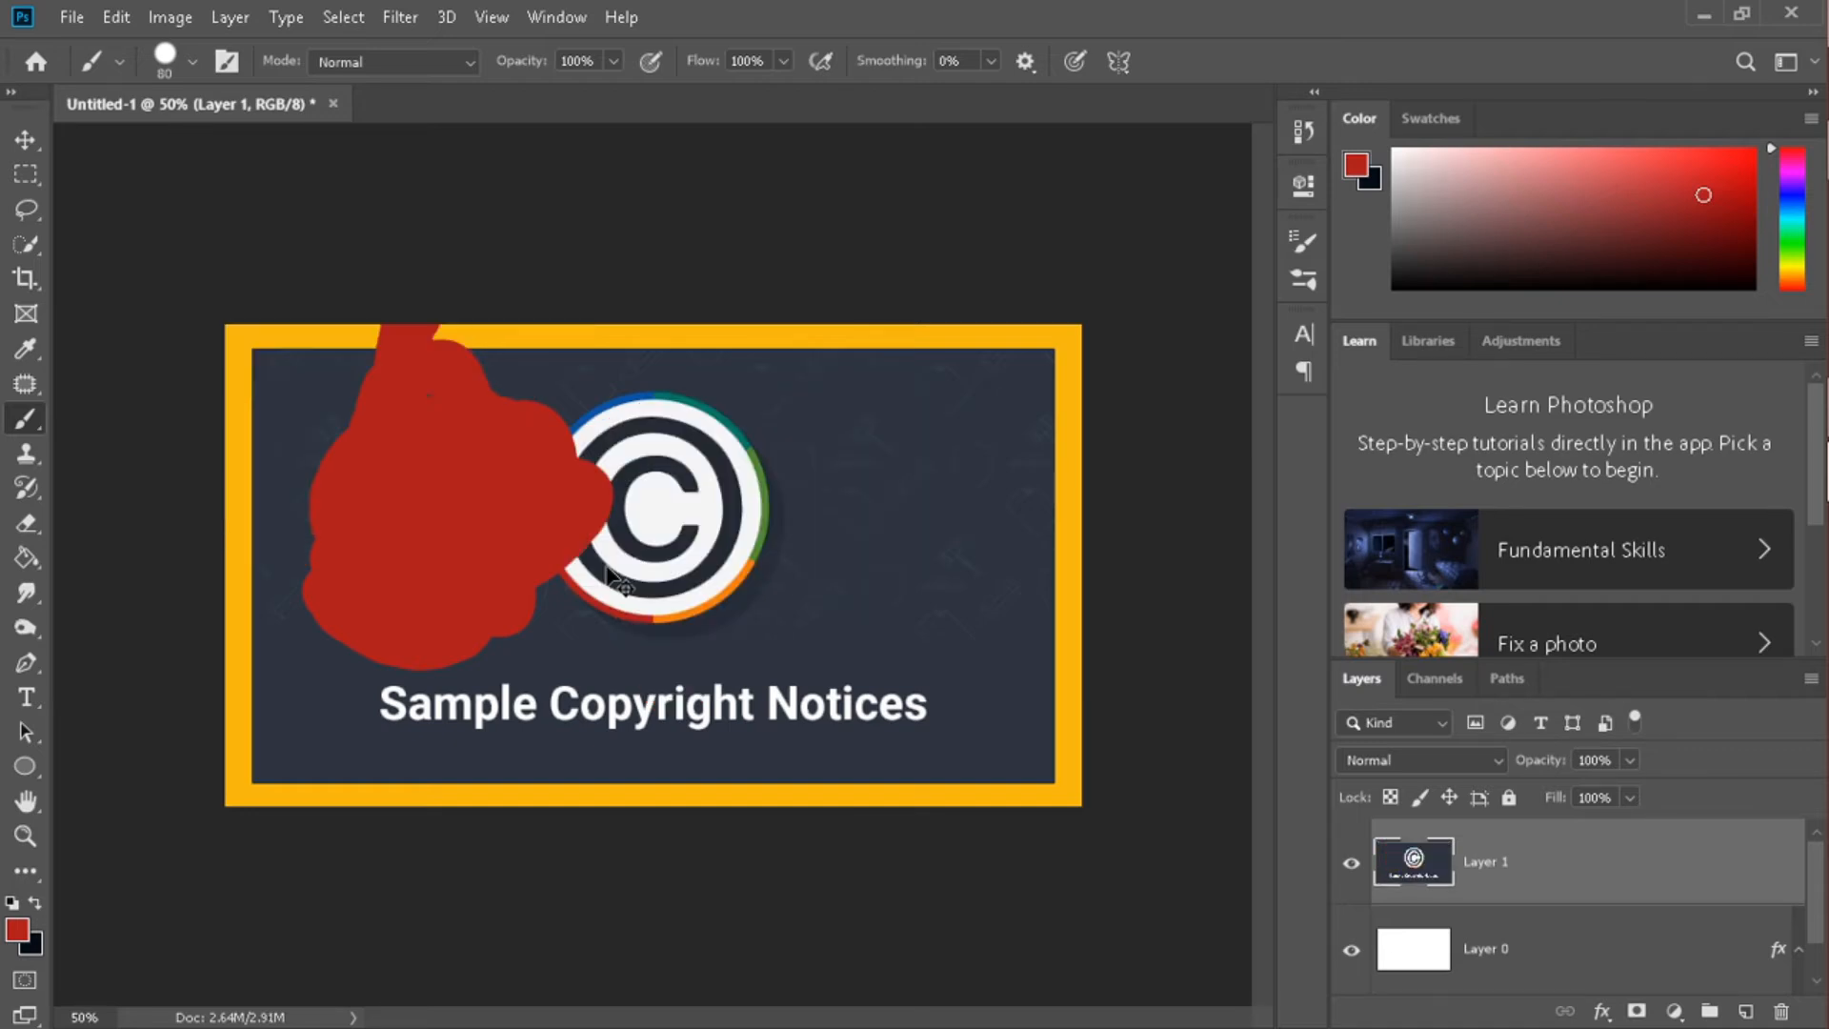
key(ctrl+z)
Choose the Clone Stamp tool, enlarge its brush to 500 px, and sample the center of the copyright logo
click(38, 453)
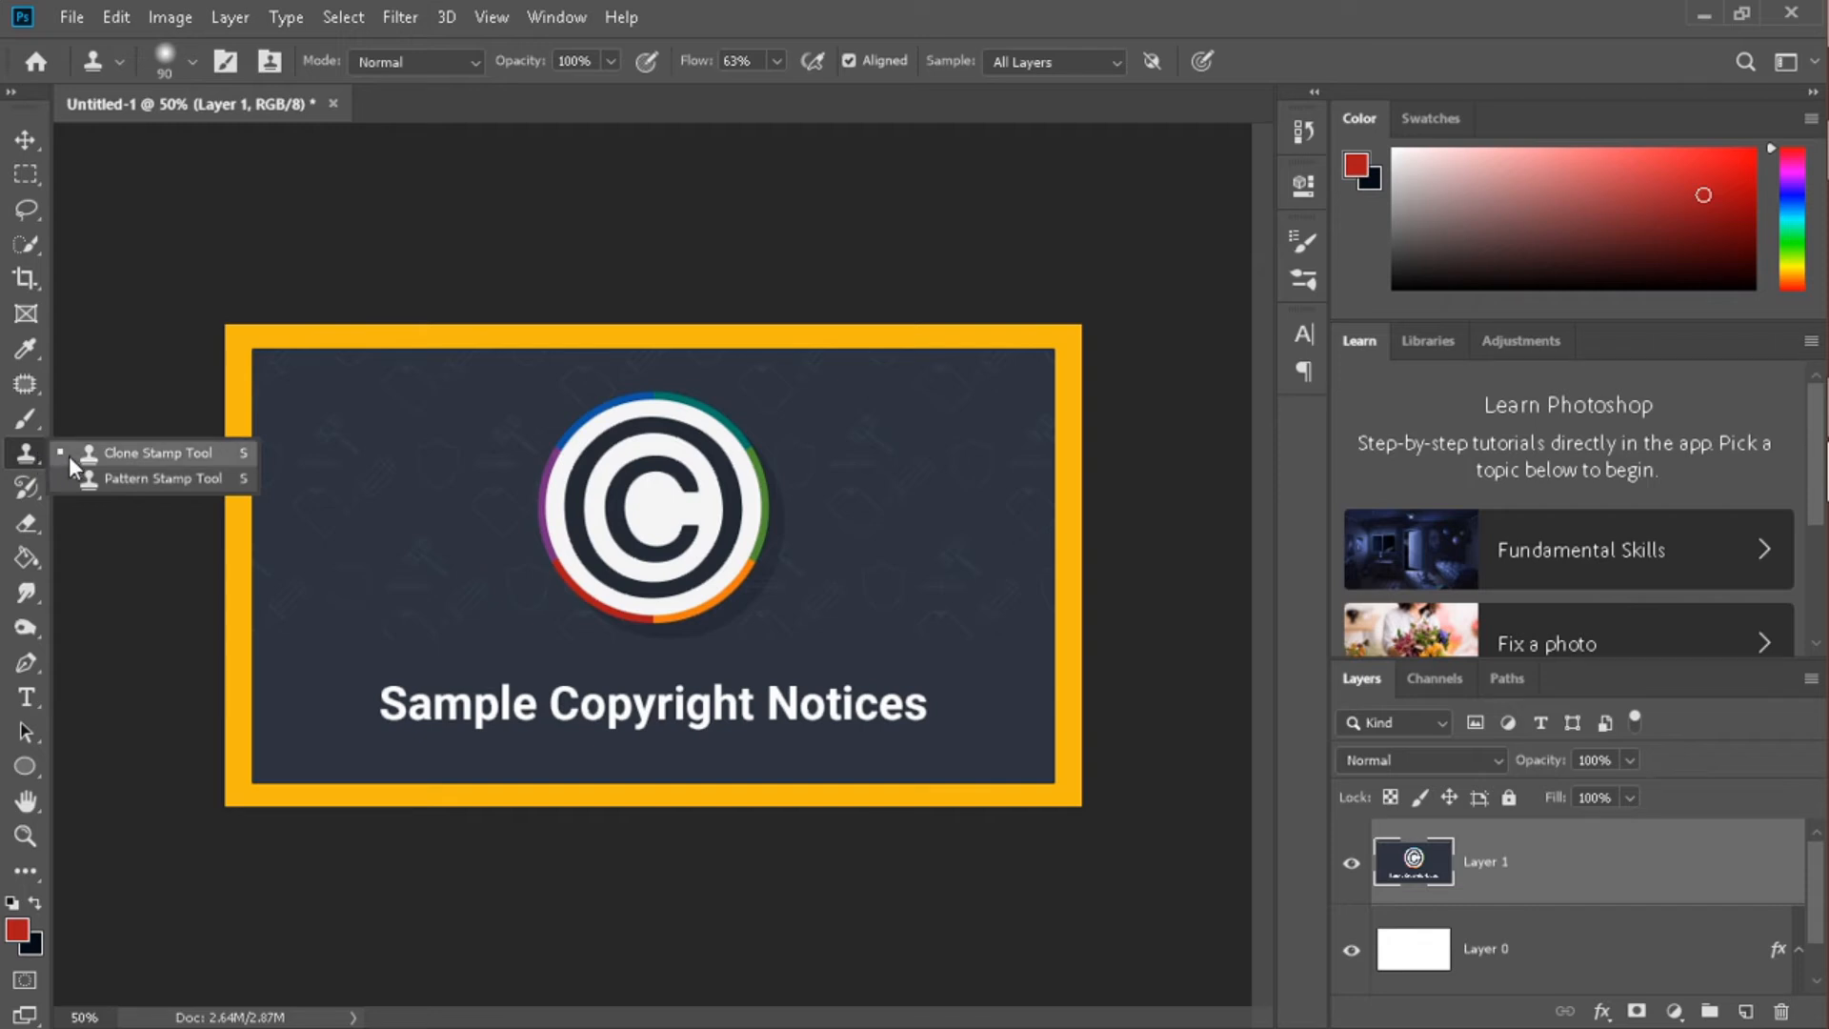
click(69, 456)
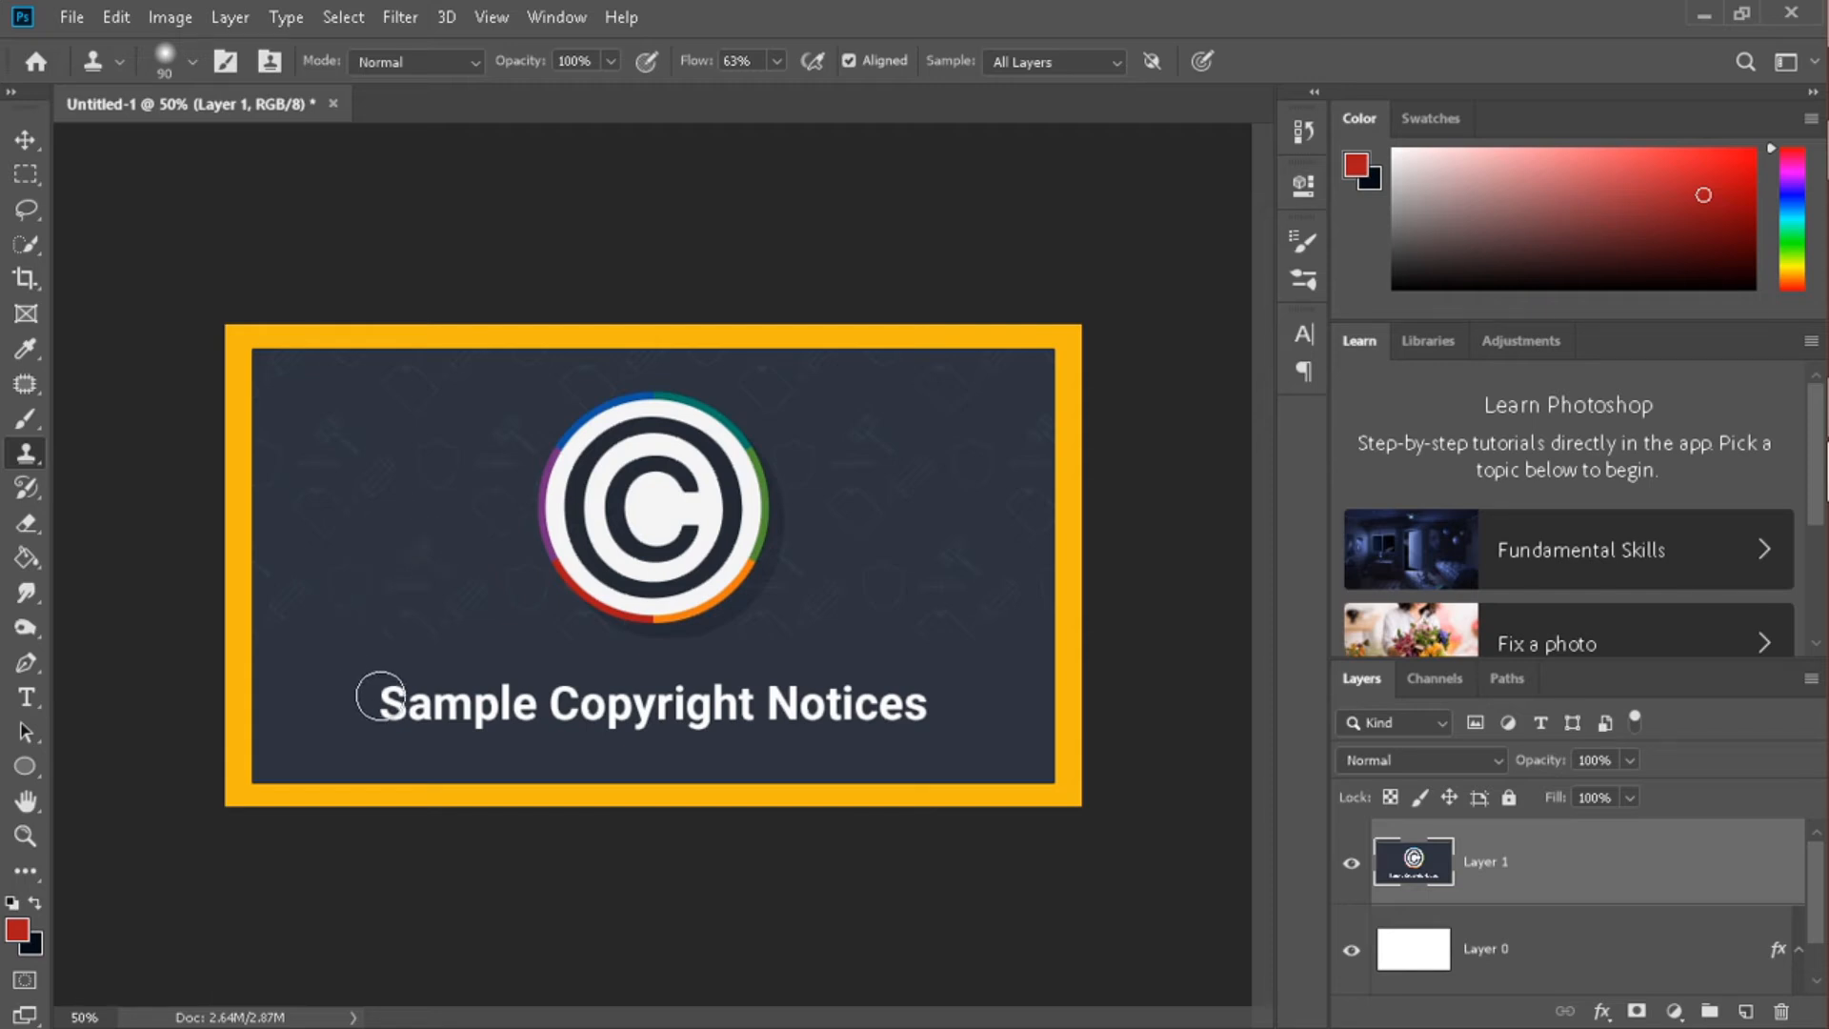
key(bracketright)
key(bracketright)
key(bracketright)
key(bracketright)
key(bracketright)
key(bracketright)
key(bracketright)
key(bracketright)
alt+click(652, 509)
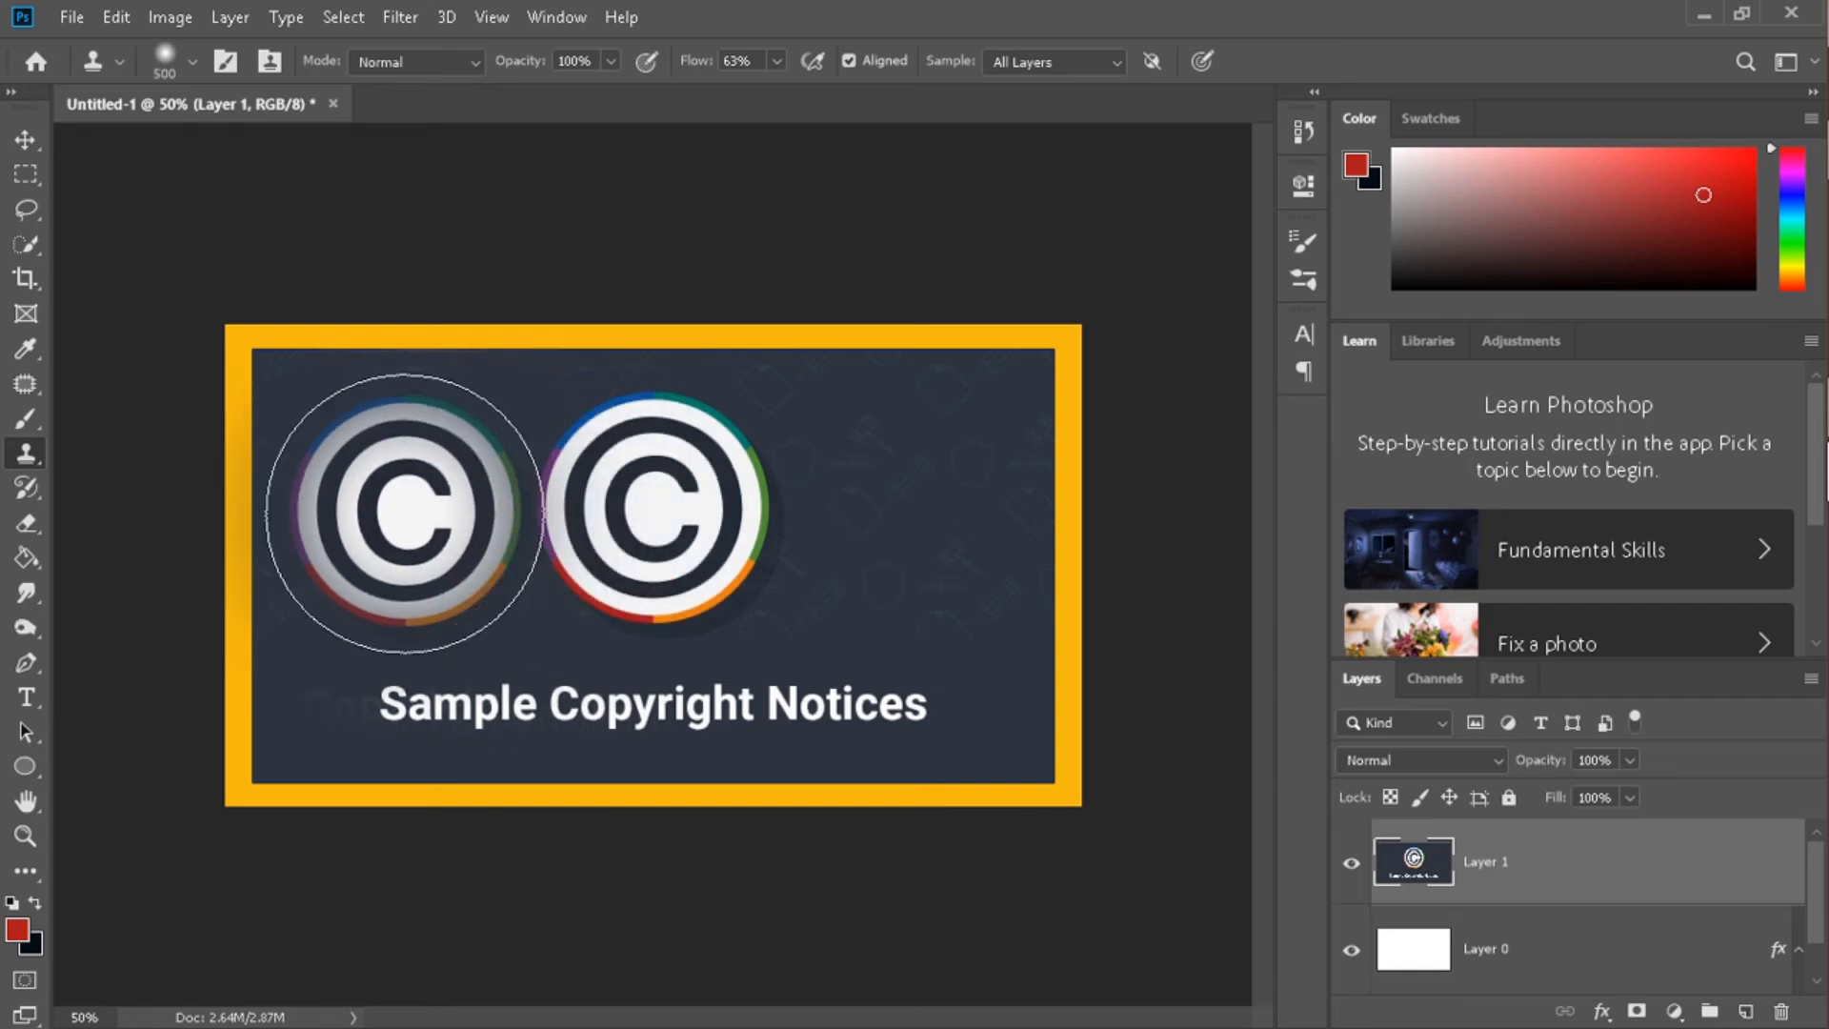
Try stamping a copy of the copyright logo on the background left of the original, undoing each attempt
click(386, 503)
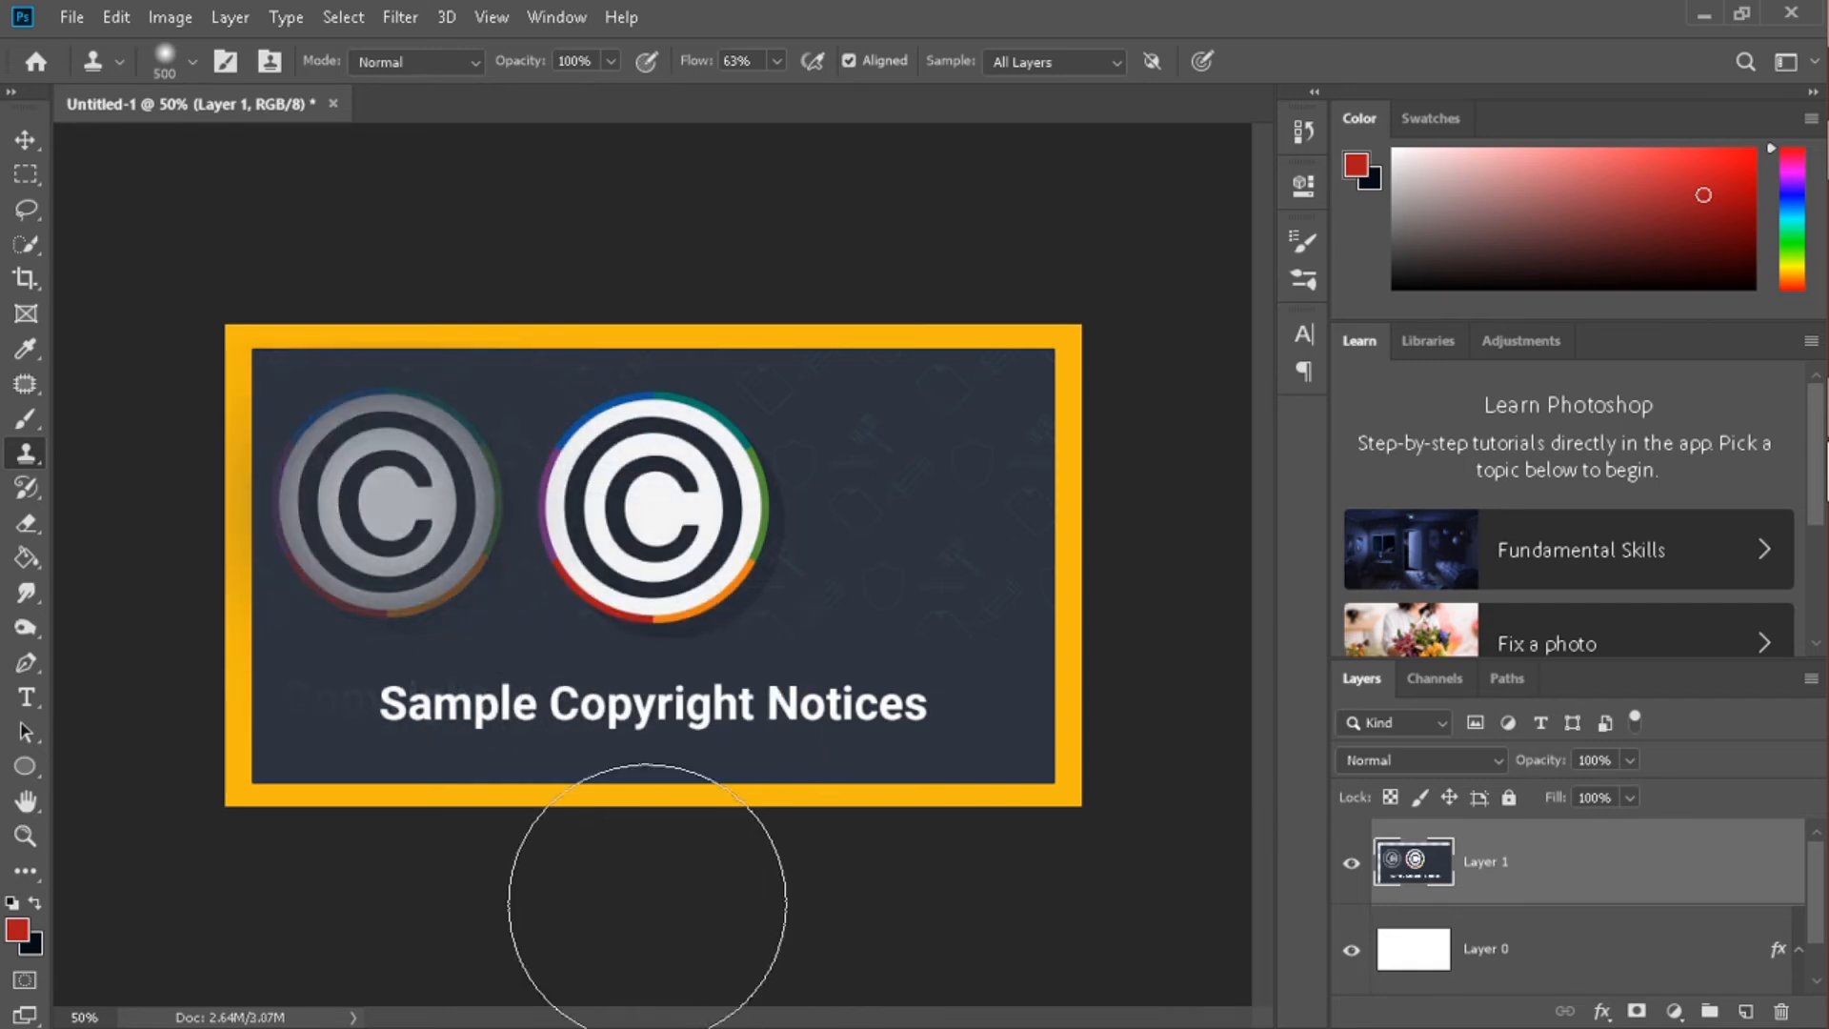
drag(683, 72, 781, 64)
key(ctrl+z)
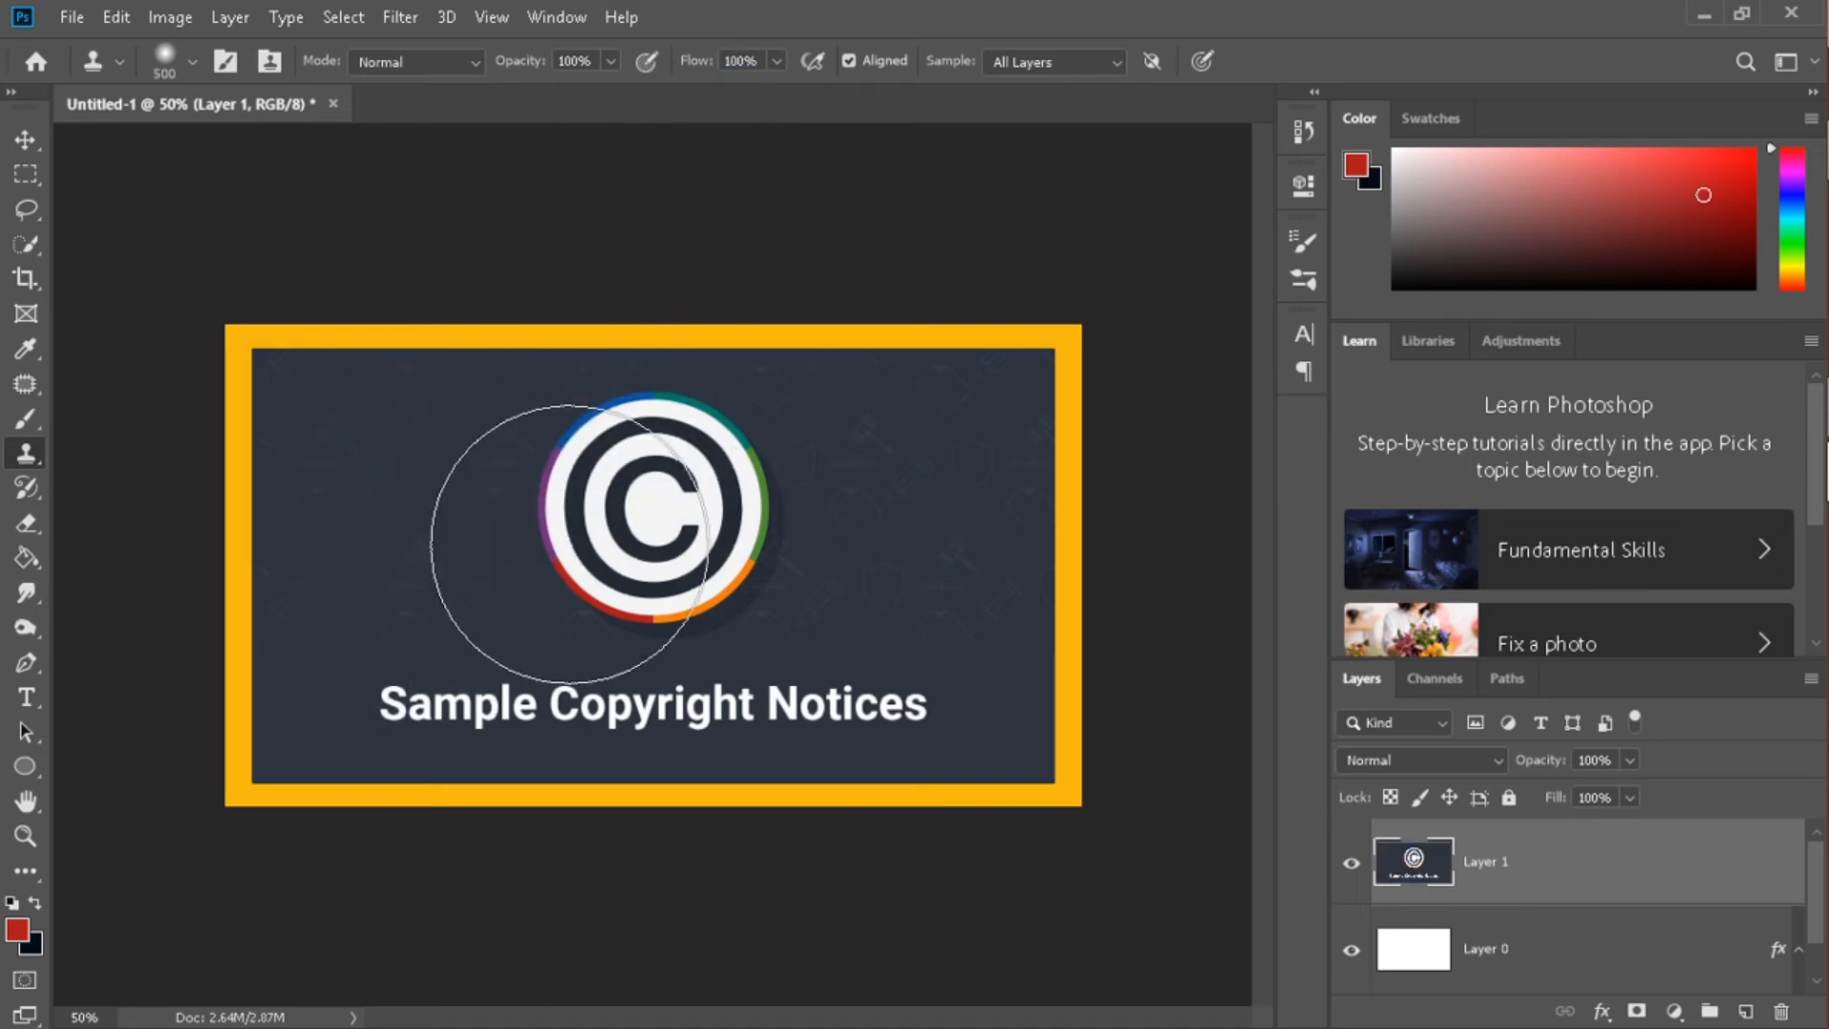
click(386, 503)
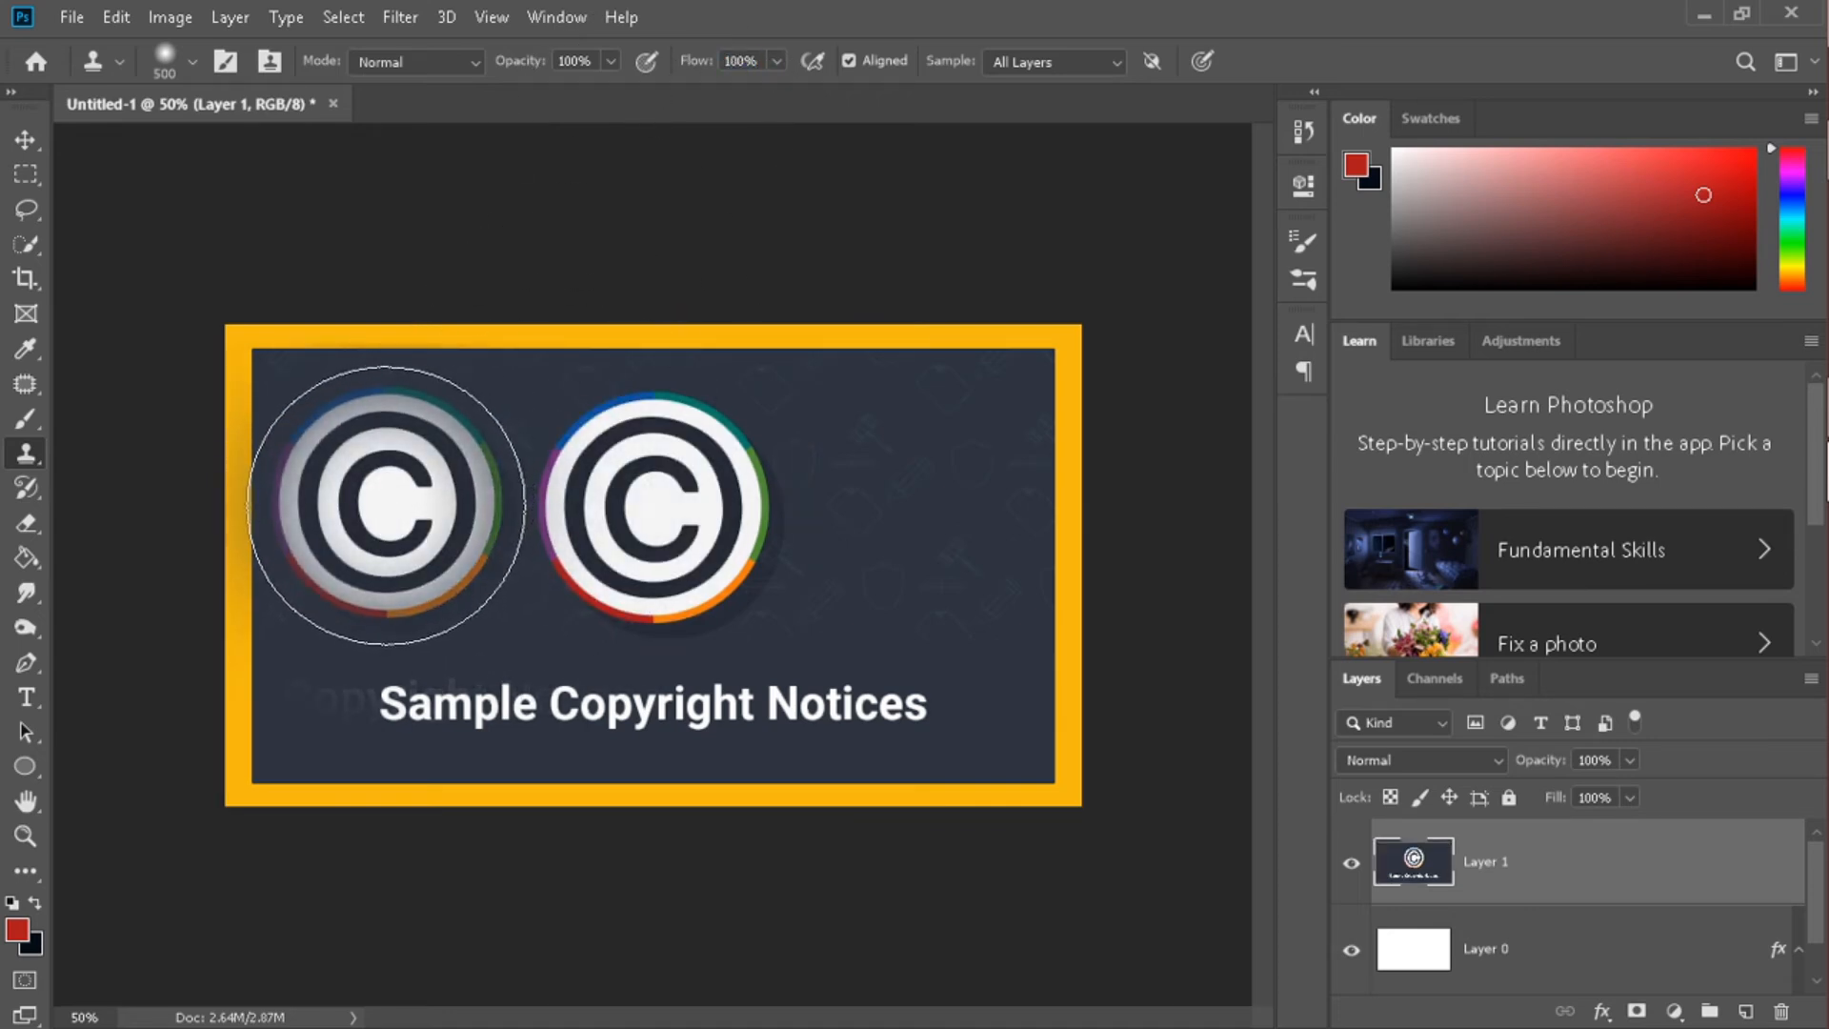
key(ctrl+z)
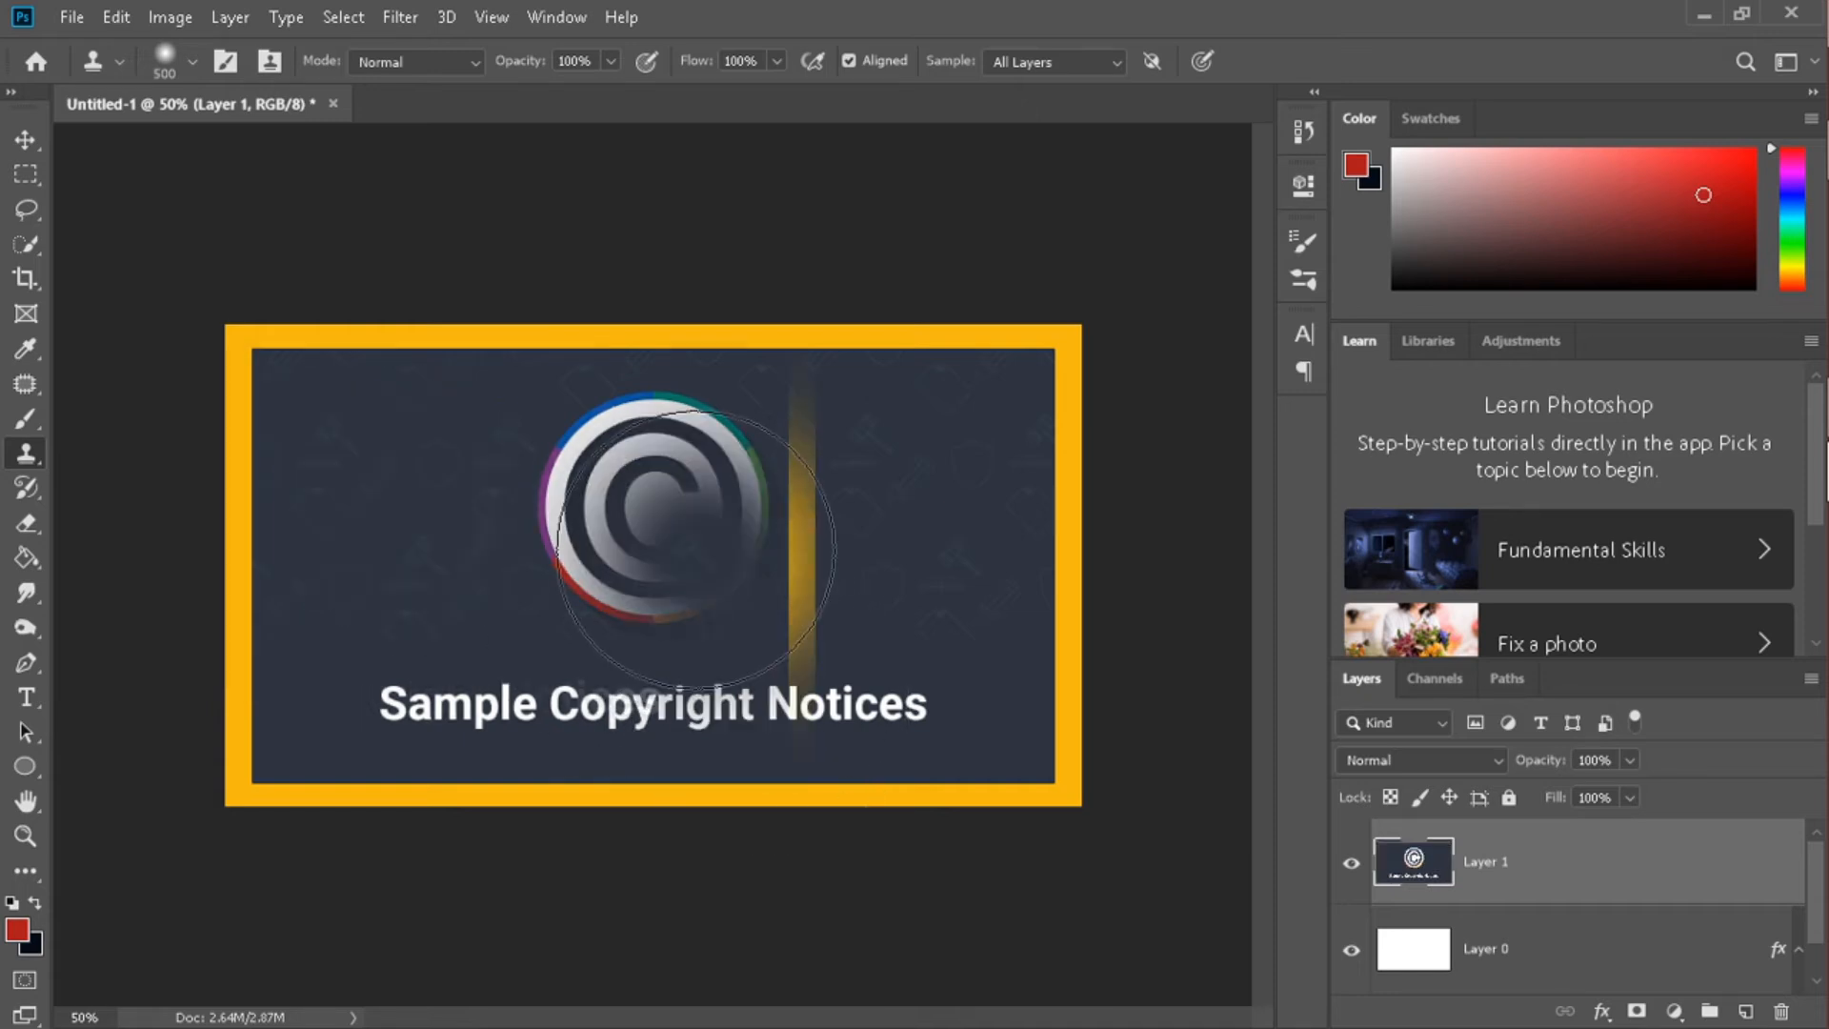
Resample the copyright logo's center, clone a copy to its left, and undo the extra stamping over the original
alt+click(658, 505)
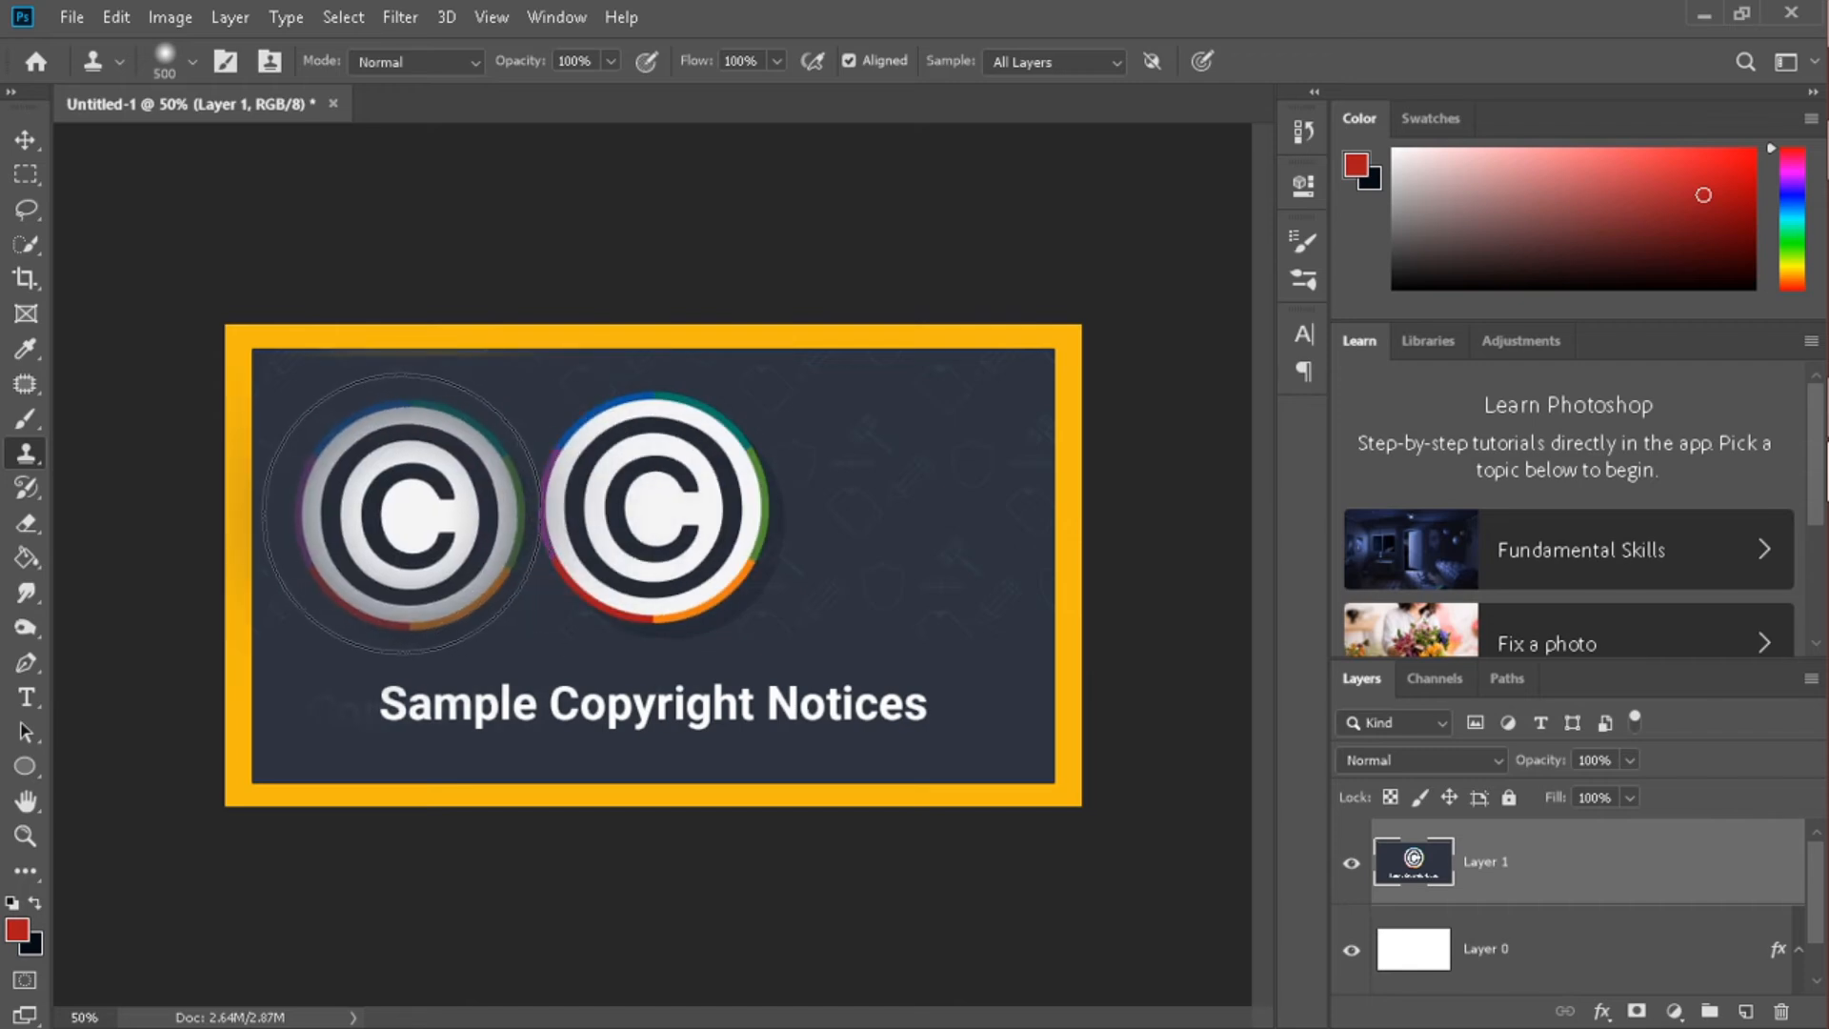
click(395, 506)
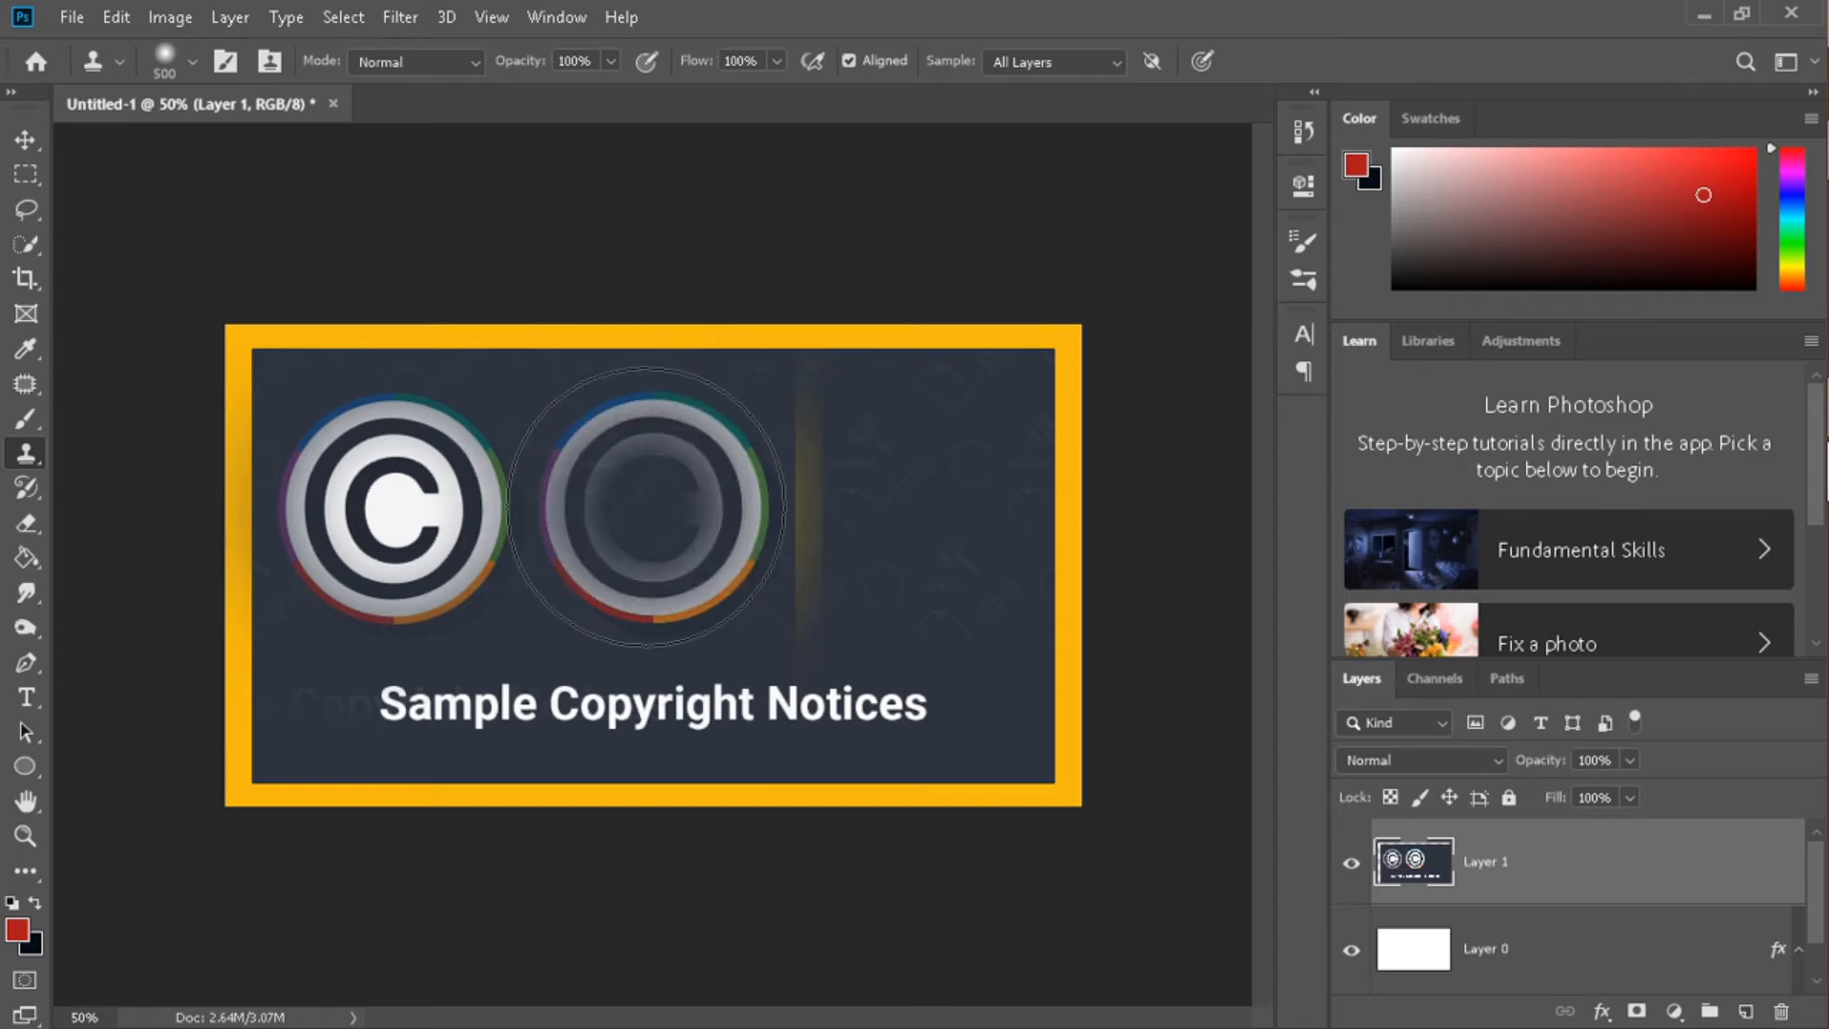
click(646, 507)
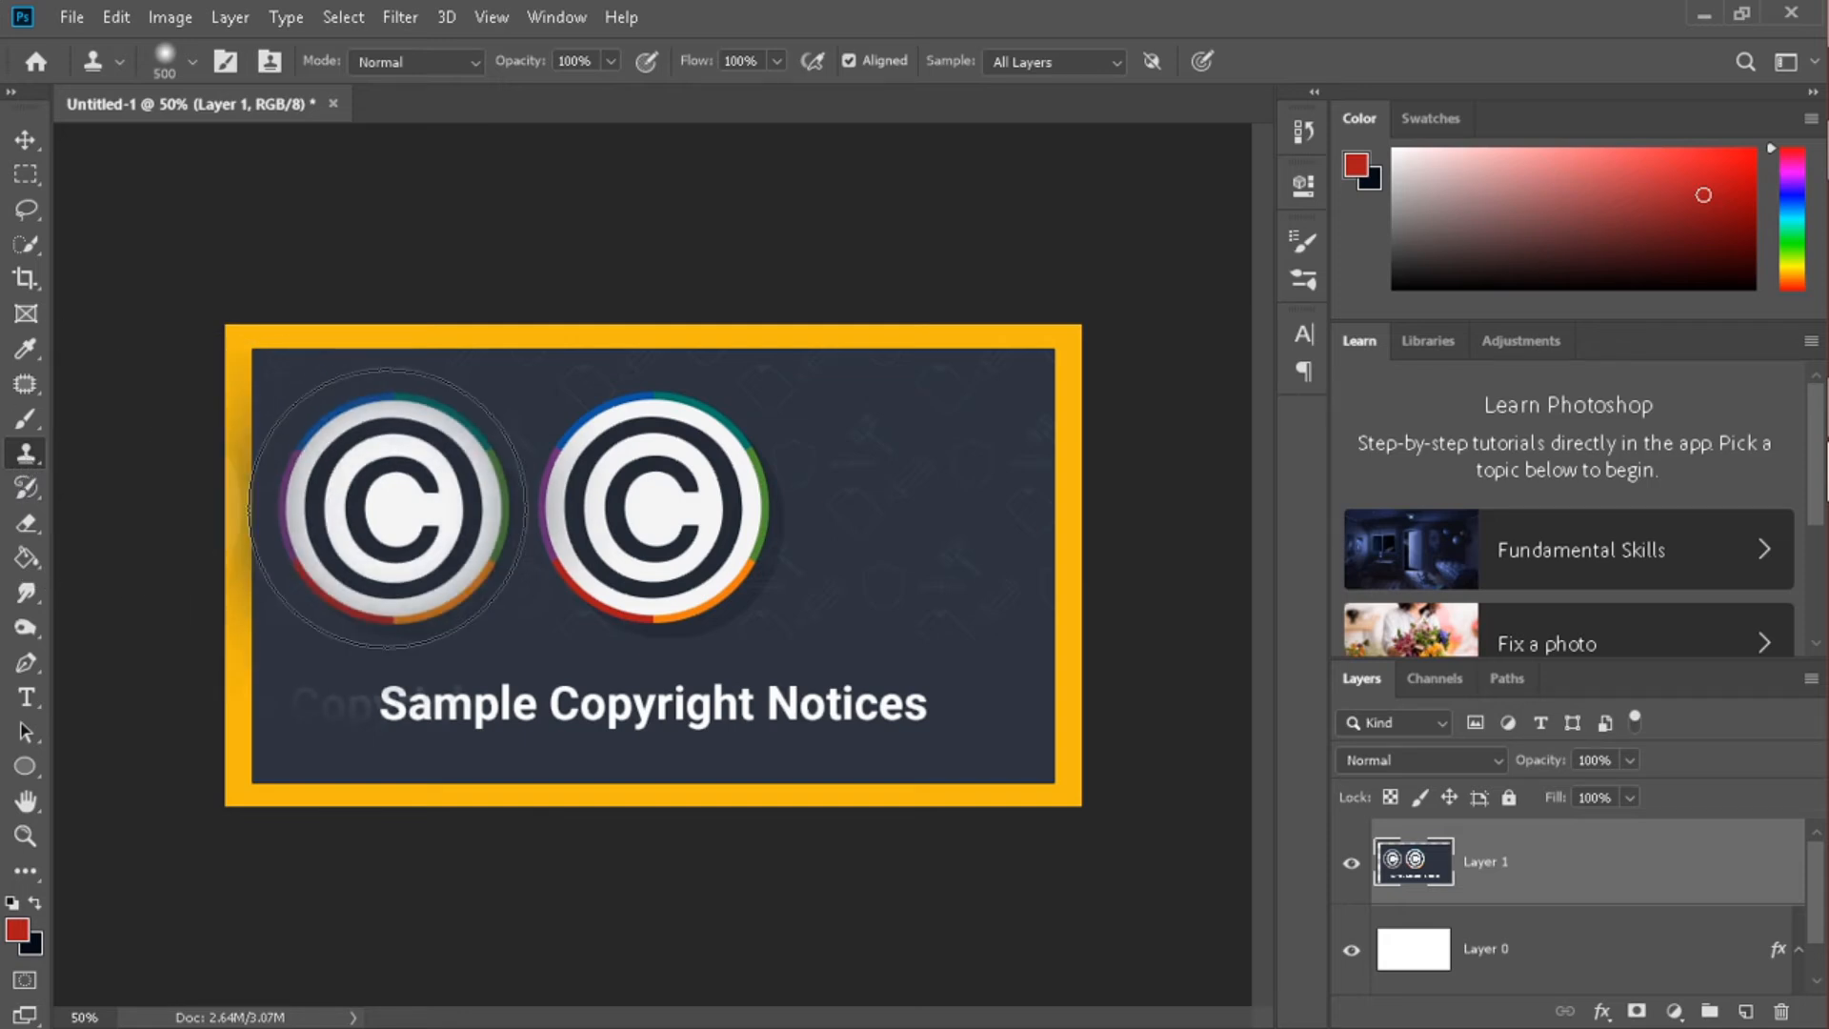
drag(619, 503, 657, 498)
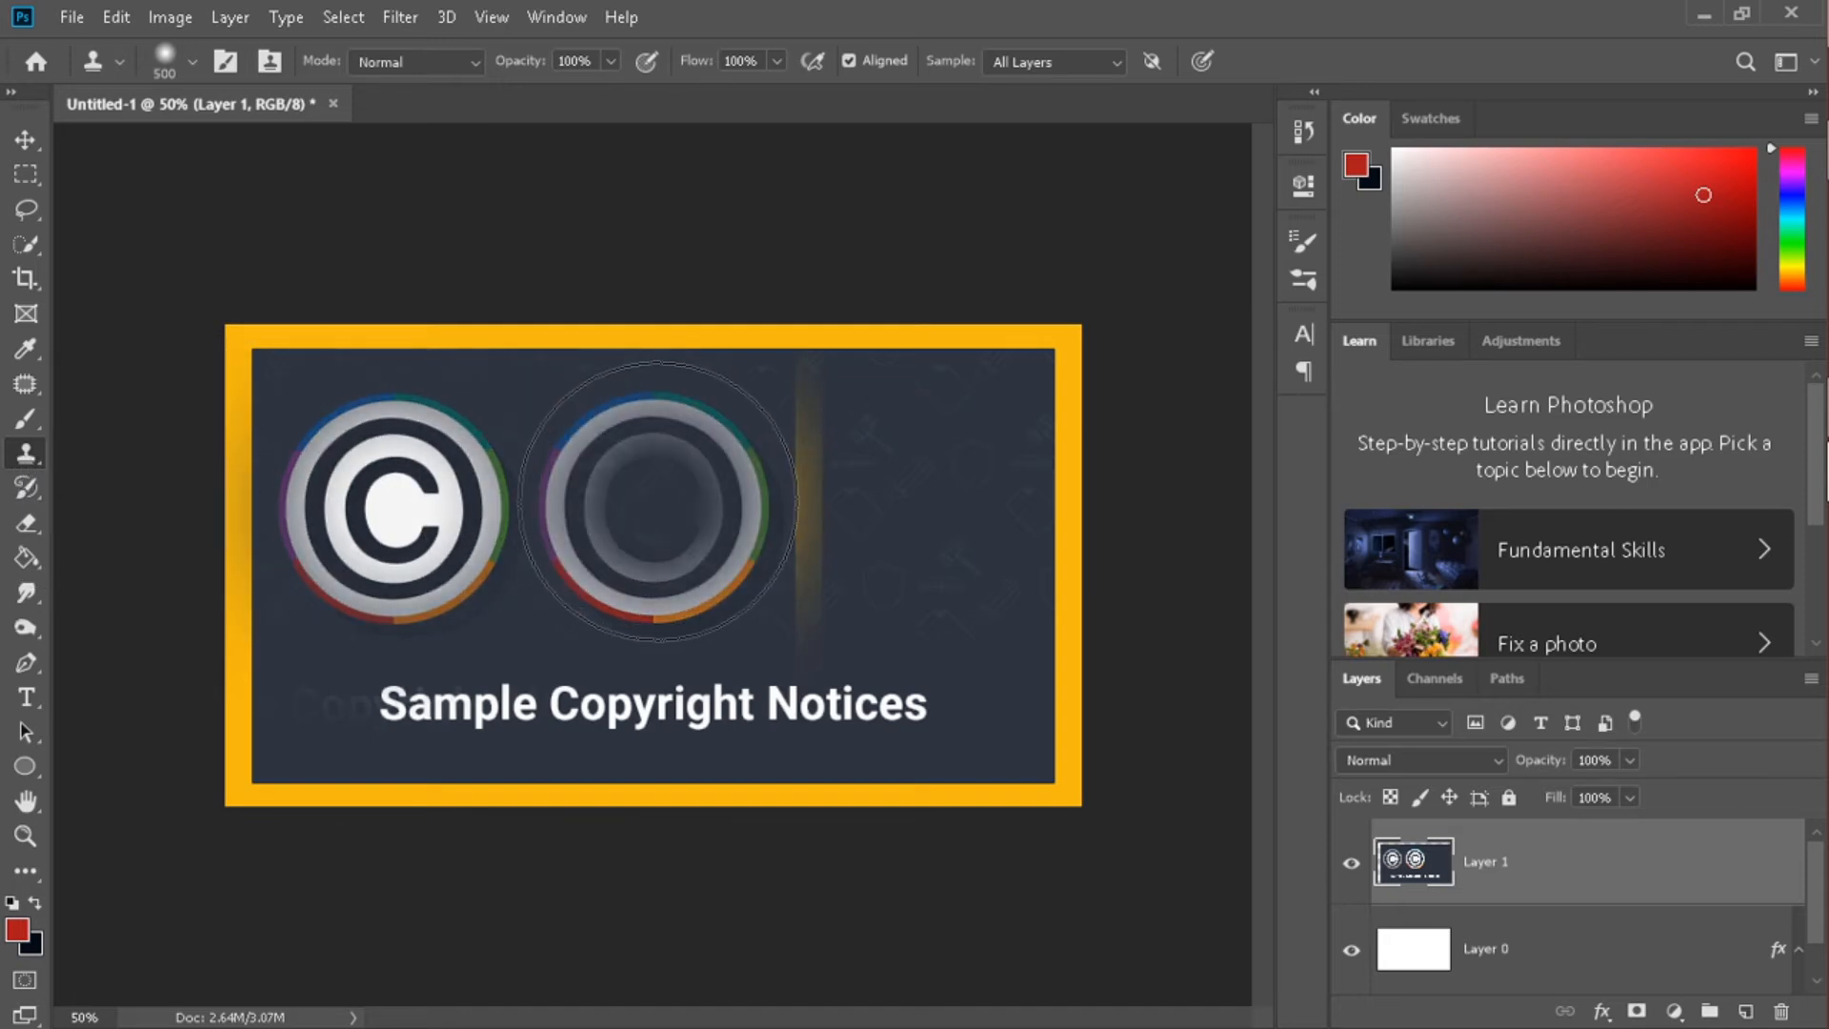
key(ctrl+z)
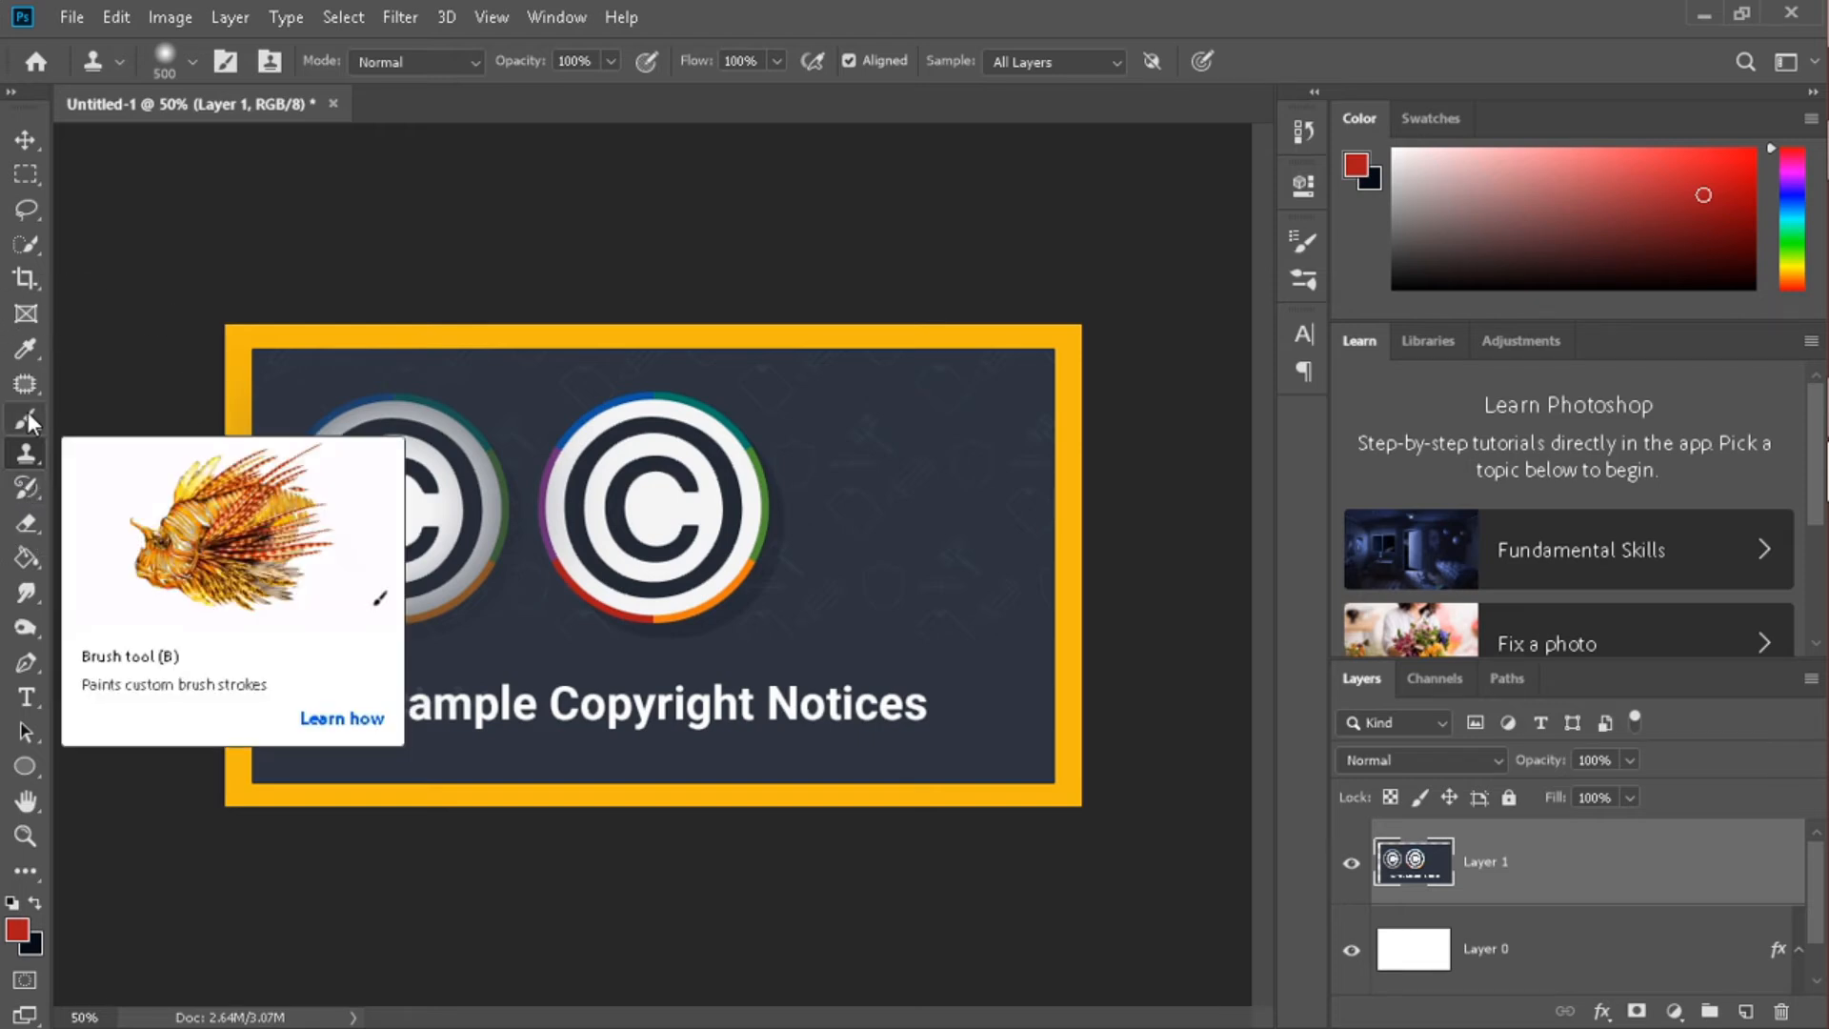
Choose the Eraser tool and set its brush size to 125 px
click(20, 514)
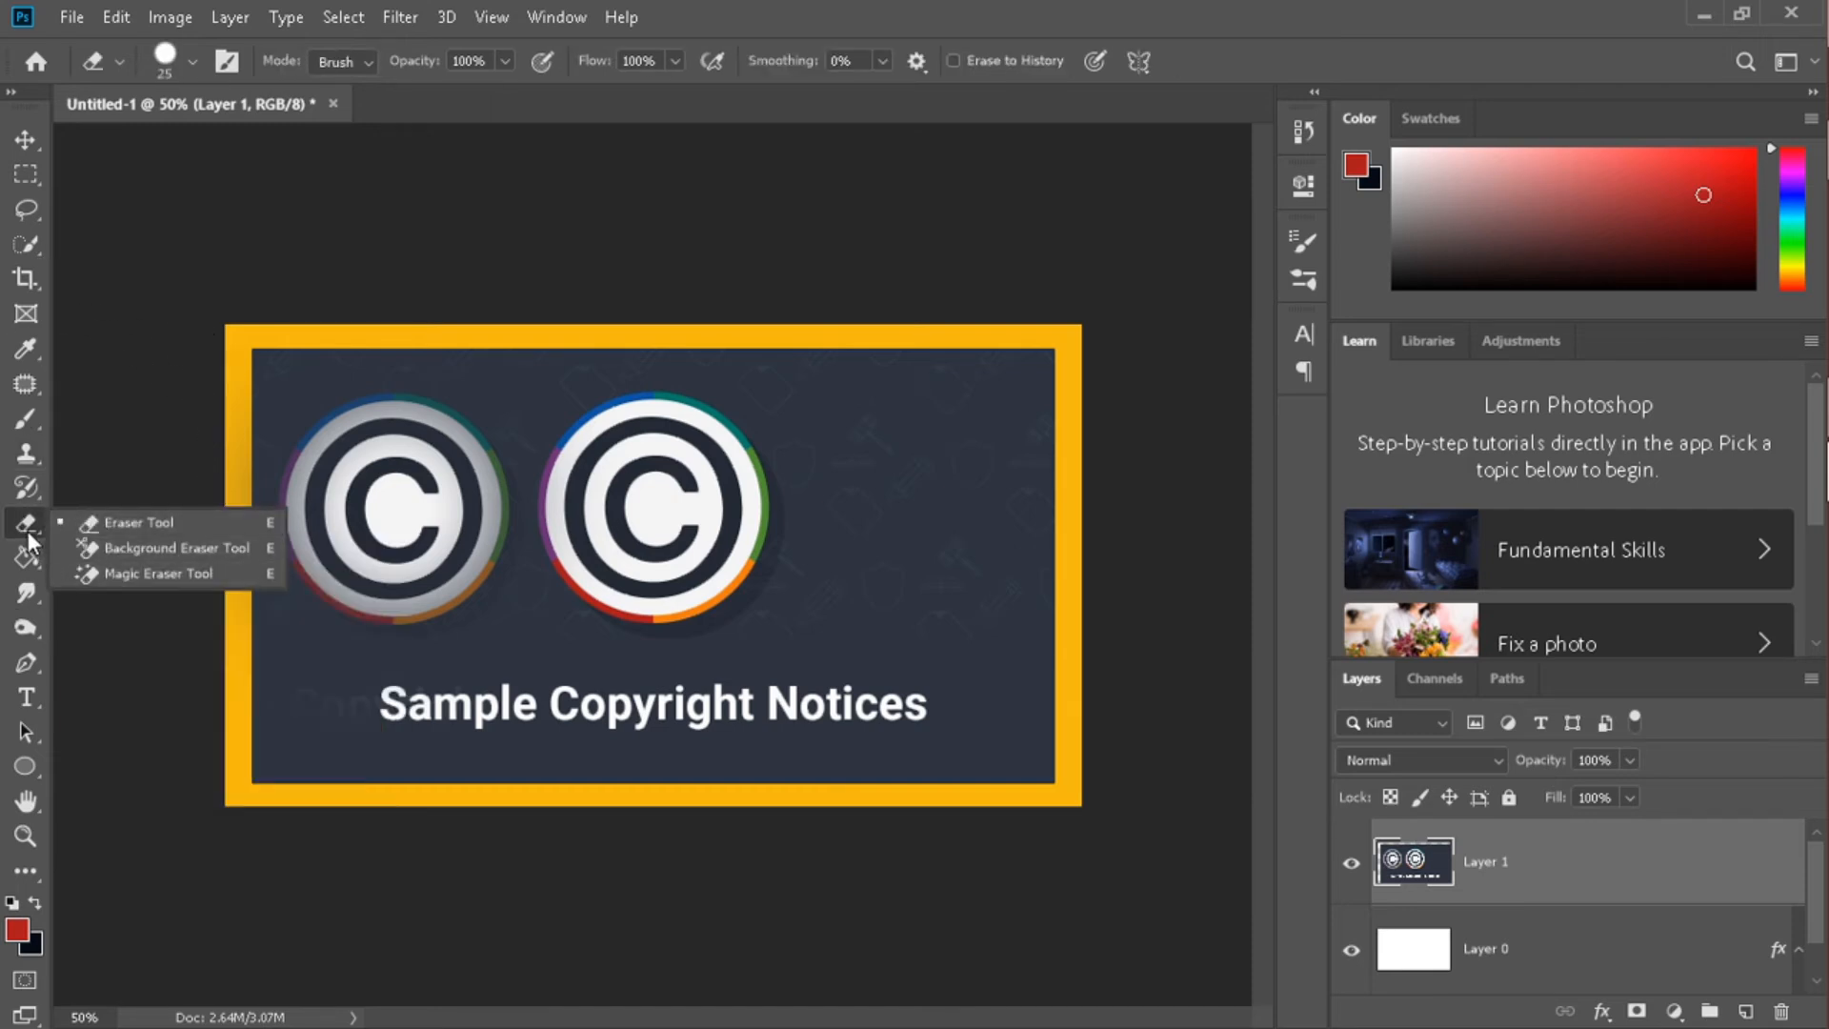
click(121, 519)
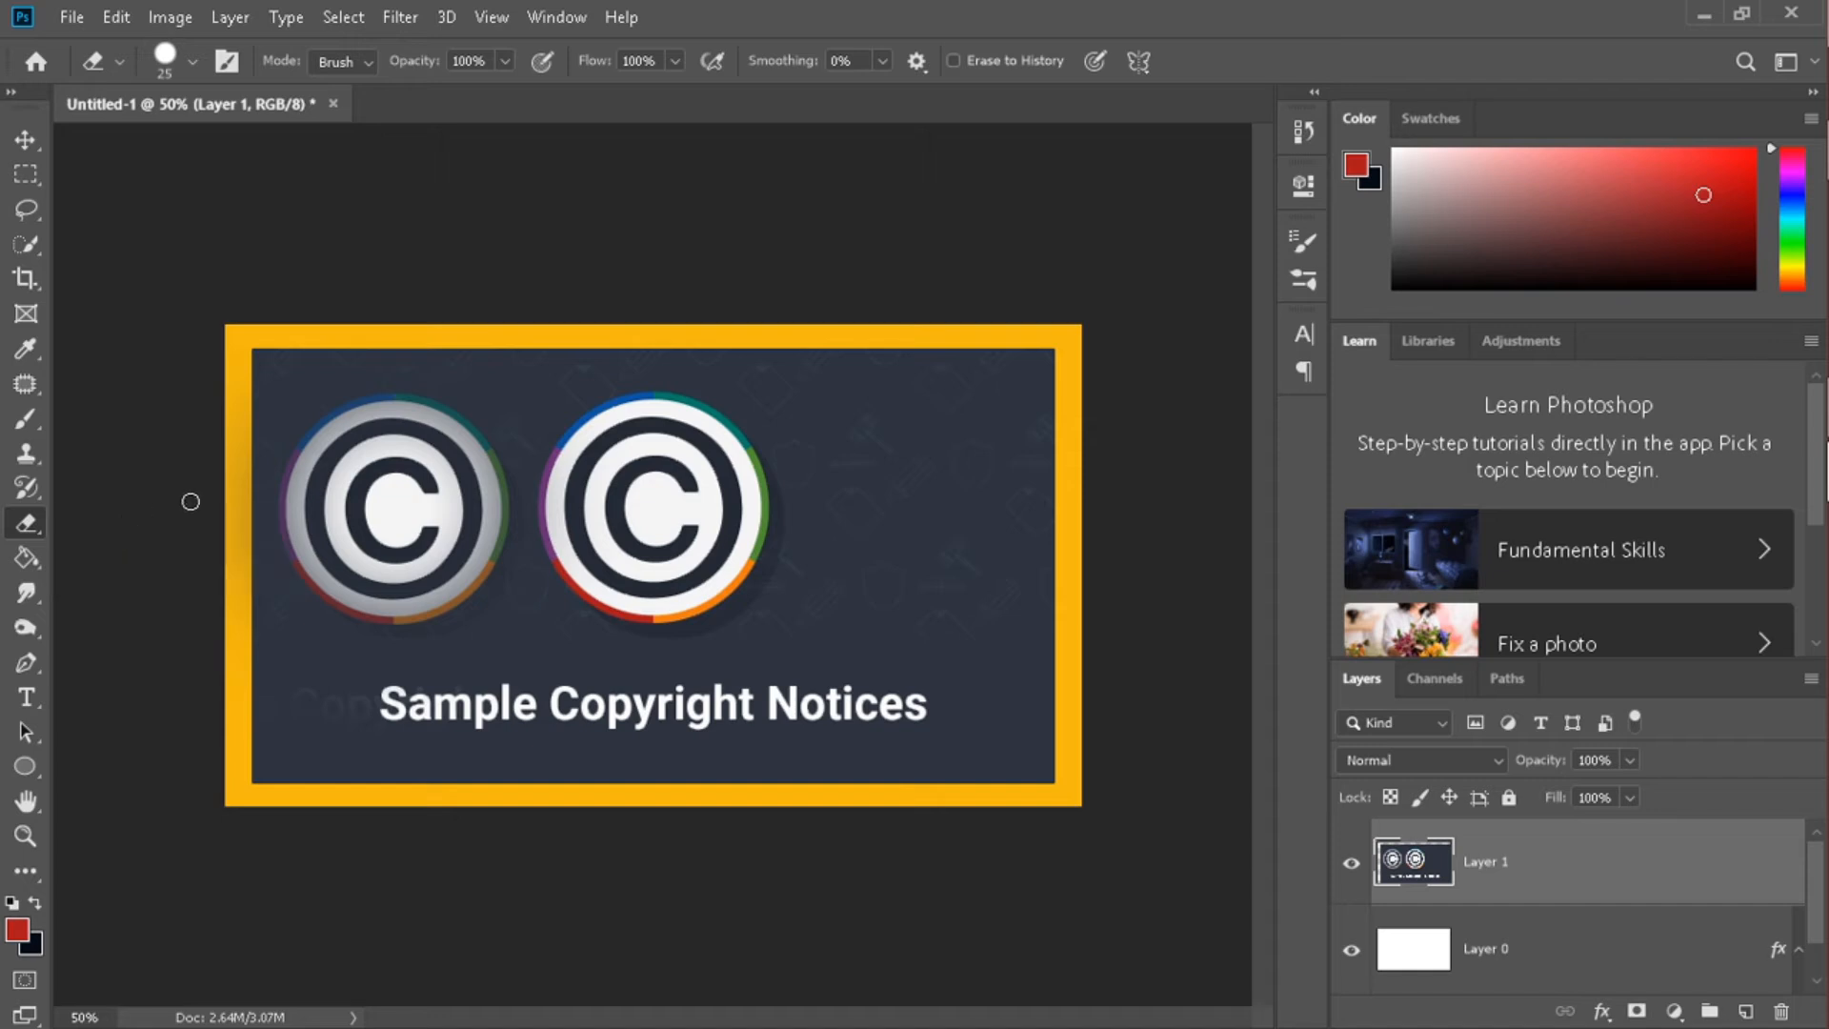
key(bracketright)
key(bracketright)
key(bracketright)
key(bracketright)
key(bracketright)
key(bracketright)
key(bracketright)
key(bracketright)
key(bracketright)
key(bracketright)
key(bracketright)
key(bracketright)
key(bracketright)
key(bracketright)
key(bracketright)
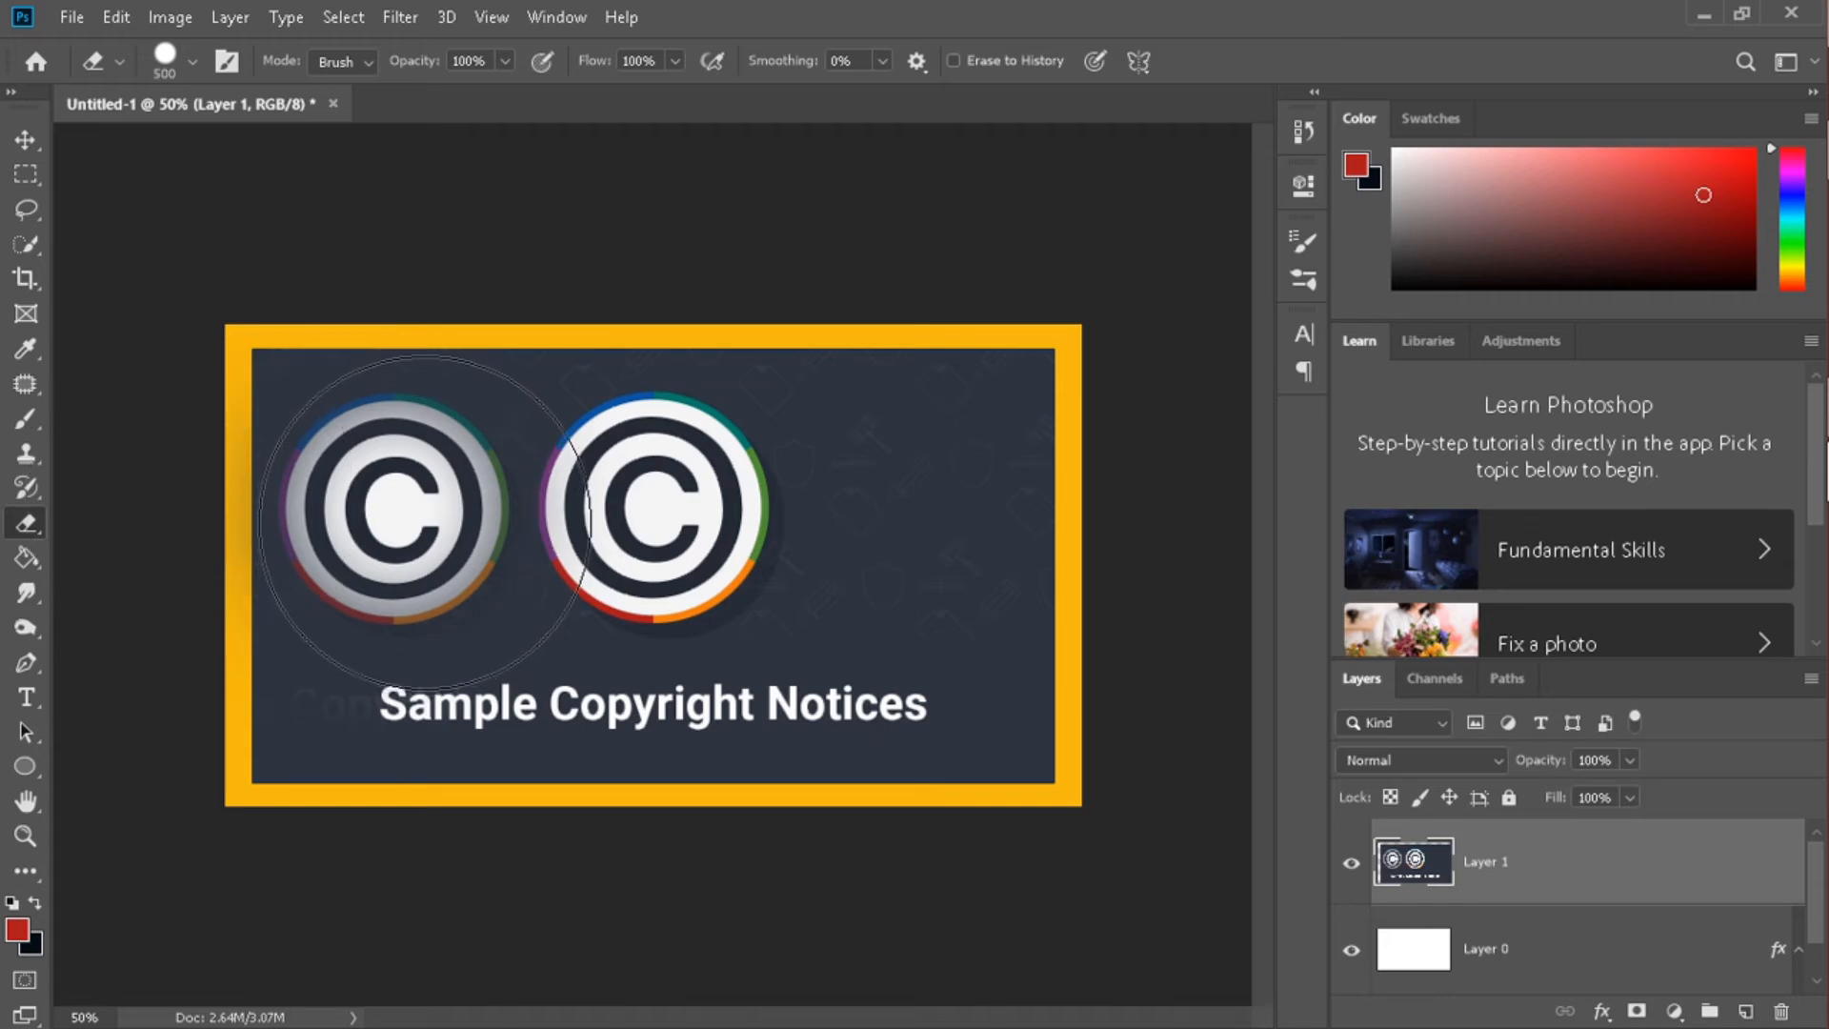
key(bracketleft)
key(bracketleft)
key(bracketleft)
key(bracketleft)
key(bracketleft)
key(bracketleft)
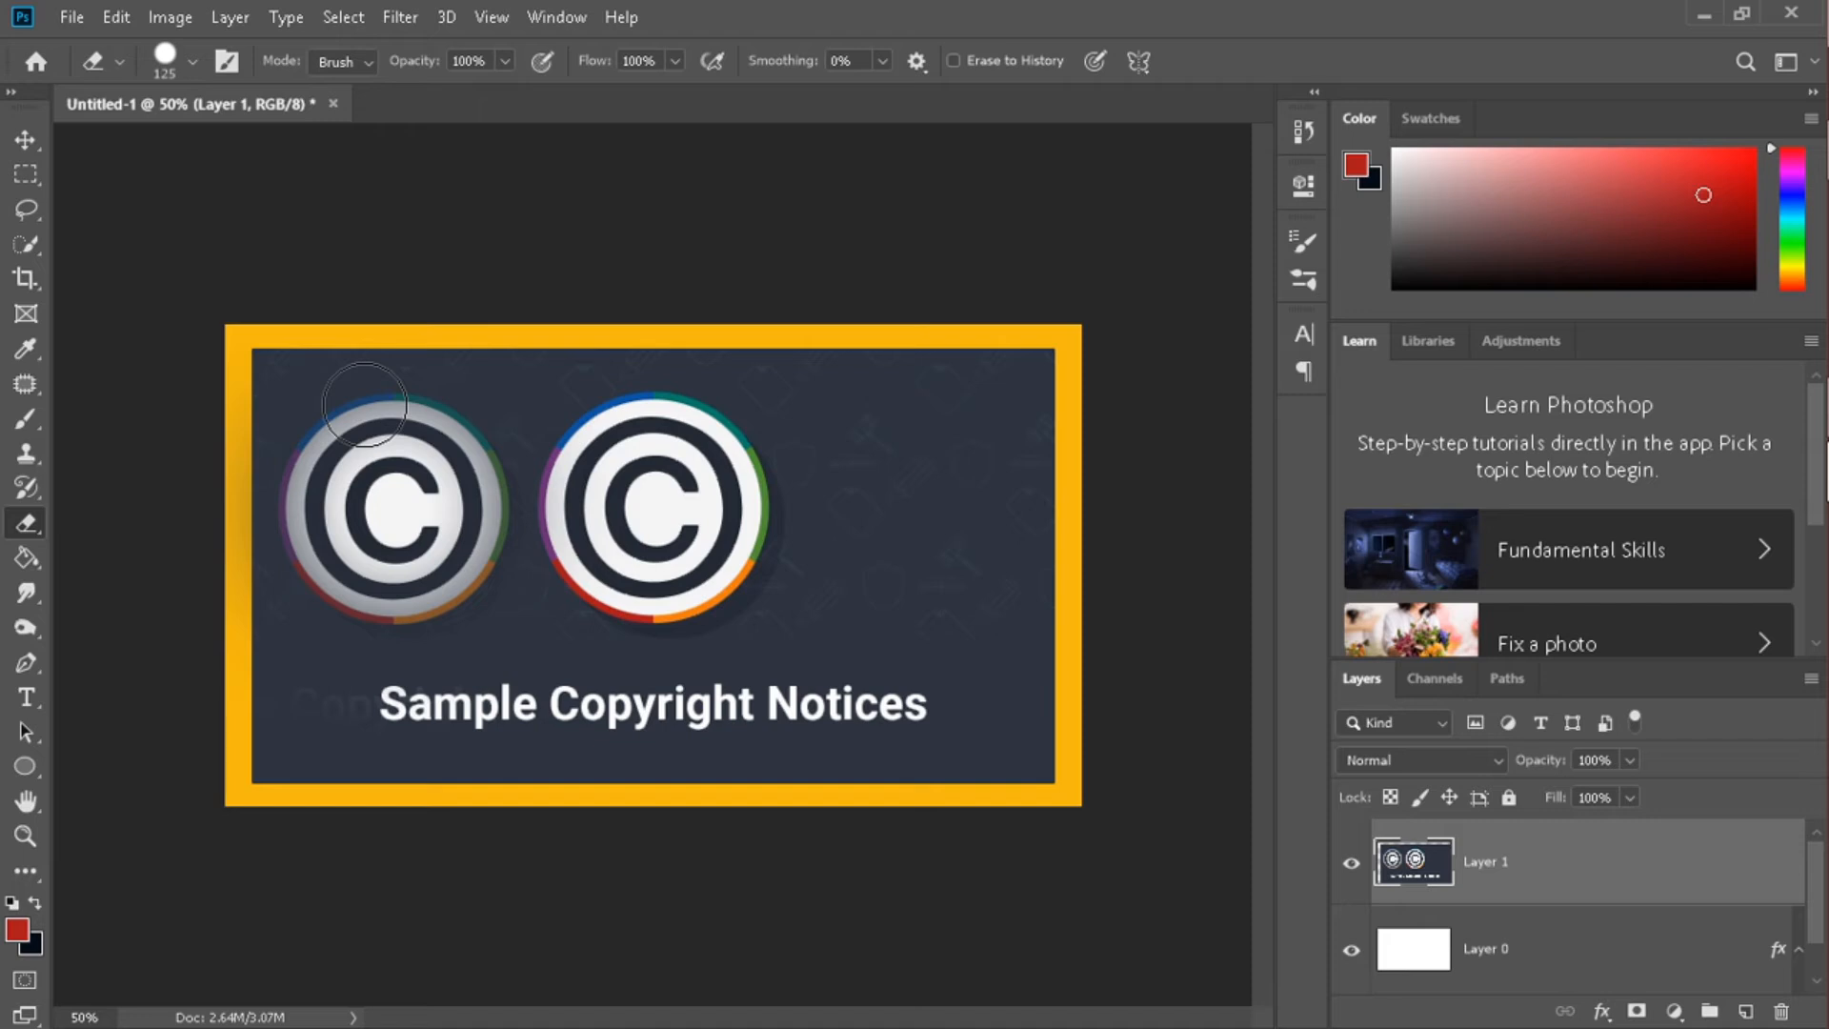
Erase the cloned copyright logo and the "Sample Copyright Notices" title from Layer 1
mouse_move(365, 405)
mouse_down()
mouse_move(333, 419)
mouse_move(291, 529)
mouse_up()
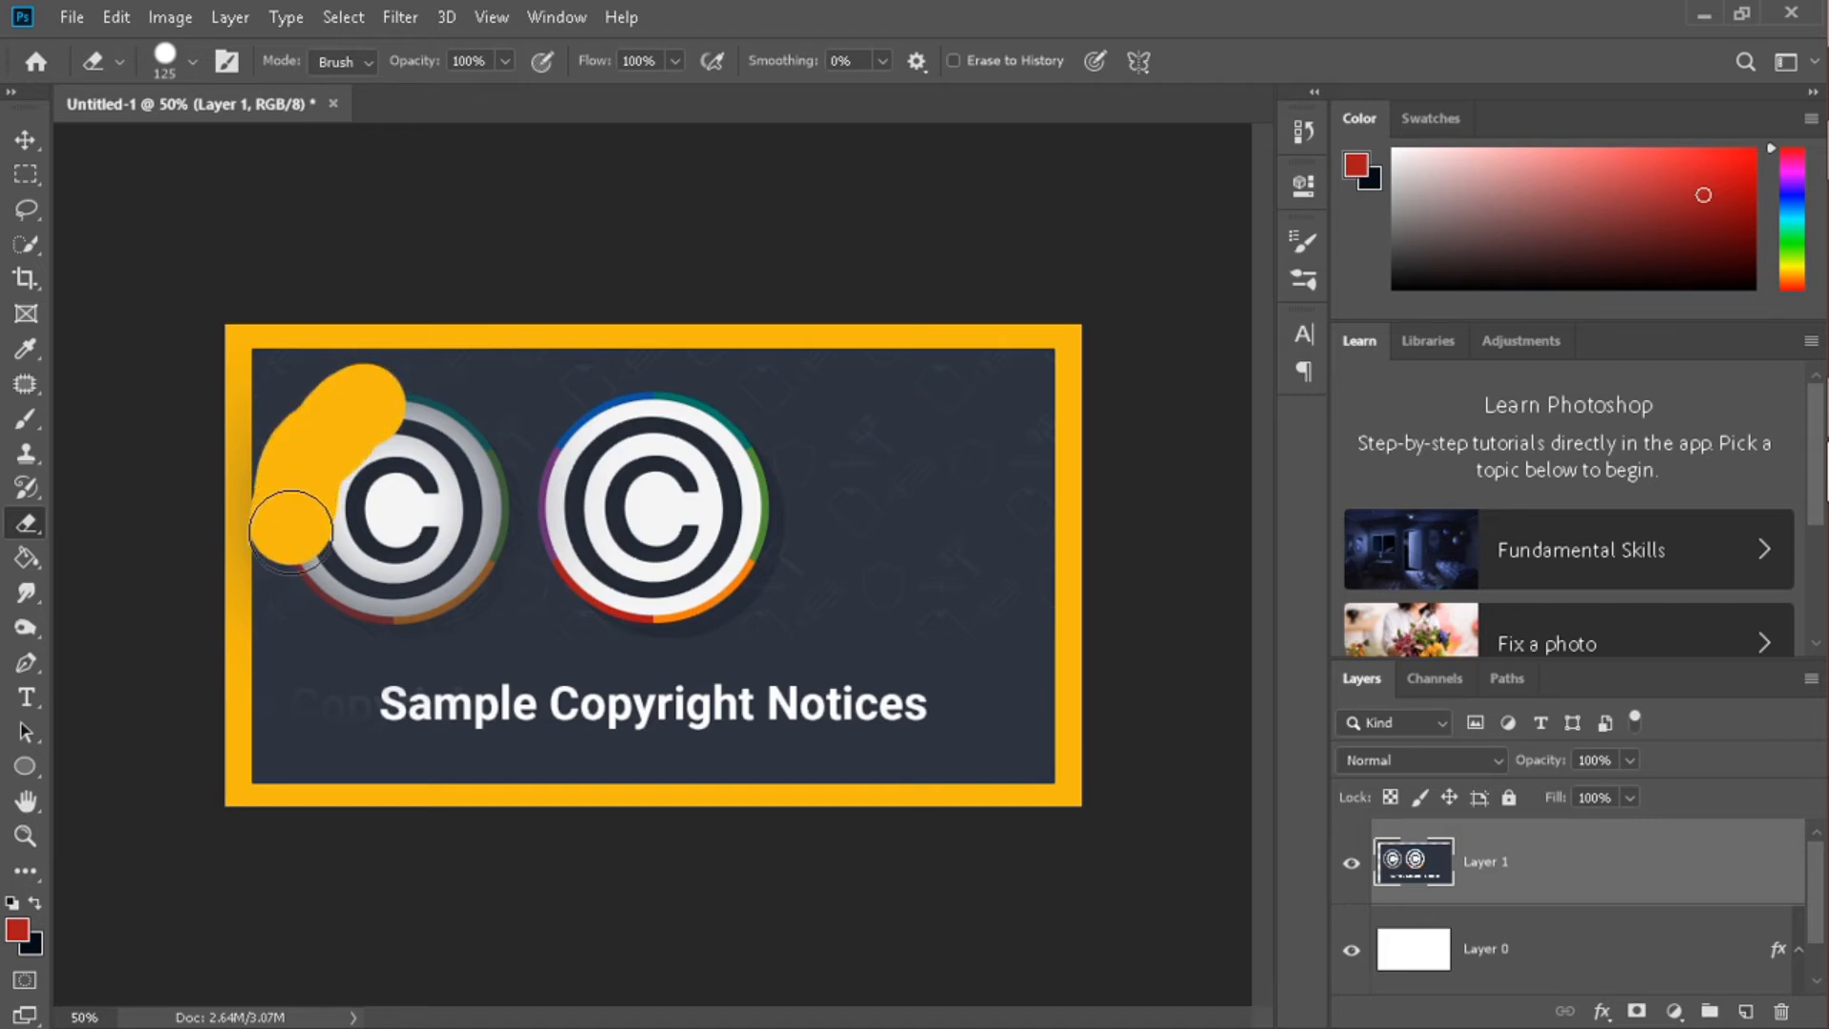
mouse_move(290, 528)
mouse_down()
mouse_move(402, 474)
mouse_move(387, 408)
mouse_up()
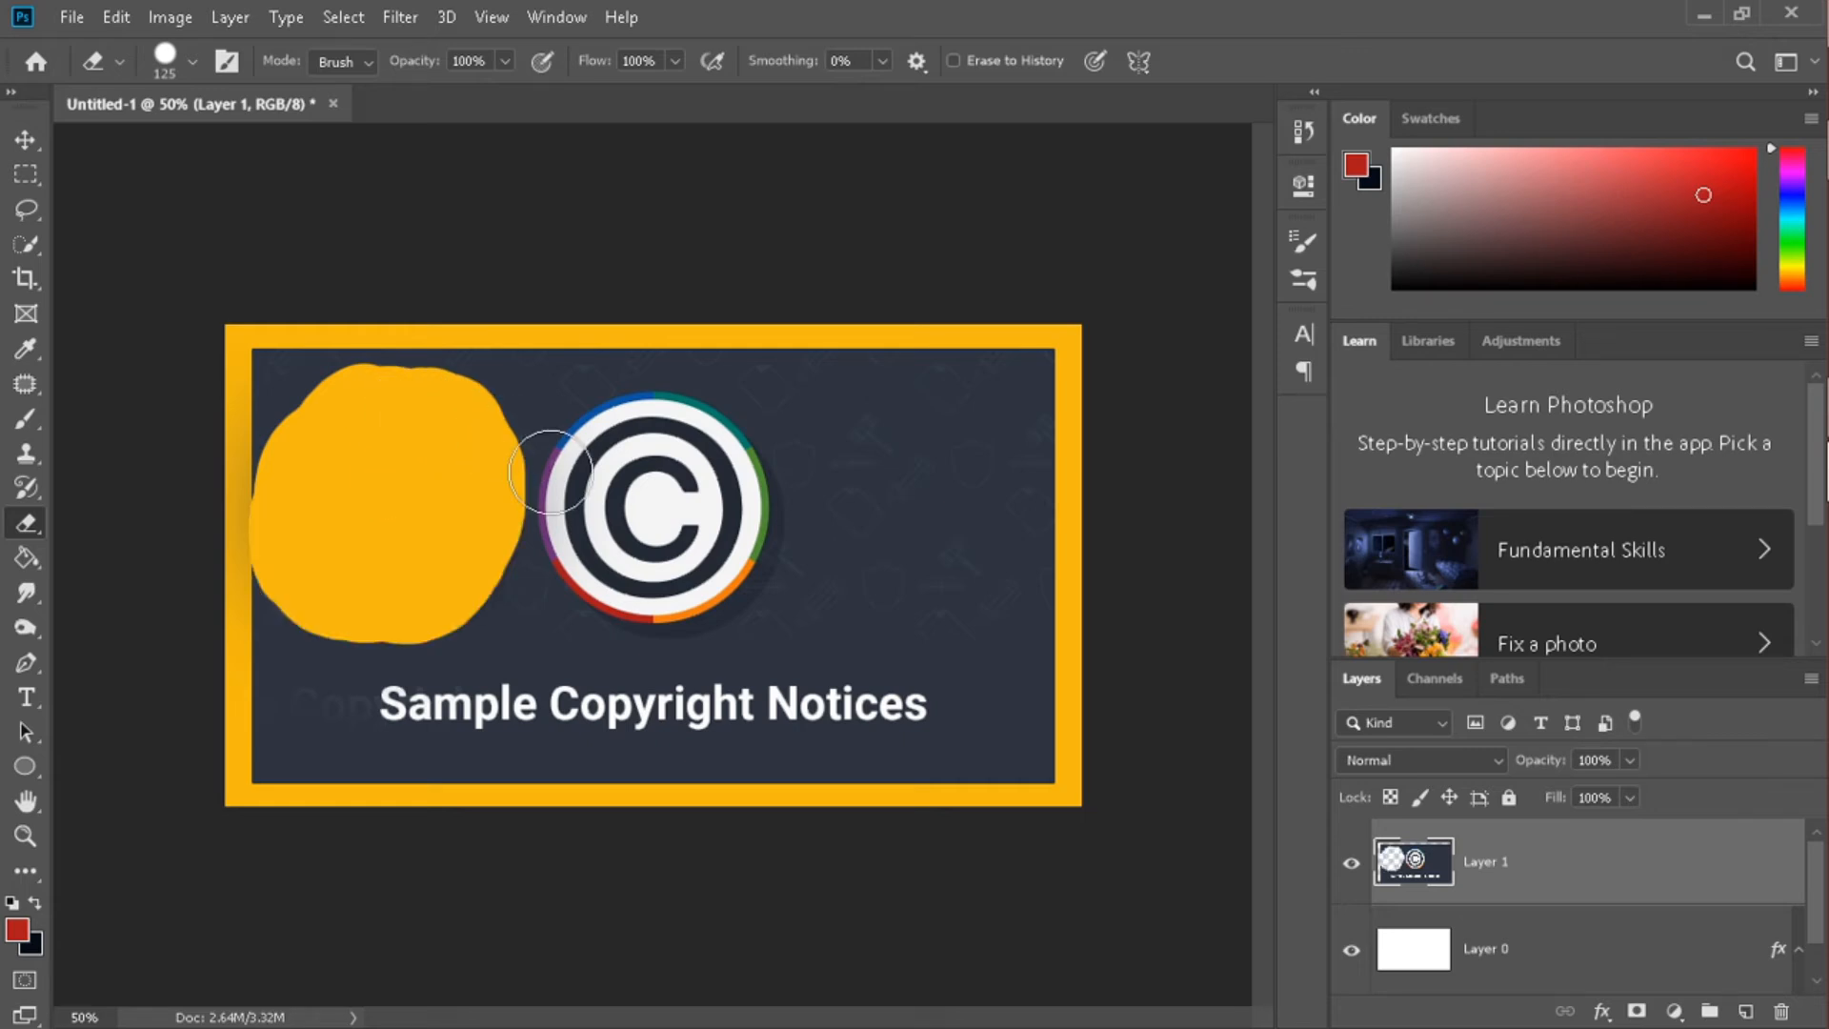
mouse_move(388, 705)
mouse_down()
mouse_move(907, 703)
mouse_move(832, 719)
mouse_move(513, 676)
mouse_up()
click(589, 699)
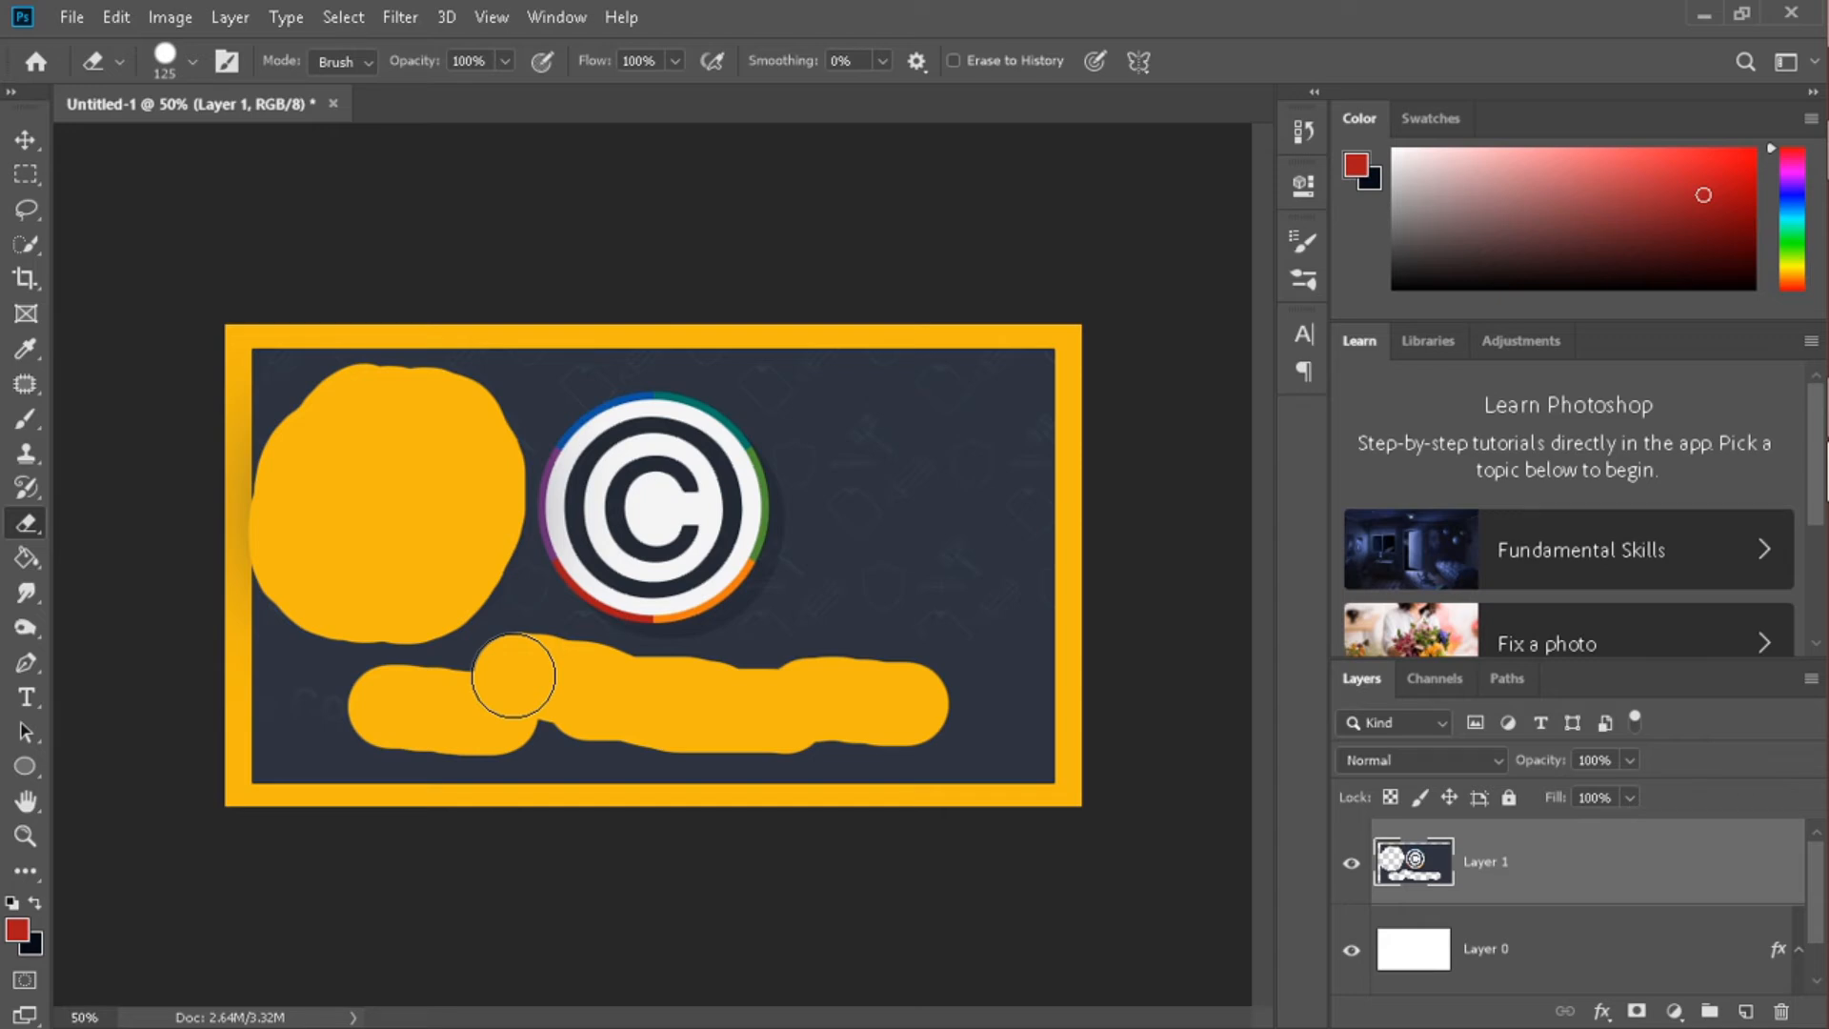
Erase the original copyright logo and a spot on the left yellow border of the image
mouse_move(705, 459)
mouse_down()
mouse_move(597, 453)
mouse_move(457, 484)
mouse_move(606, 626)
mouse_move(848, 517)
mouse_move(766, 445)
mouse_move(580, 462)
mouse_move(521, 605)
mouse_move(549, 614)
mouse_move(641, 556)
mouse_up()
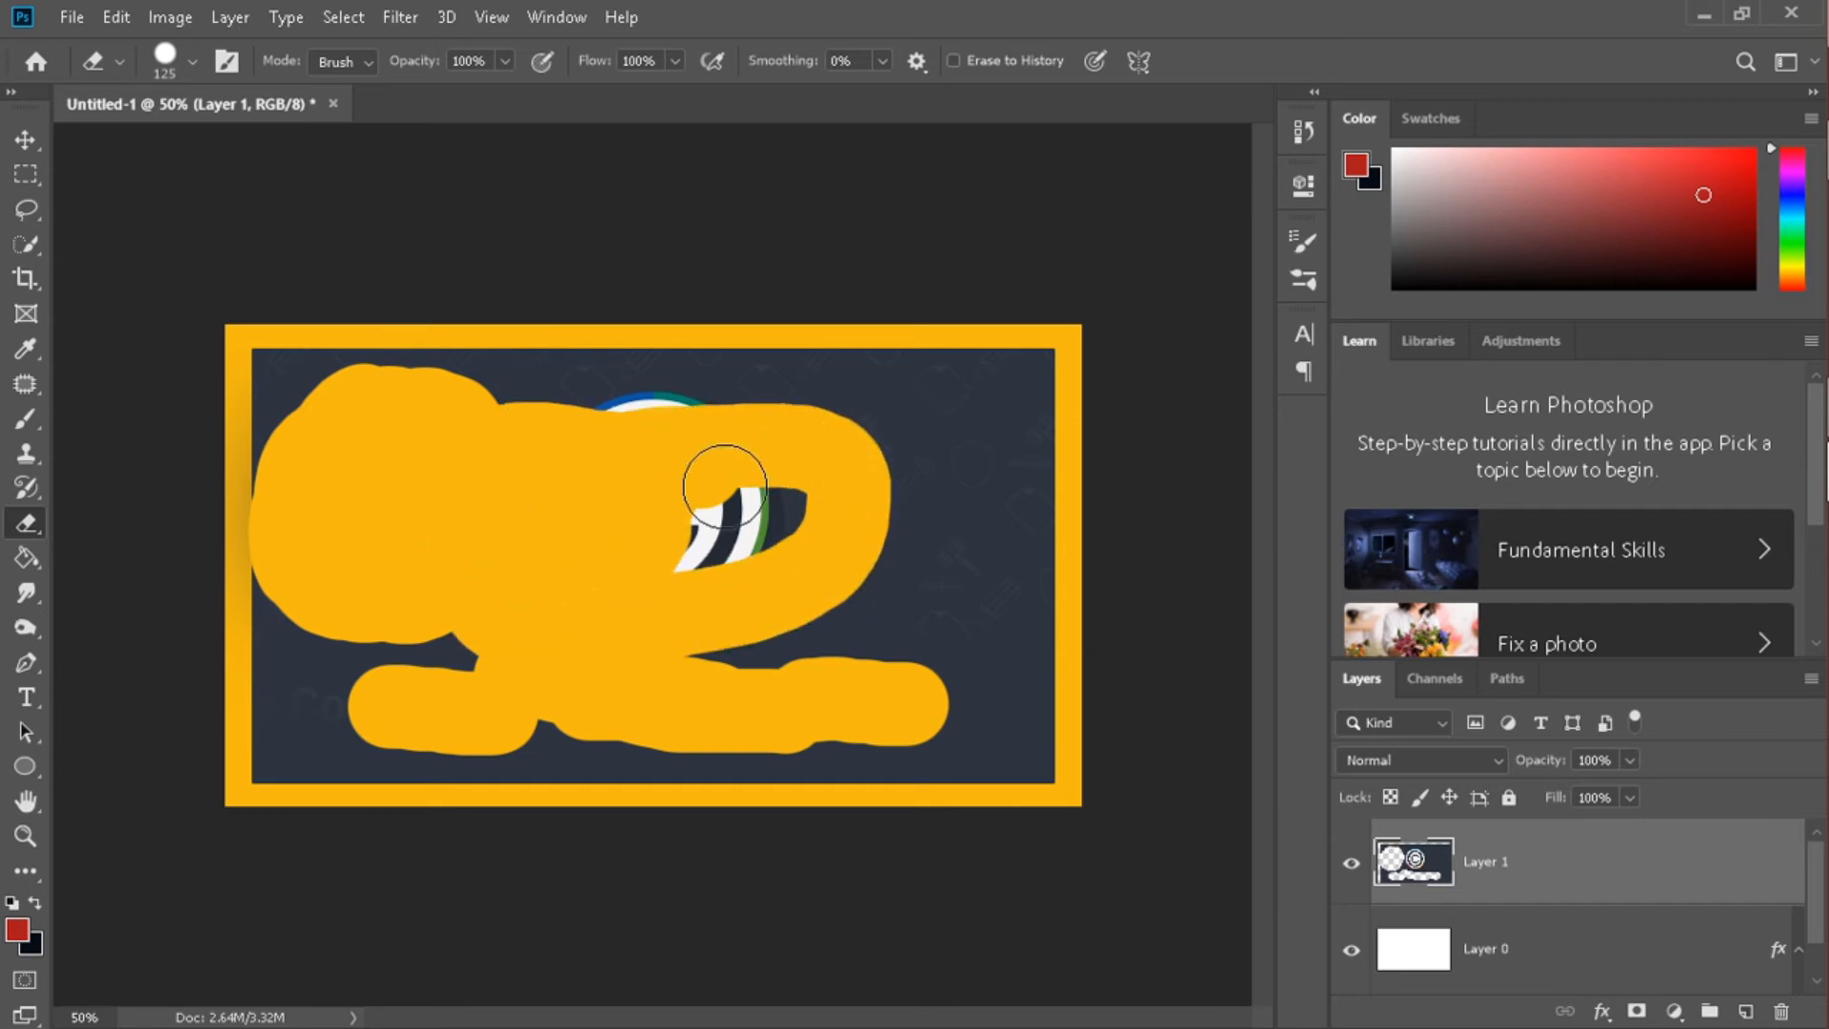
drag(725, 487, 584, 432)
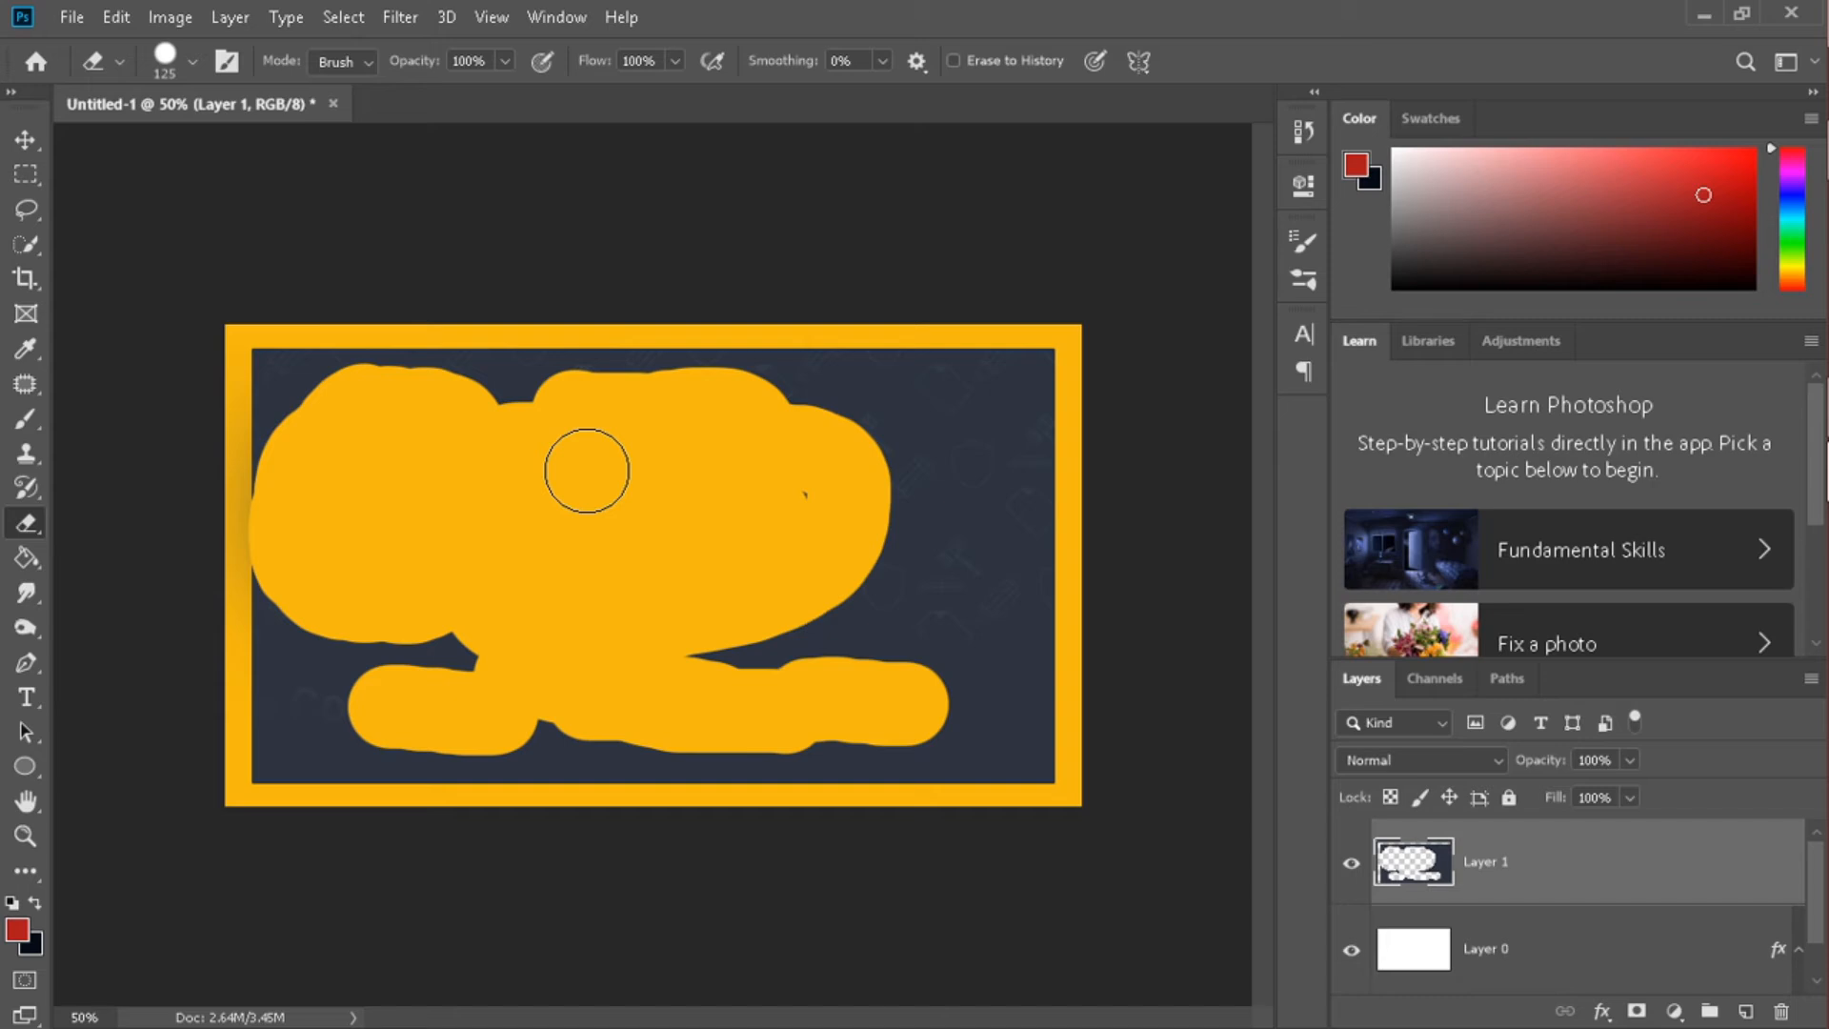
click(245, 498)
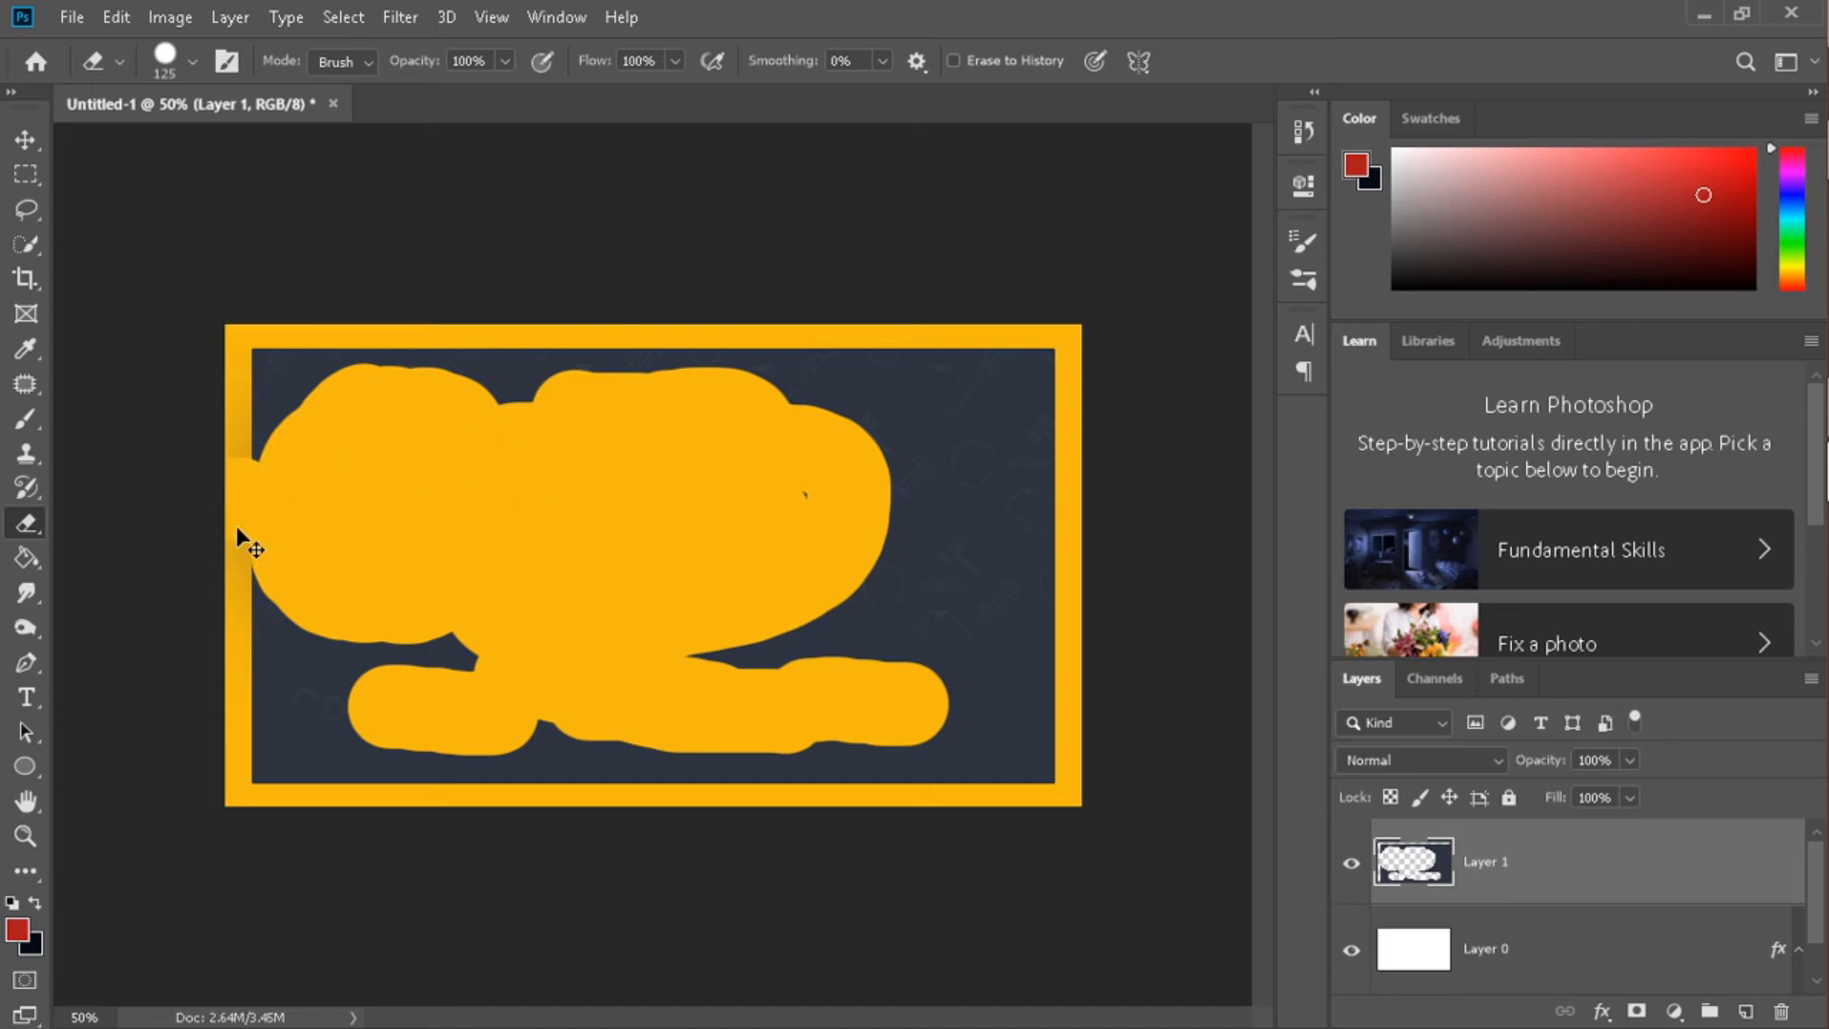
Undo all eraser strokes on Layer 1, restoring both copyright logos and the title
key(ctrl+z)
key(ctrl+z)
key(ctrl+z)
key(ctrl+z)
key(ctrl+z)
key(ctrl+z)
key(ctrl+z)
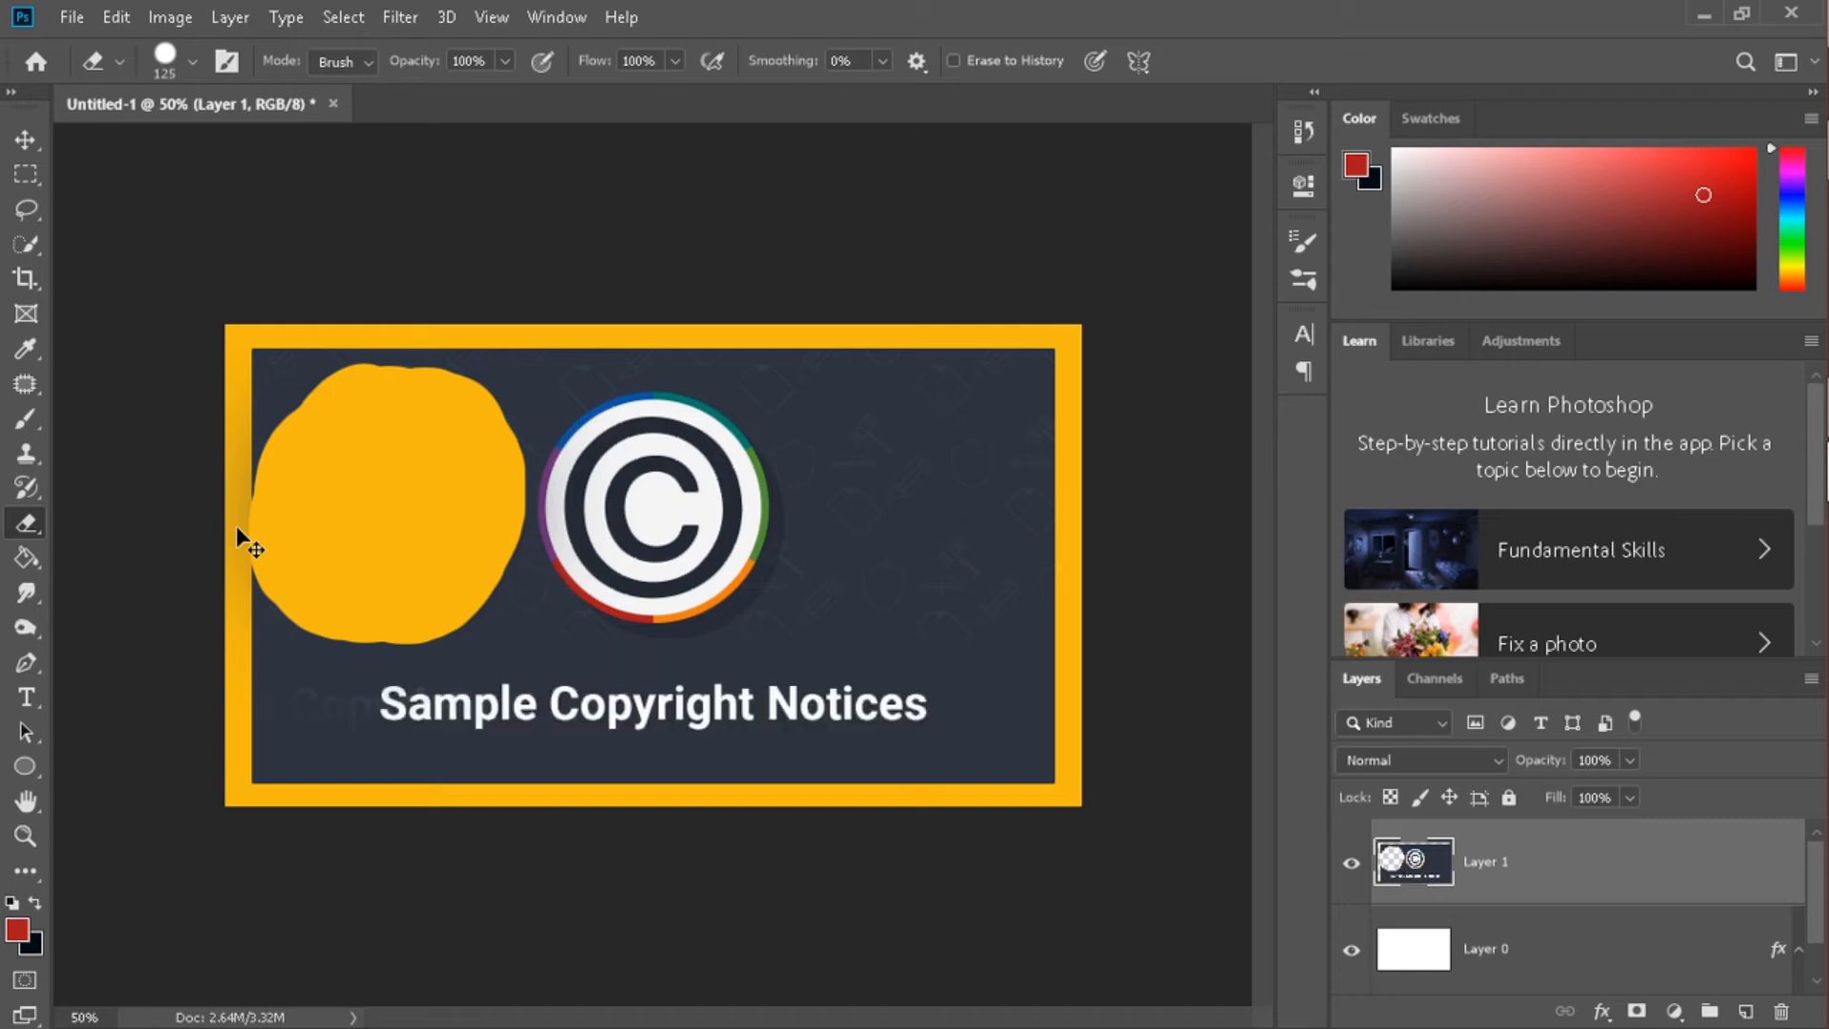
key(ctrl+z)
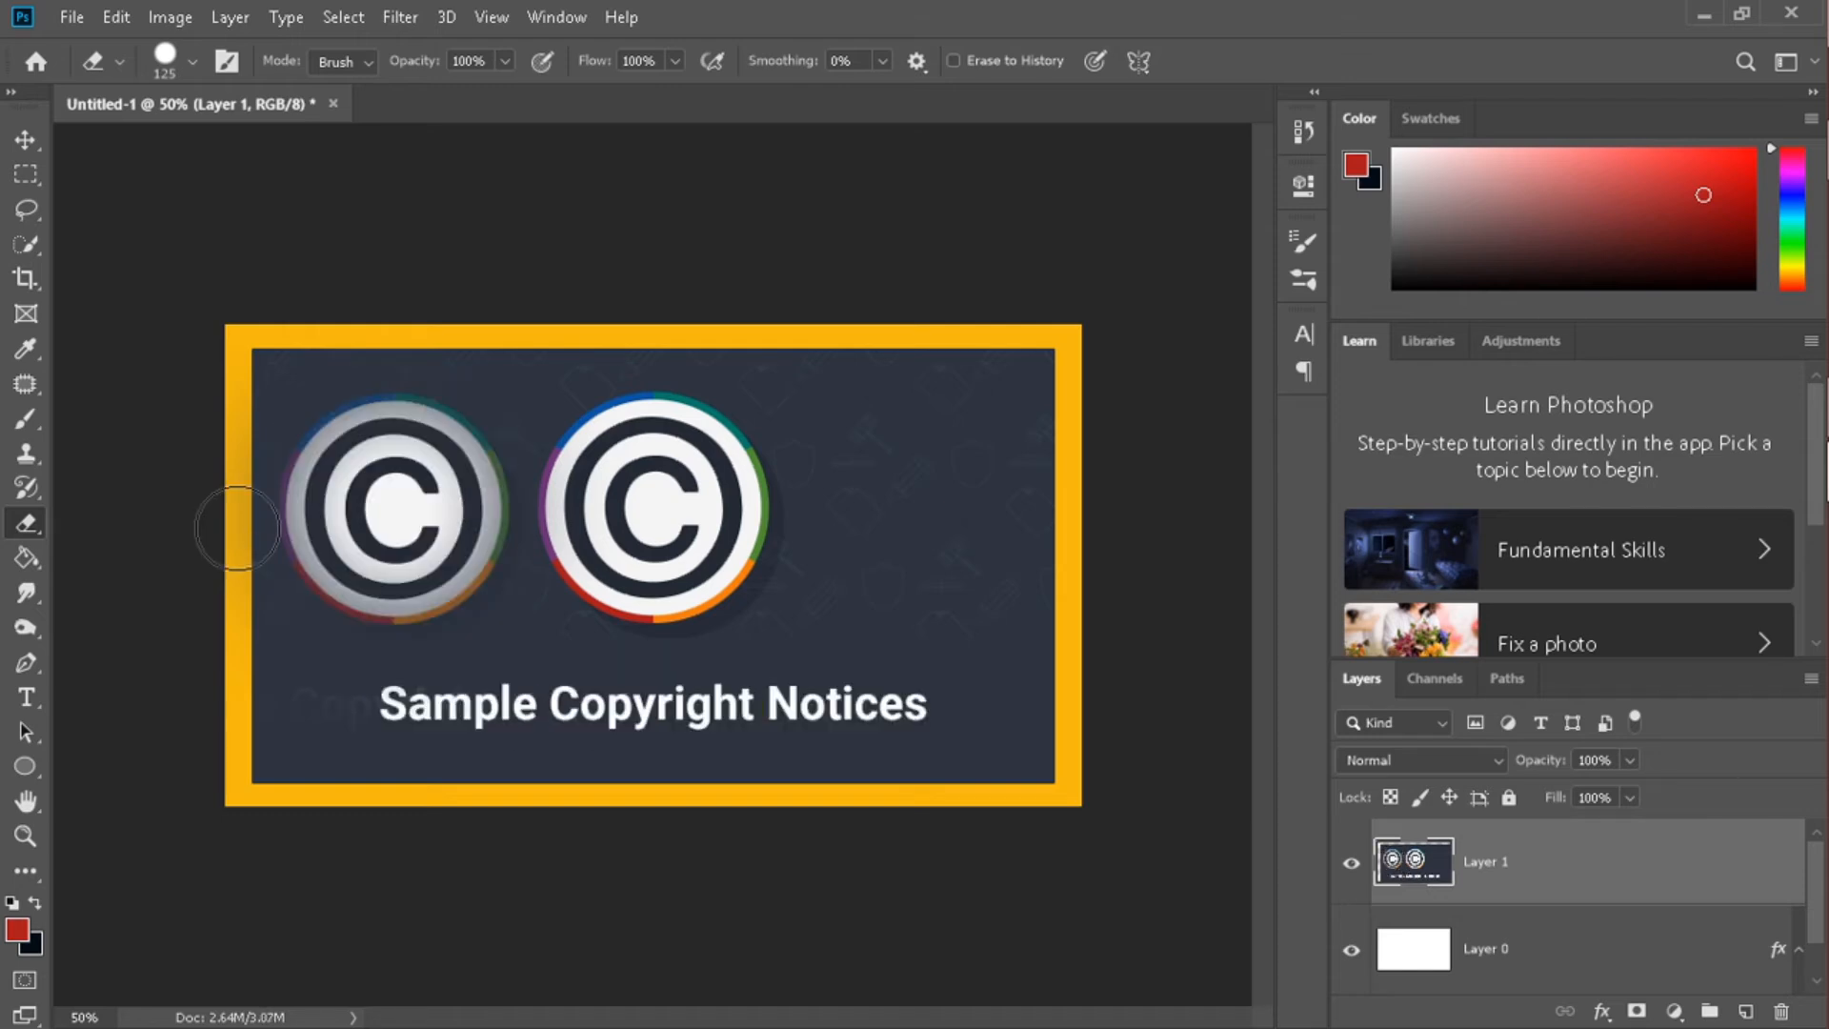
Undo the Clone Stamp strokes that duplicated the copyright logo on Layer 1
key(ctrl+z)
key(ctrl+z)
key(ctrl+z)
key(ctrl+z)
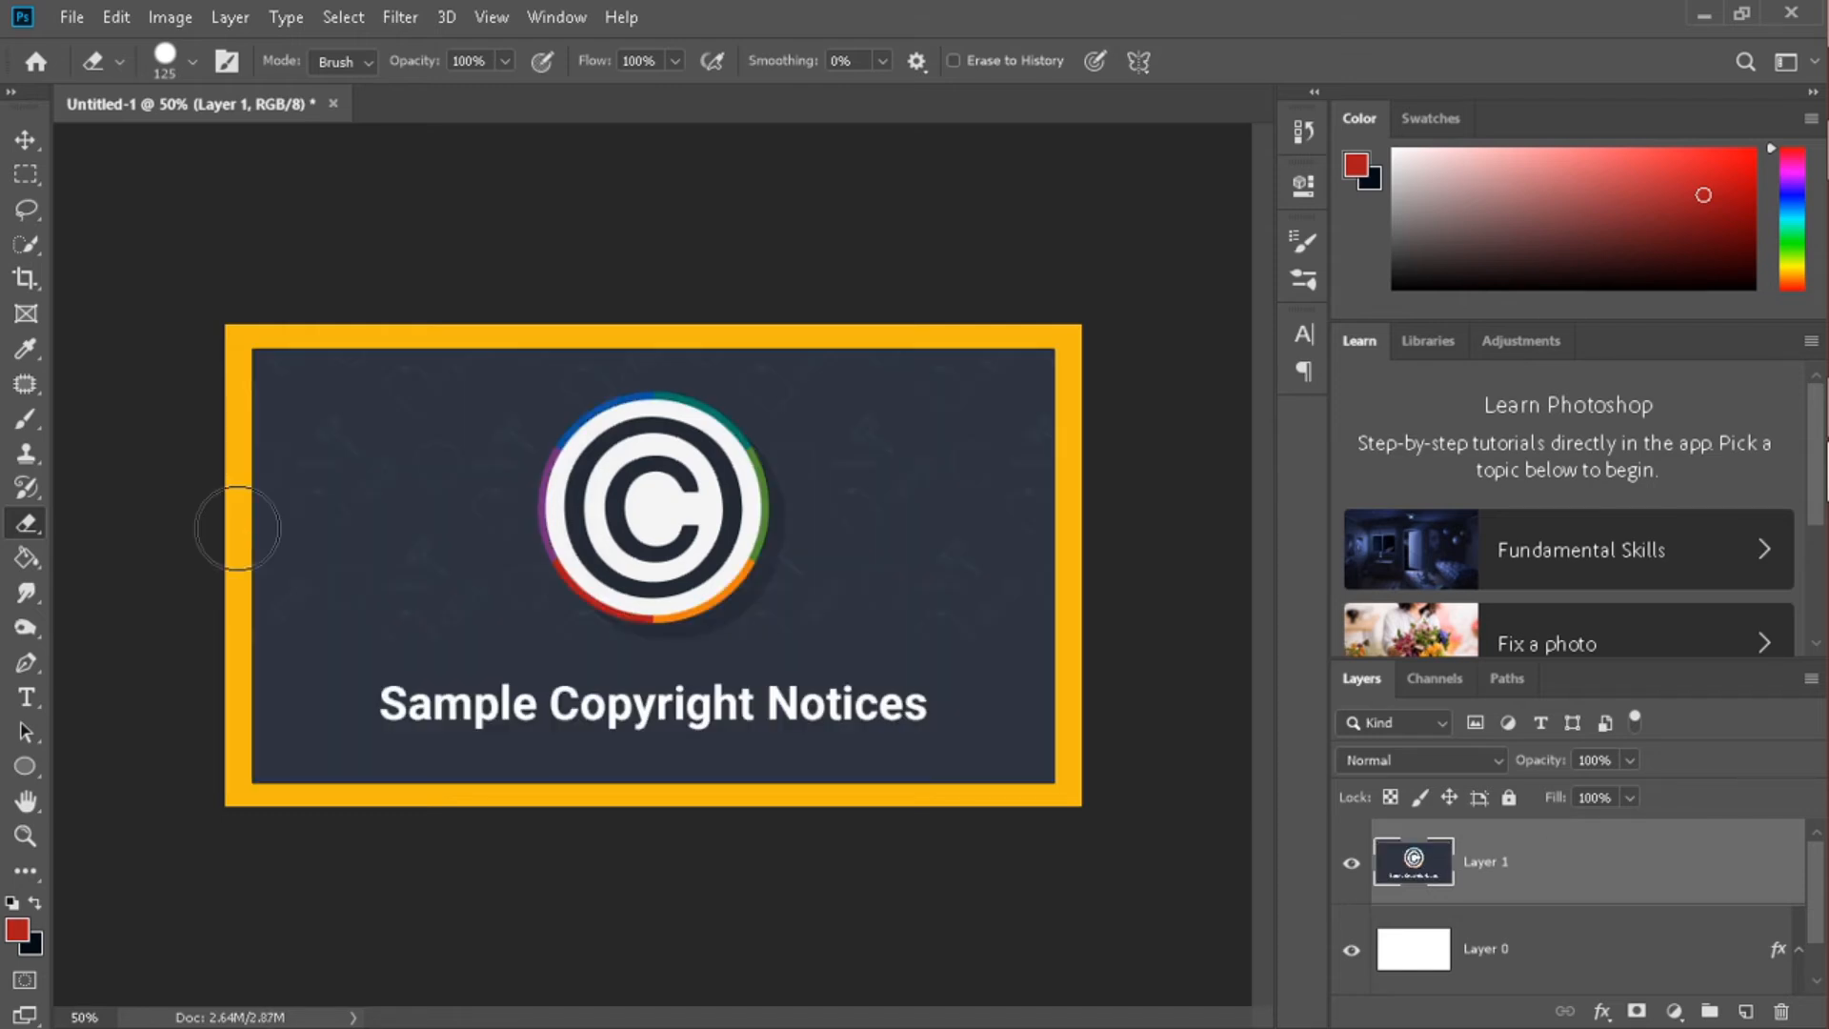
Choose the Paint Bucket tool and replace Layer 0 with a new empty layer placed below Layer 1
click(38, 550)
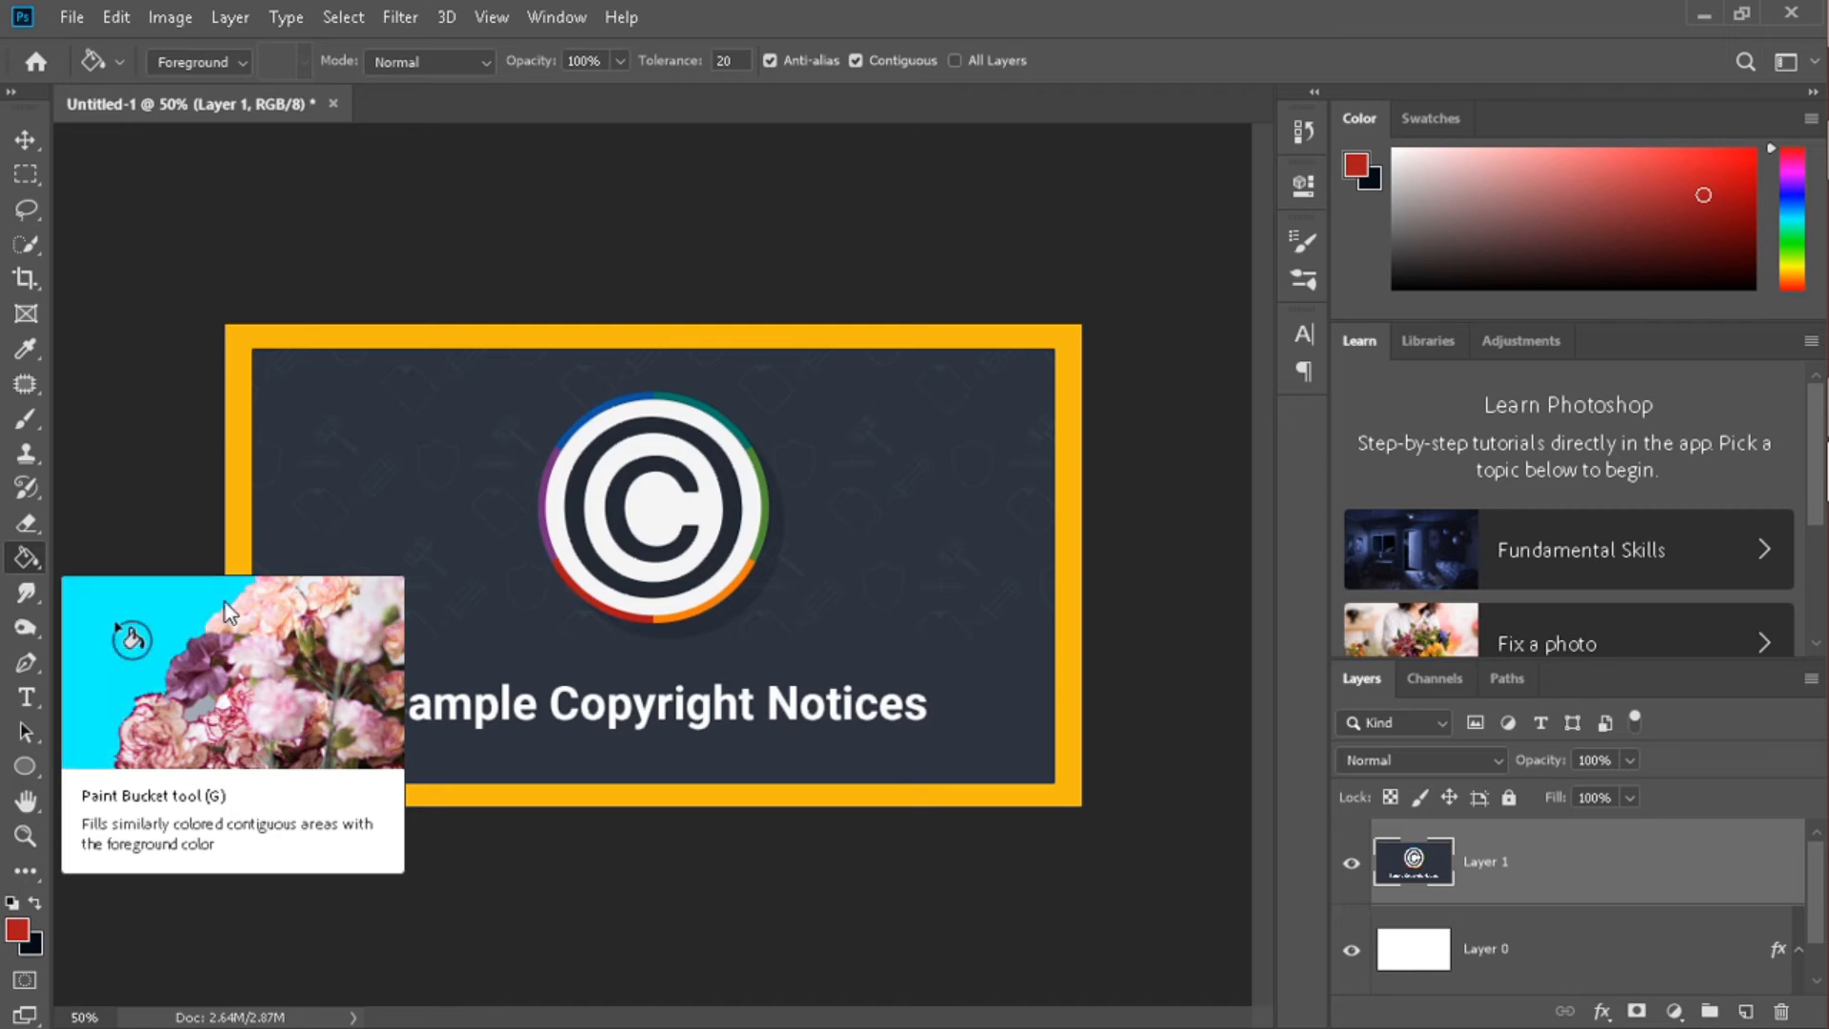
drag(1570, 957, 1782, 1012)
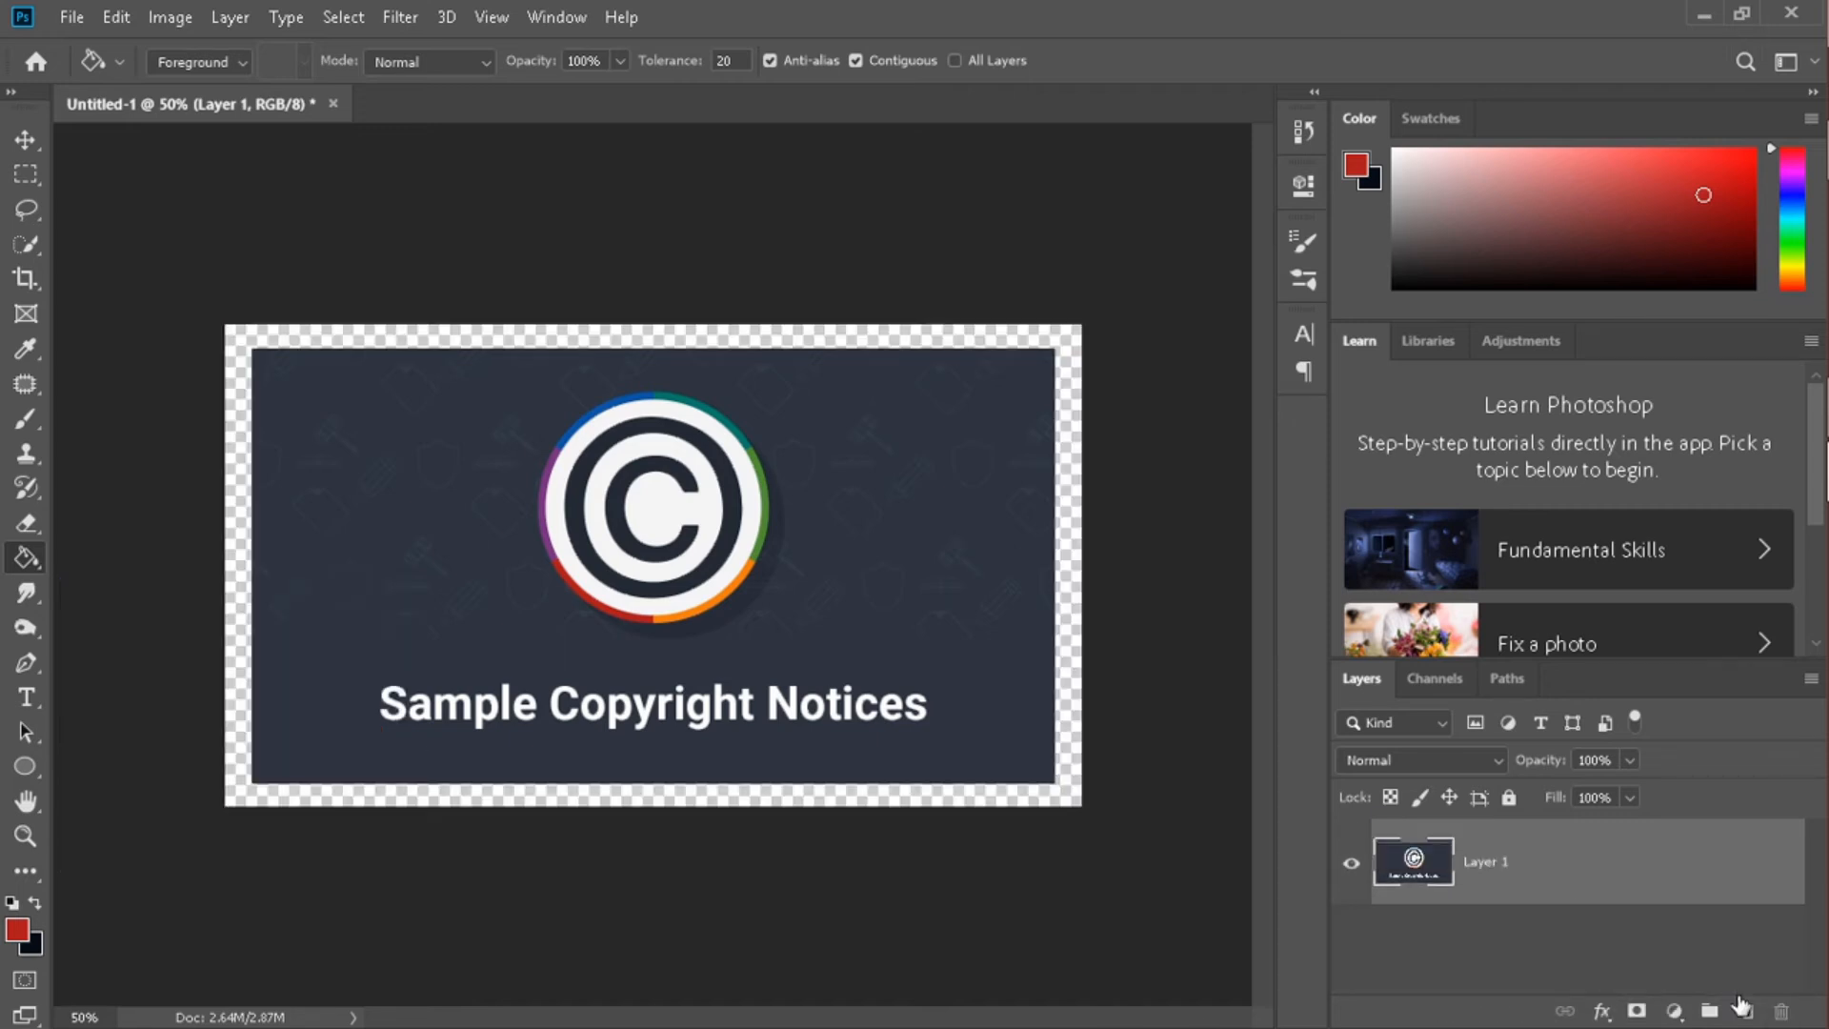
click(1742, 1009)
drag(1563, 853, 1563, 965)
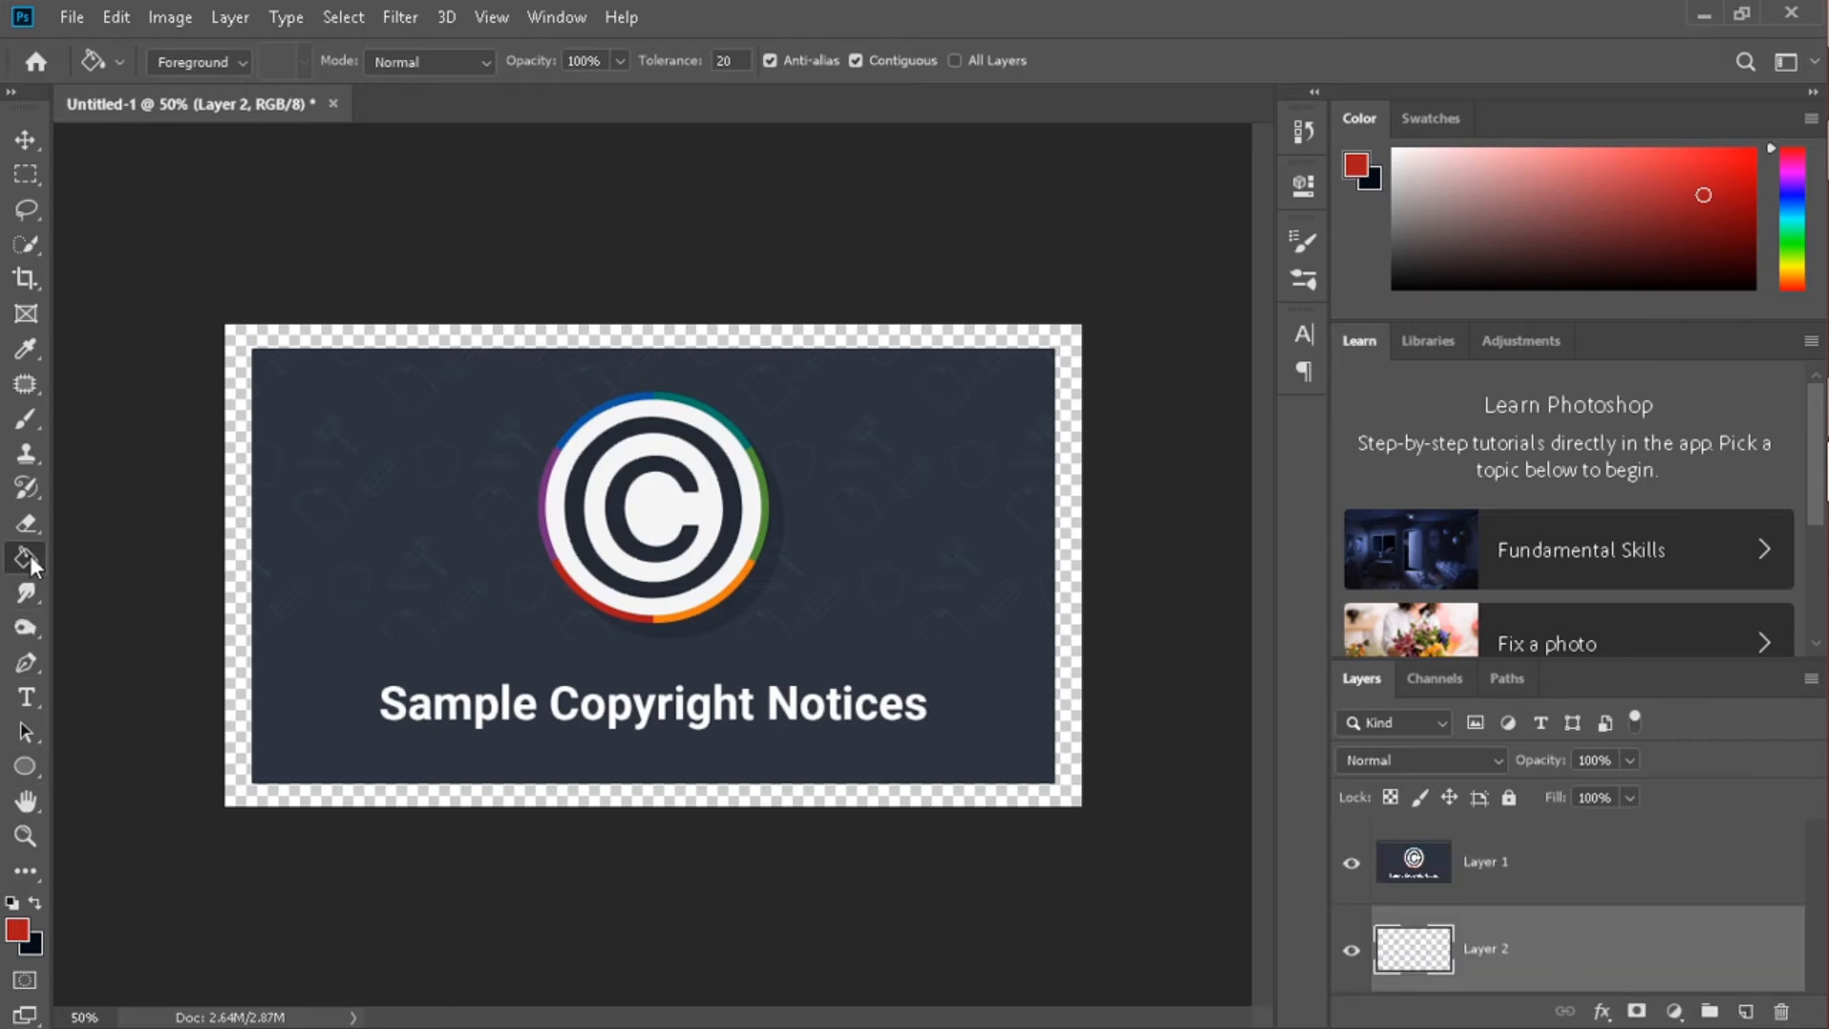
Set the foreground color to orange f07e11, sampled from the logo's ring, and return to the Paint Bucket tool
click(19, 932)
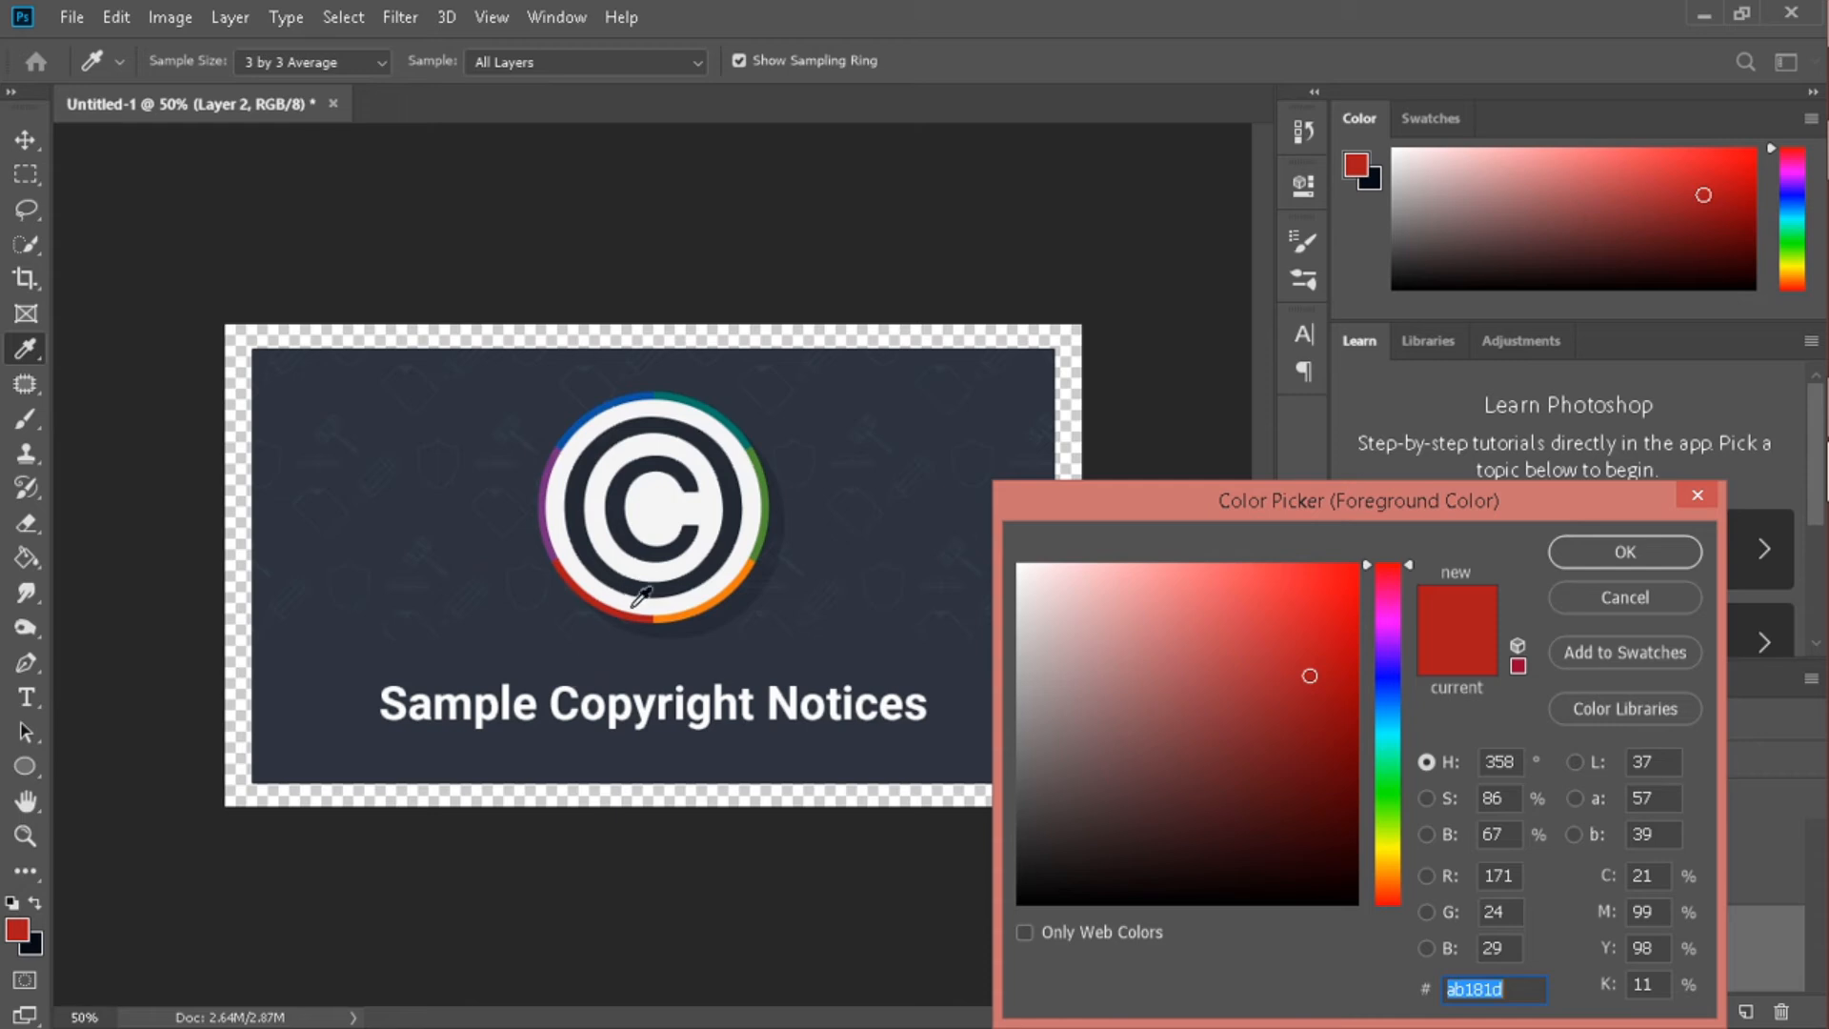
click(689, 604)
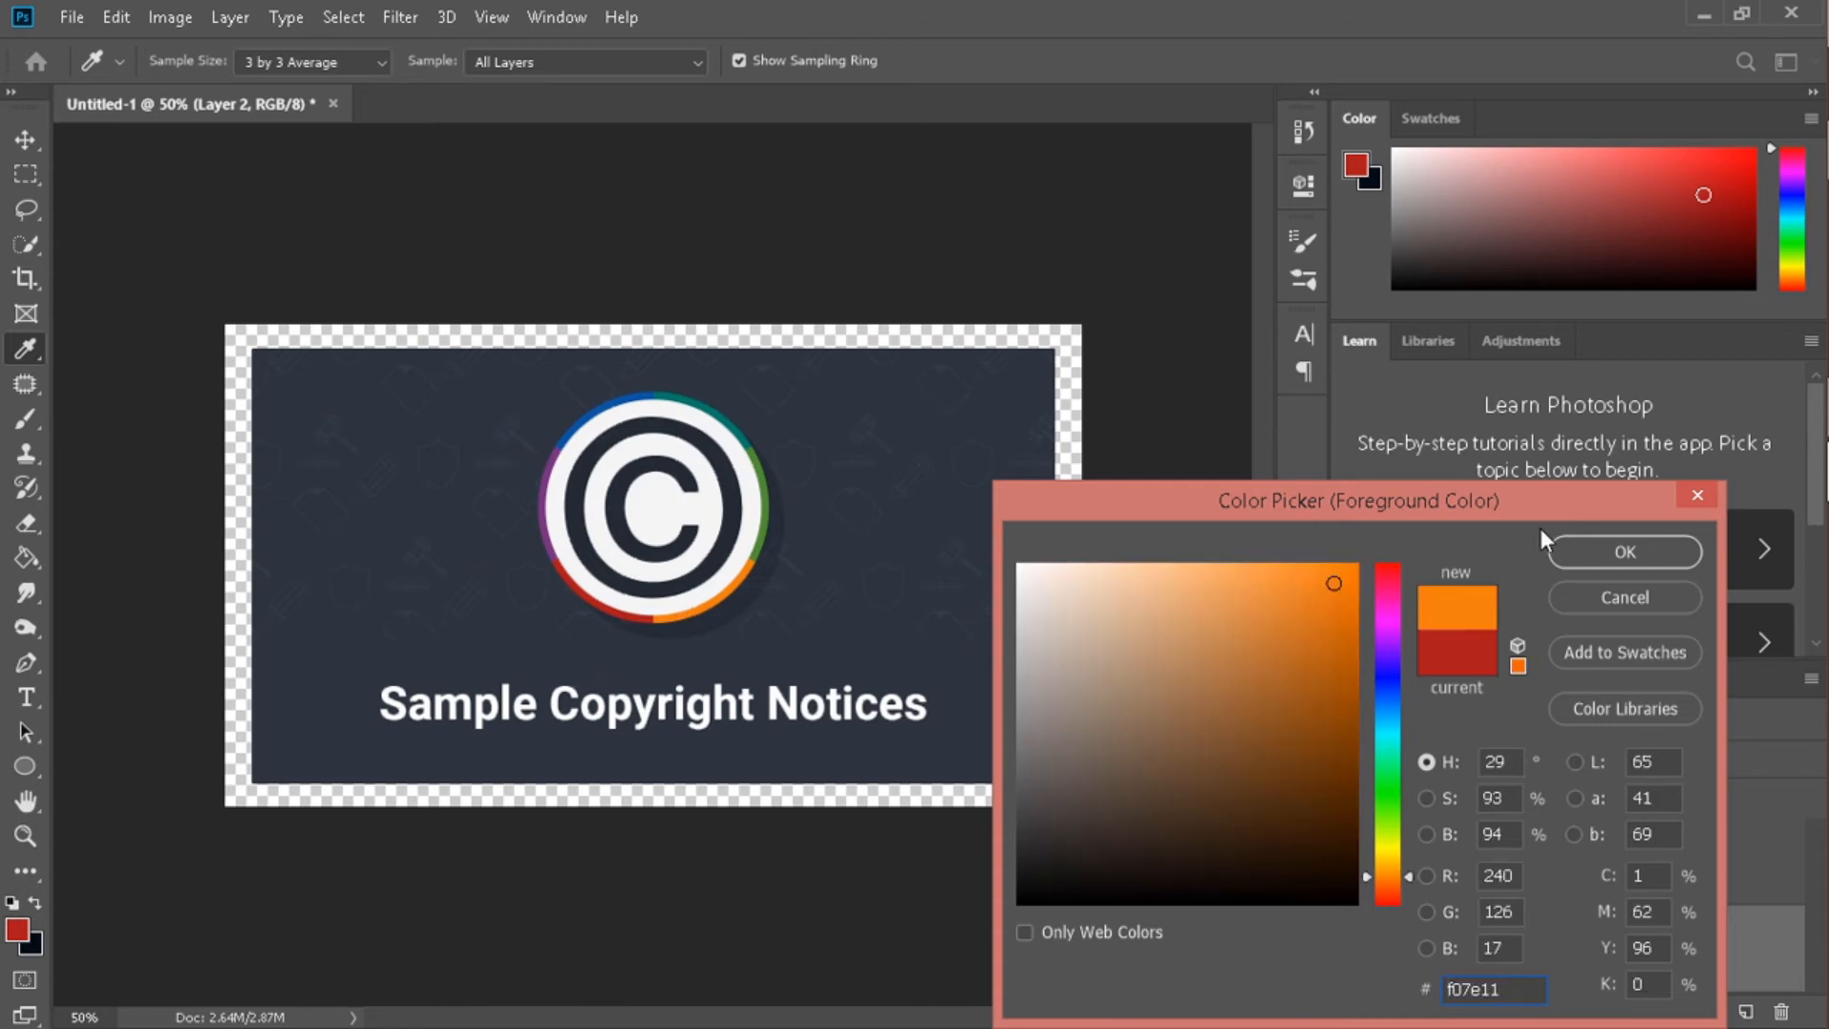
click(1572, 551)
key(g)
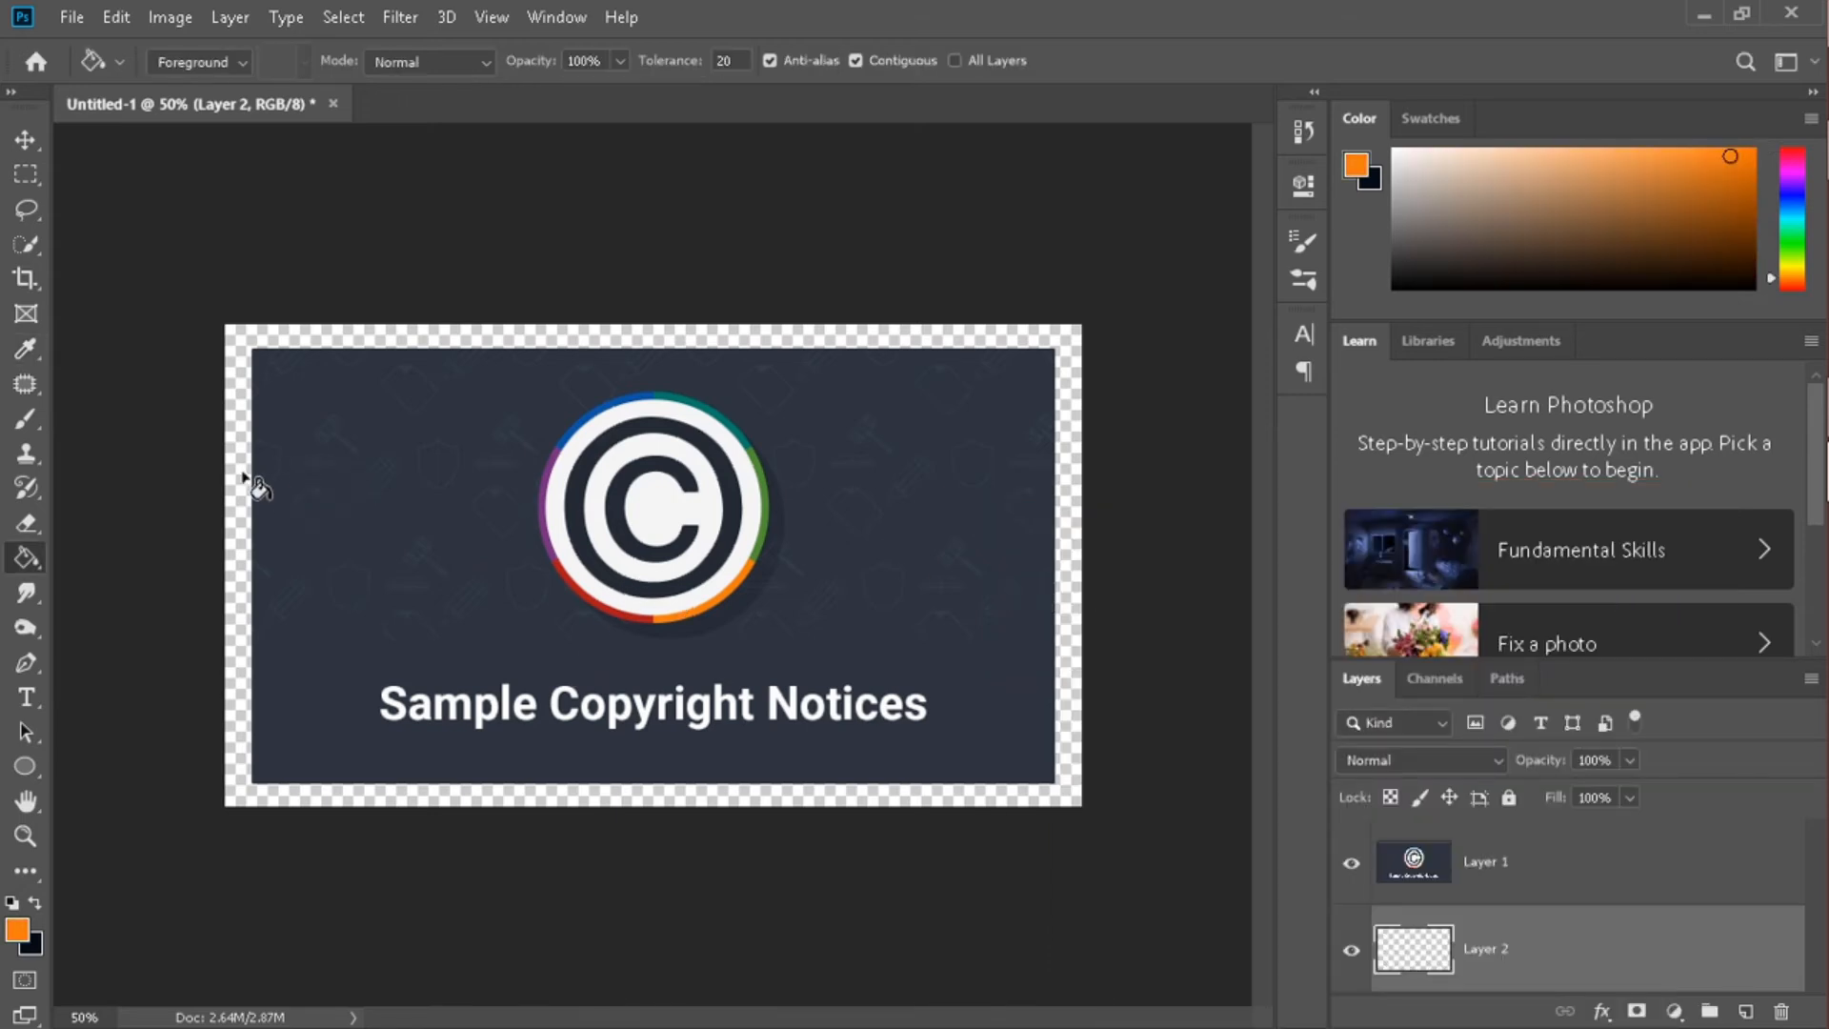
click(17, 937)
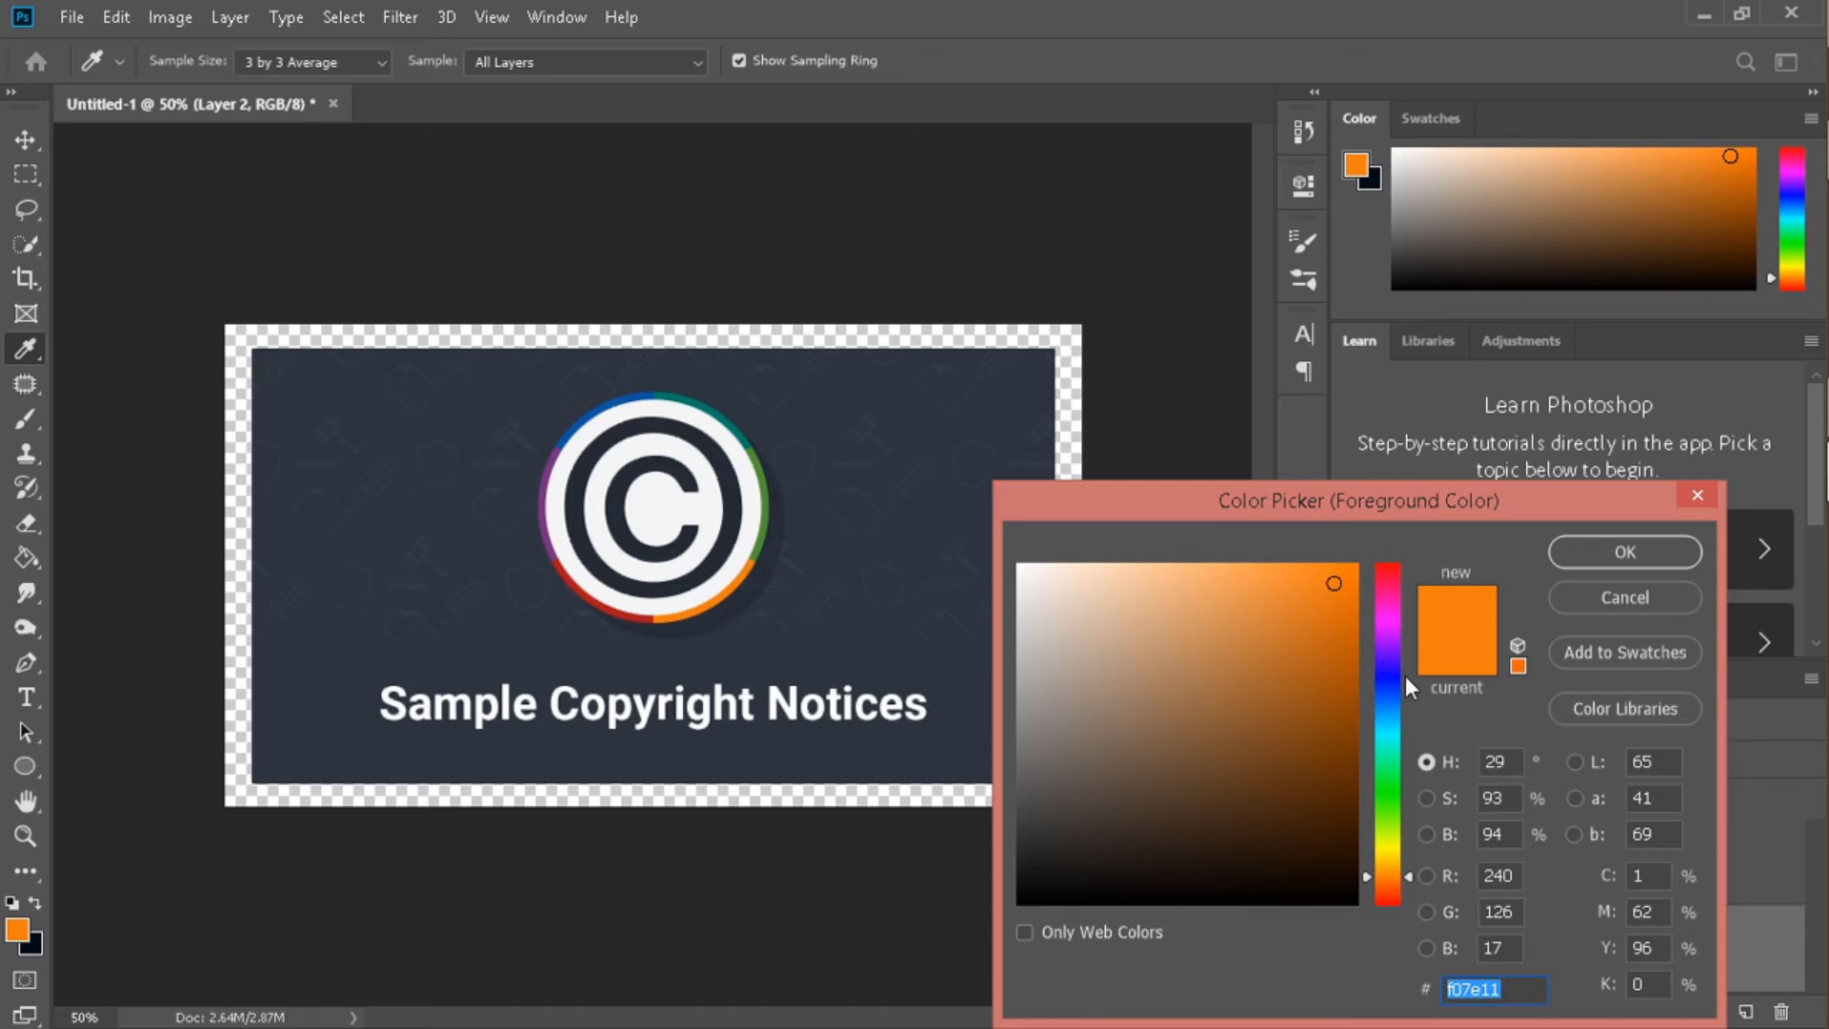
click(1620, 611)
key(g)
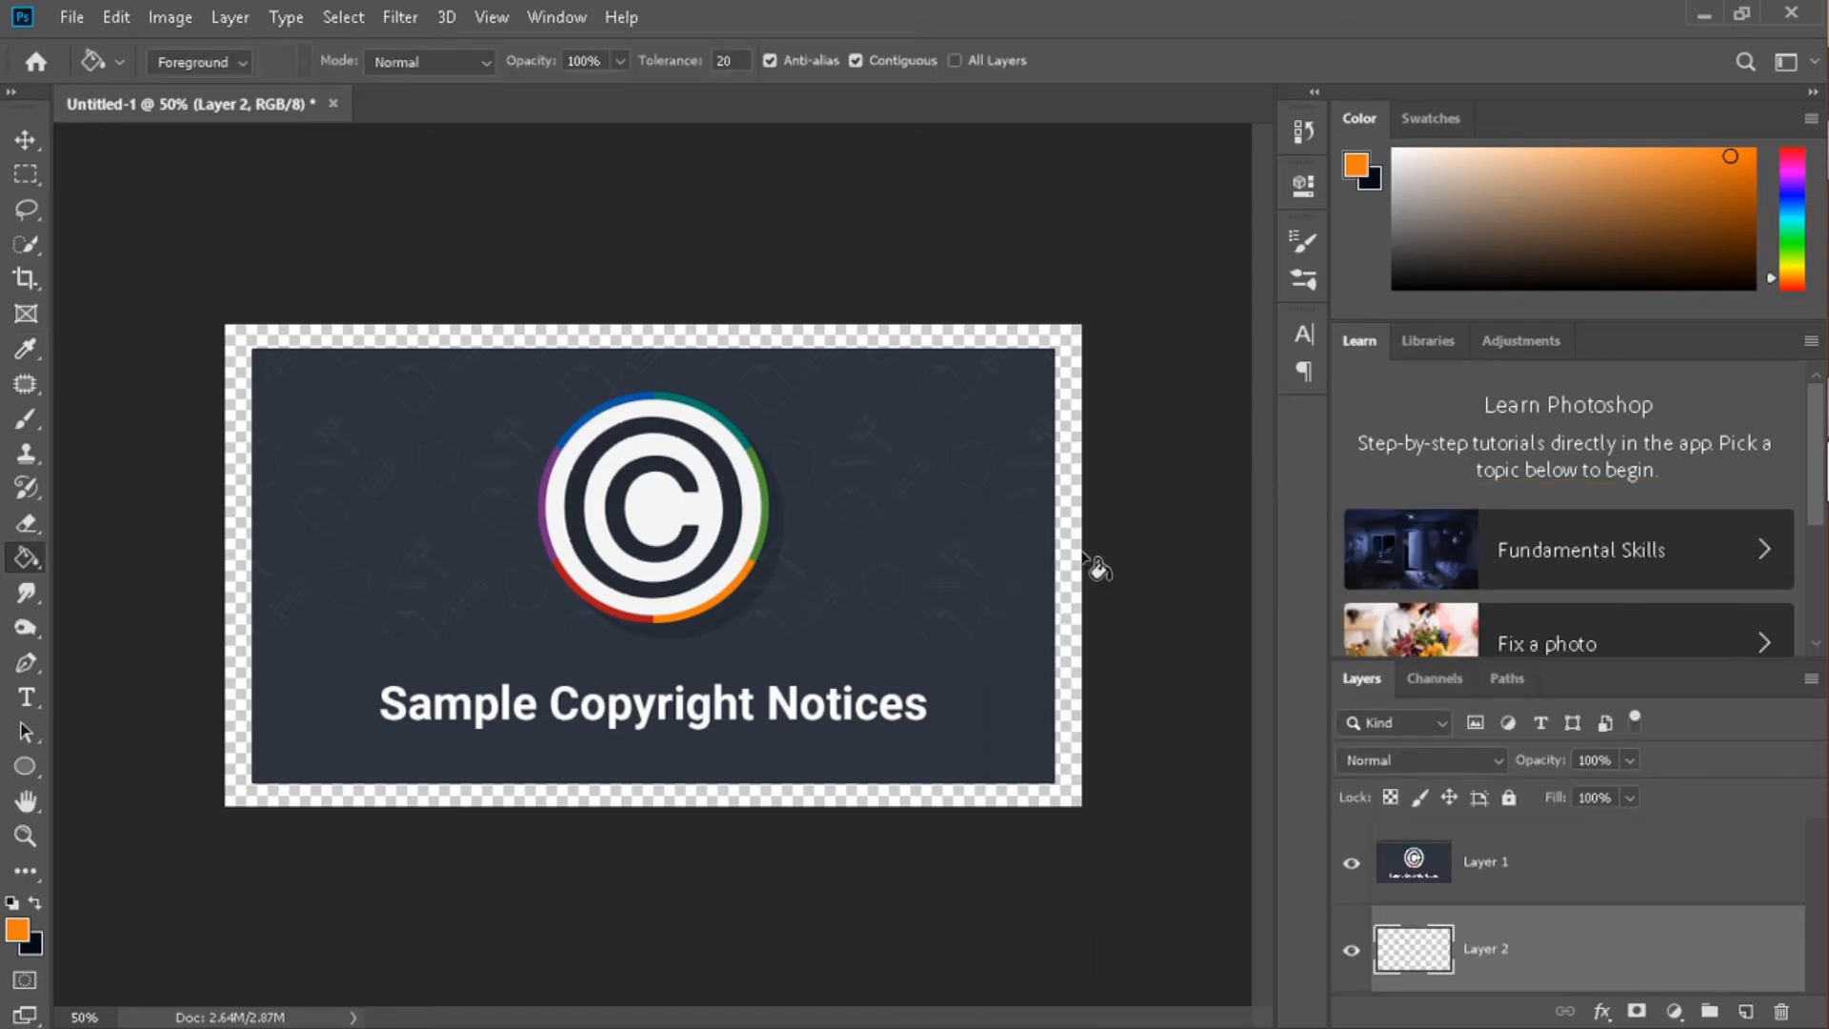
Fill Layer 2 with the orange foreground color using the Paint Bucket
click(257, 376)
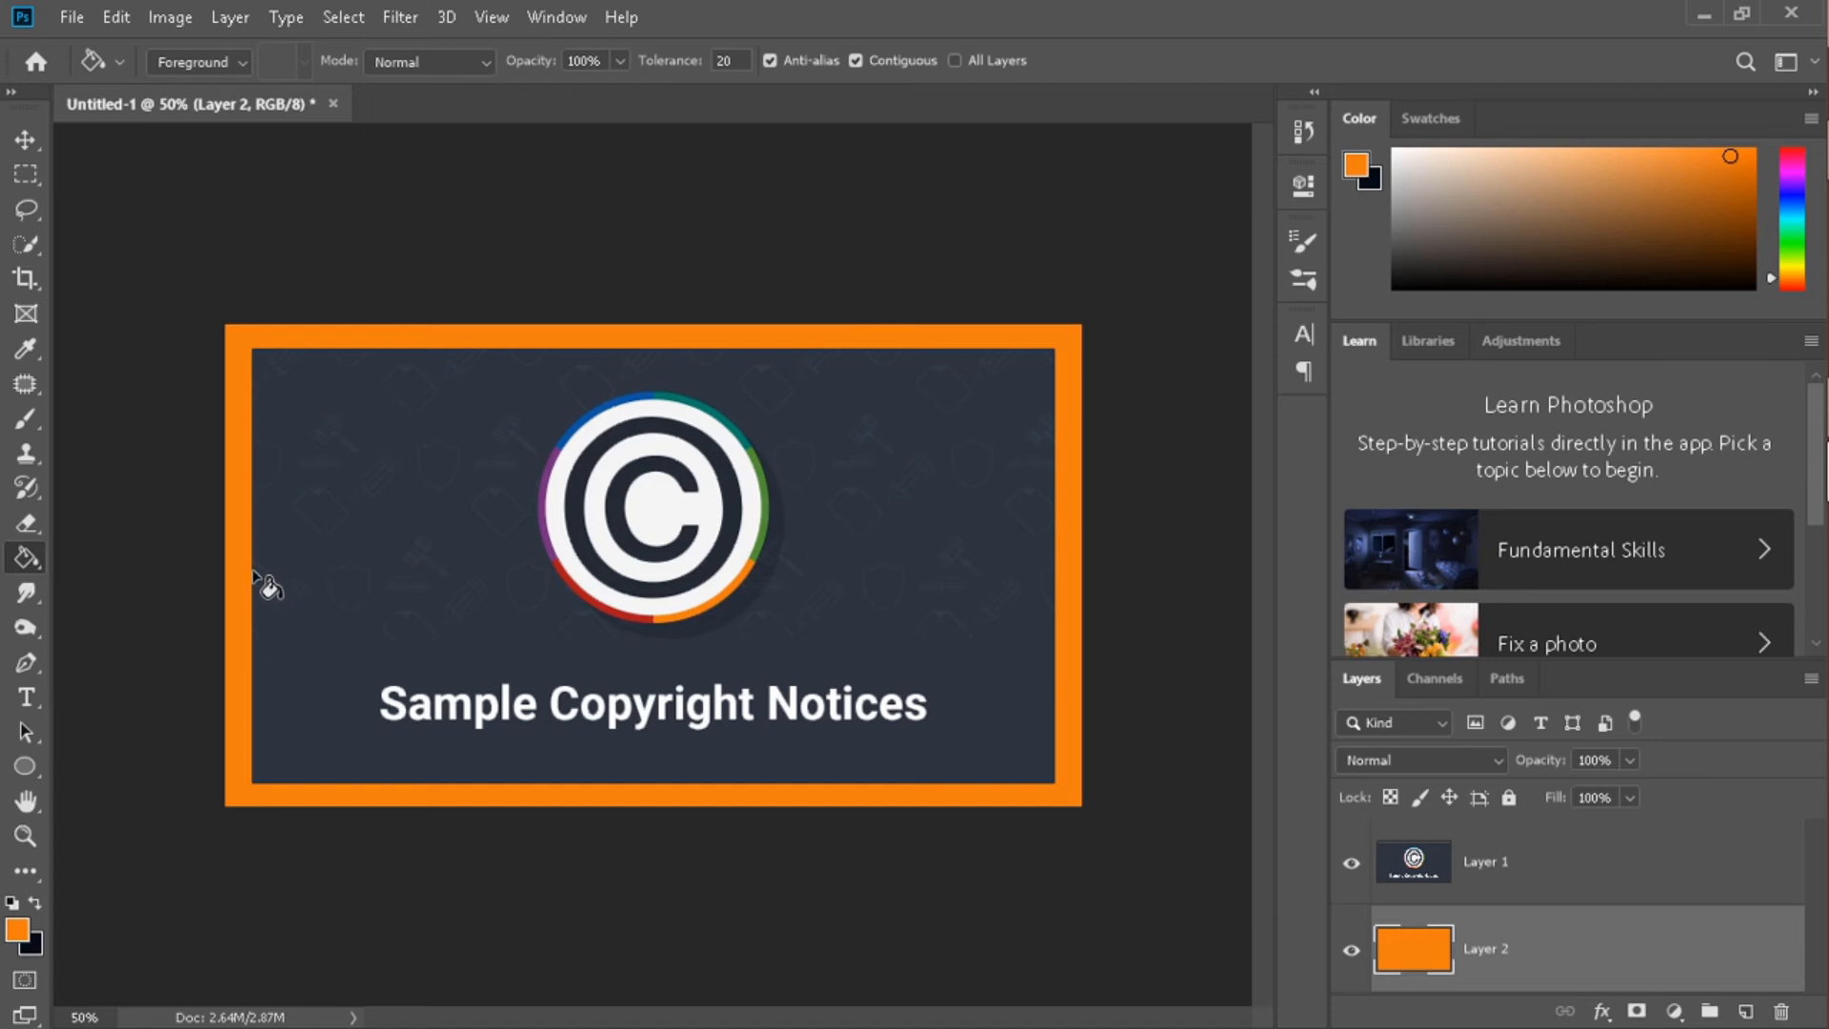
right_click(29, 556)
right_click(28, 557)
right_click(28, 556)
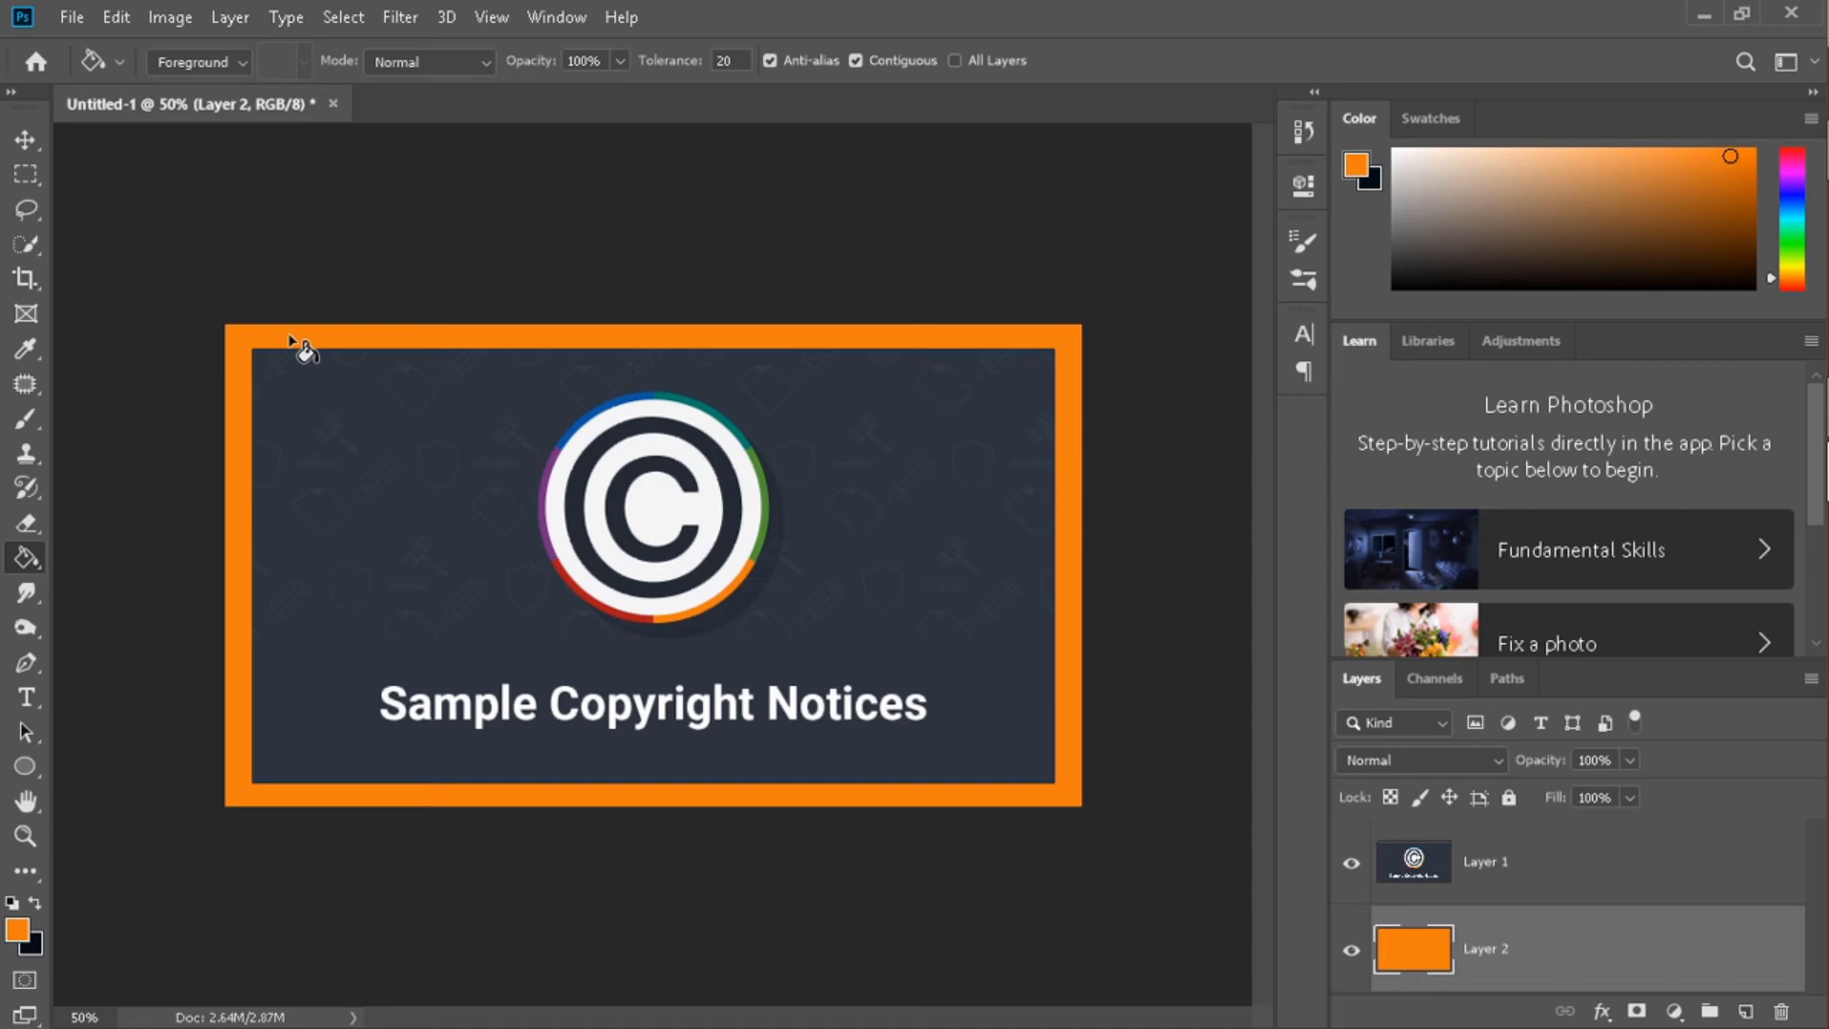
Select the Burn tool and show its tool group, then switch to the Smudge tool and show its variants
click(27, 628)
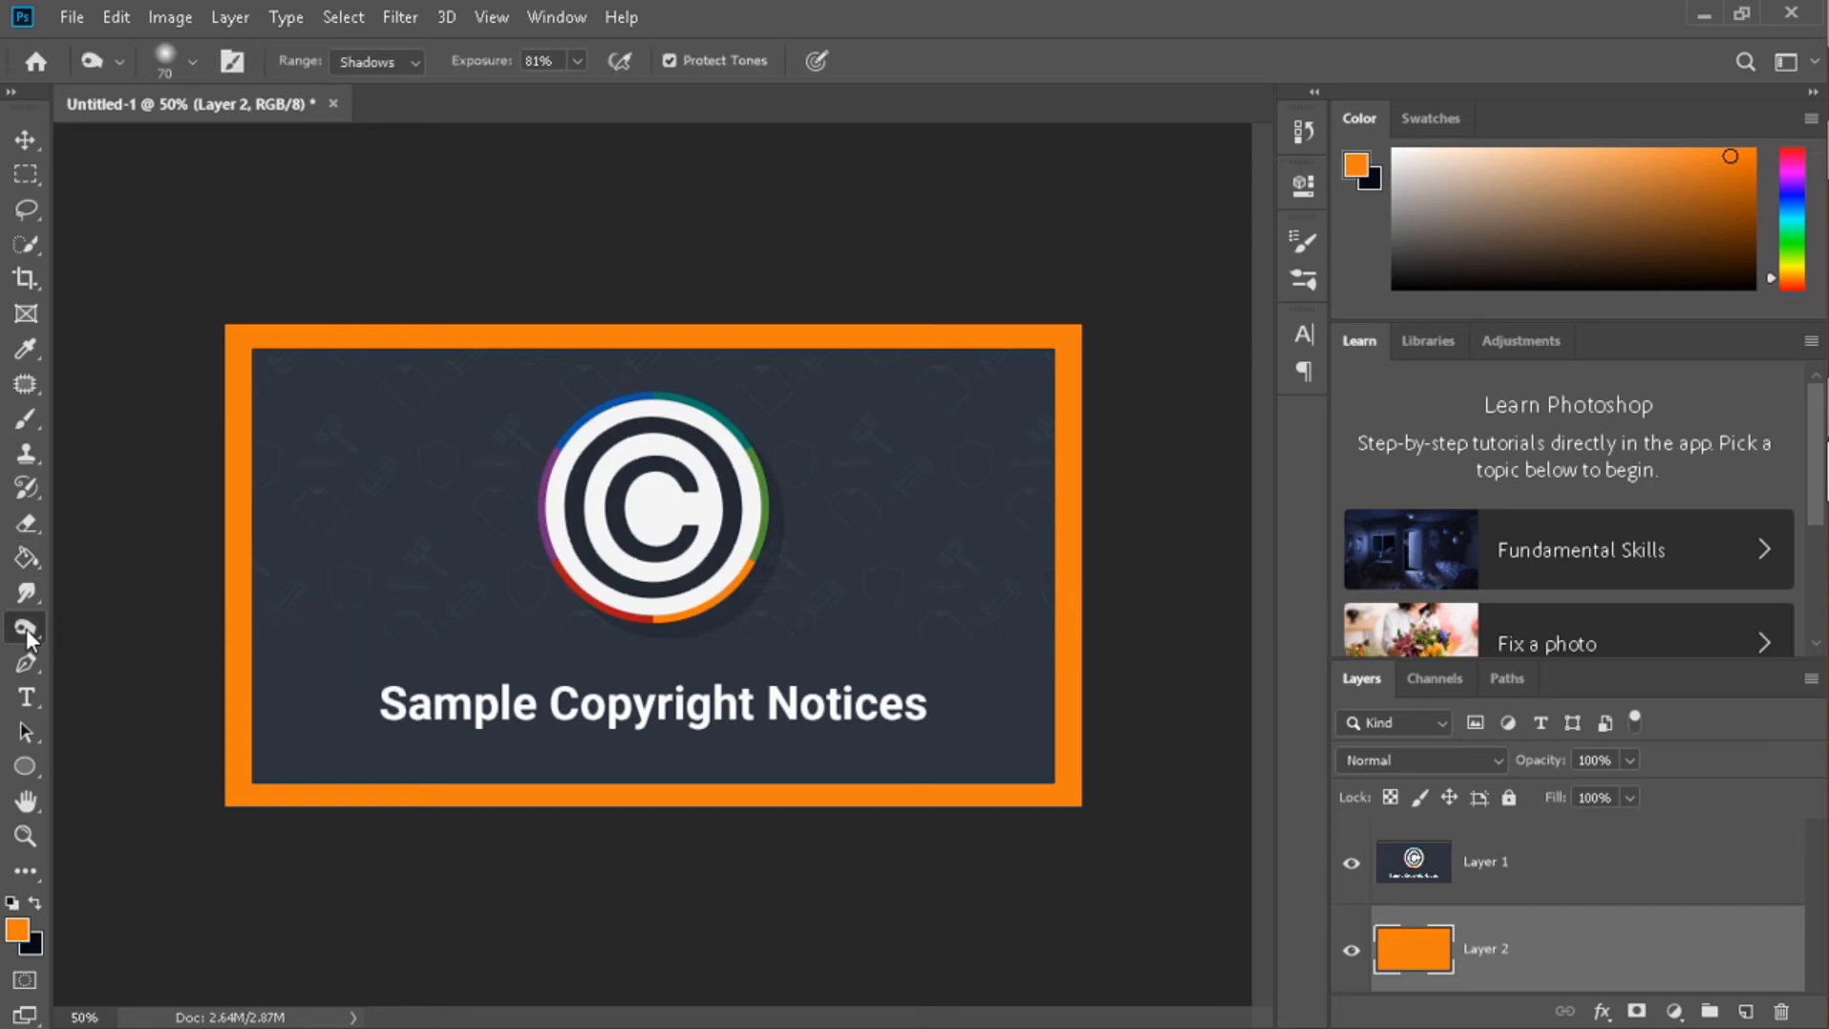
right_click(25, 628)
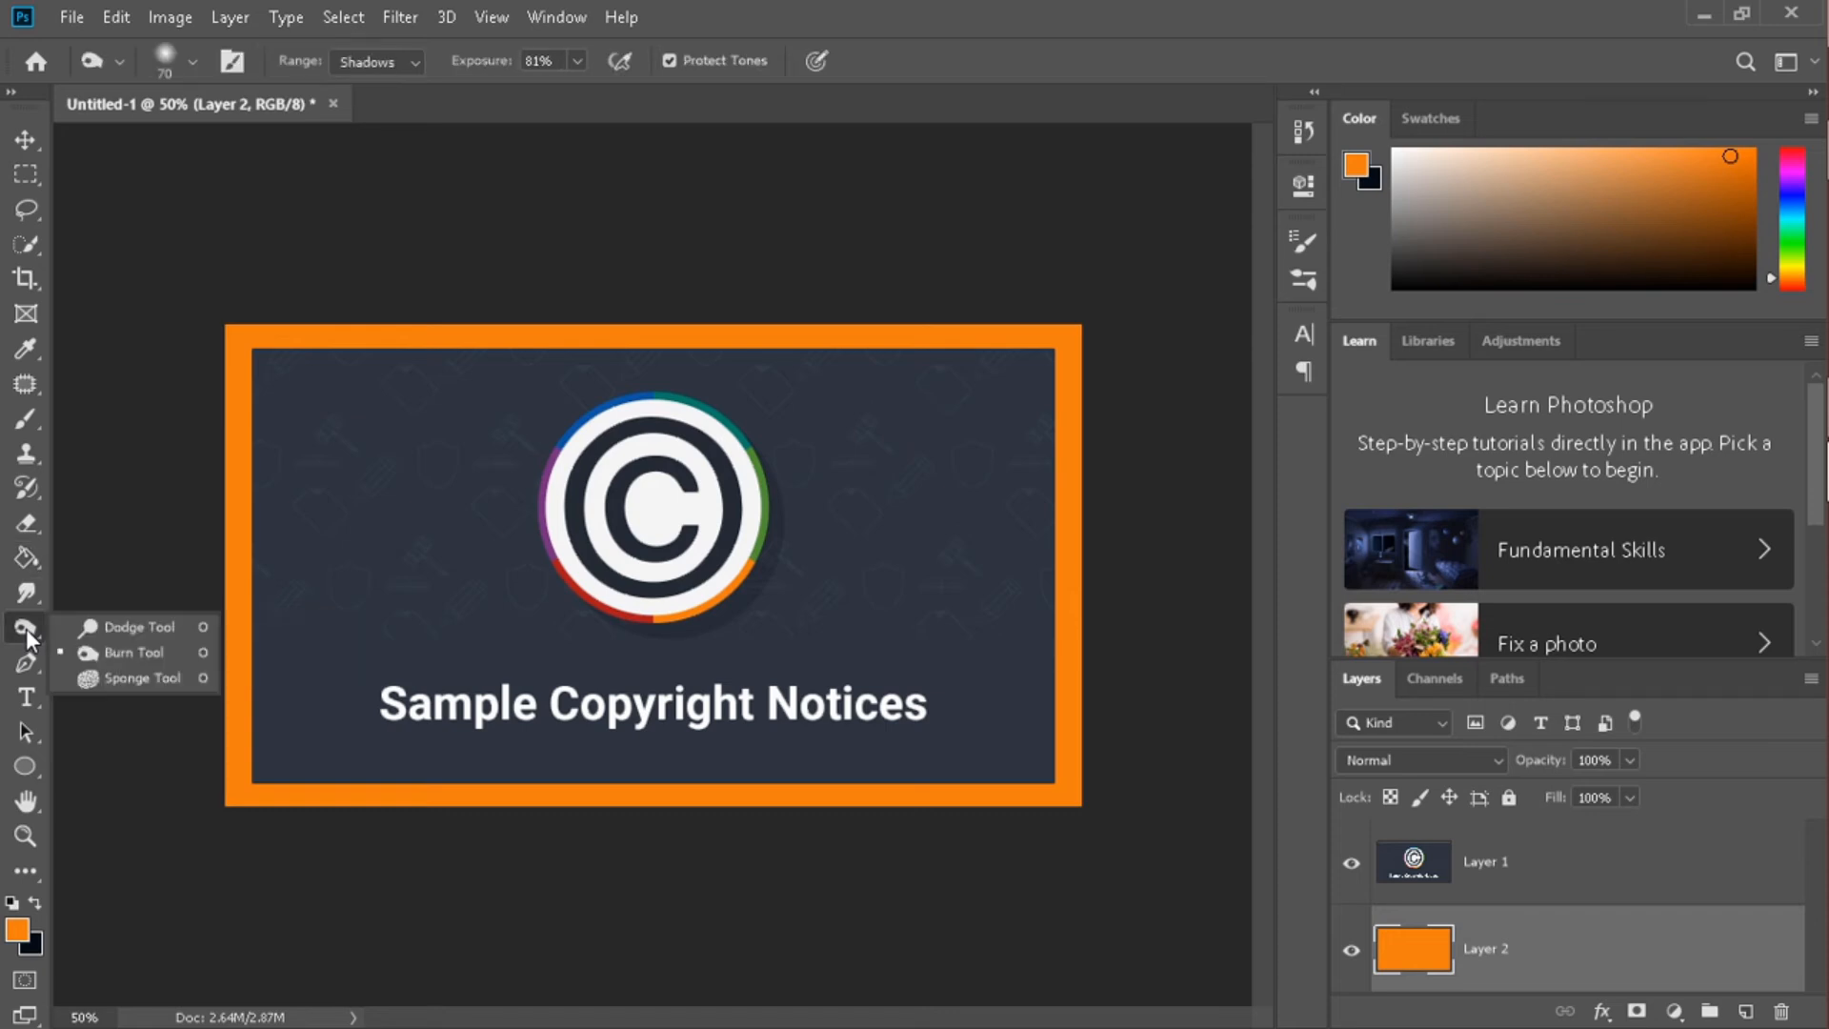
click(84, 589)
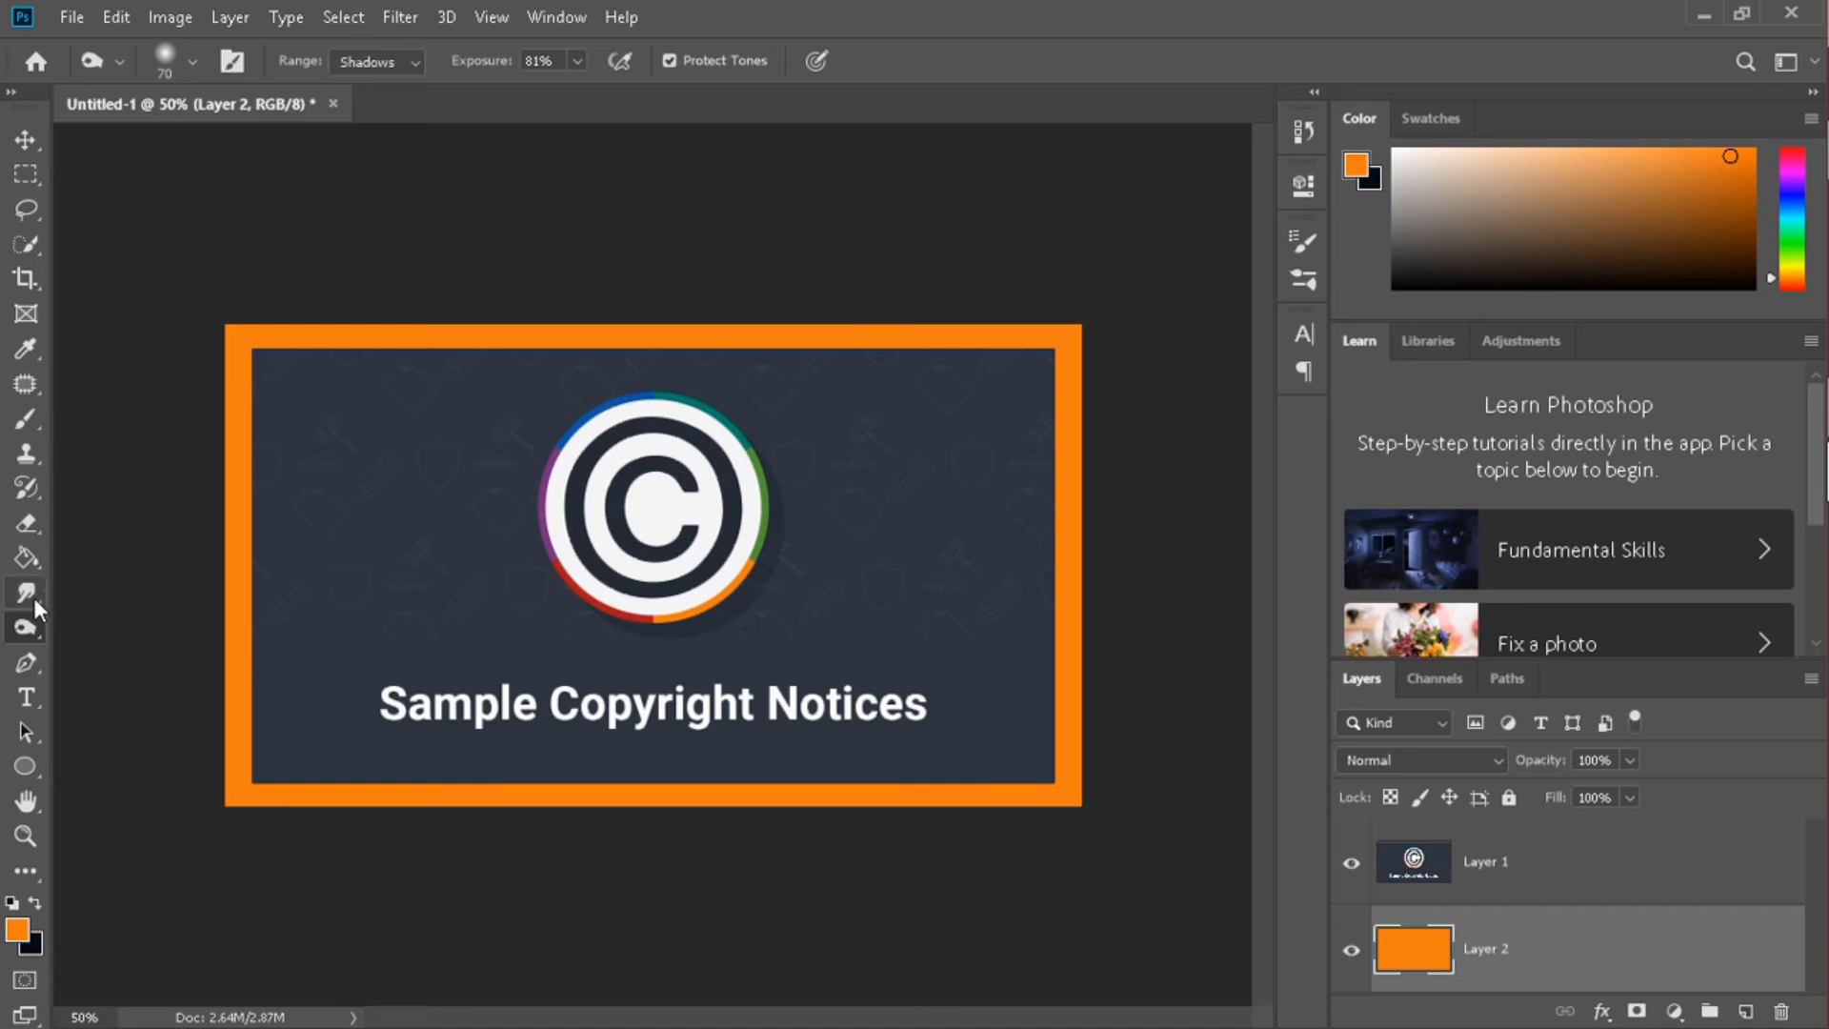
click(32, 596)
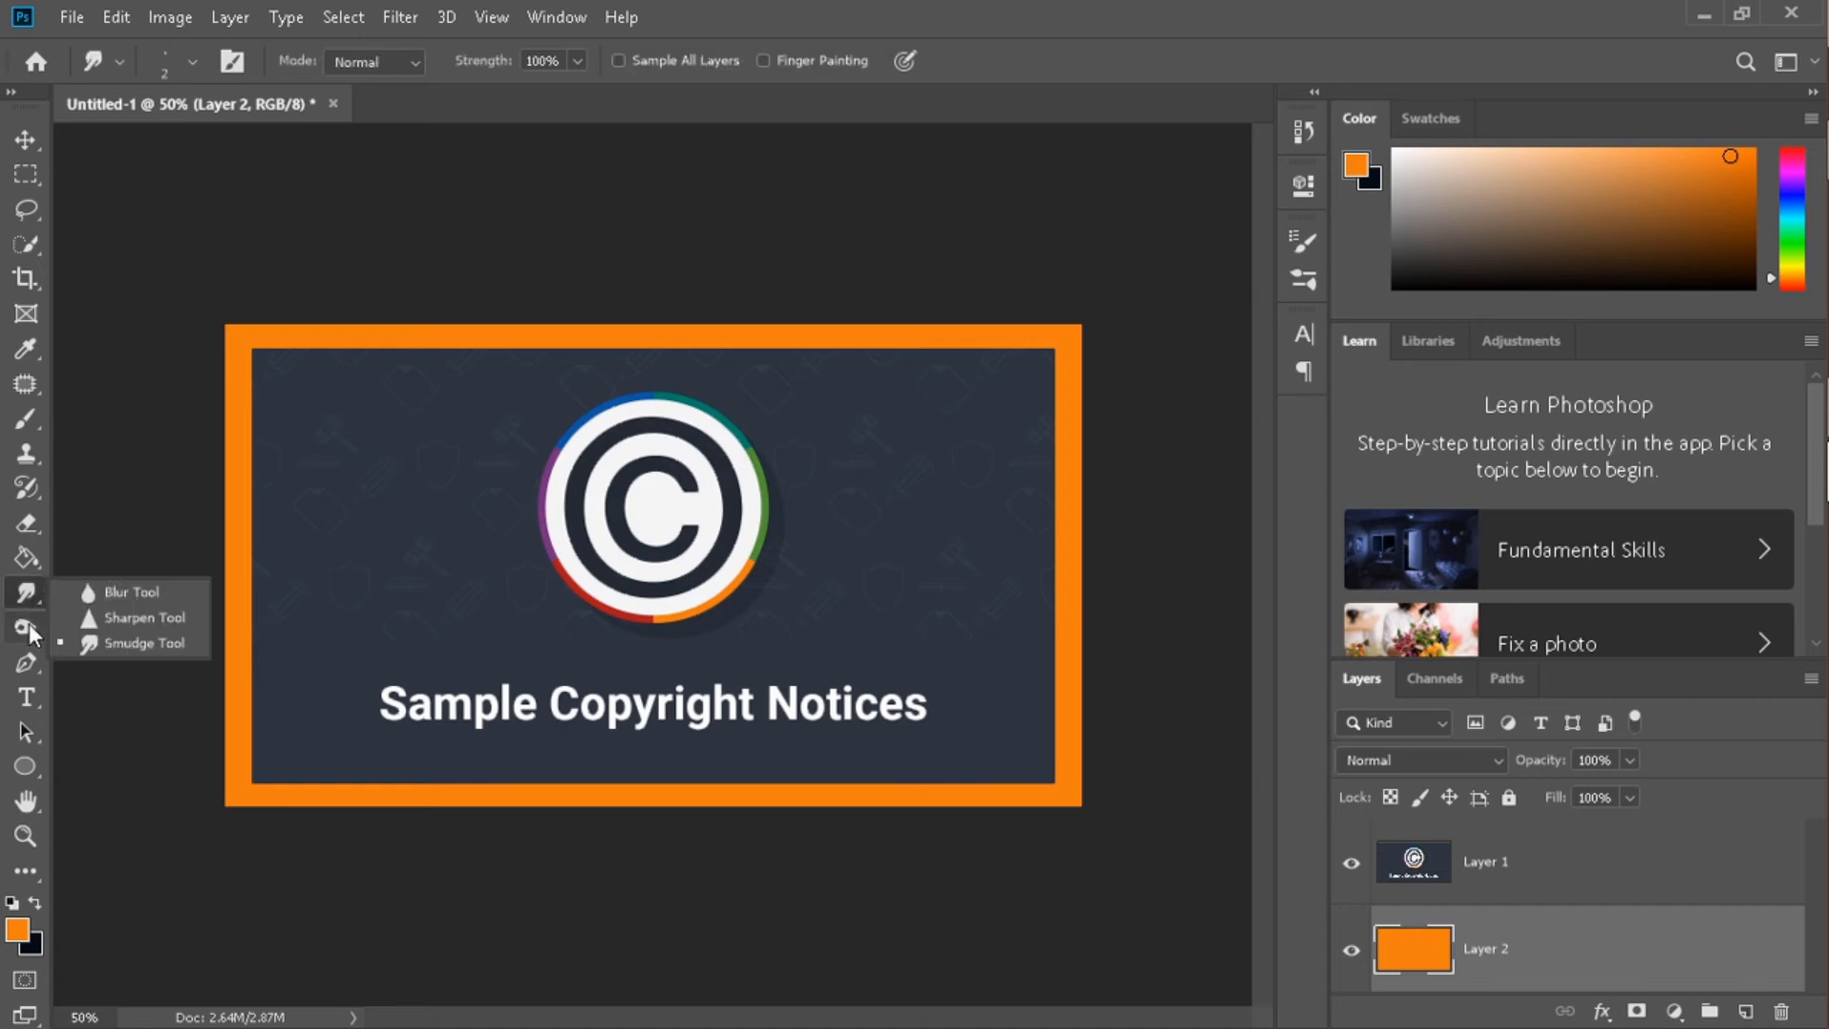
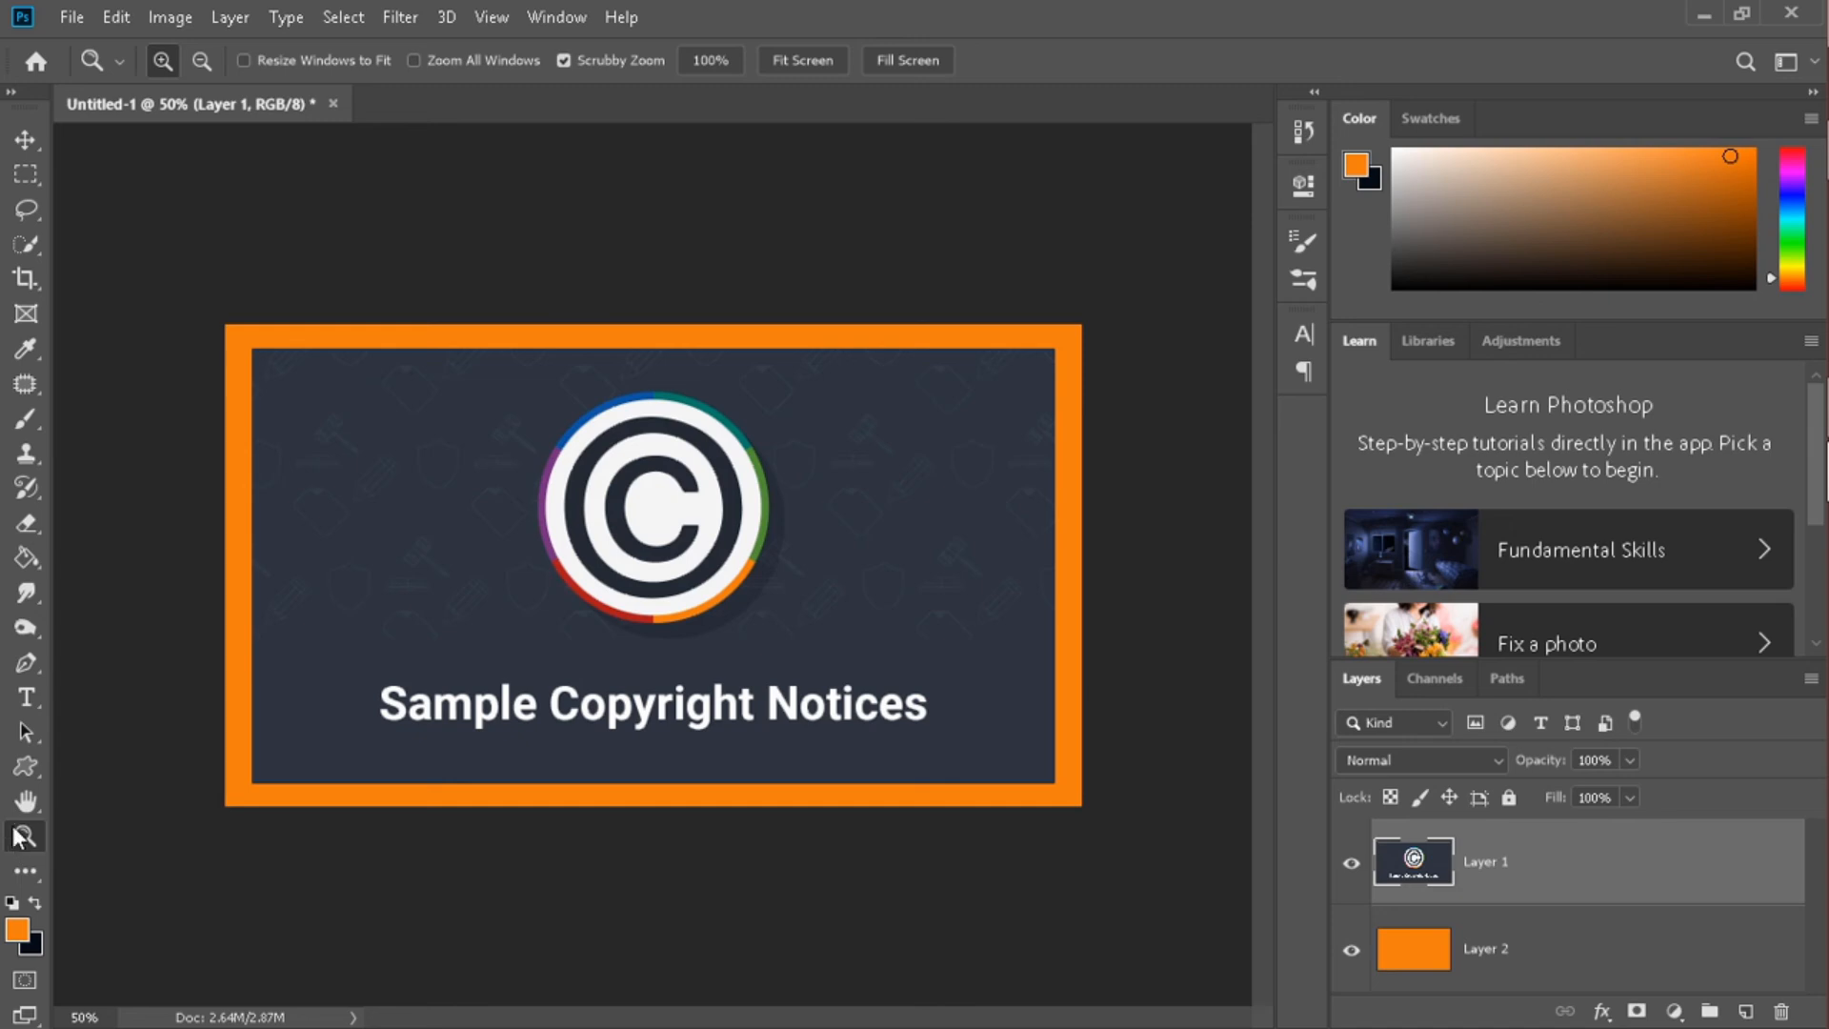
Zoom in to 200% on the lower-left part of the copyright logo
click(548, 572)
click(547, 572)
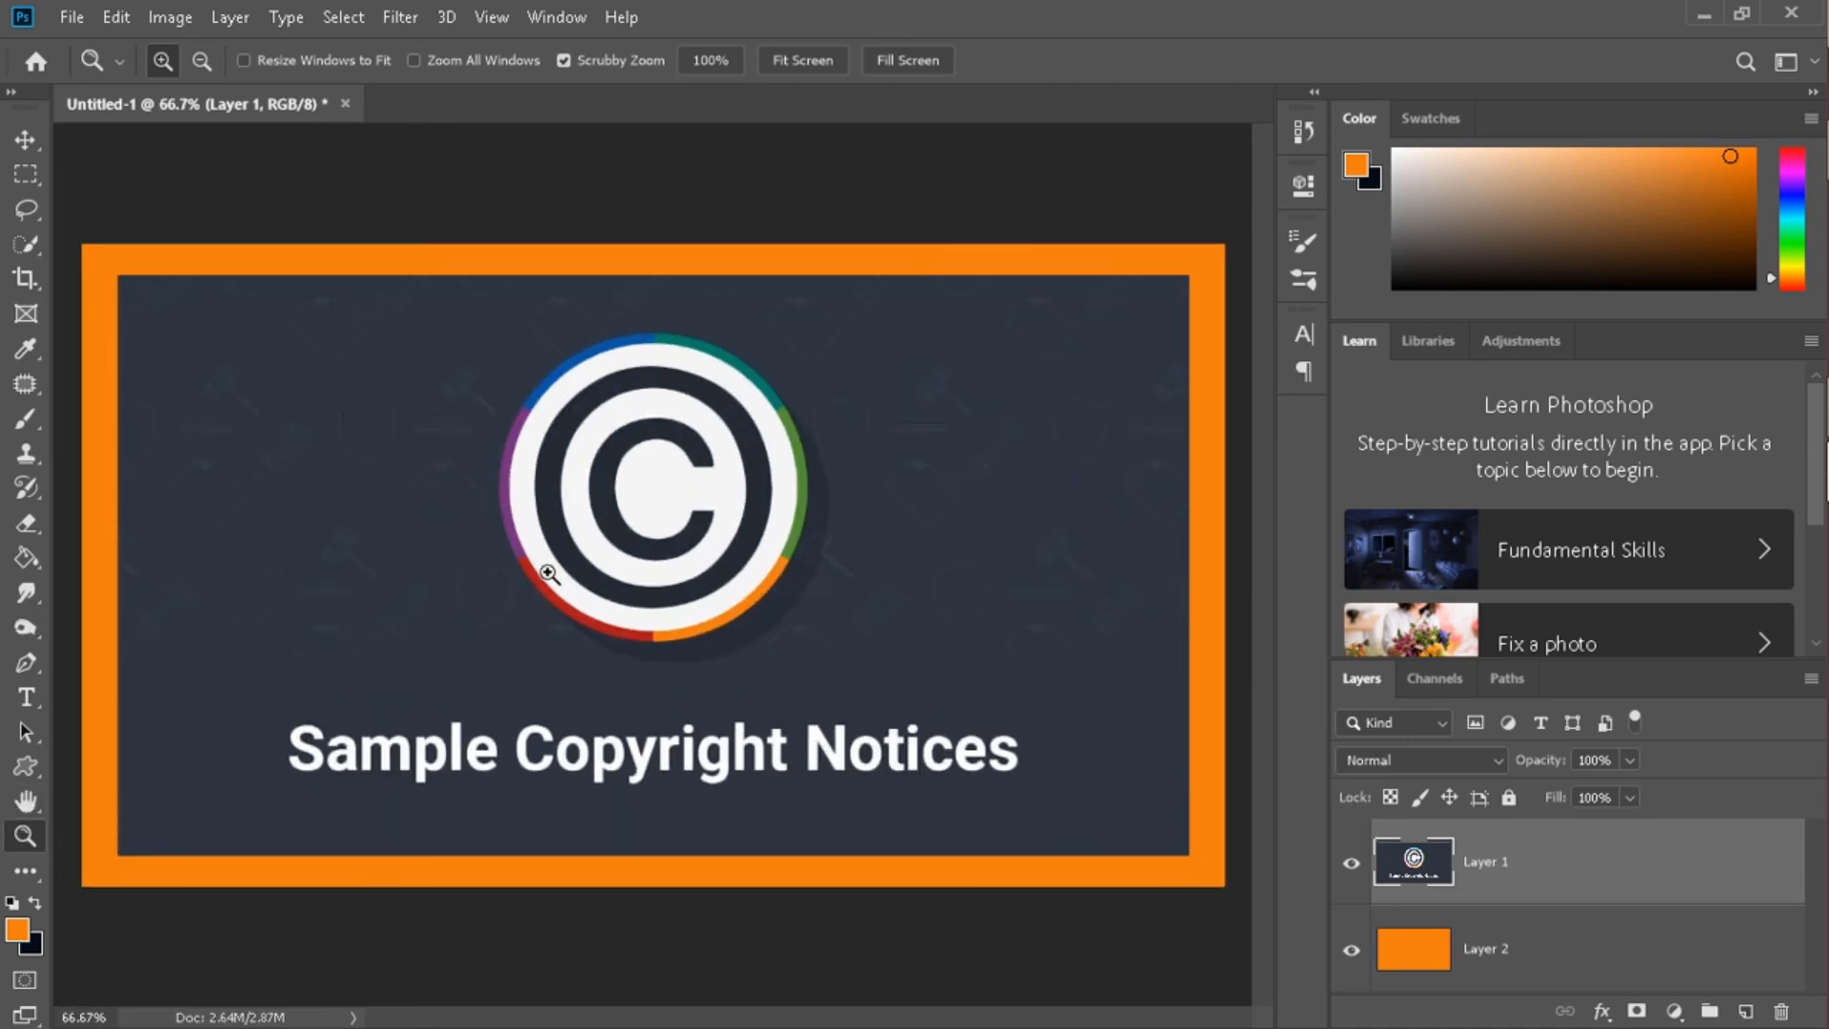
click(547, 572)
click(547, 572)
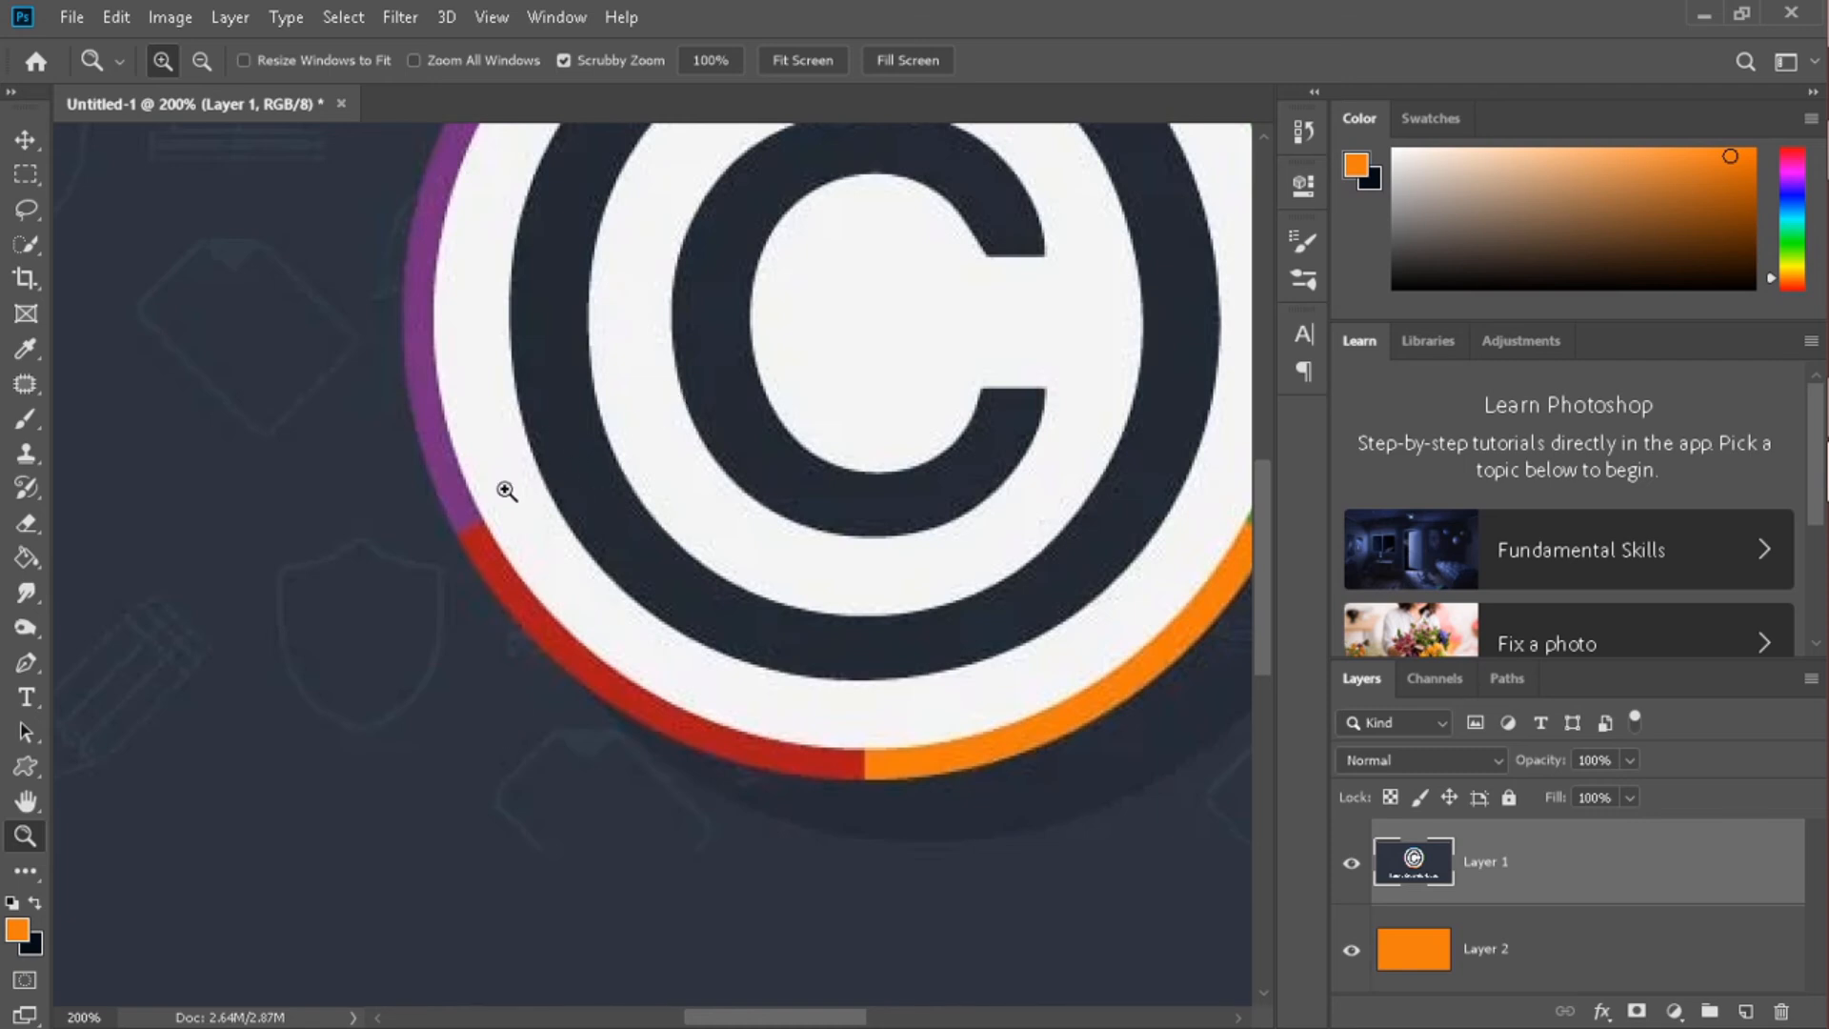
Try moving the image content with the Move tool at 200% zoom, and step back and forth through the history to revert it
click(13, 146)
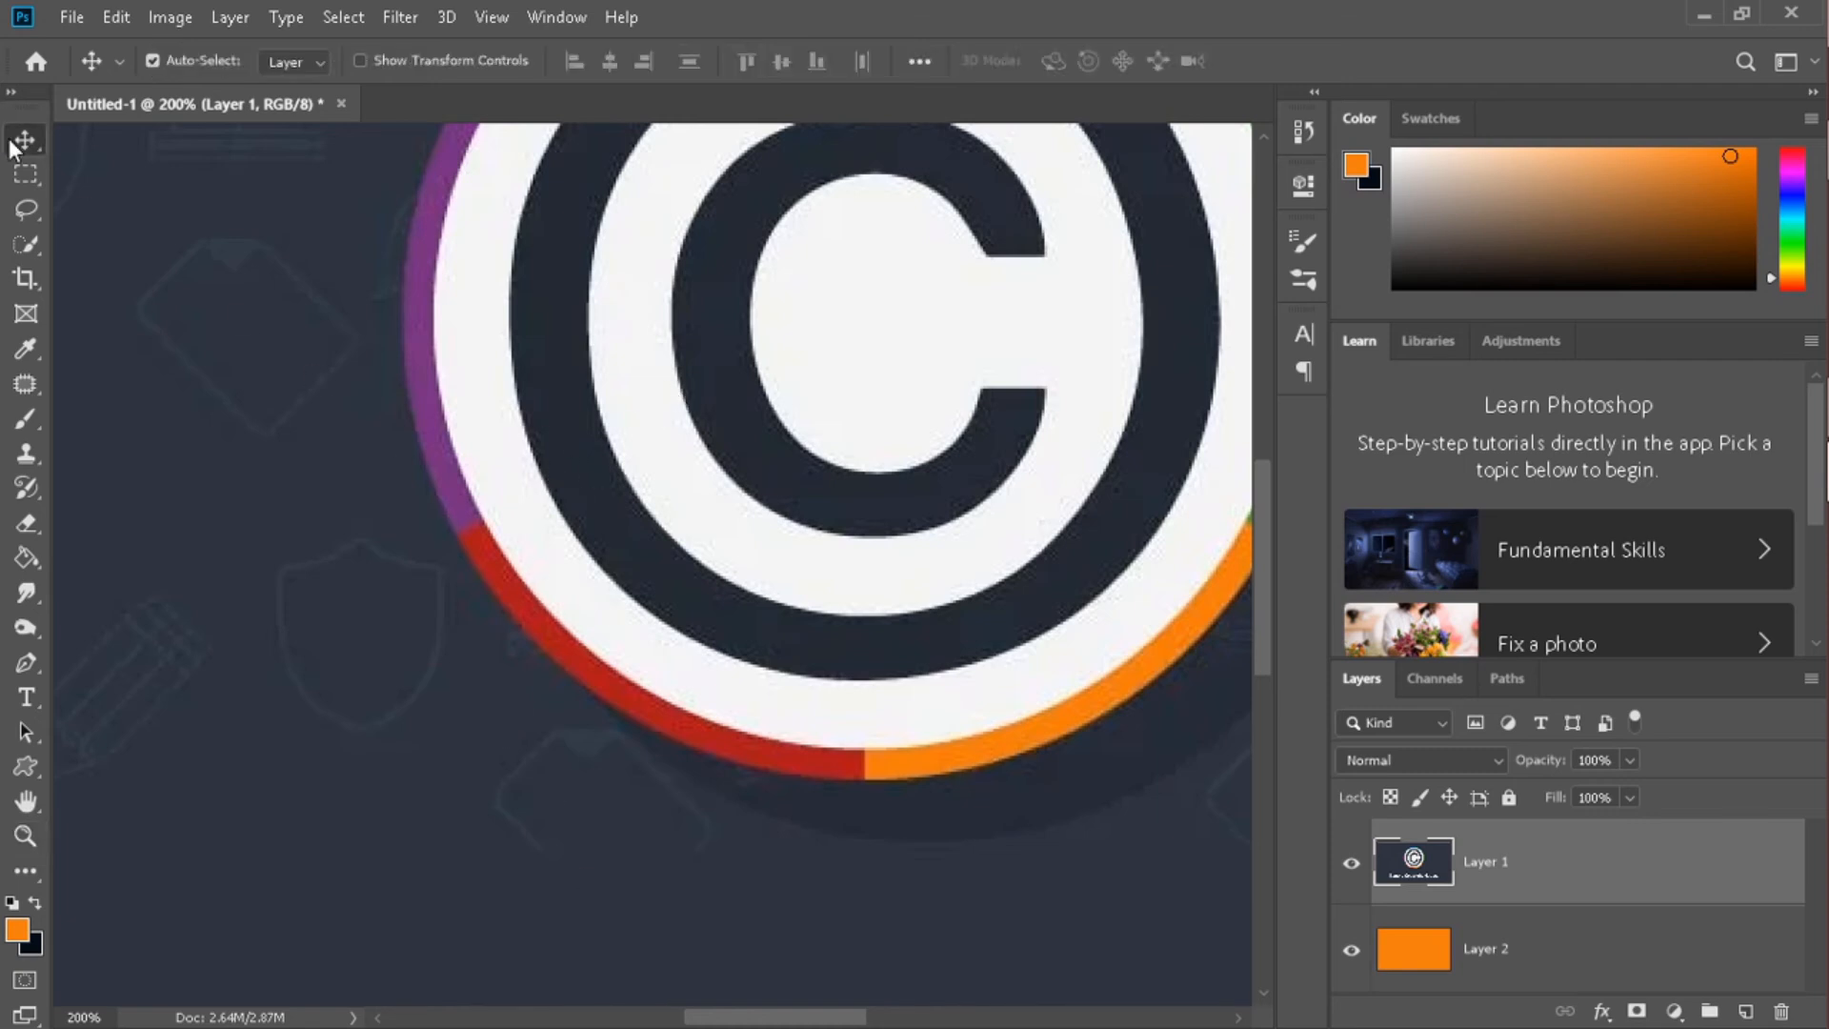
drag(384, 661, 969, 105)
key(ctrl+z)
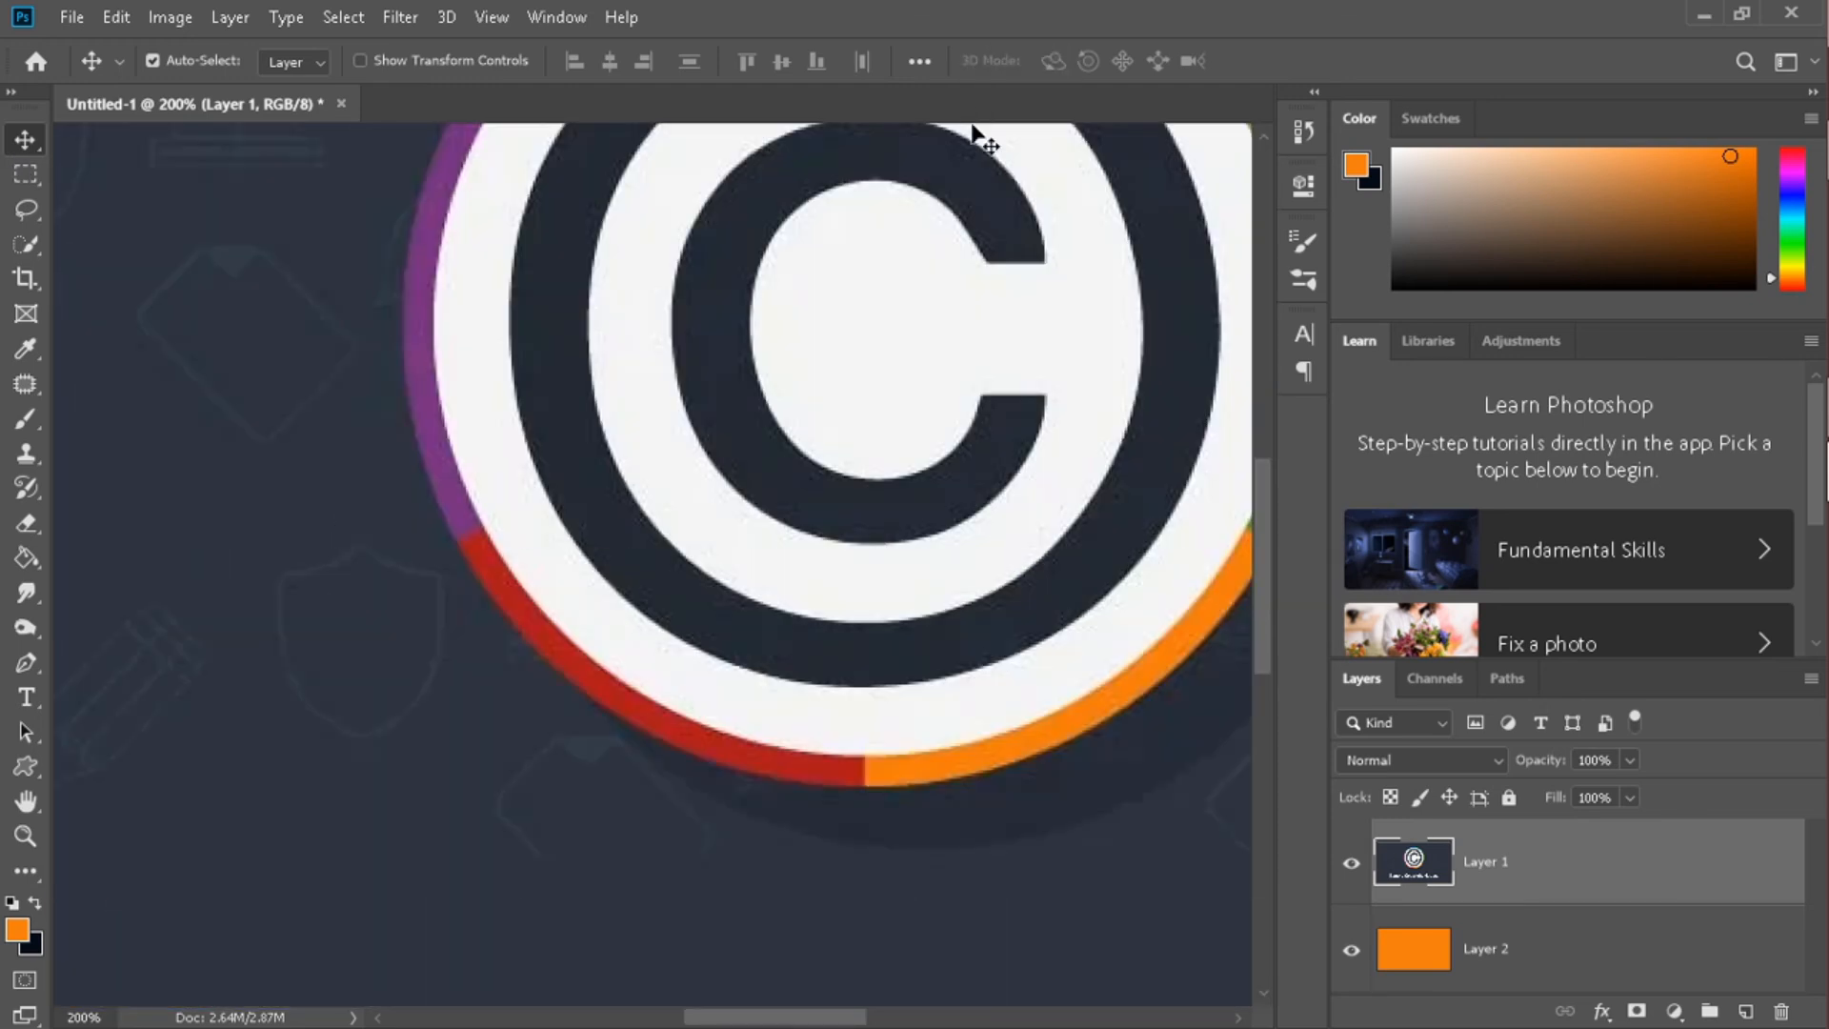
key(ctrl+z)
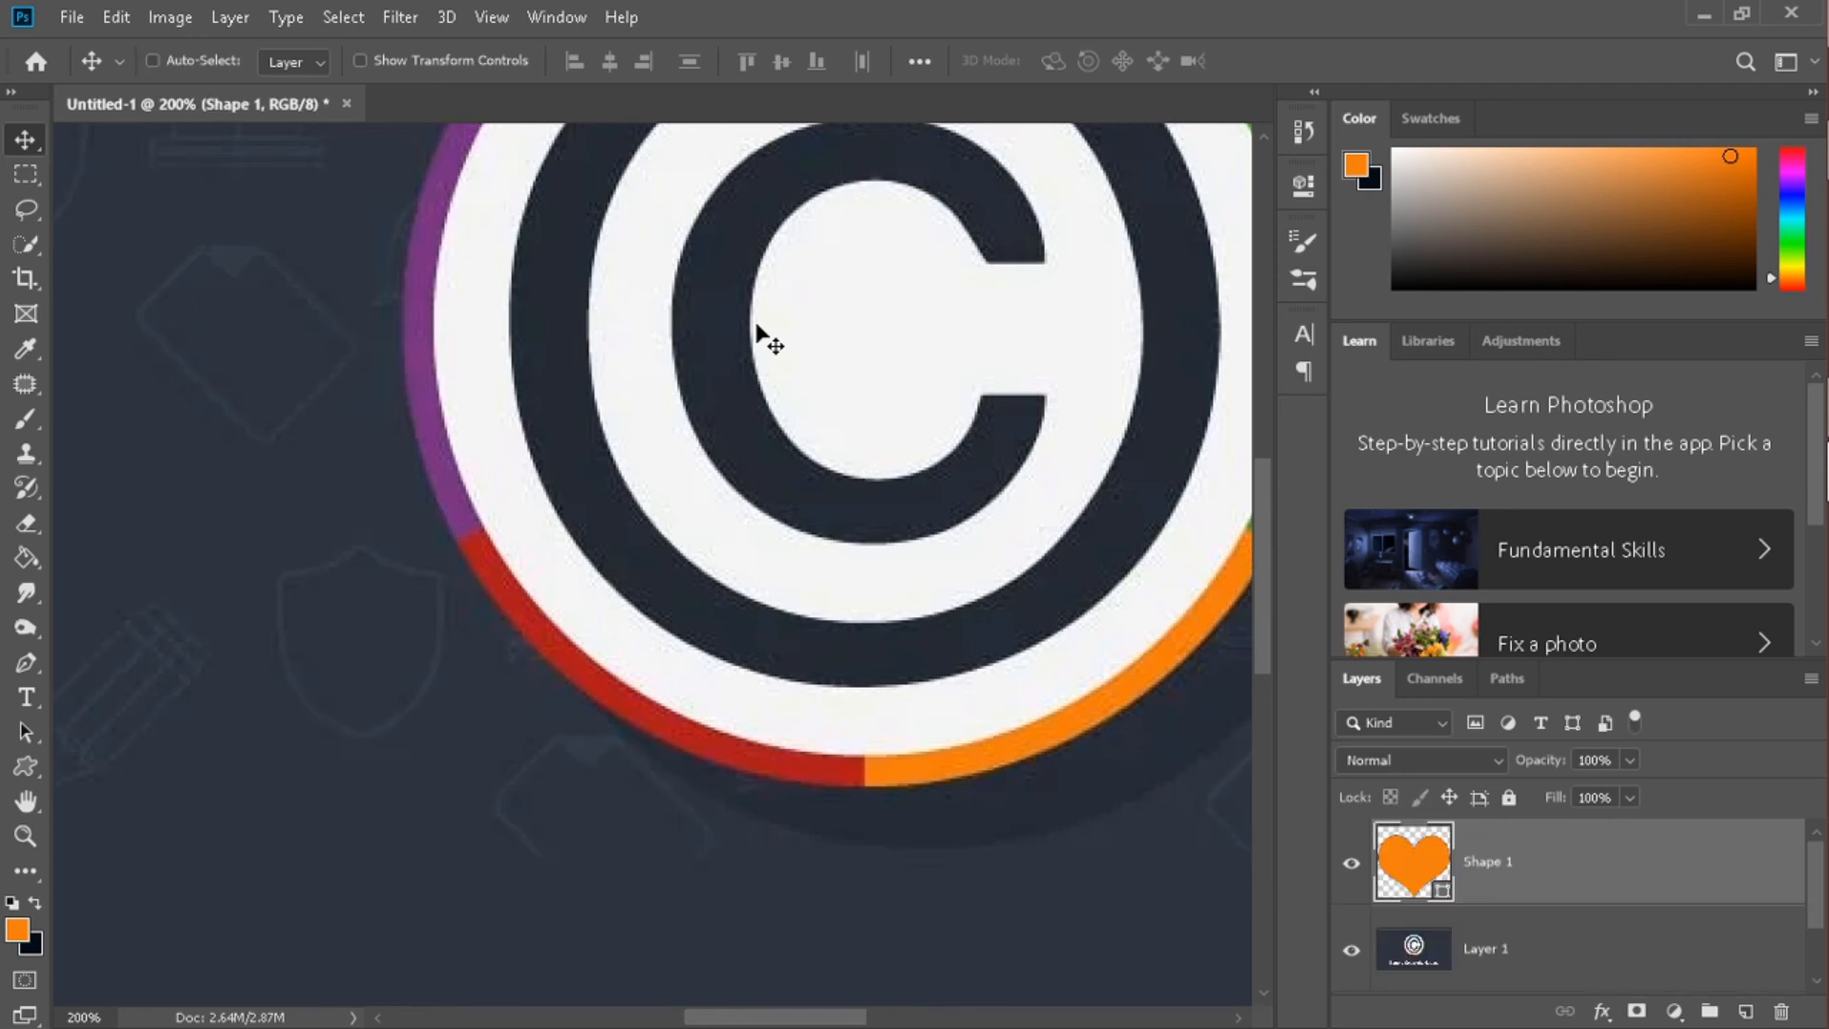
key(ctrl+z)
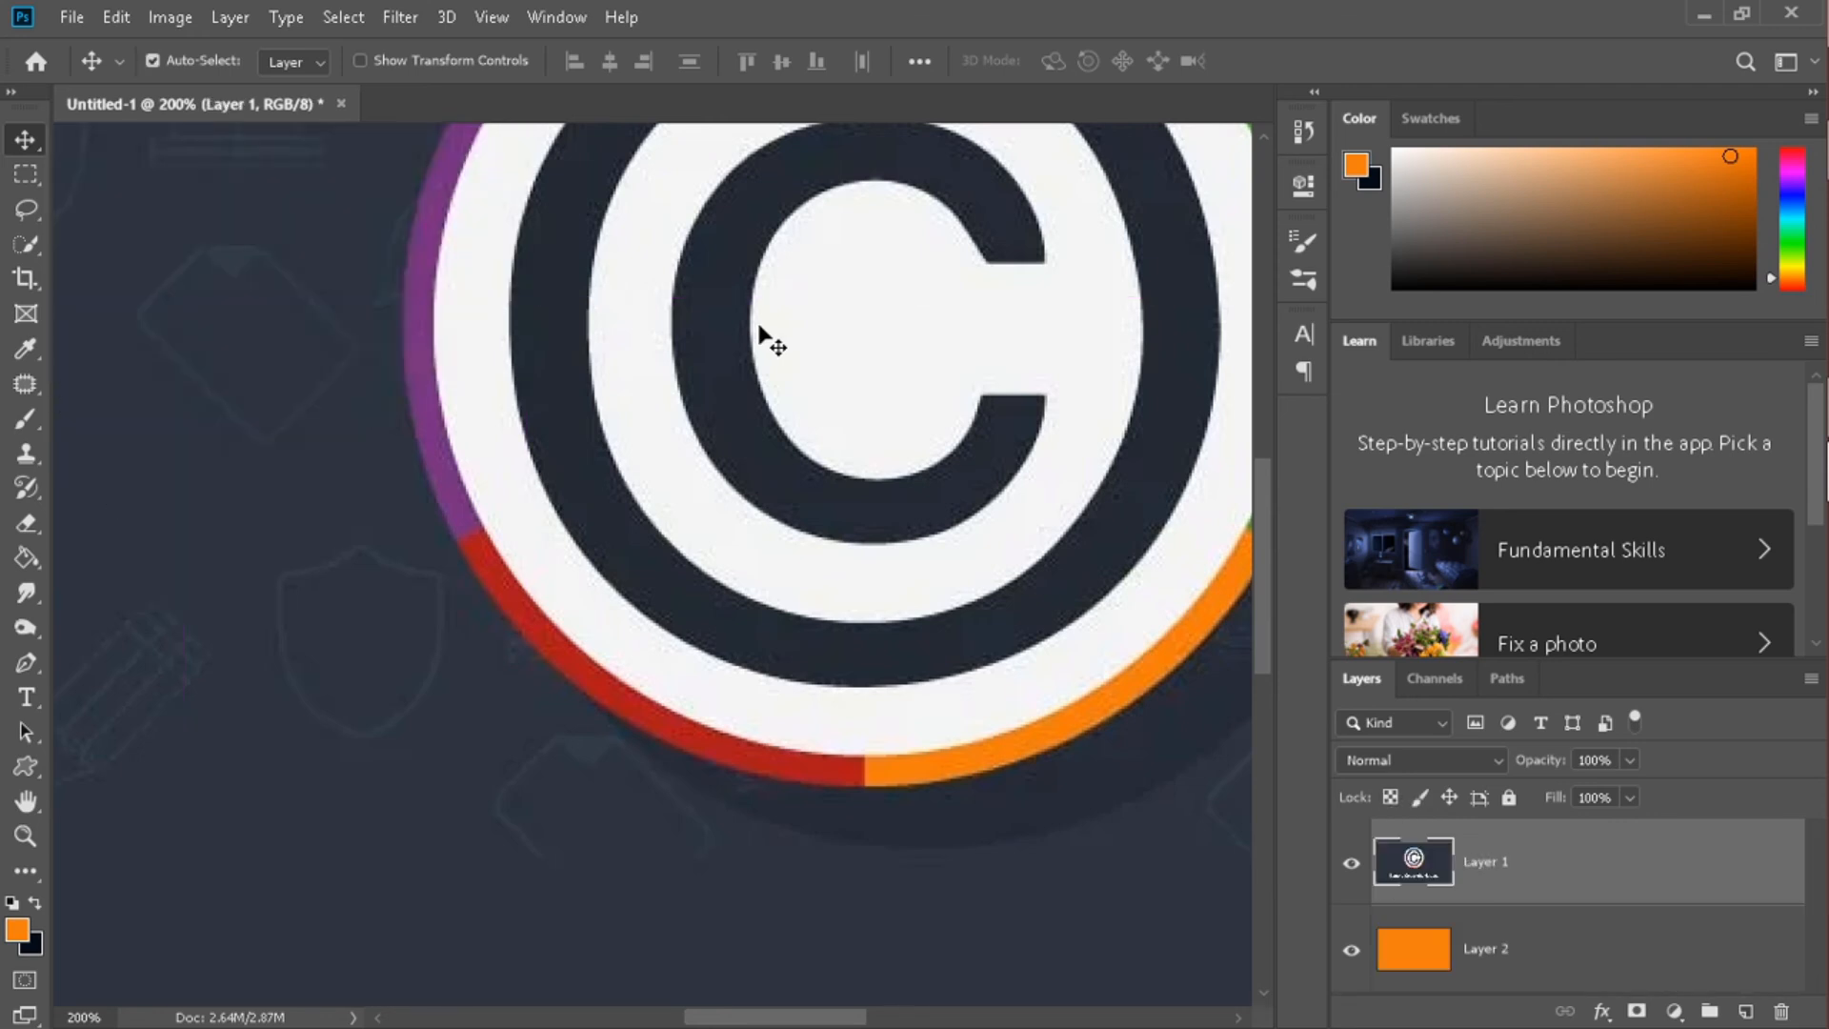
key(ctrl+shift+z)
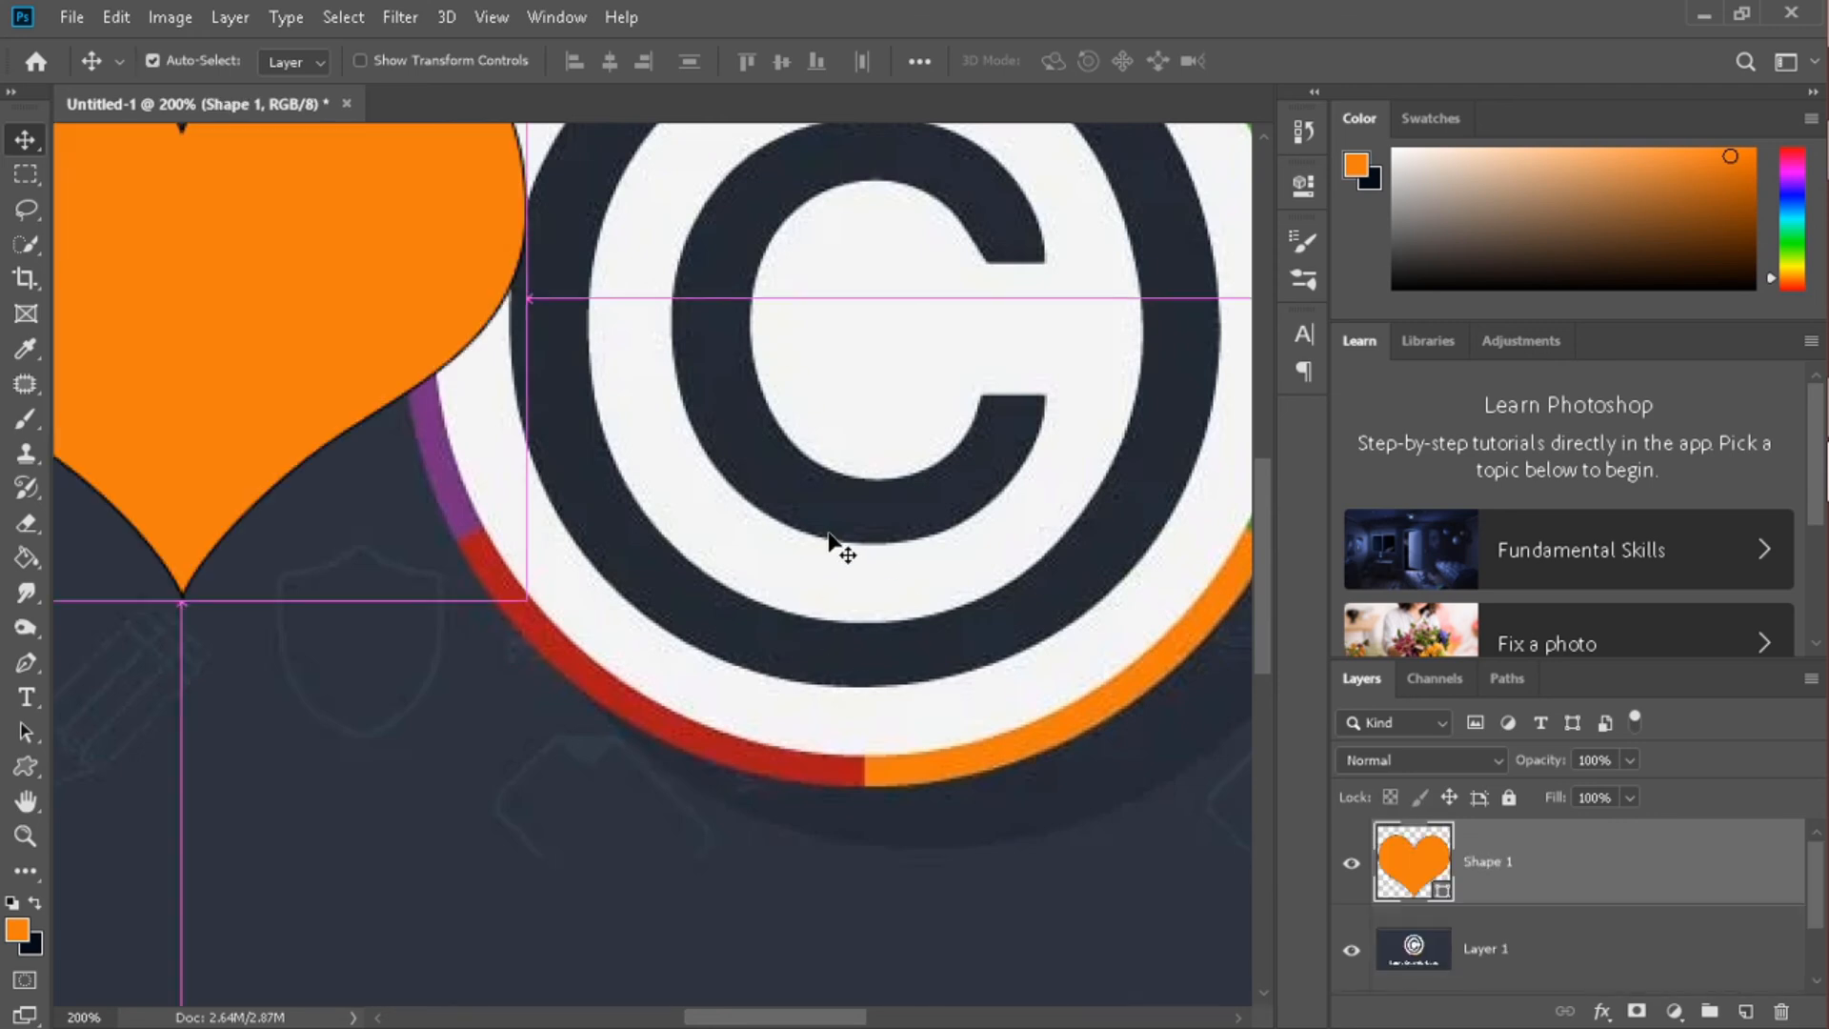
key(ctrl+z)
Zoom out to 66.7%, try repositioning the copyright image with the Move tool and undo the move
key(z)
alt+click(702, 539)
alt+click(700, 536)
key(v)
drag(588, 600, 628, 443)
key(ctrl+z)
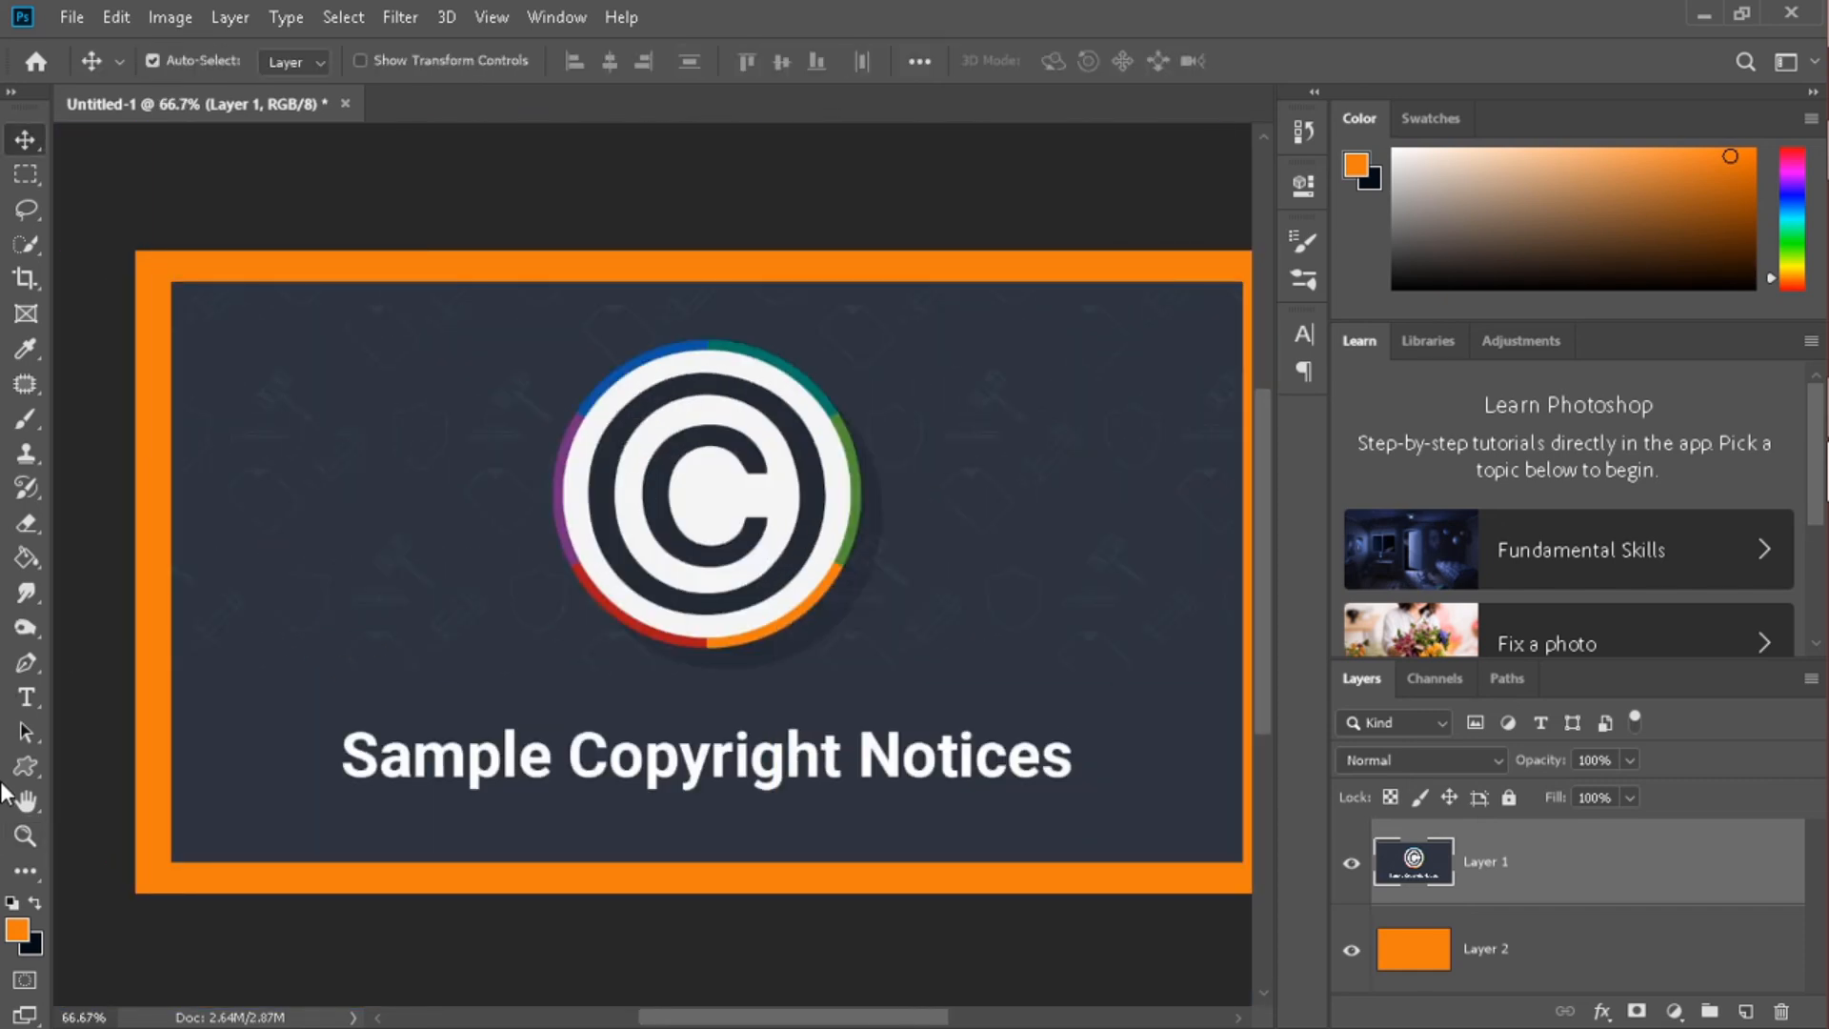
Use the Hand tool with temporary zooming to magnify the copyright logo to 400%
click(22, 798)
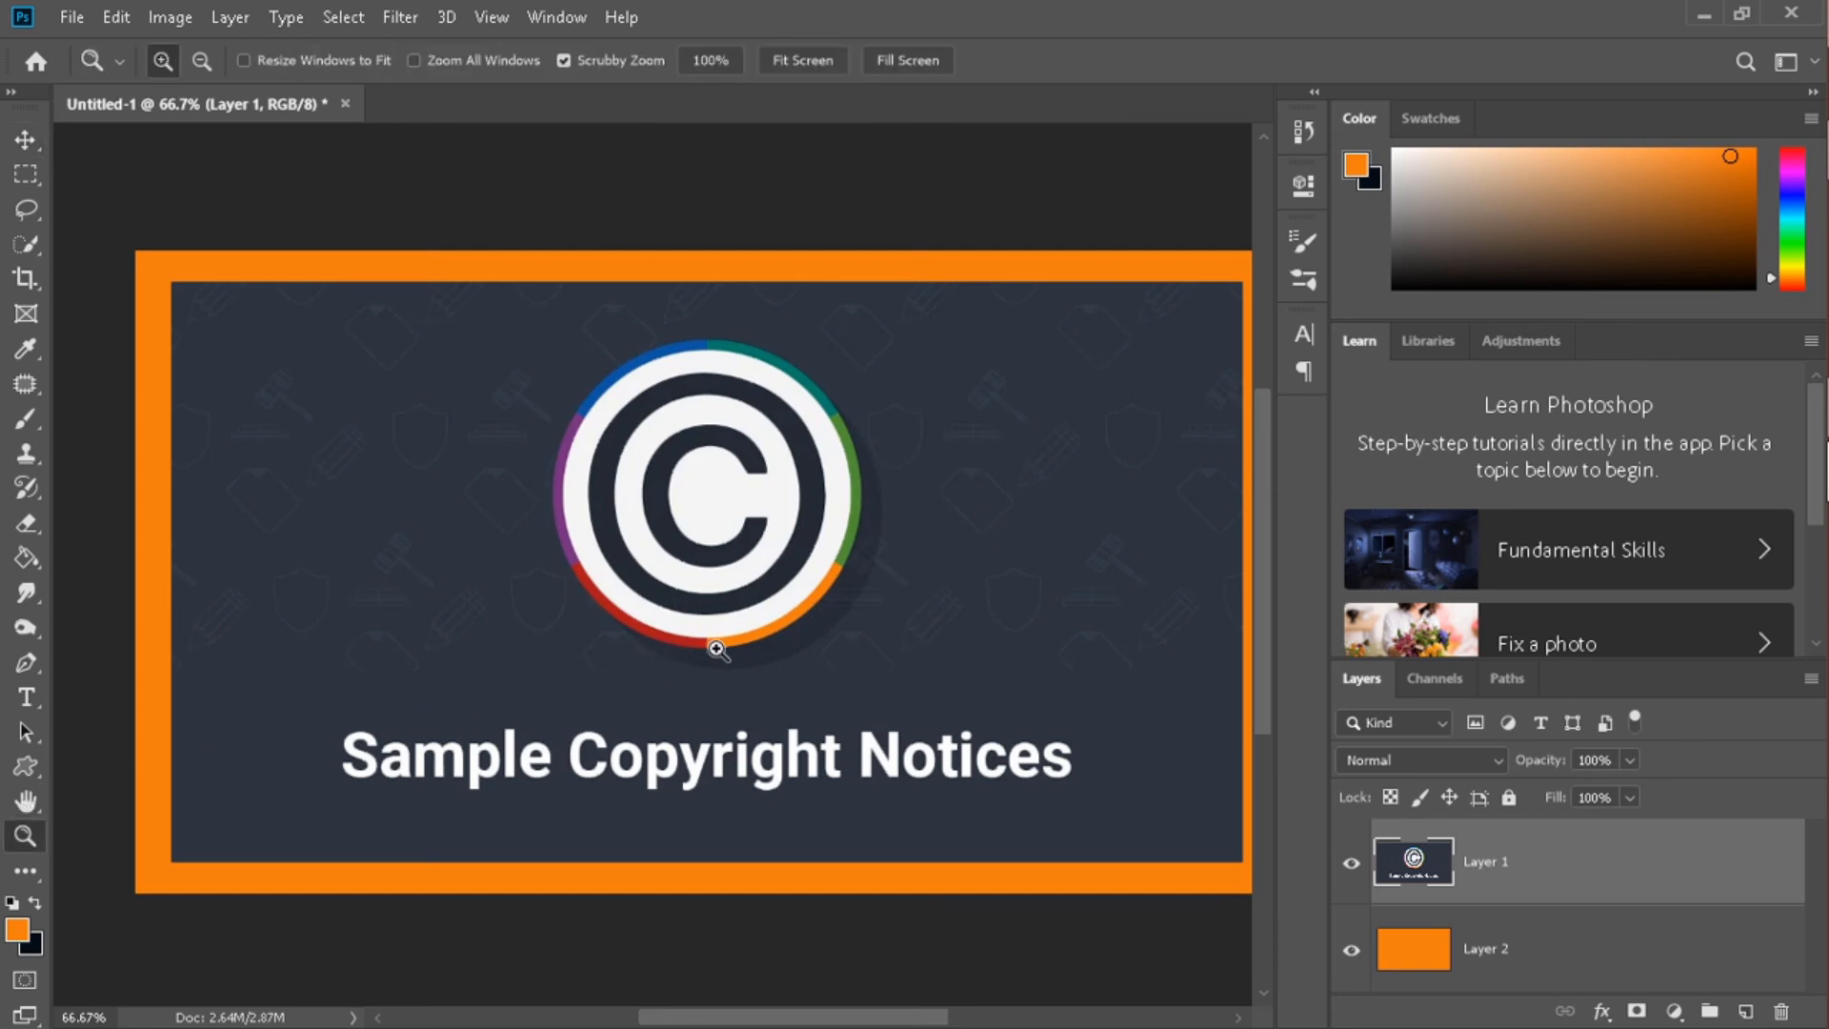
ctrl+click(742, 643)
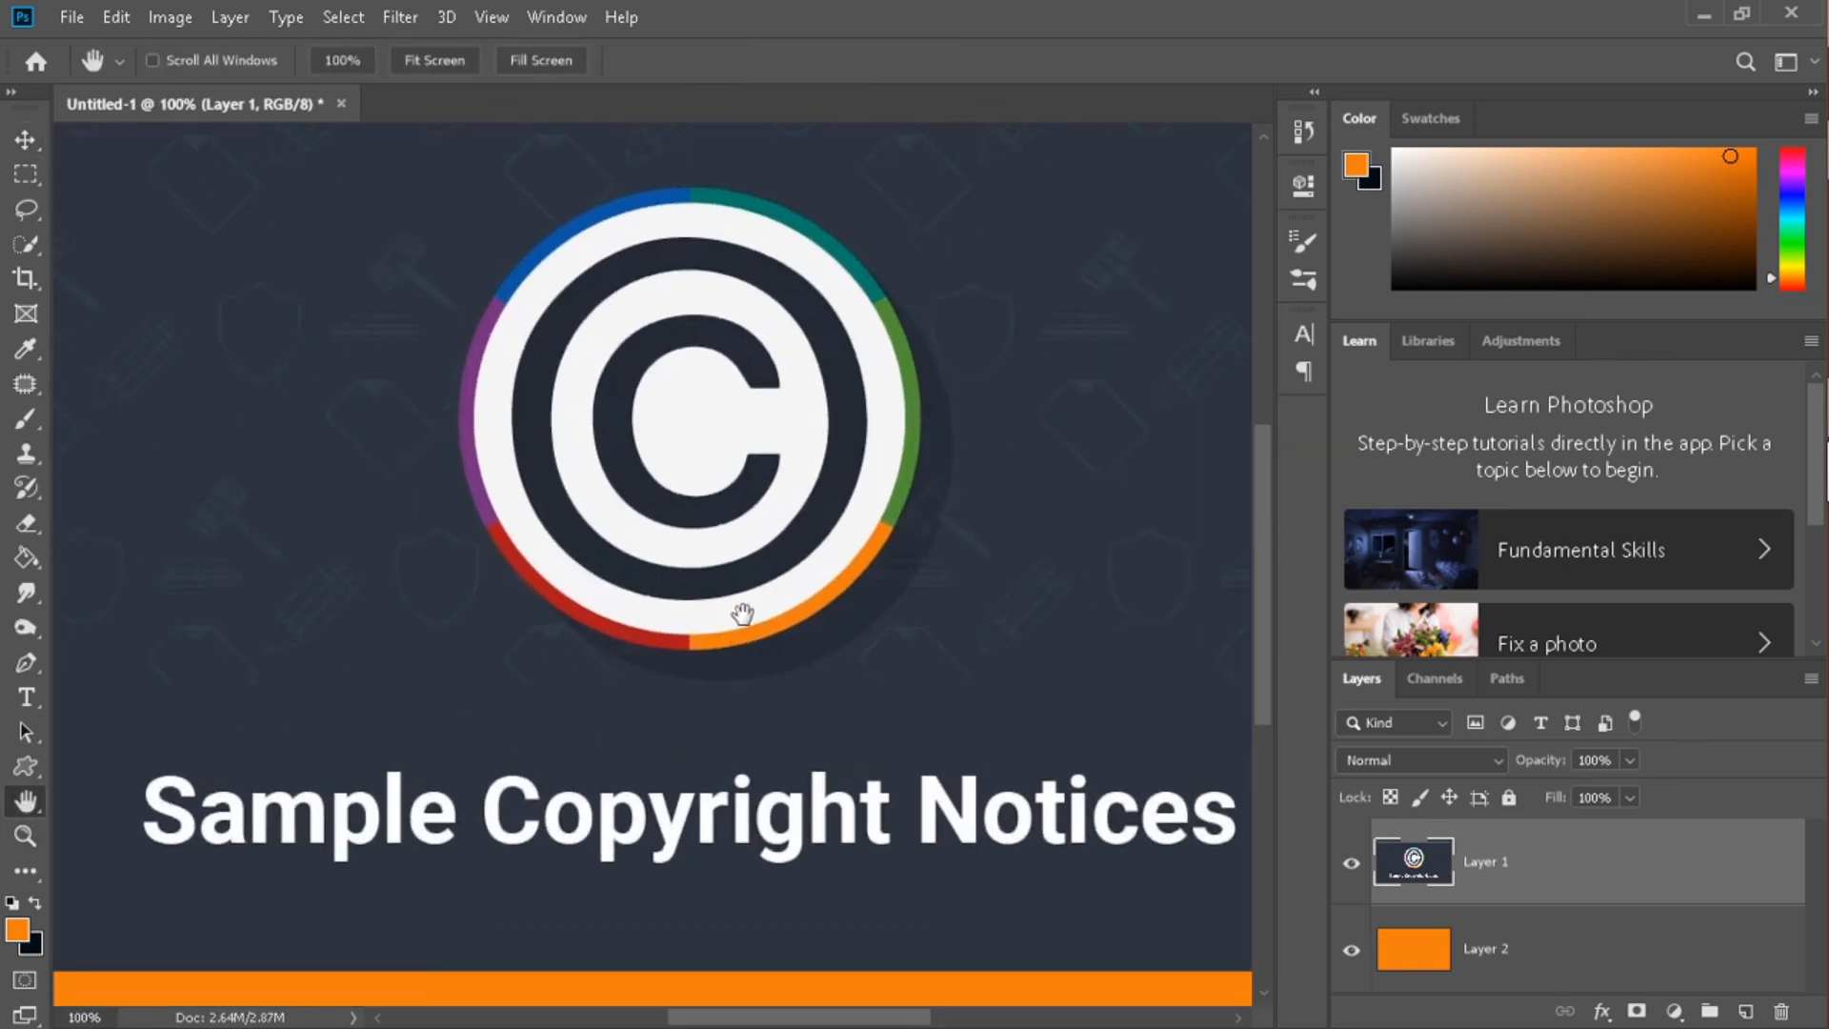
drag(739, 609, 886, 557)
ctrl+click(844, 665)
ctrl+click(845, 665)
ctrl+click(845, 665)
Pan around the magnified image between the copyright logo and the "Sample Copyright Notices" title with the Hand tool
drag(789, 409, 764, 822)
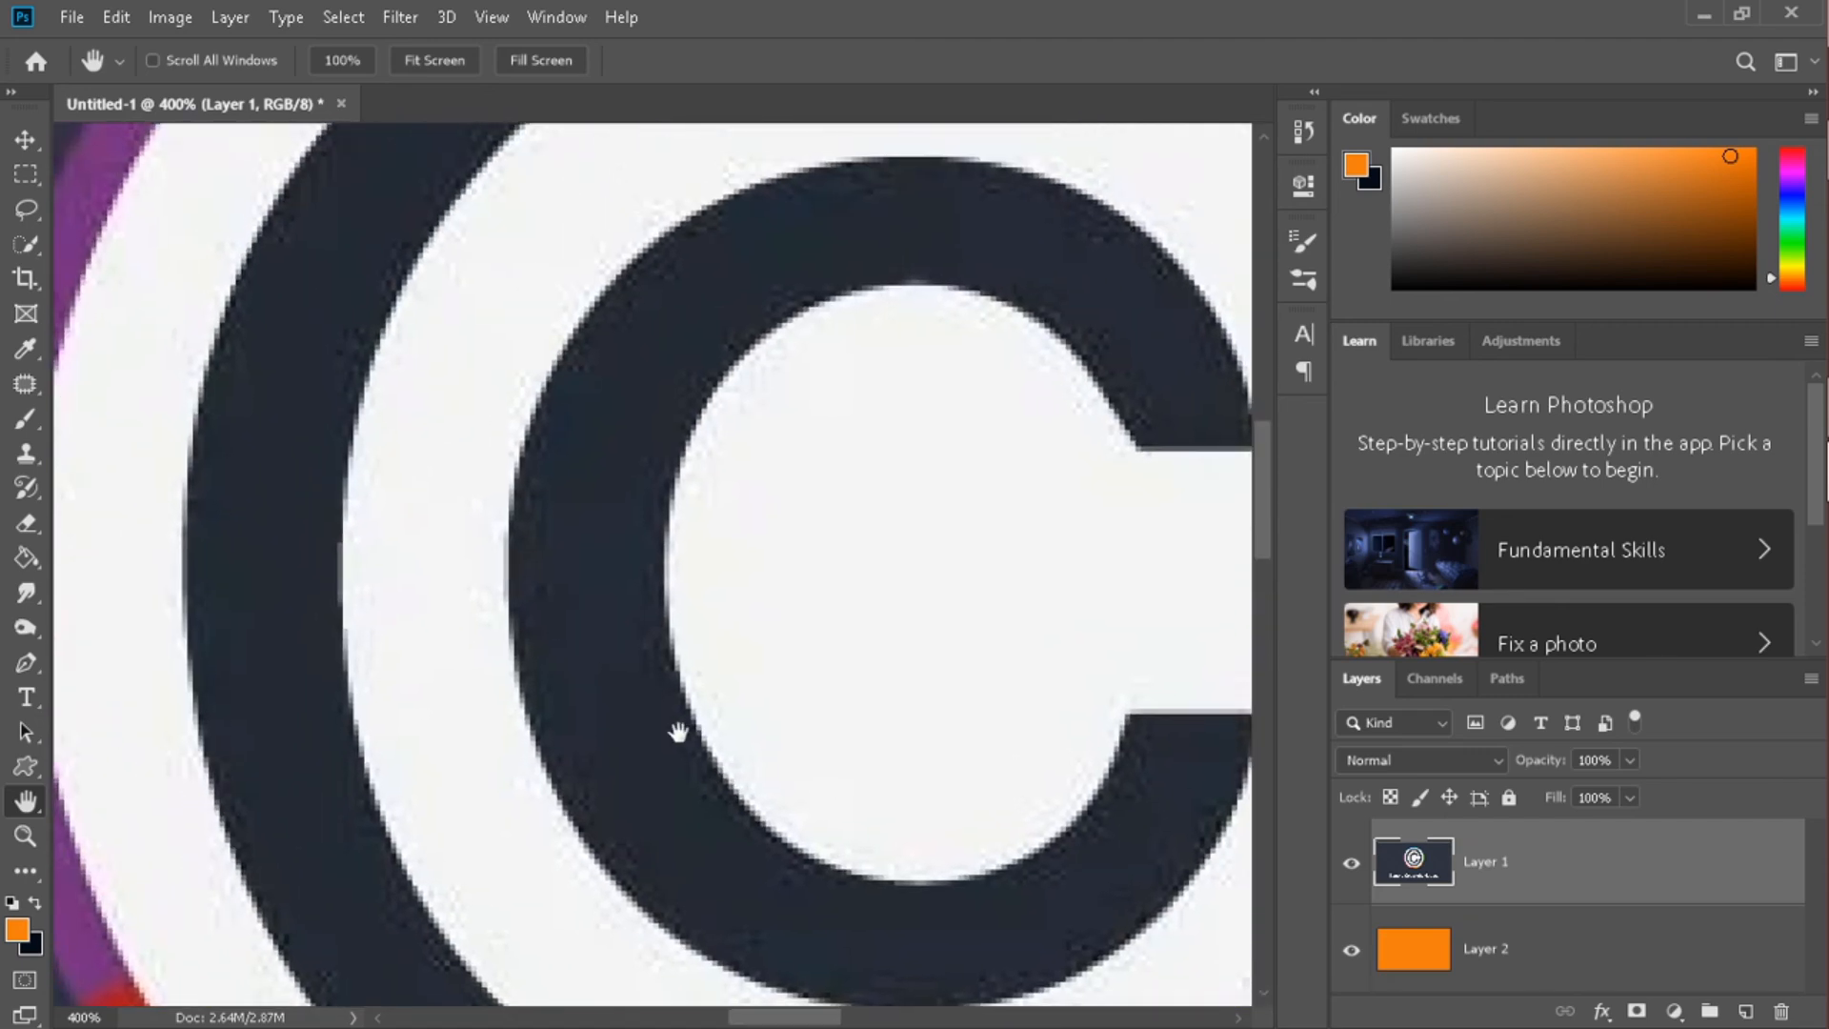
drag(570, 830, 640, 181)
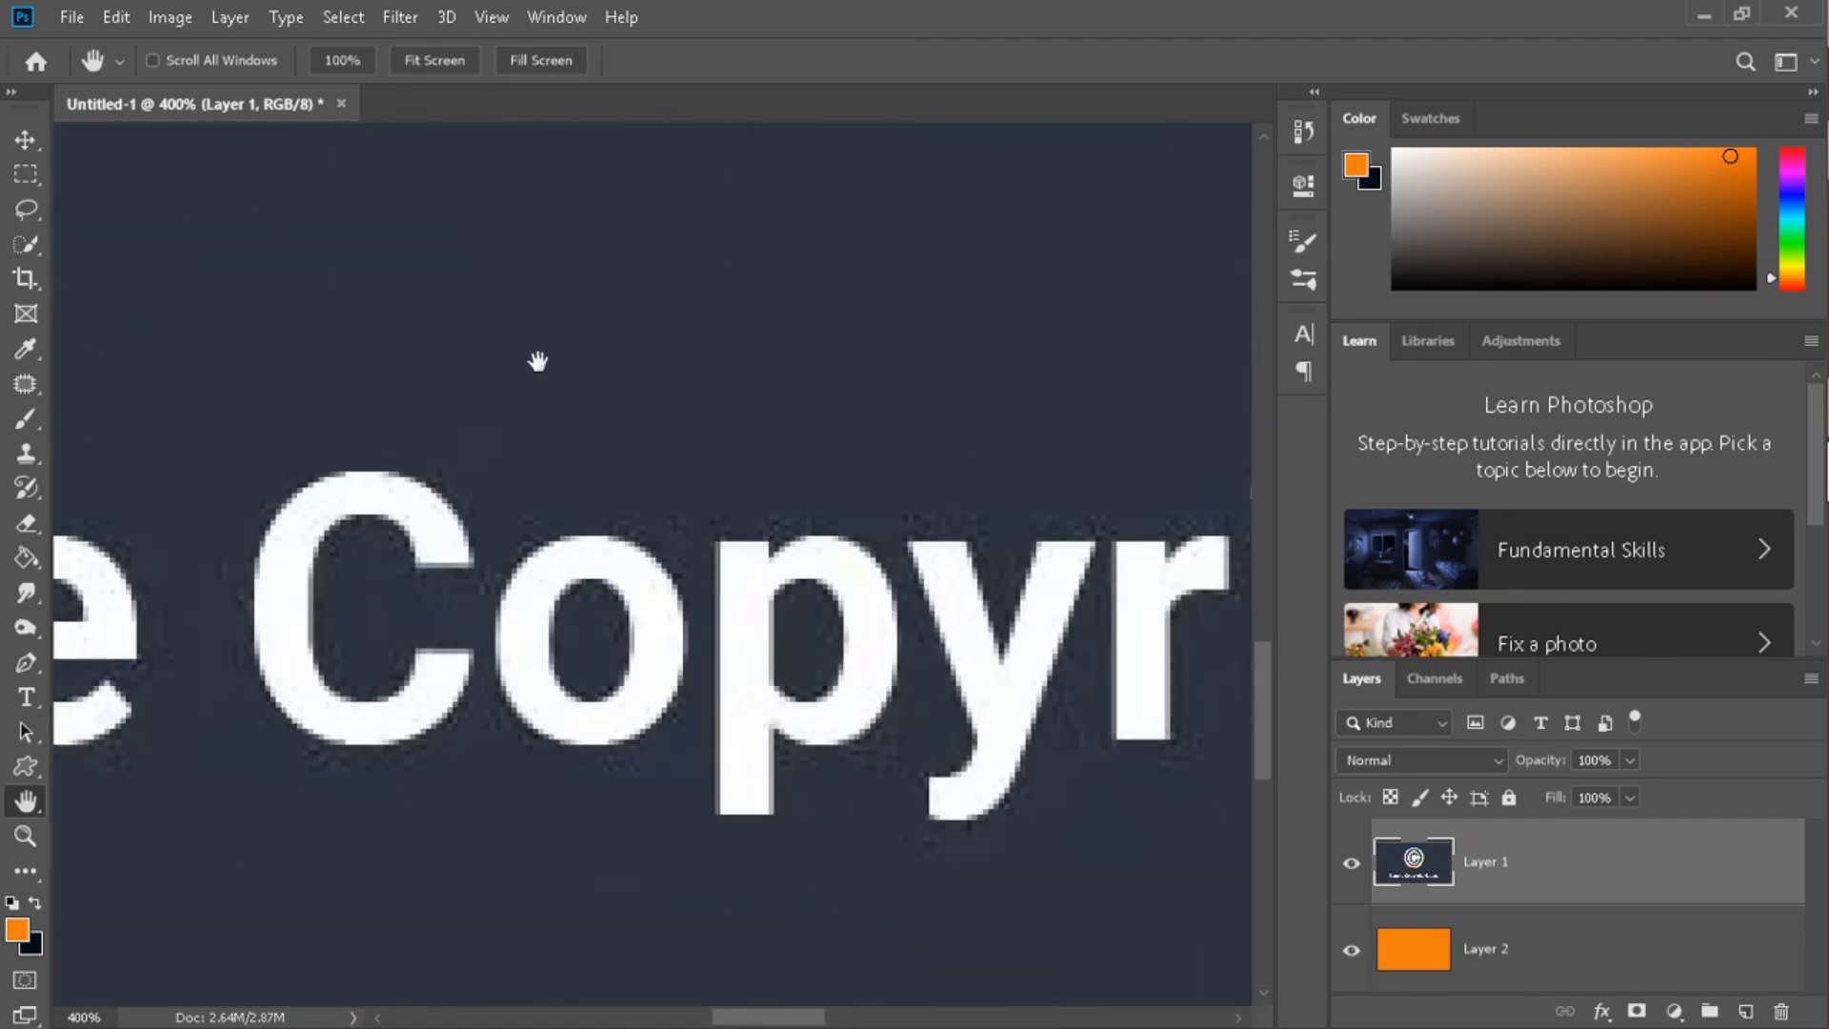
drag(559, 608, 991, 762)
drag(439, 525, 800, 522)
drag(502, 547, 841, 514)
drag(1009, 553, 569, 580)
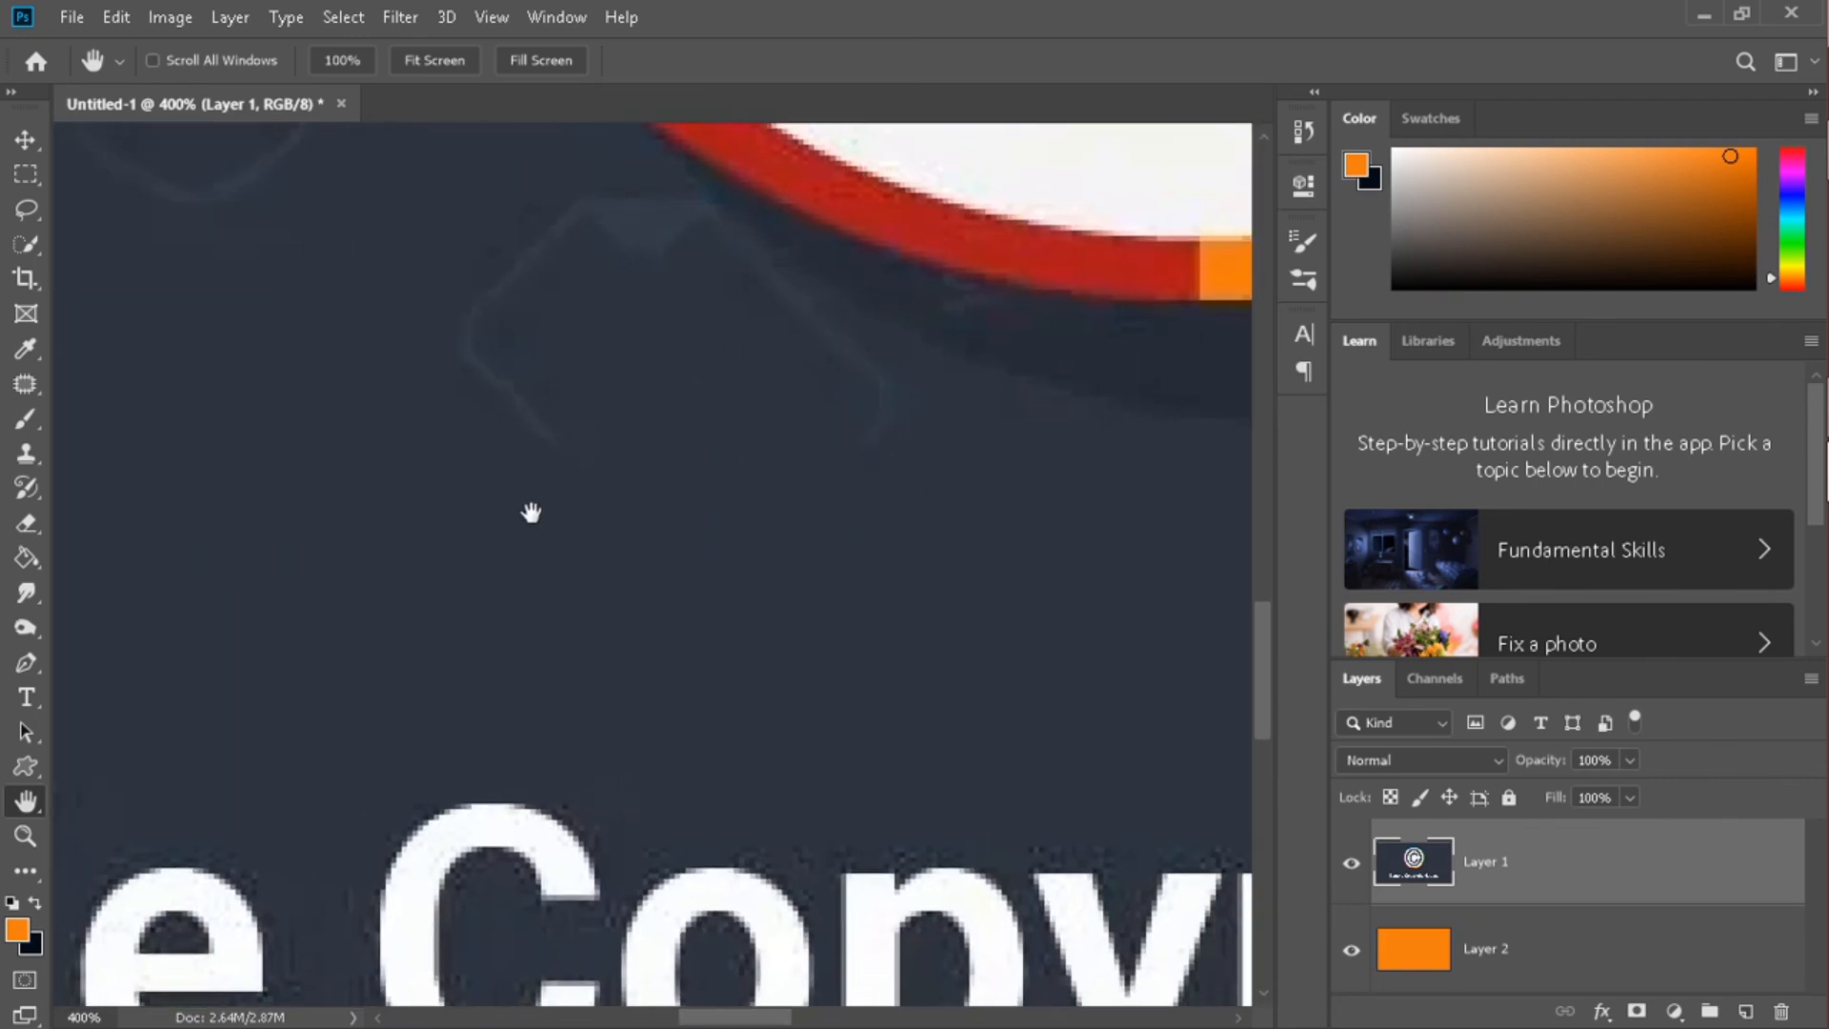
drag(604, 432, 559, 864)
drag(591, 477, 601, 621)
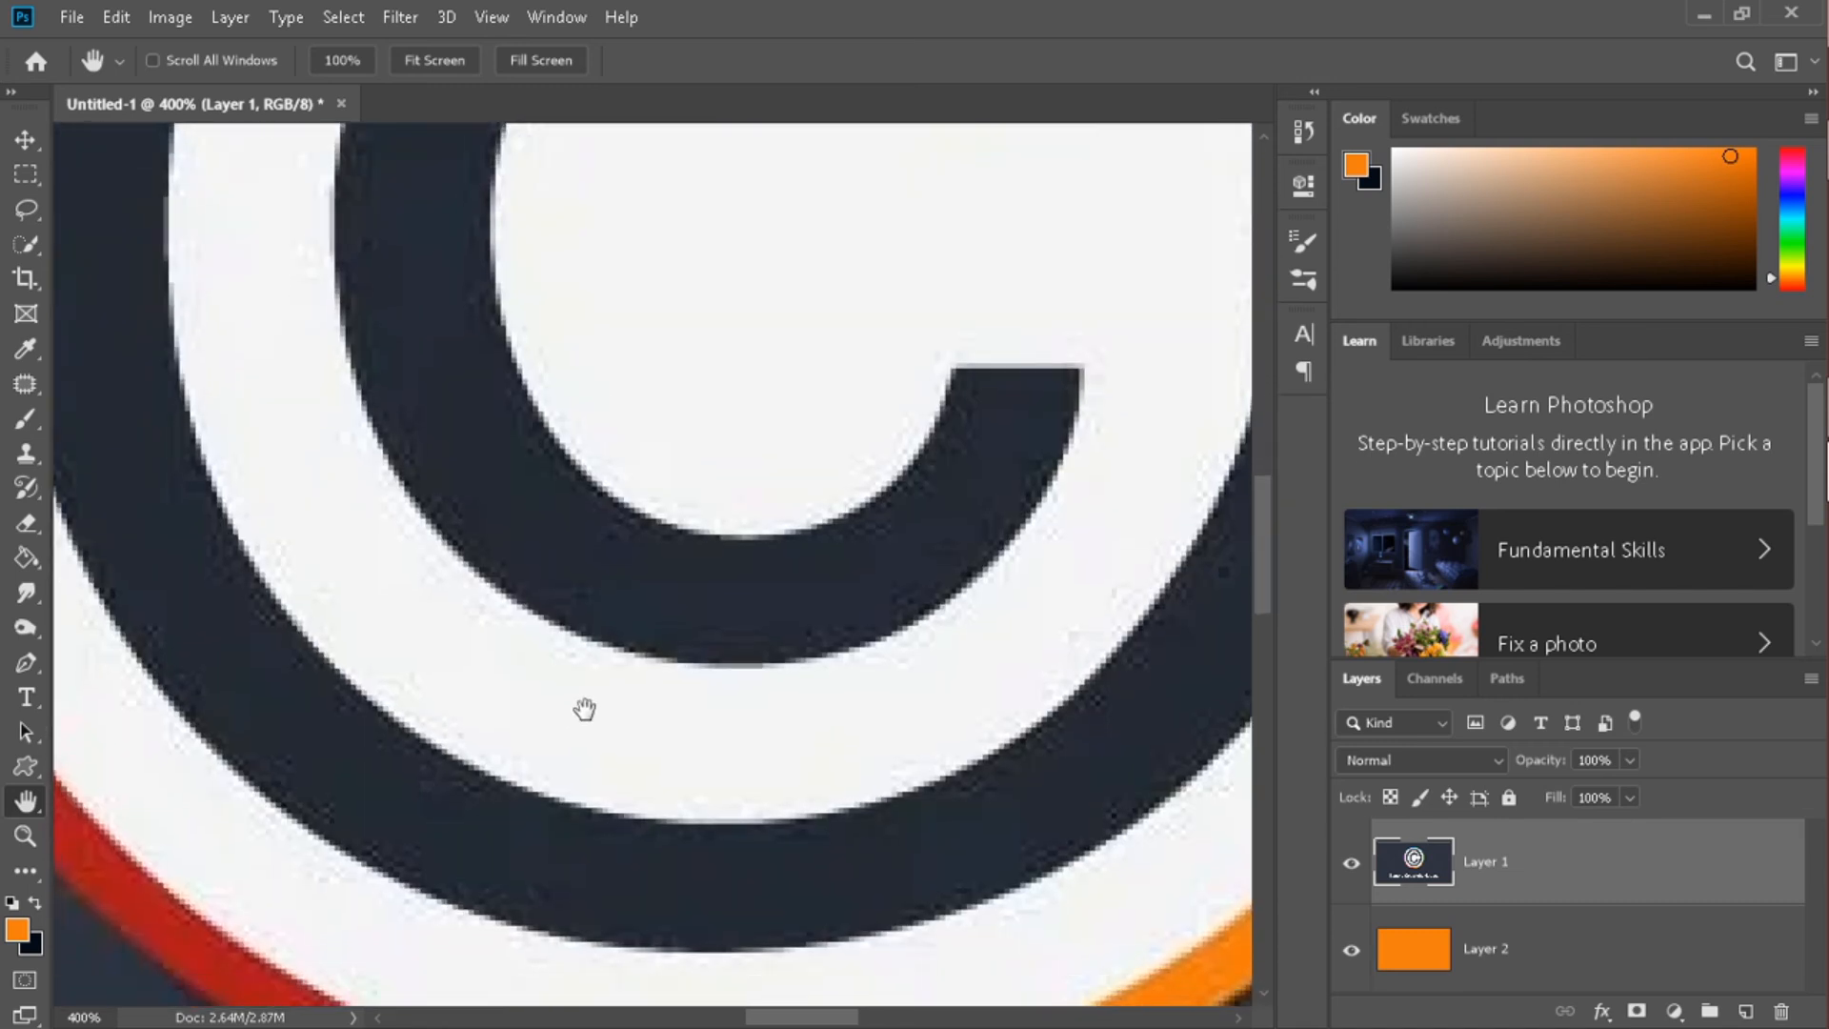
Zoom out to 200% on the copyright logo and switch to the Lasso tool
click(38, 139)
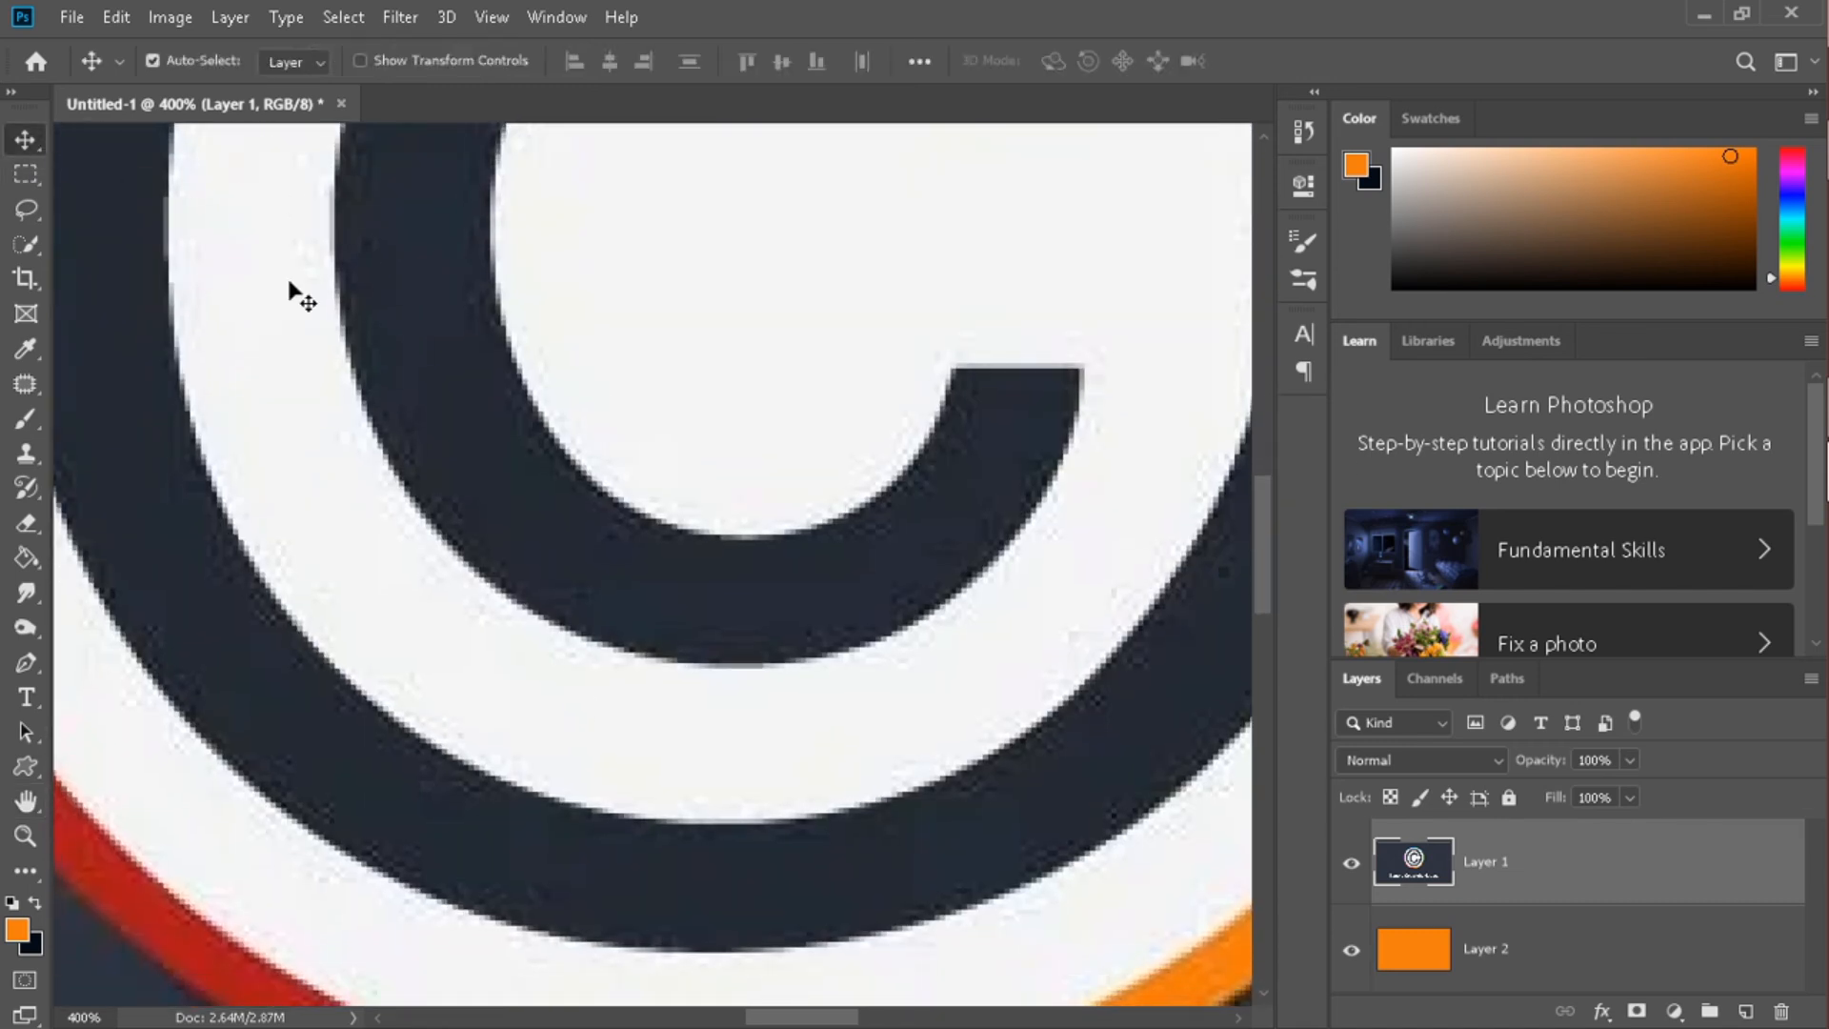
alt+click(819, 697)
alt+click(820, 696)
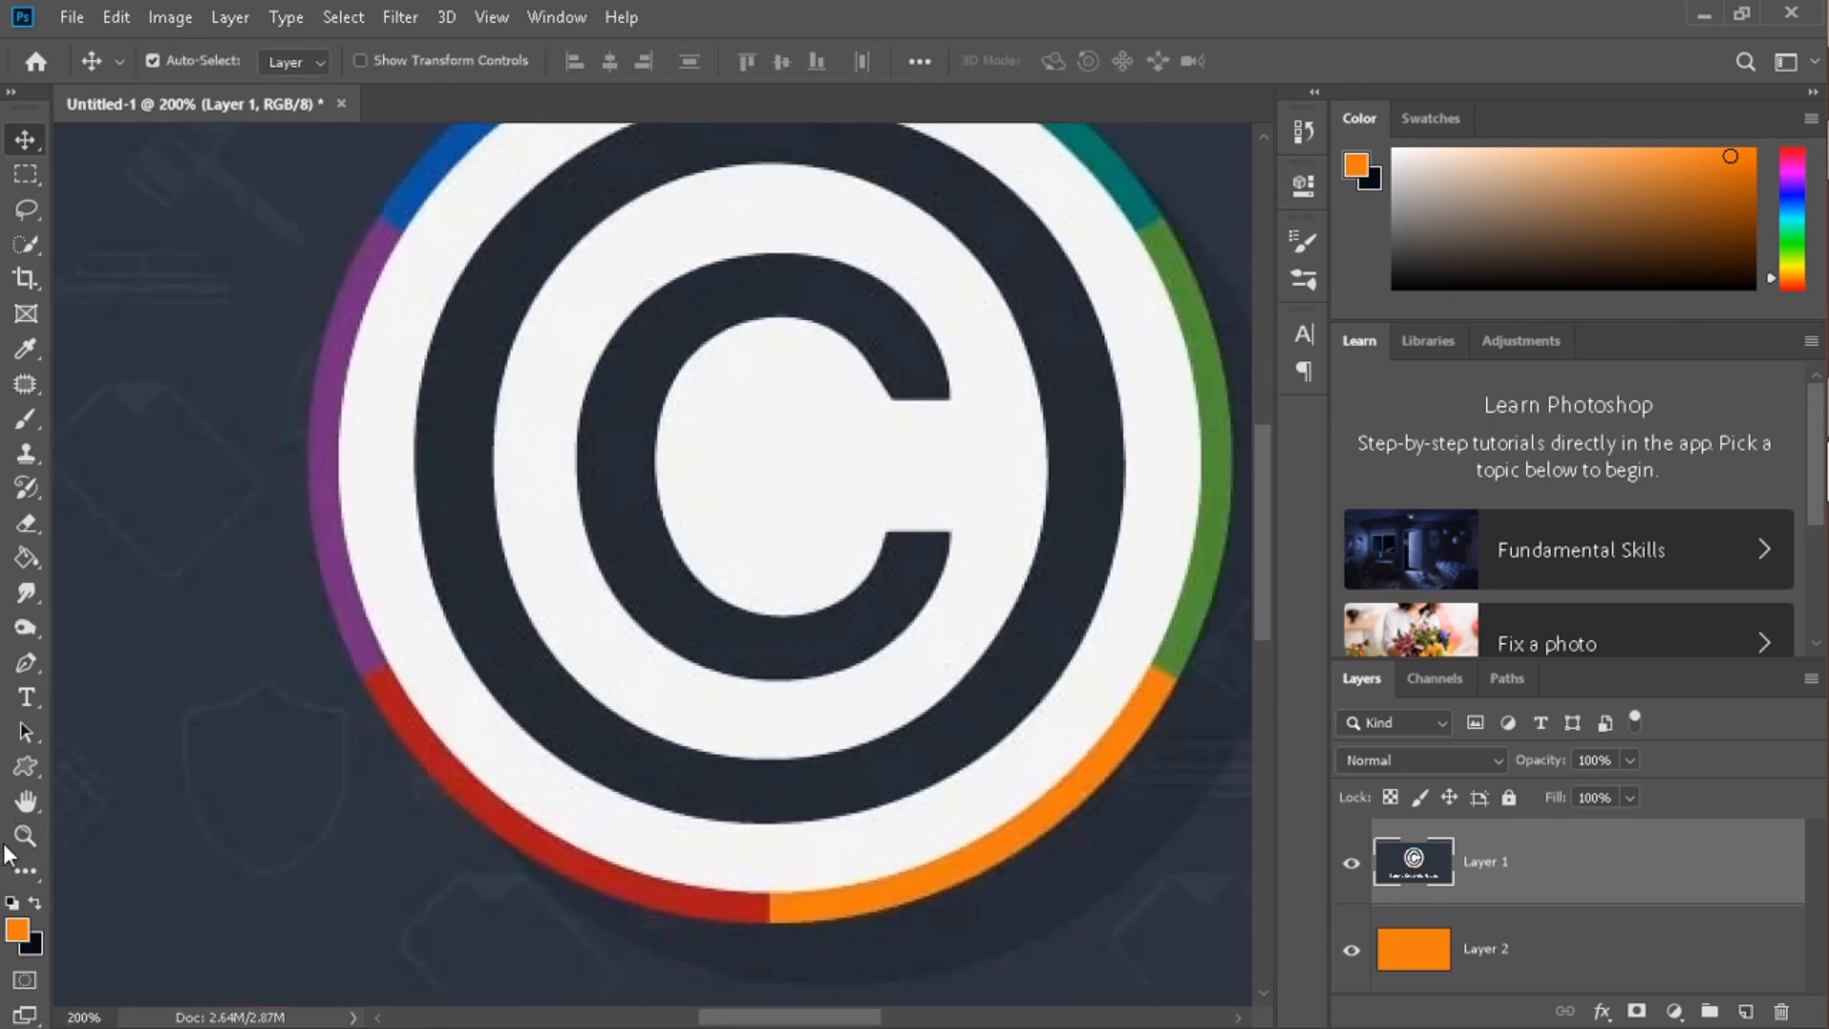
click(23, 842)
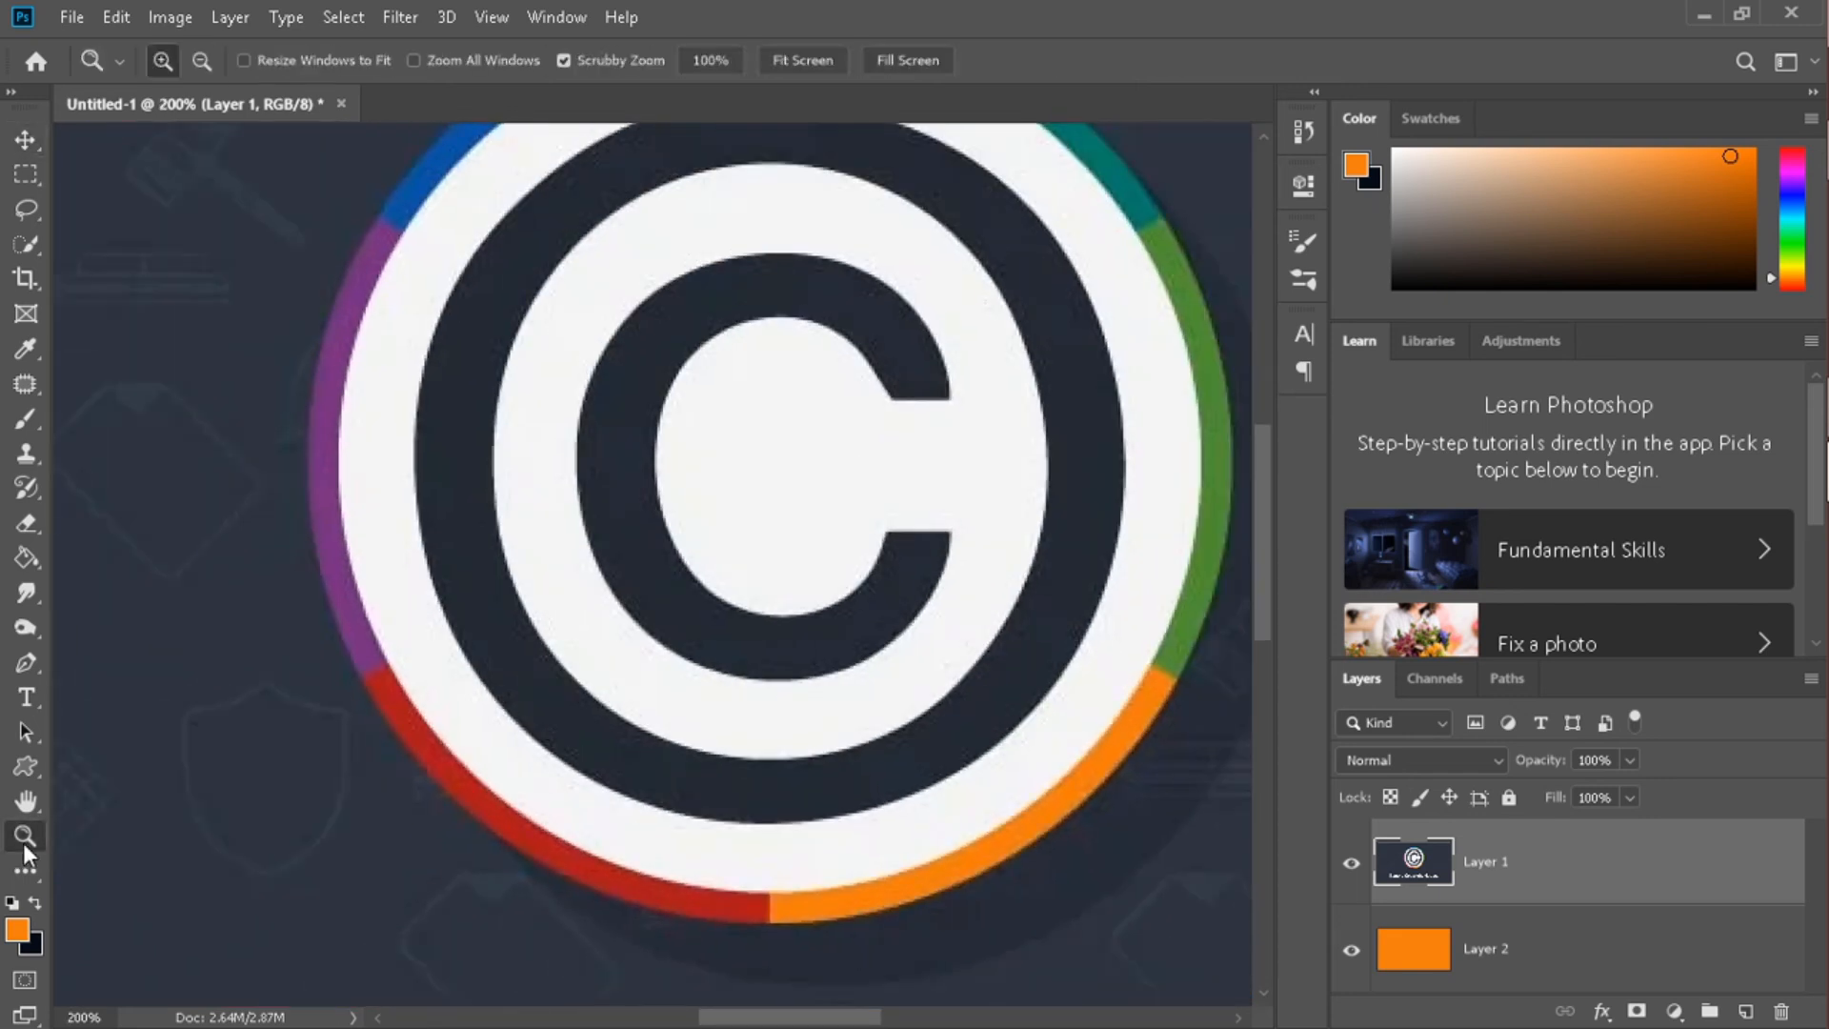
click(26, 139)
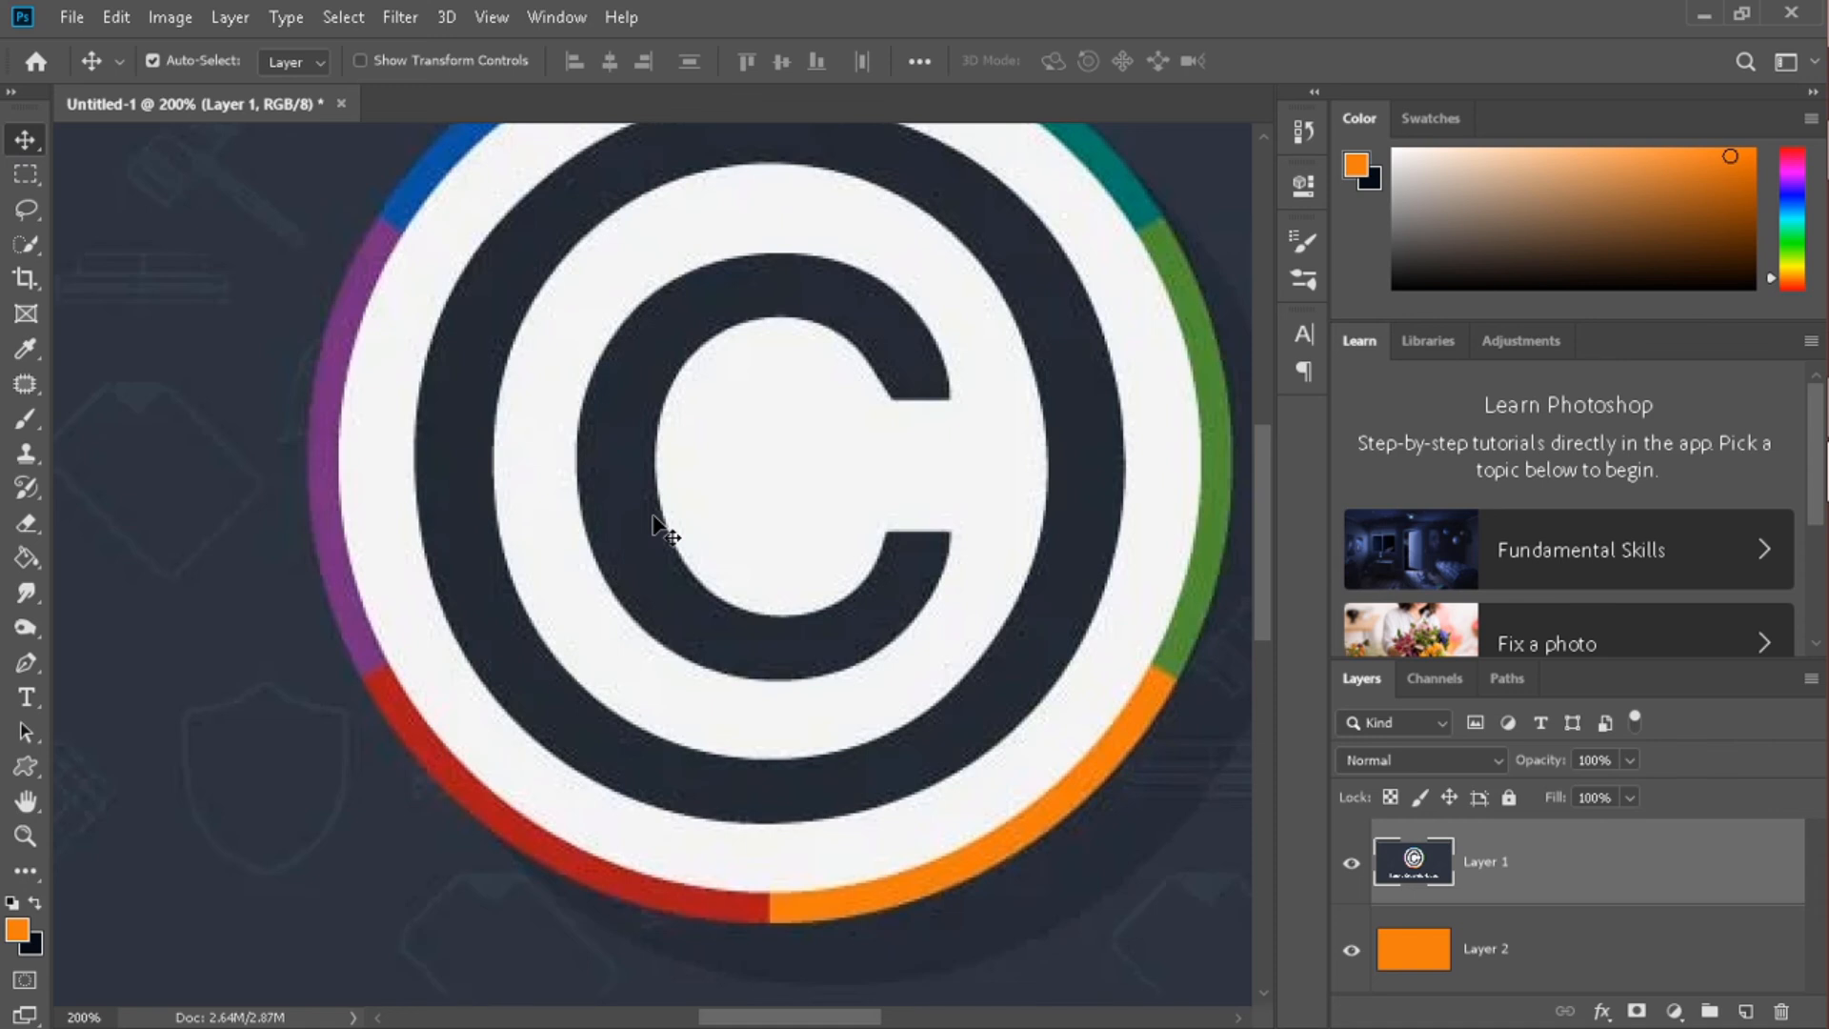
key(l)
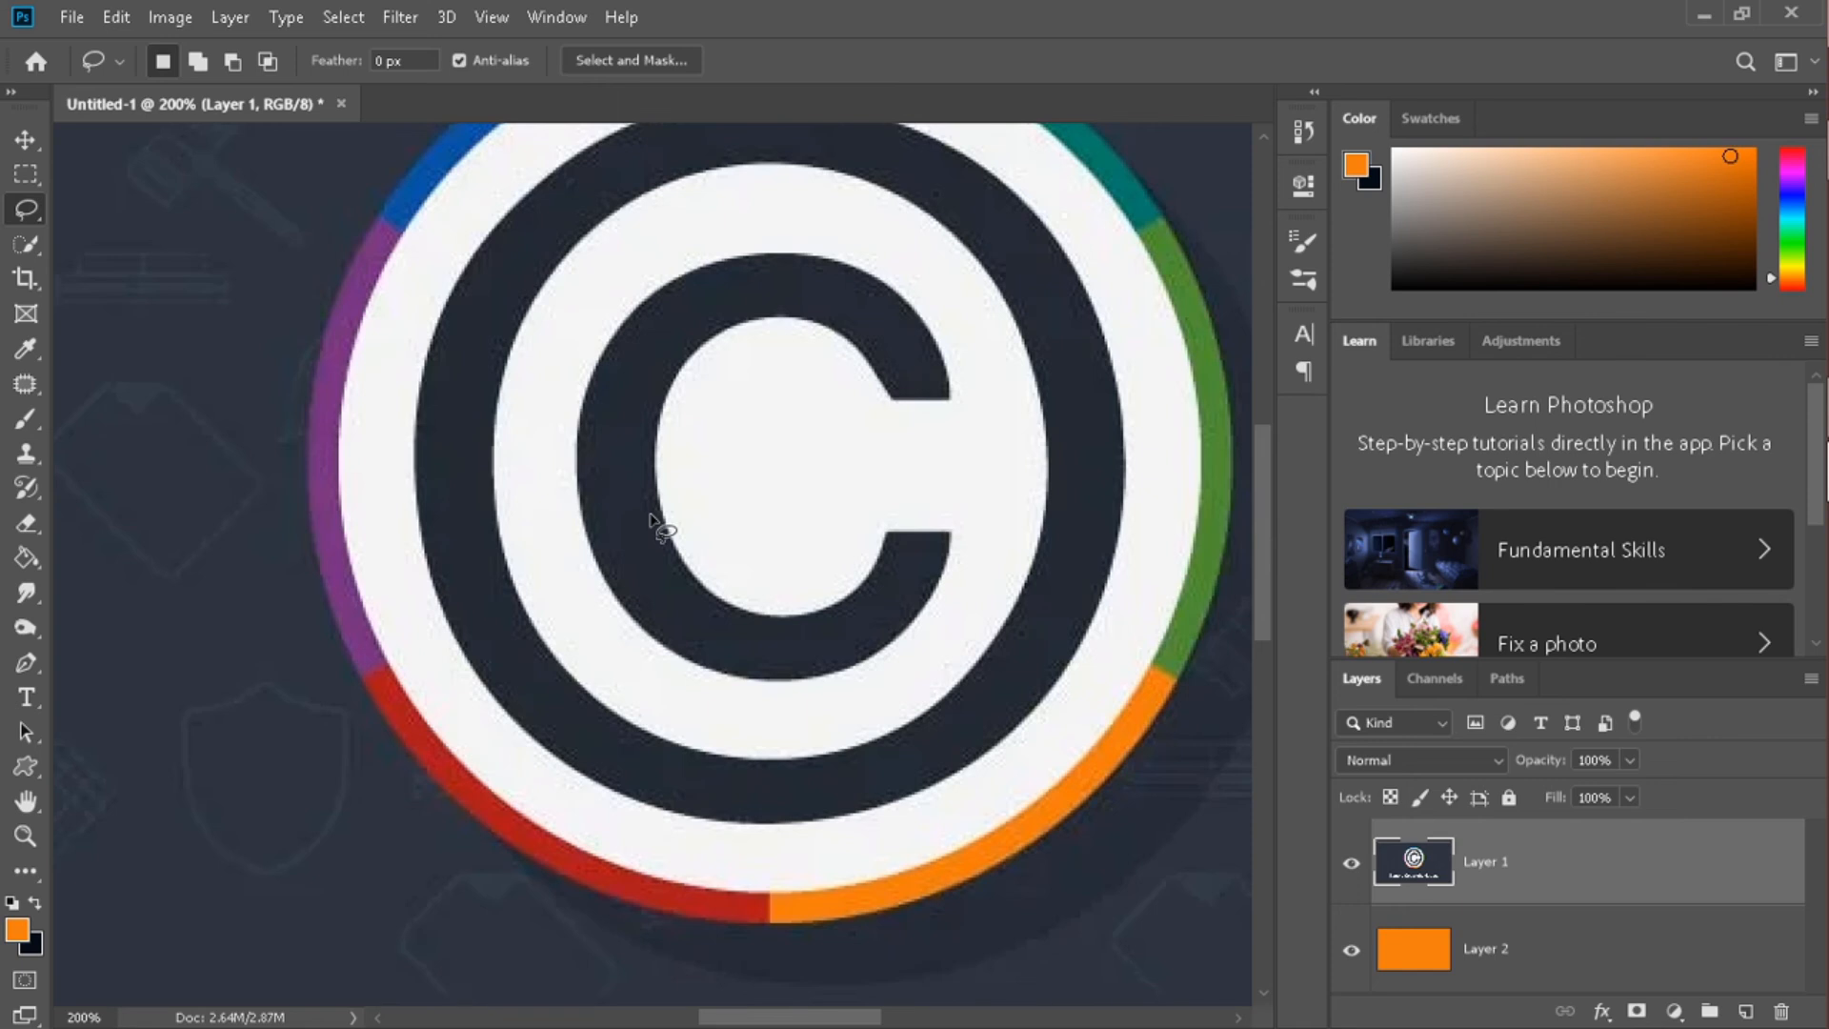
Switch in turn to the Rectangular Marquee, Crop, Pen and Brush tools
key(m)
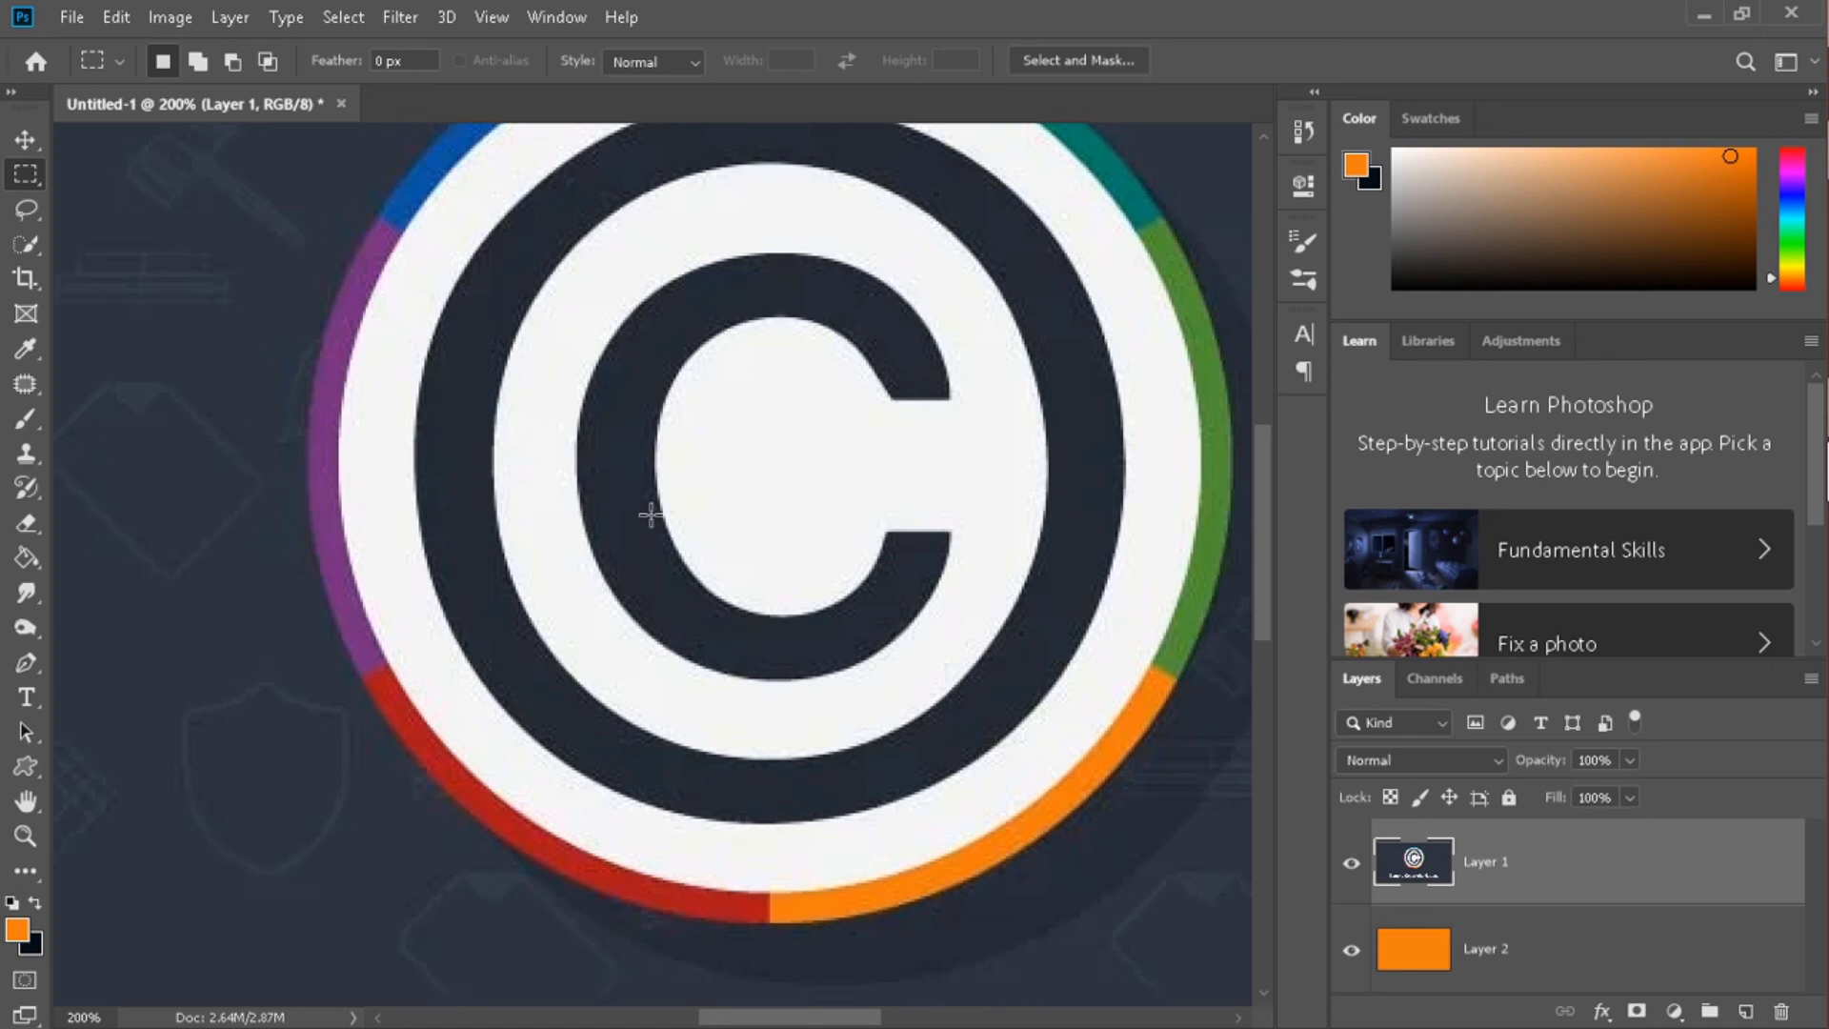
key(c)
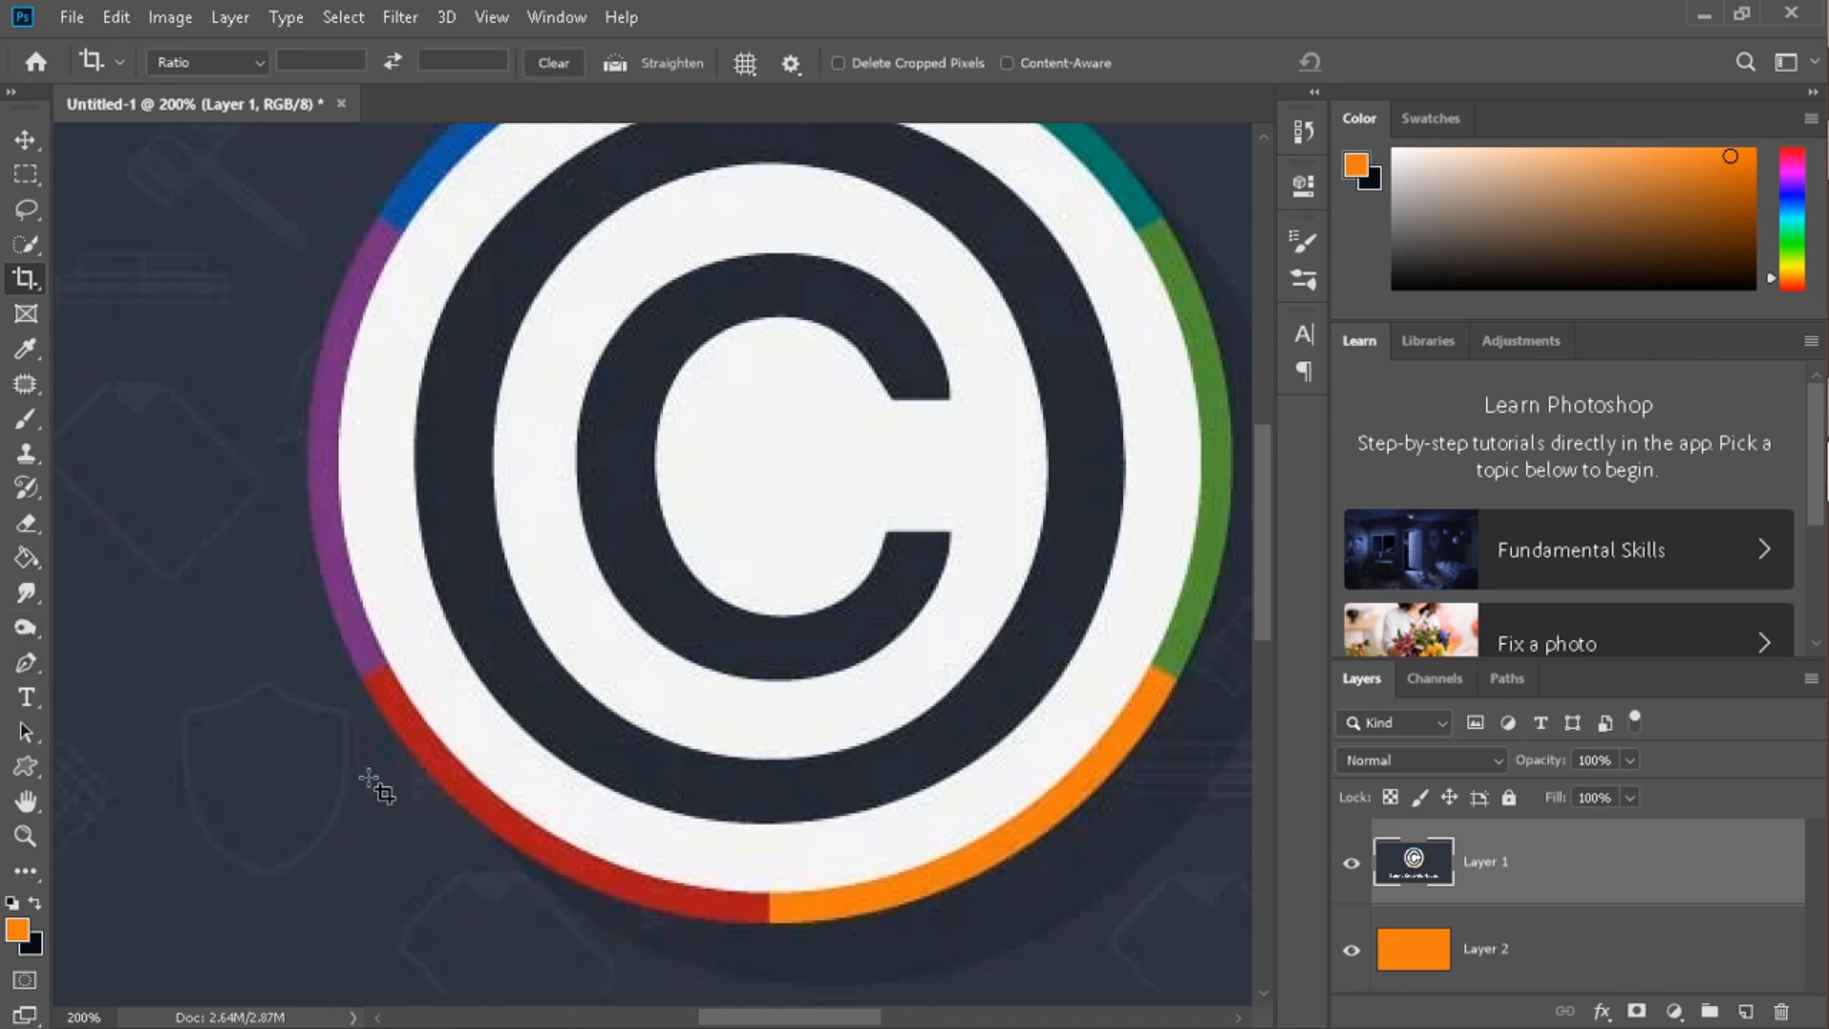
key(p)
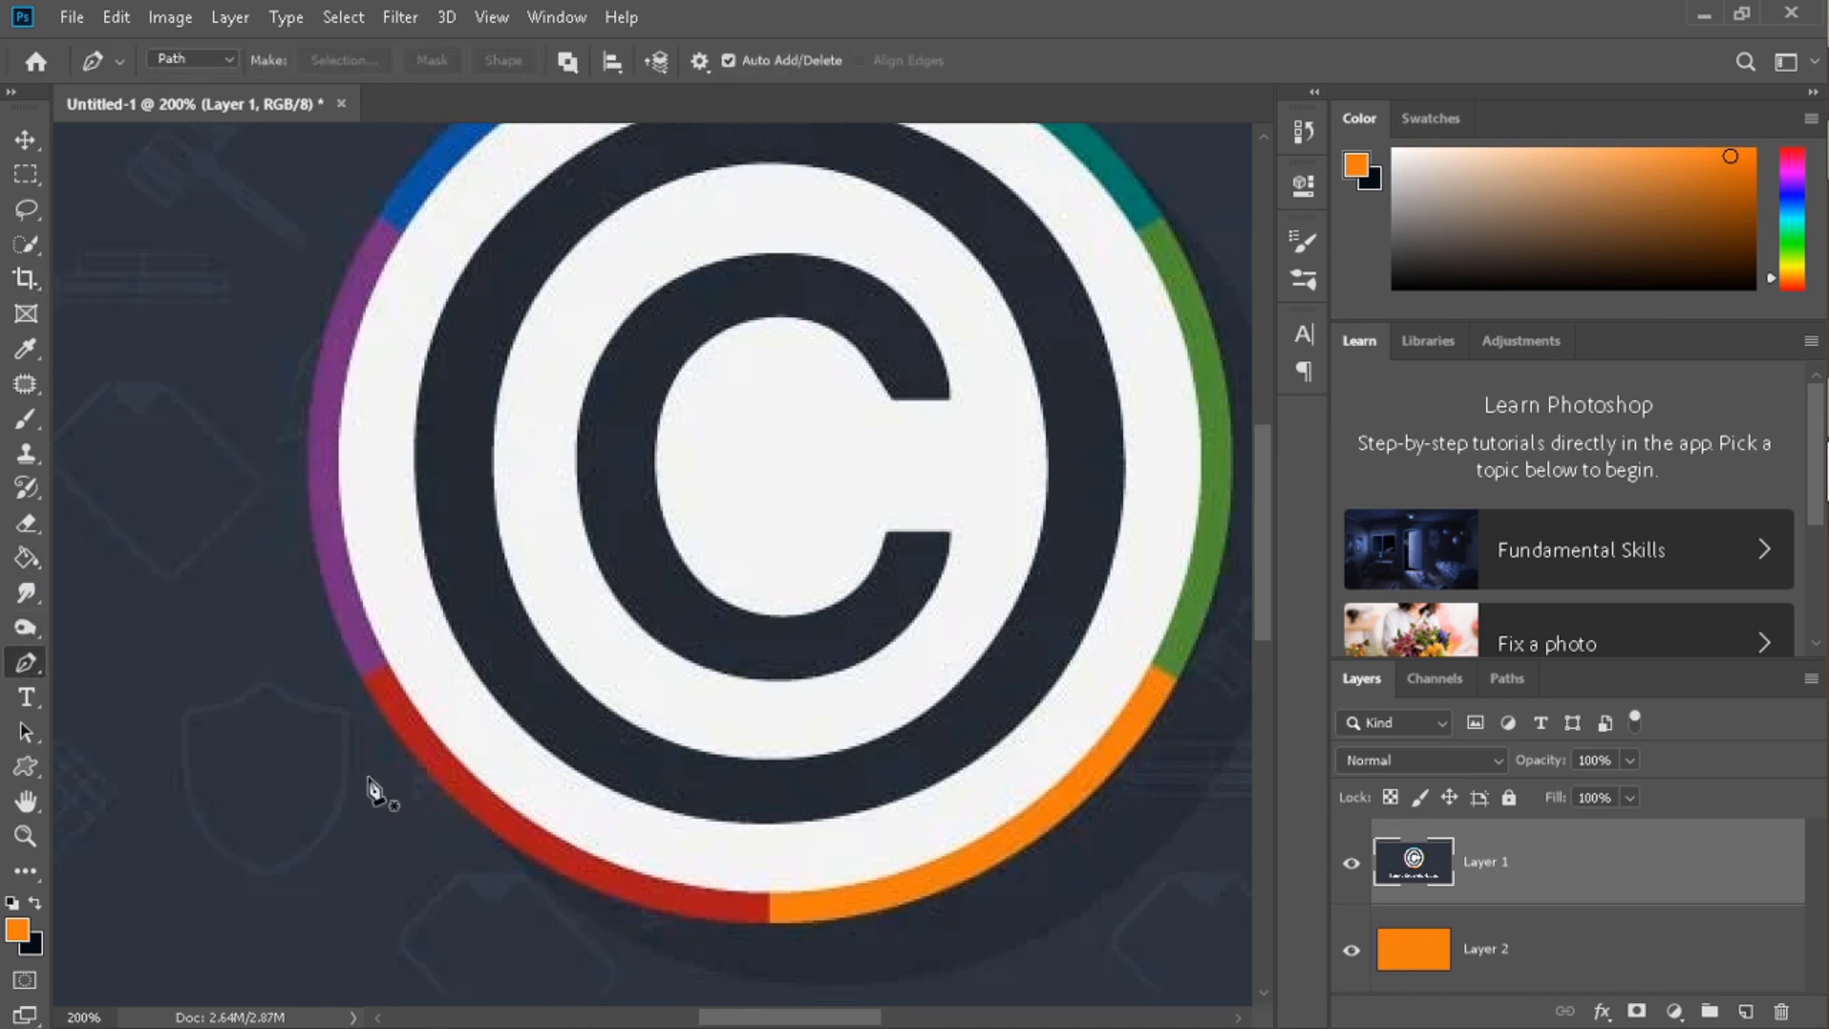
key(b)
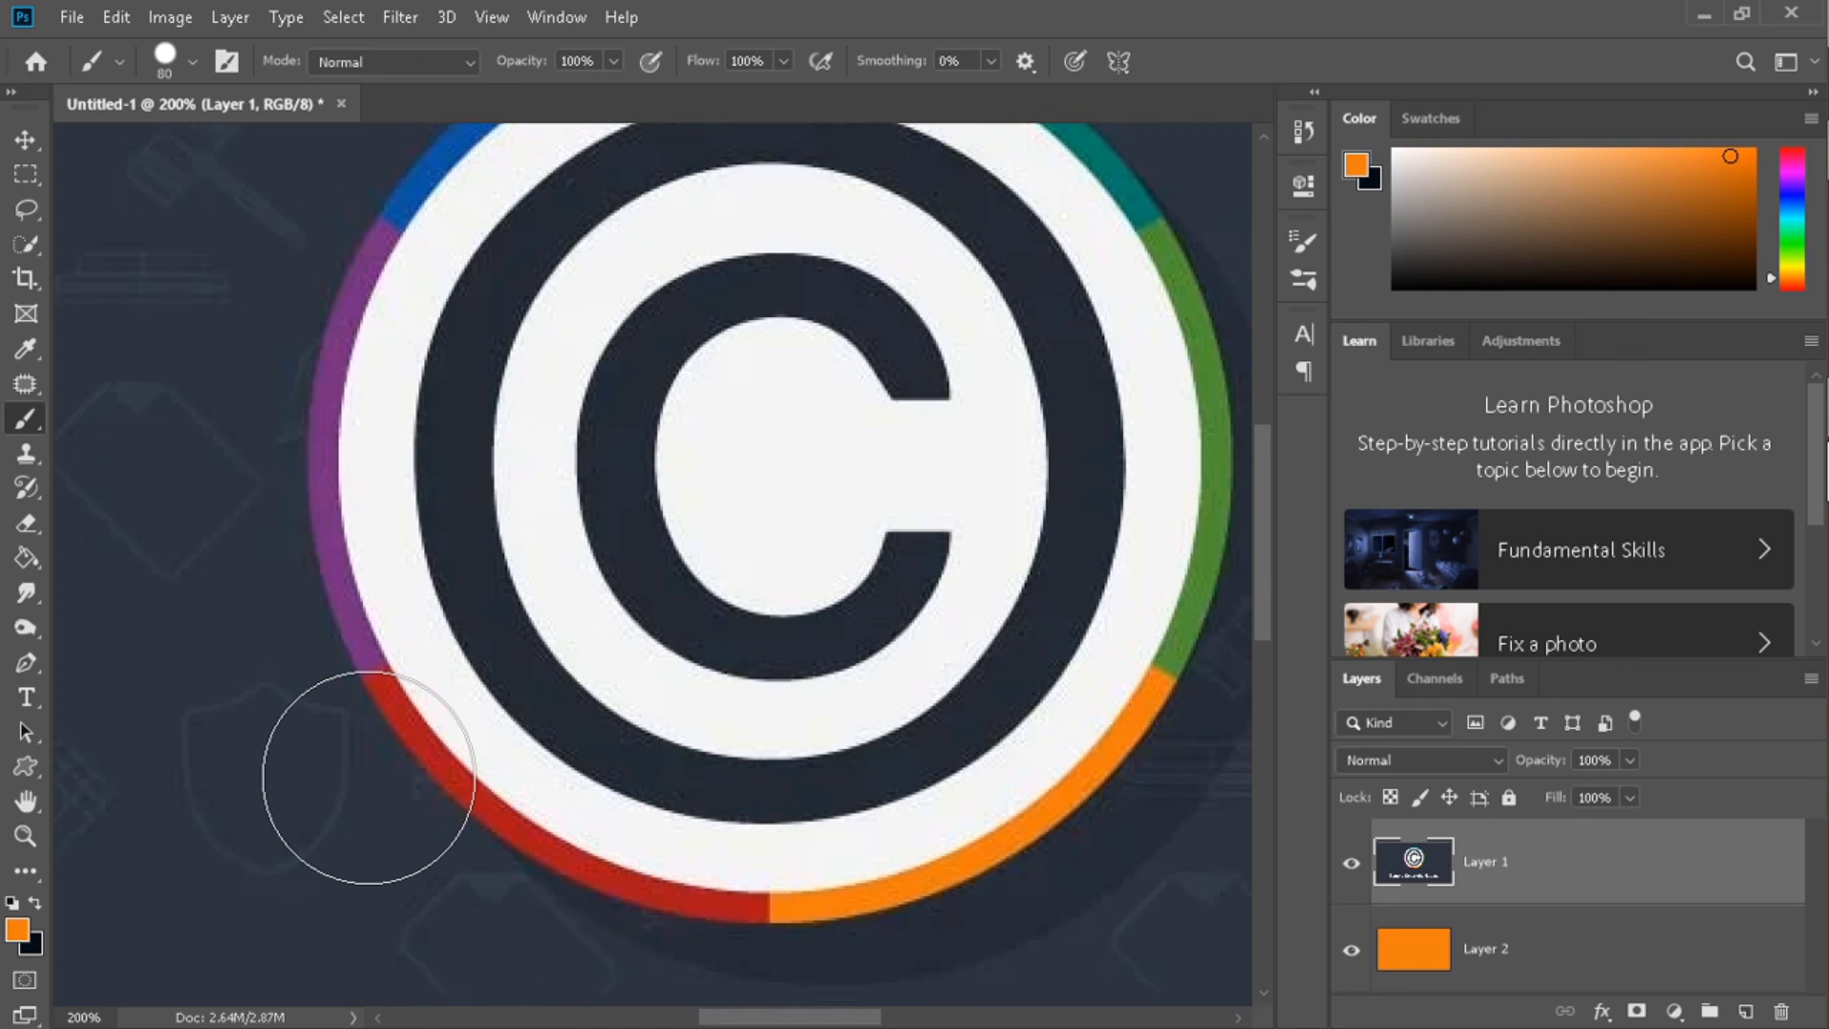
Cycle between the Quick Selection and Magic Wand tools, ending on the Magic Wand
key(s)
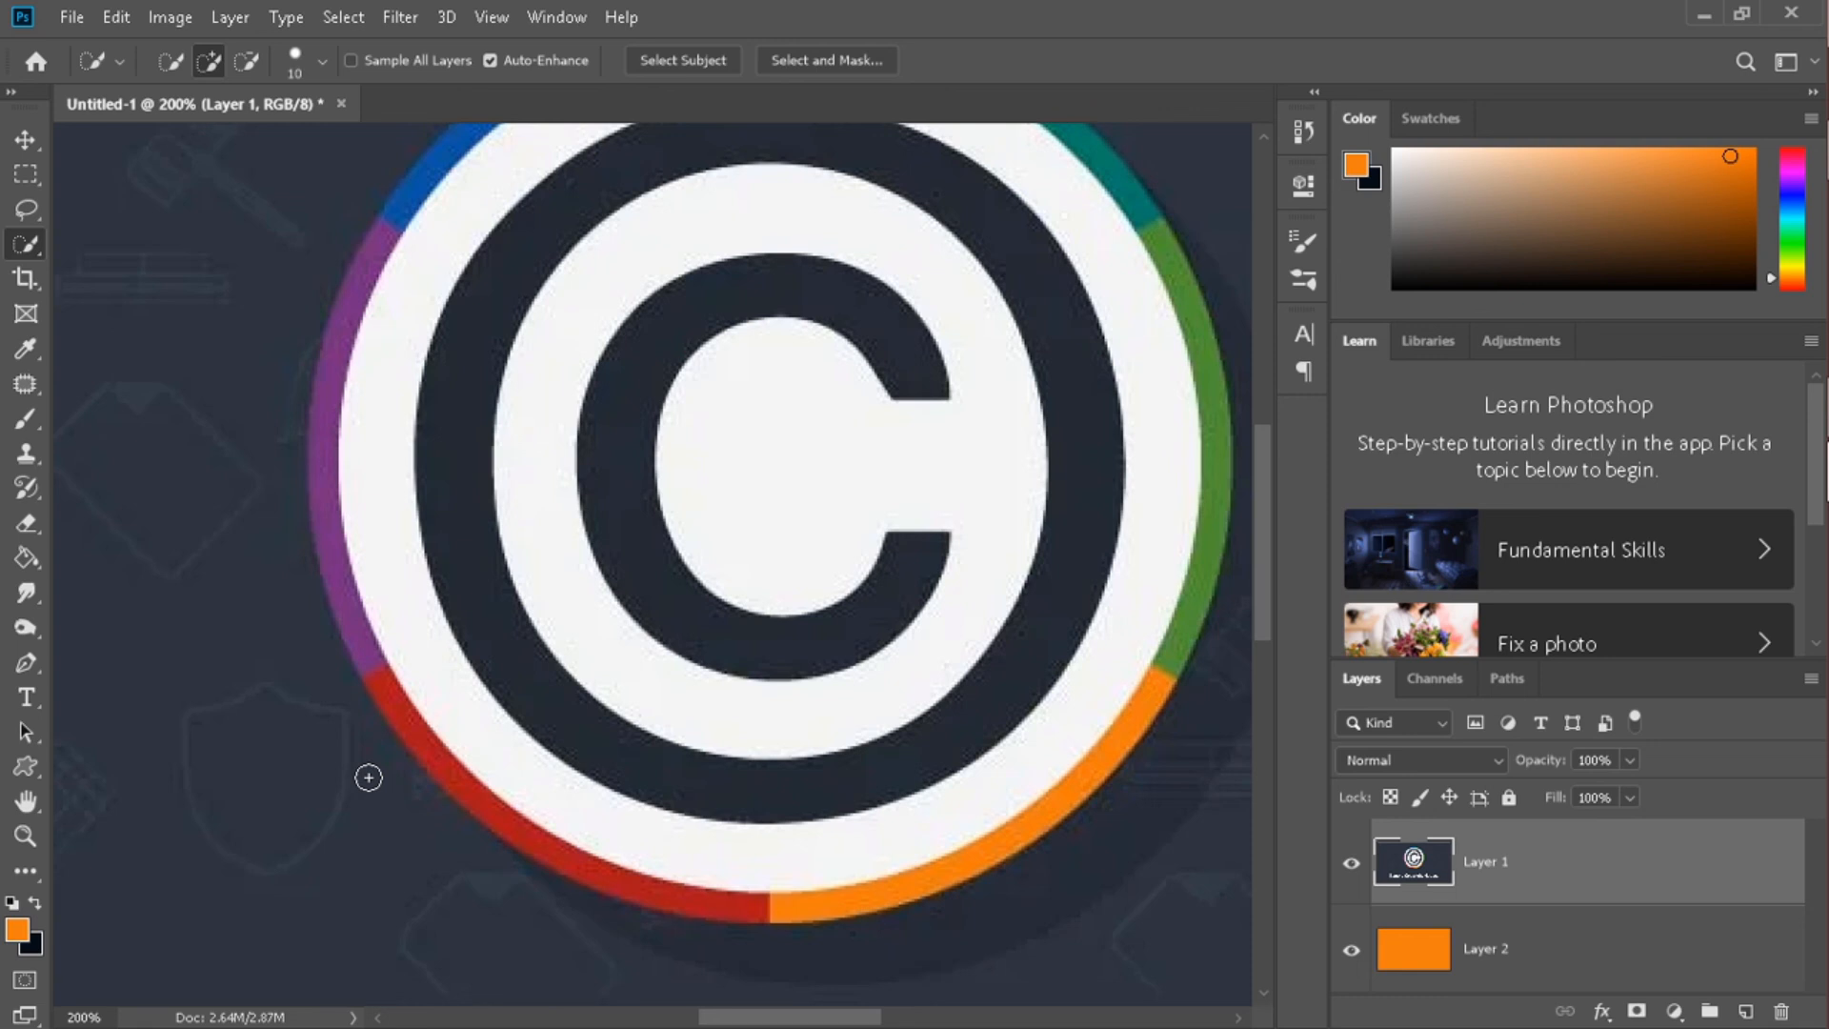
key(shift+w)
key(shift+w)
key(shift+w)
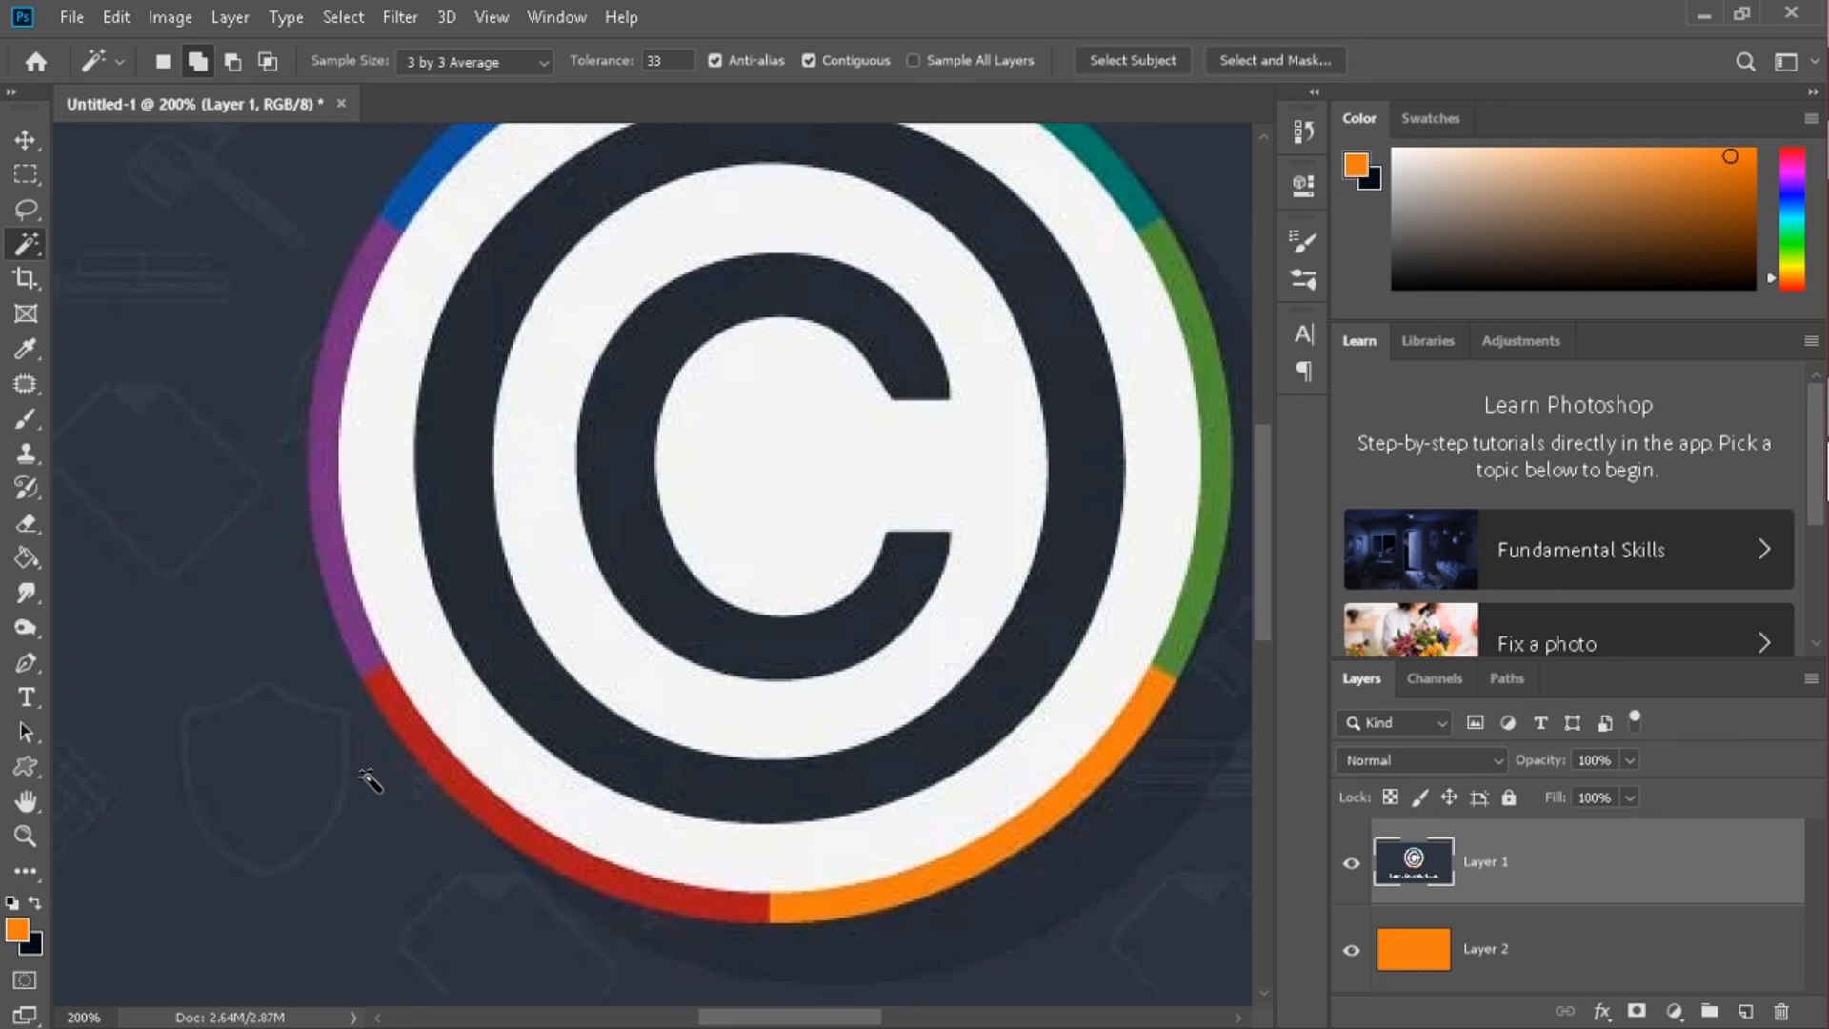
key(shift+w)
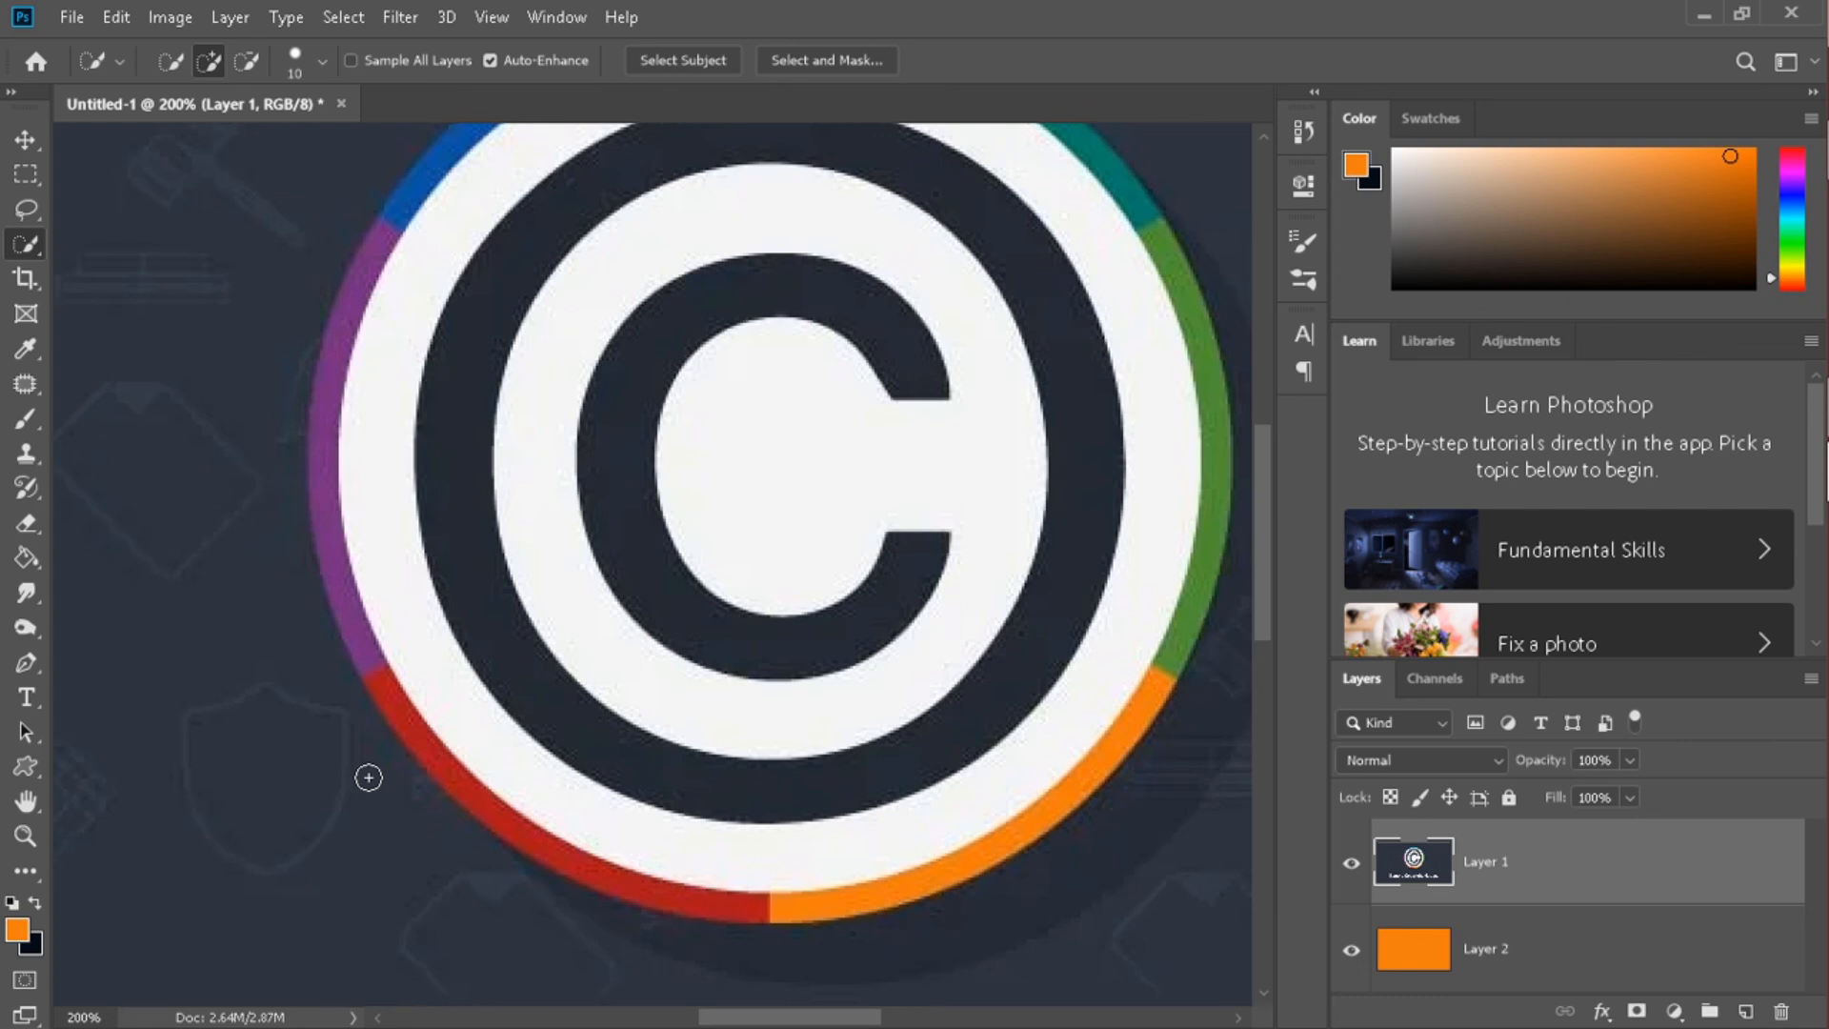
key(shift+w)
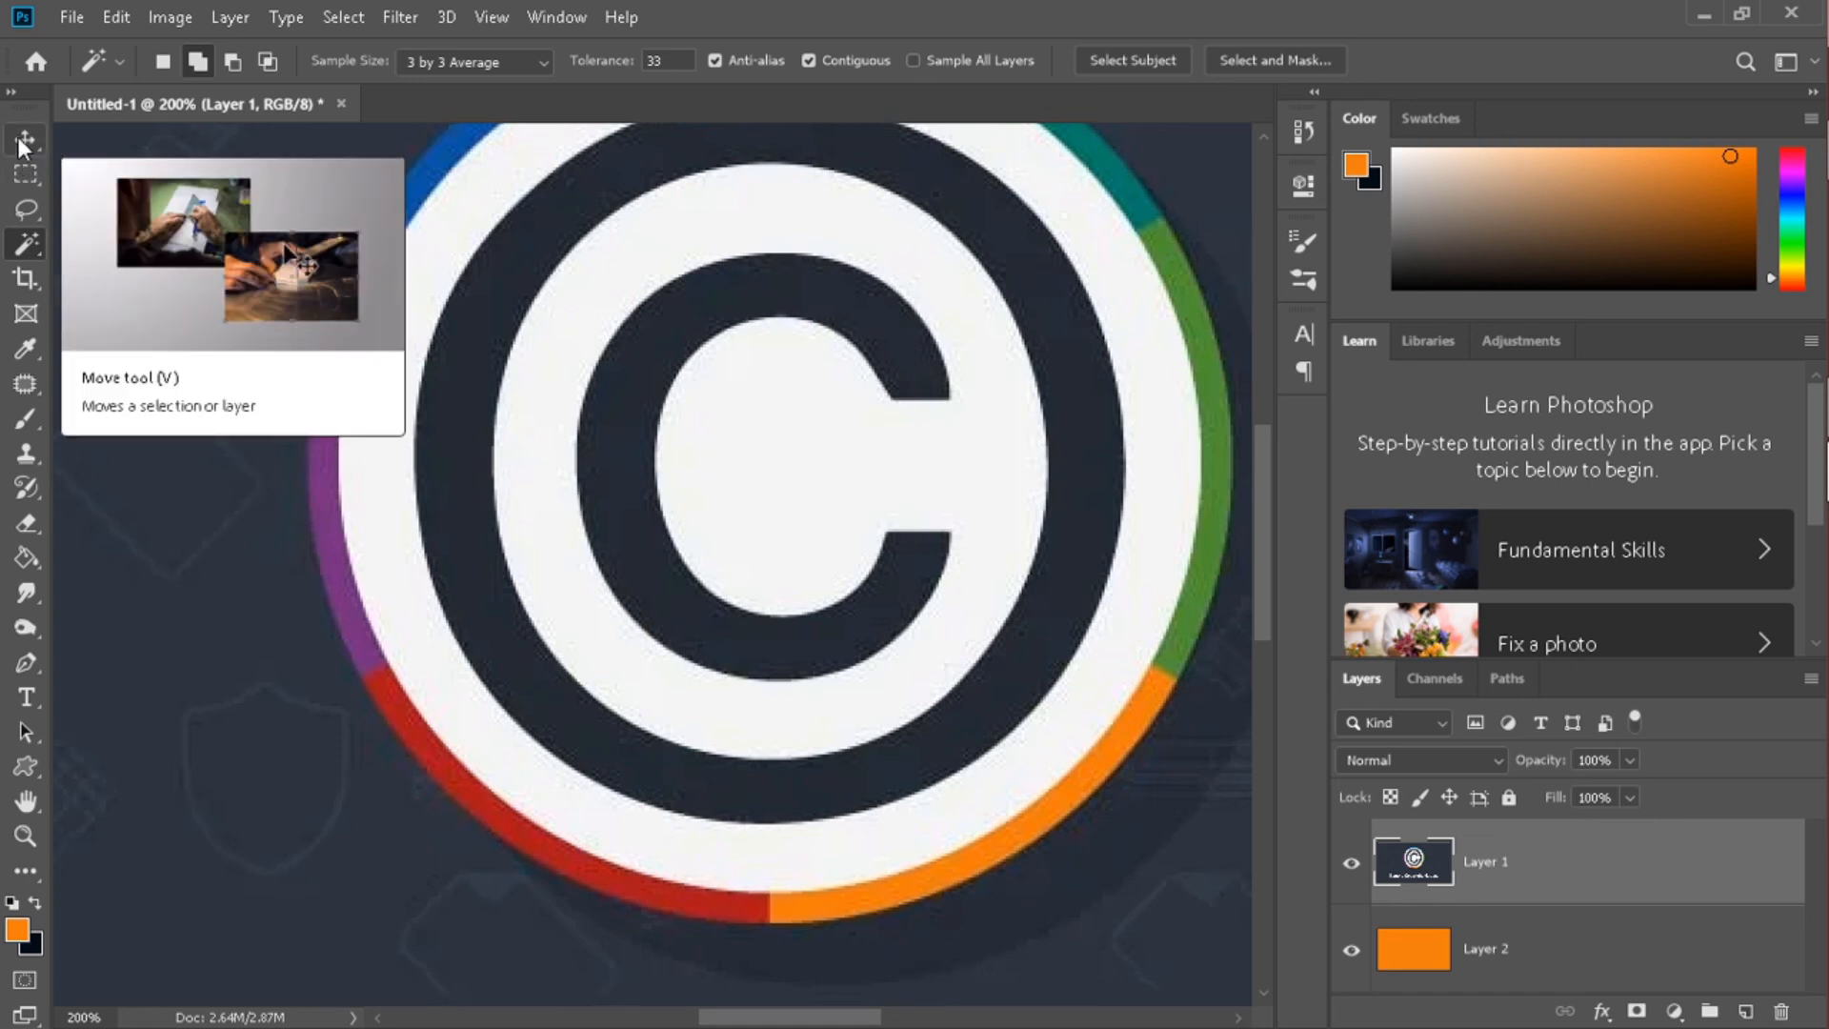
Try selecting the dark background around the copyright logo with the Magic Wand, clear the selection and switch to the Move tool
click(55, 131)
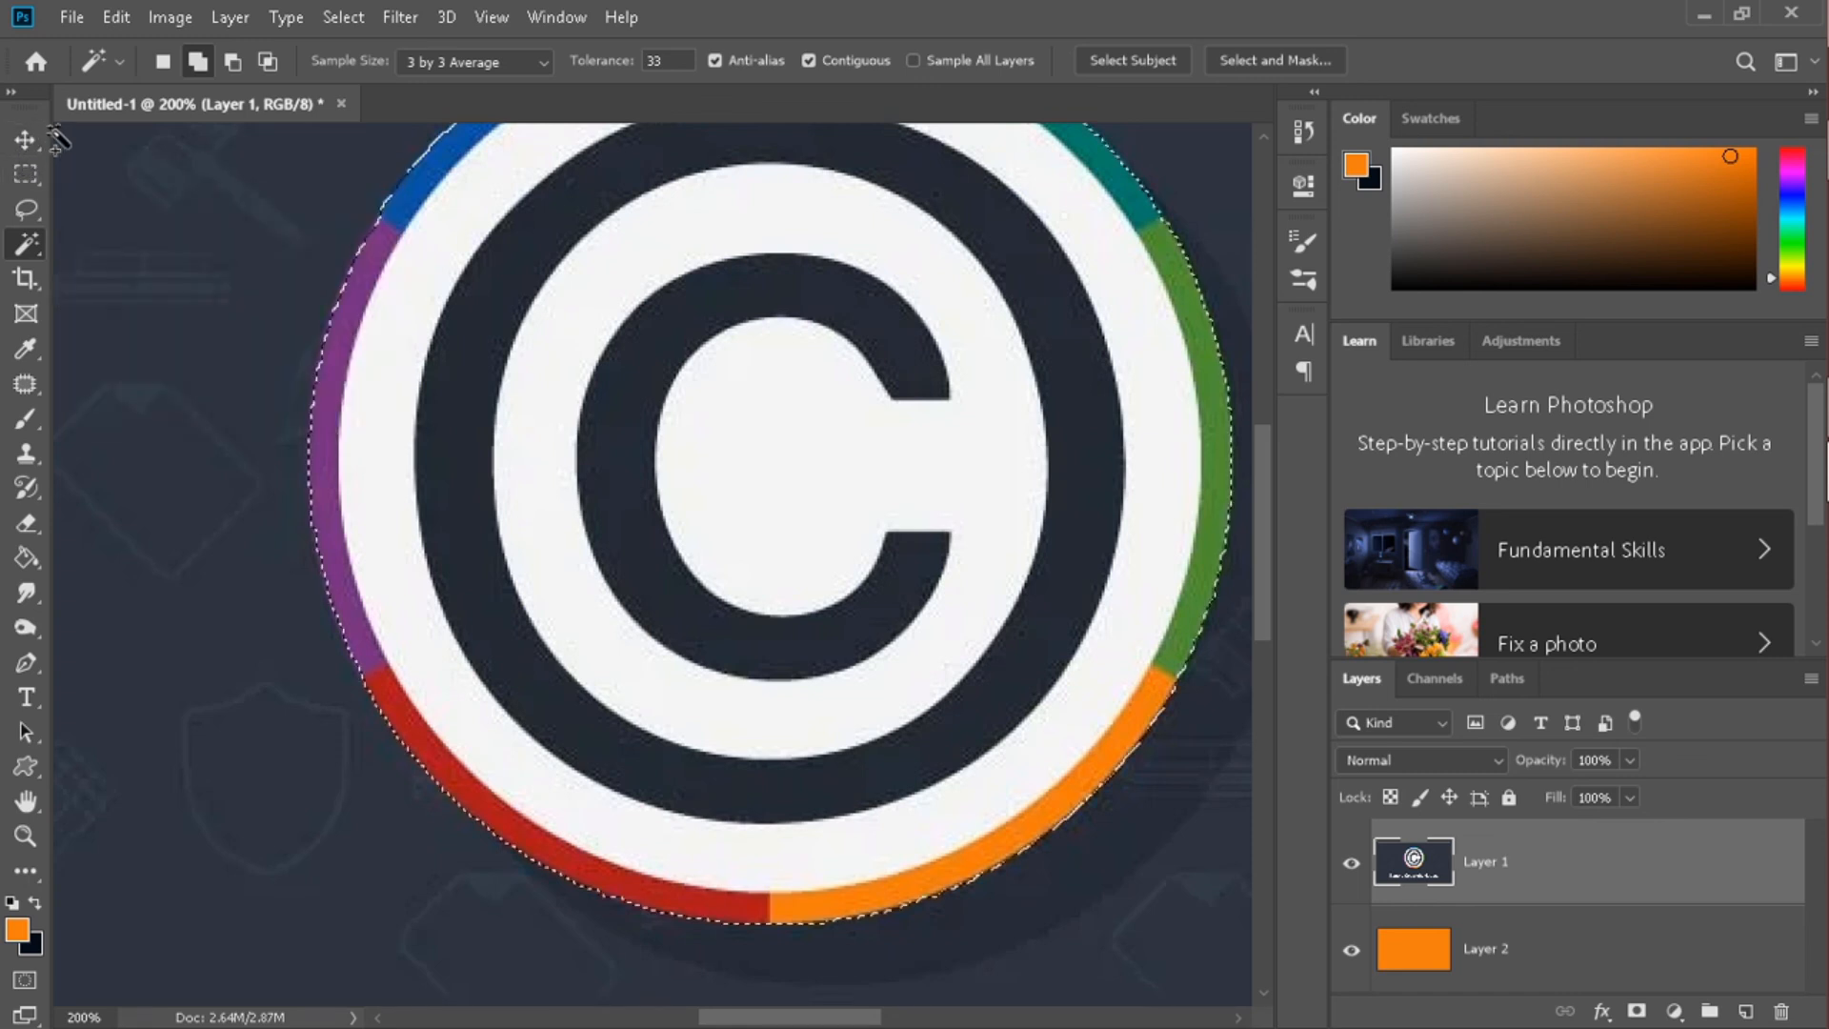
key(ctrl+d)
click(61, 189)
key(ctrl+d)
key(v)
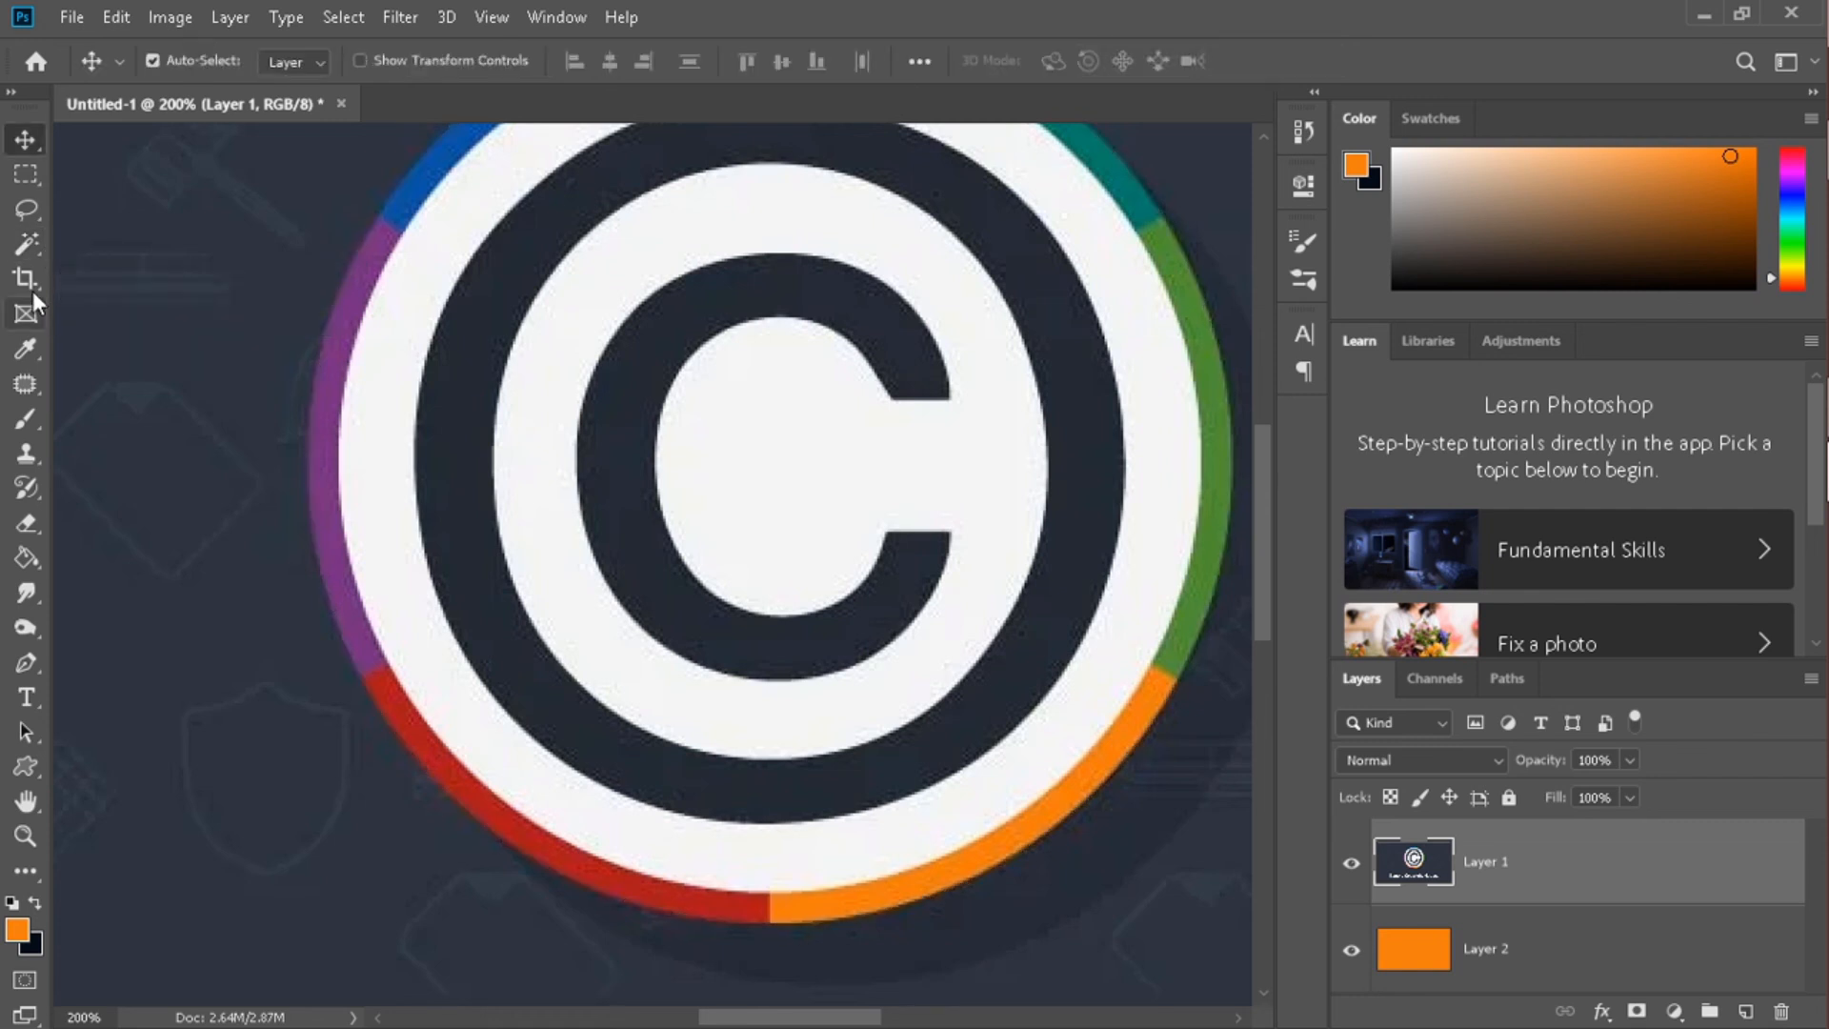
Sample the image's dark navy background as the foreground color with the Eyedropper tool
click(29, 353)
click(39, 143)
click(29, 341)
click(93, 304)
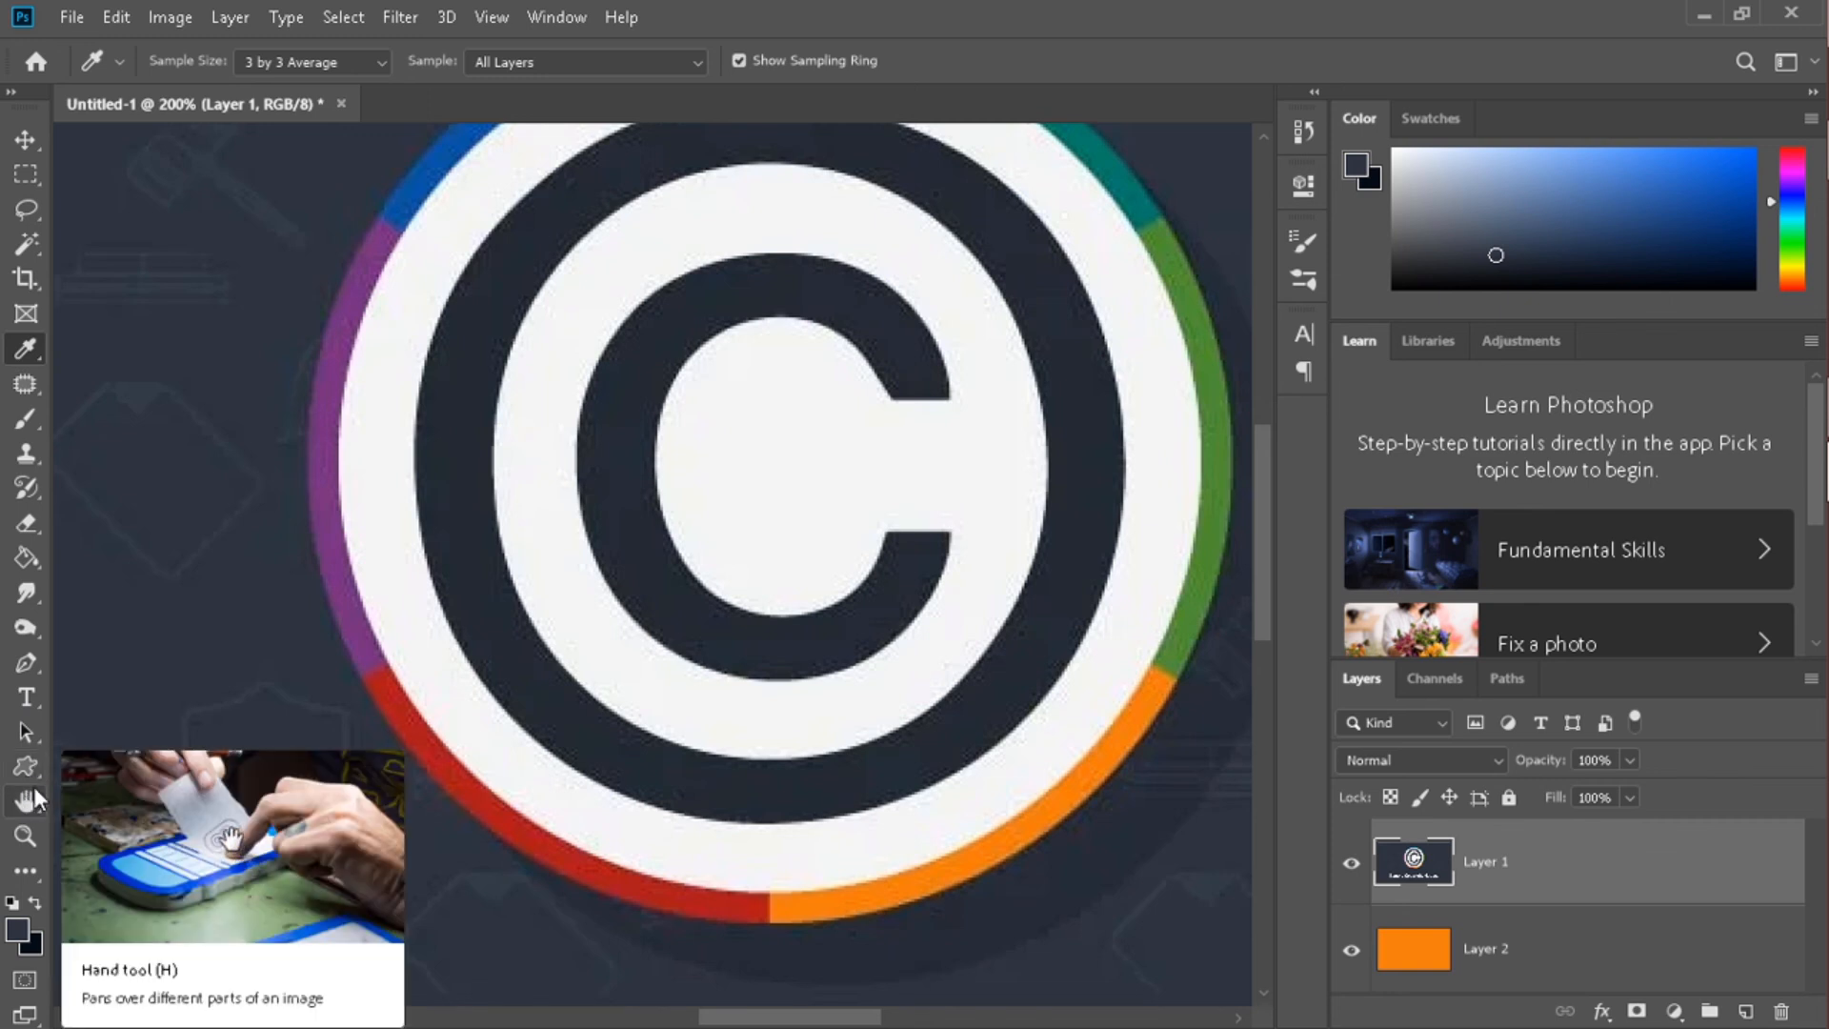
Pan the magnified image with the temporary Hand tool to bring the top of the copyright logo into view
key(space)
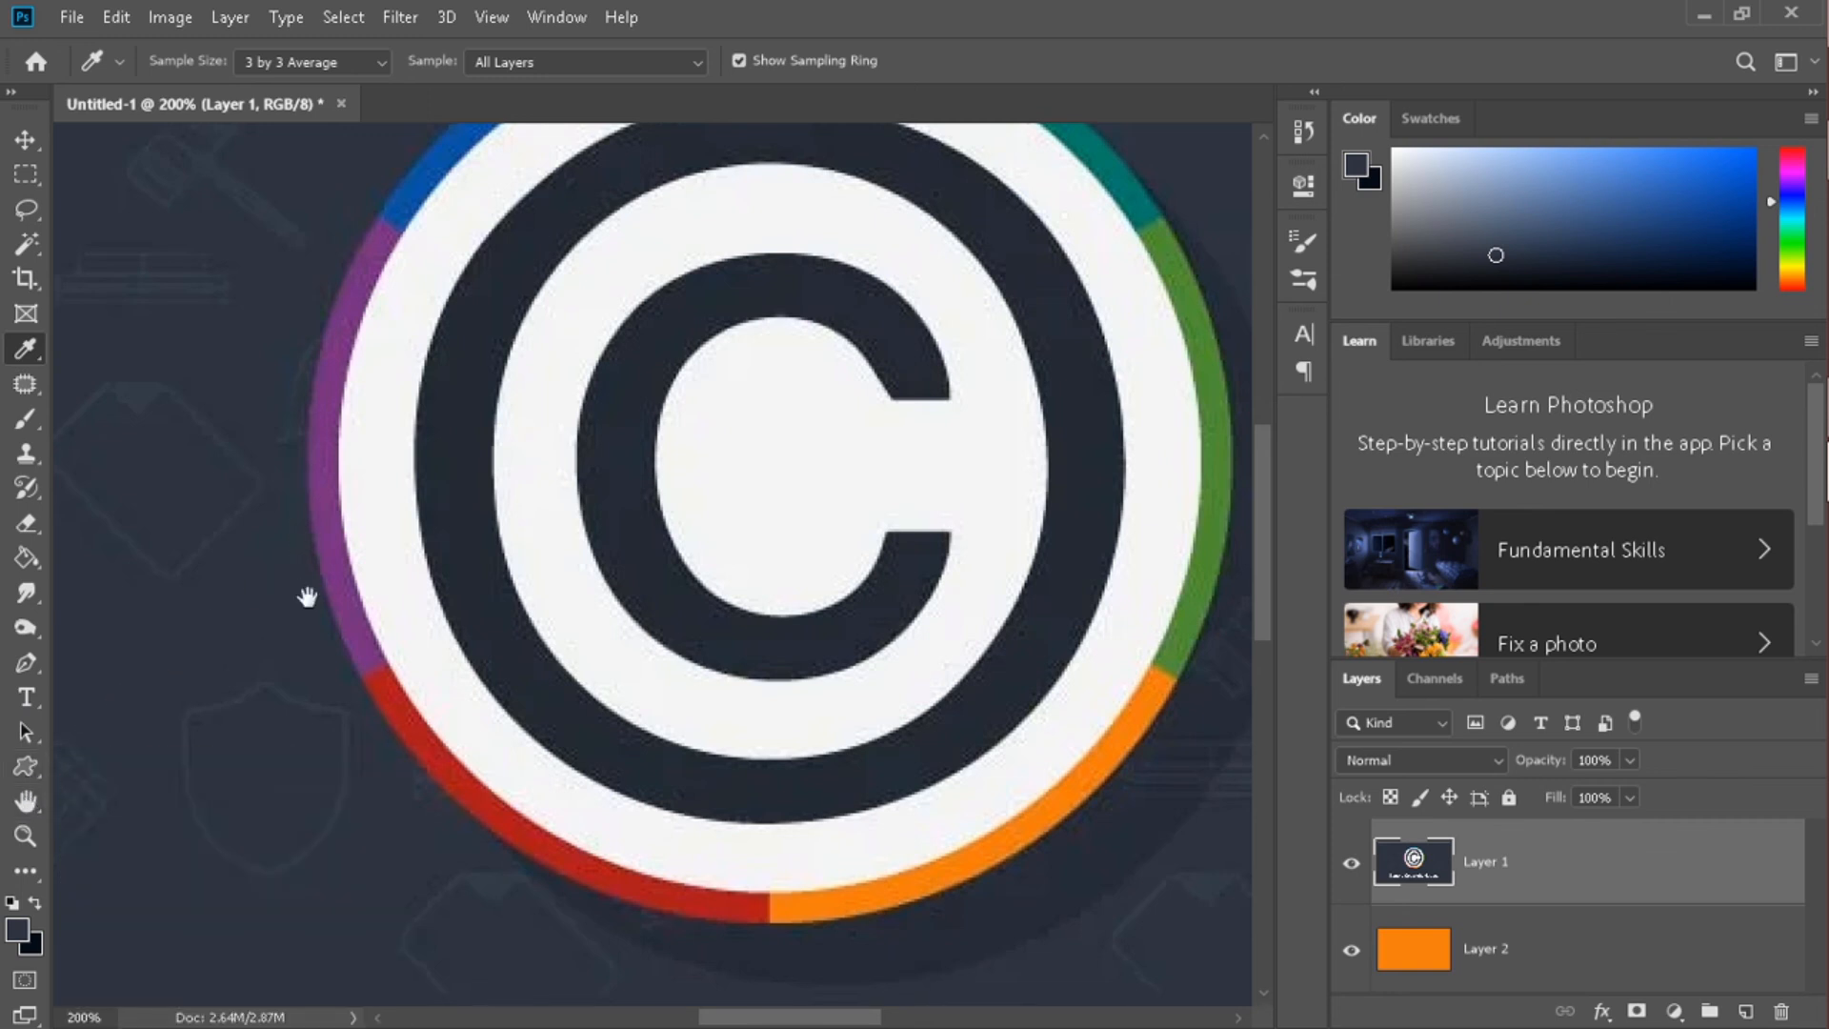
key(space)
drag(809, 441, 664, 590)
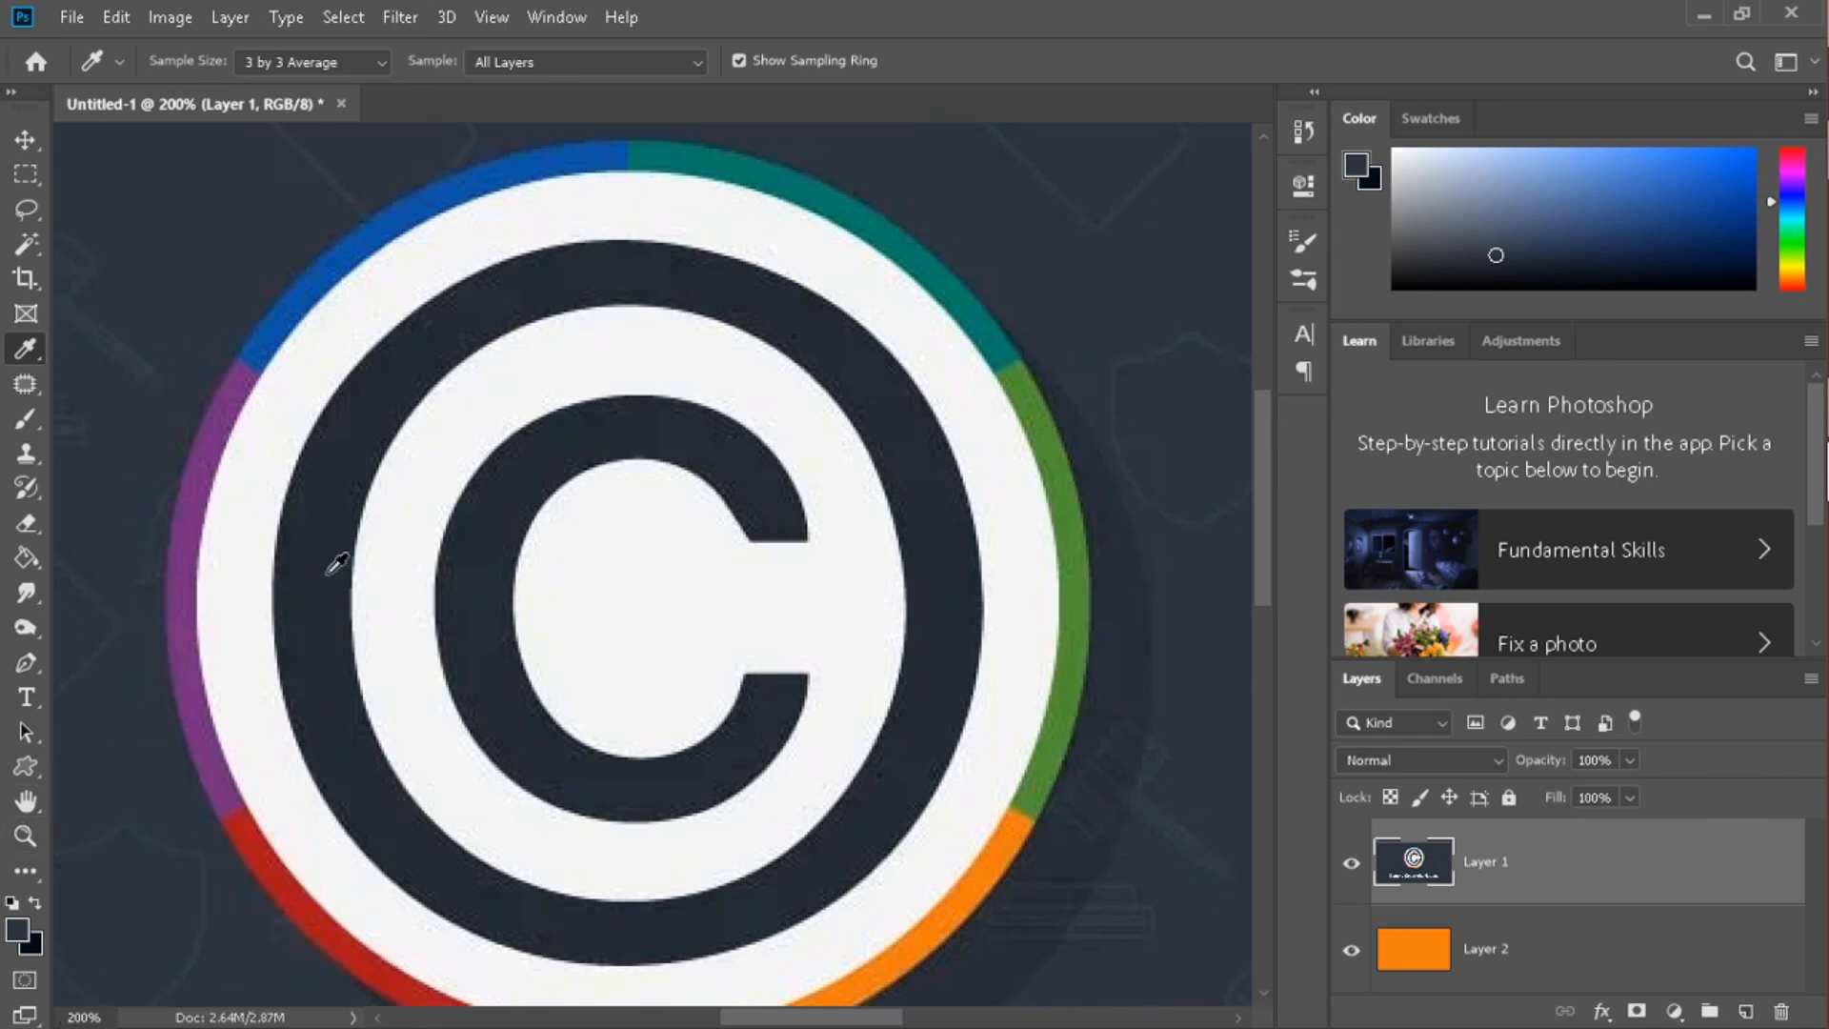
Zoom out to 100% on the copyright logo, then use the Zoom tool to magnify it to 300%
alt+click(484, 578)
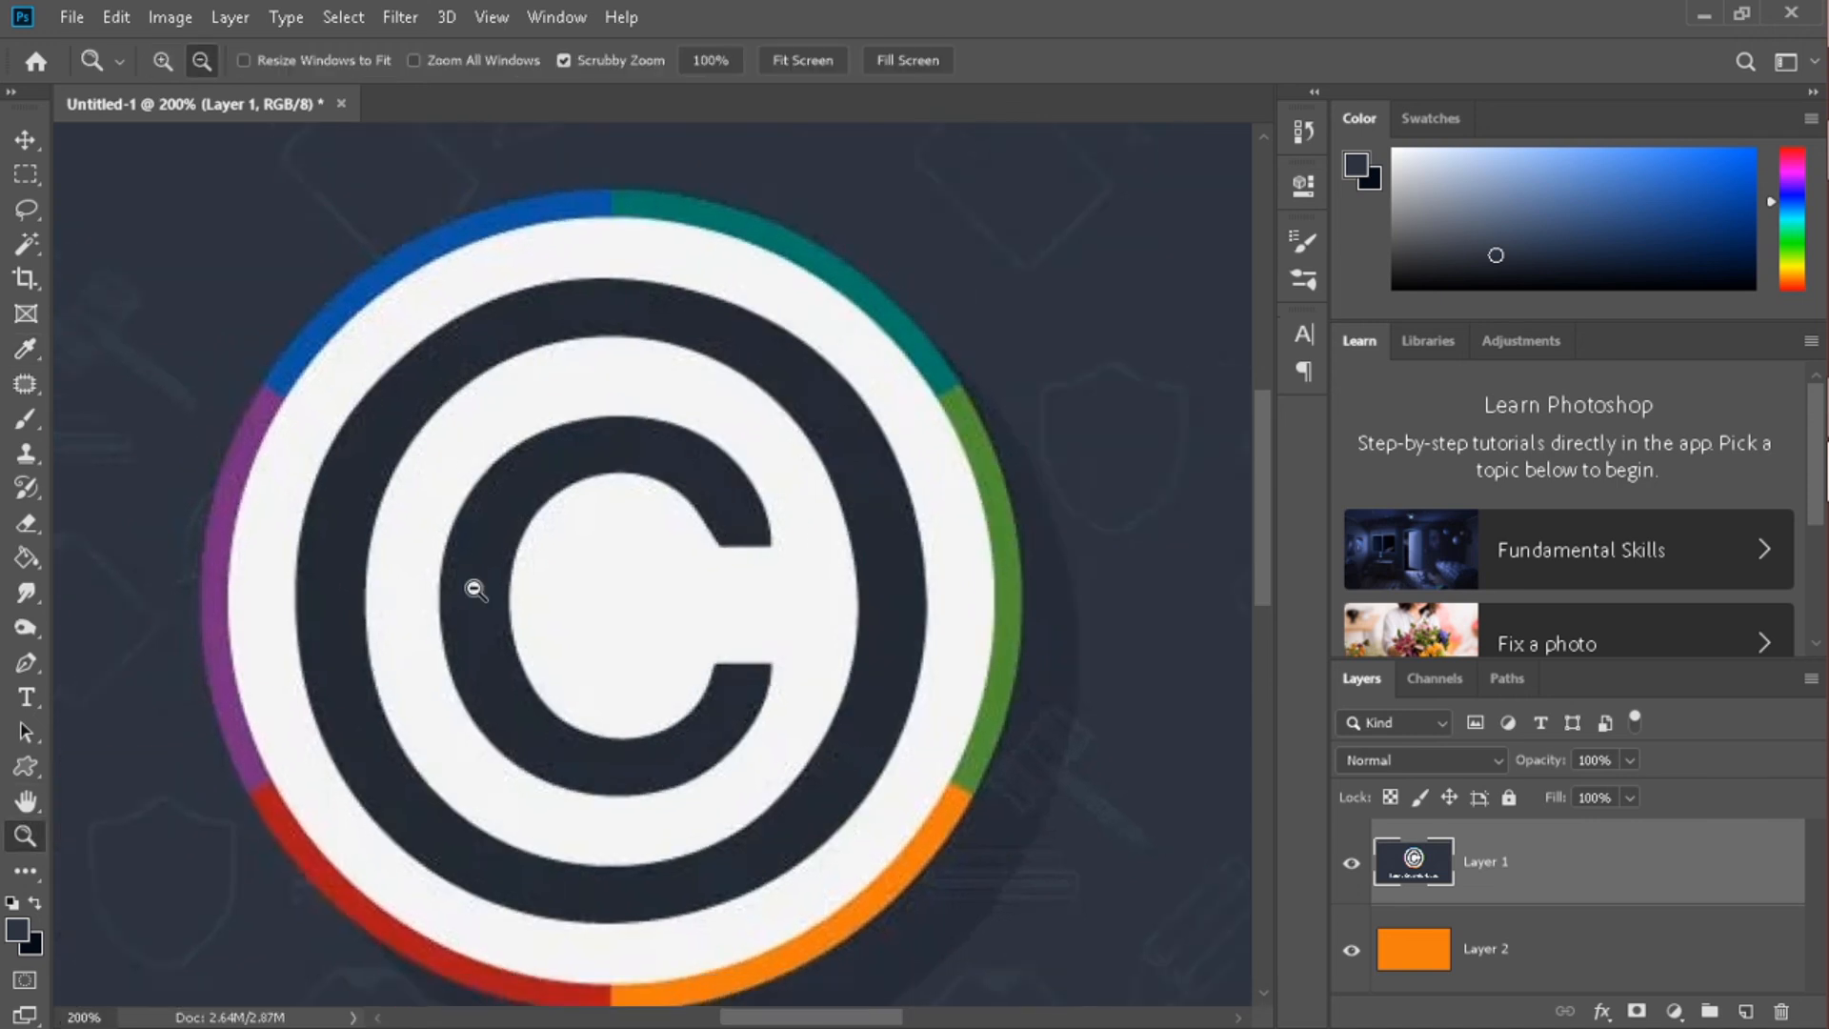
key(z)
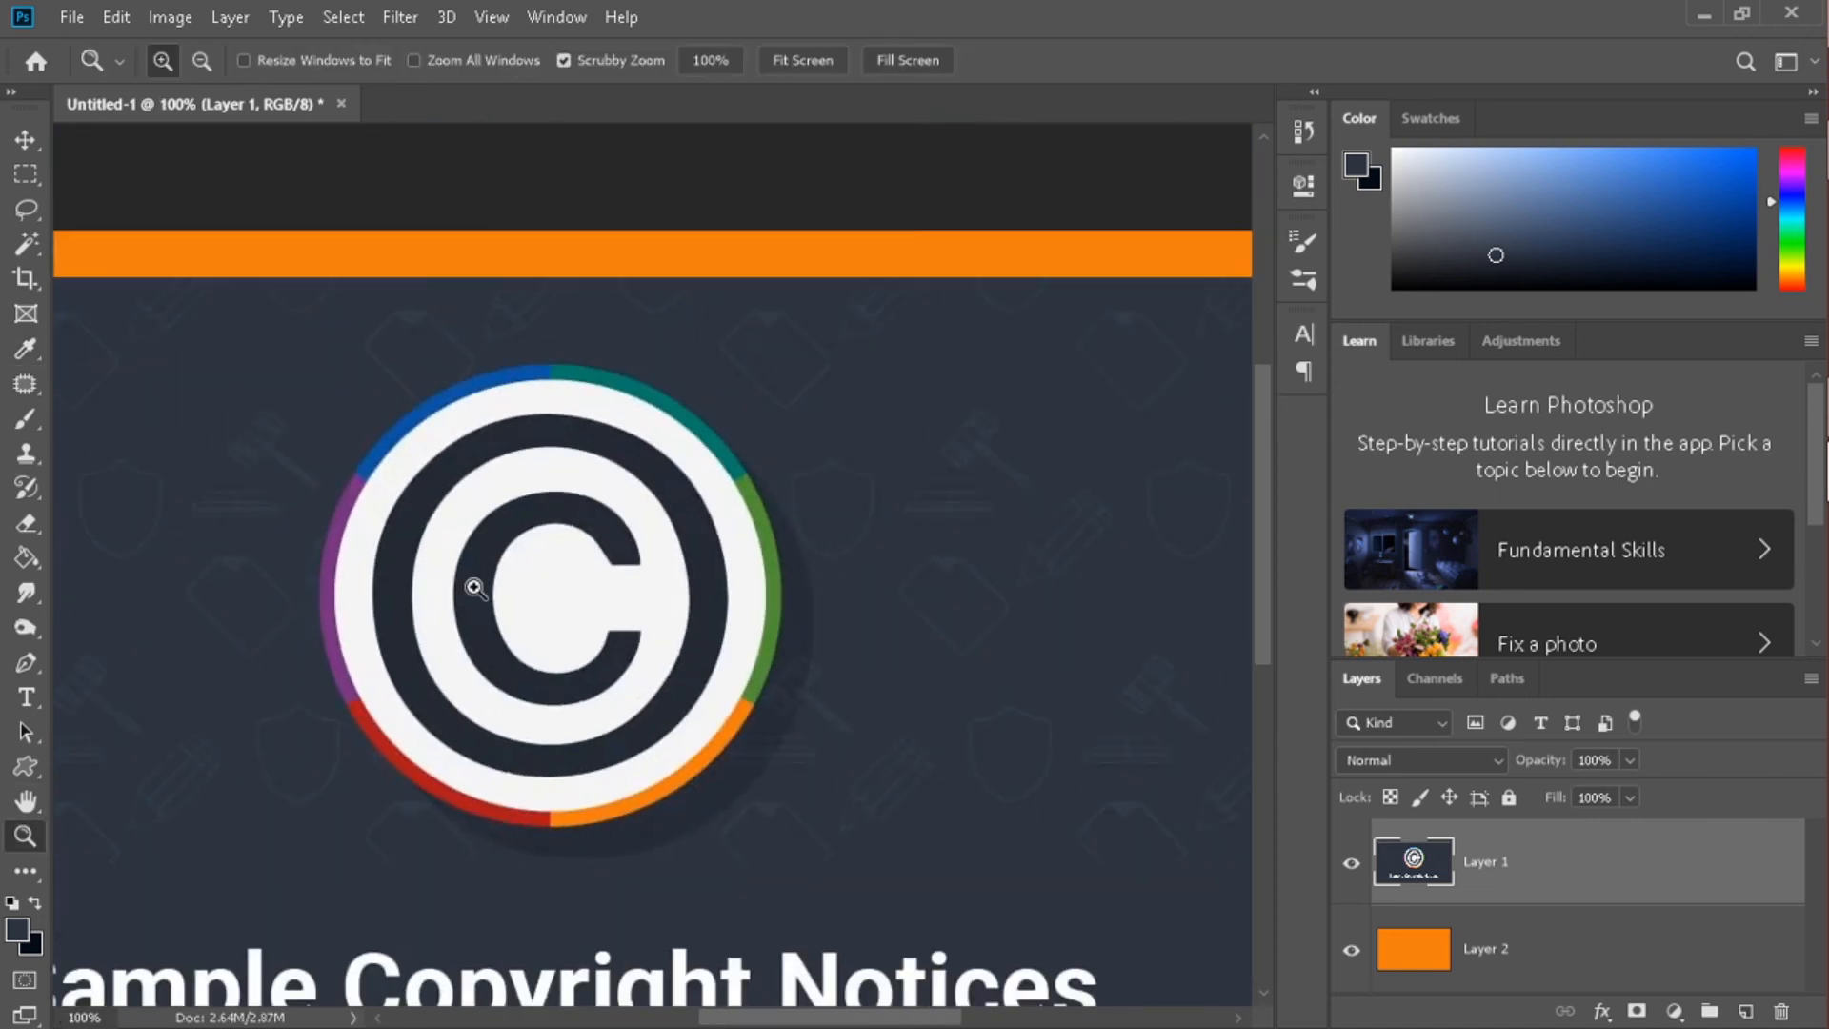
key(i)
key(z)
click(518, 585)
click(518, 585)
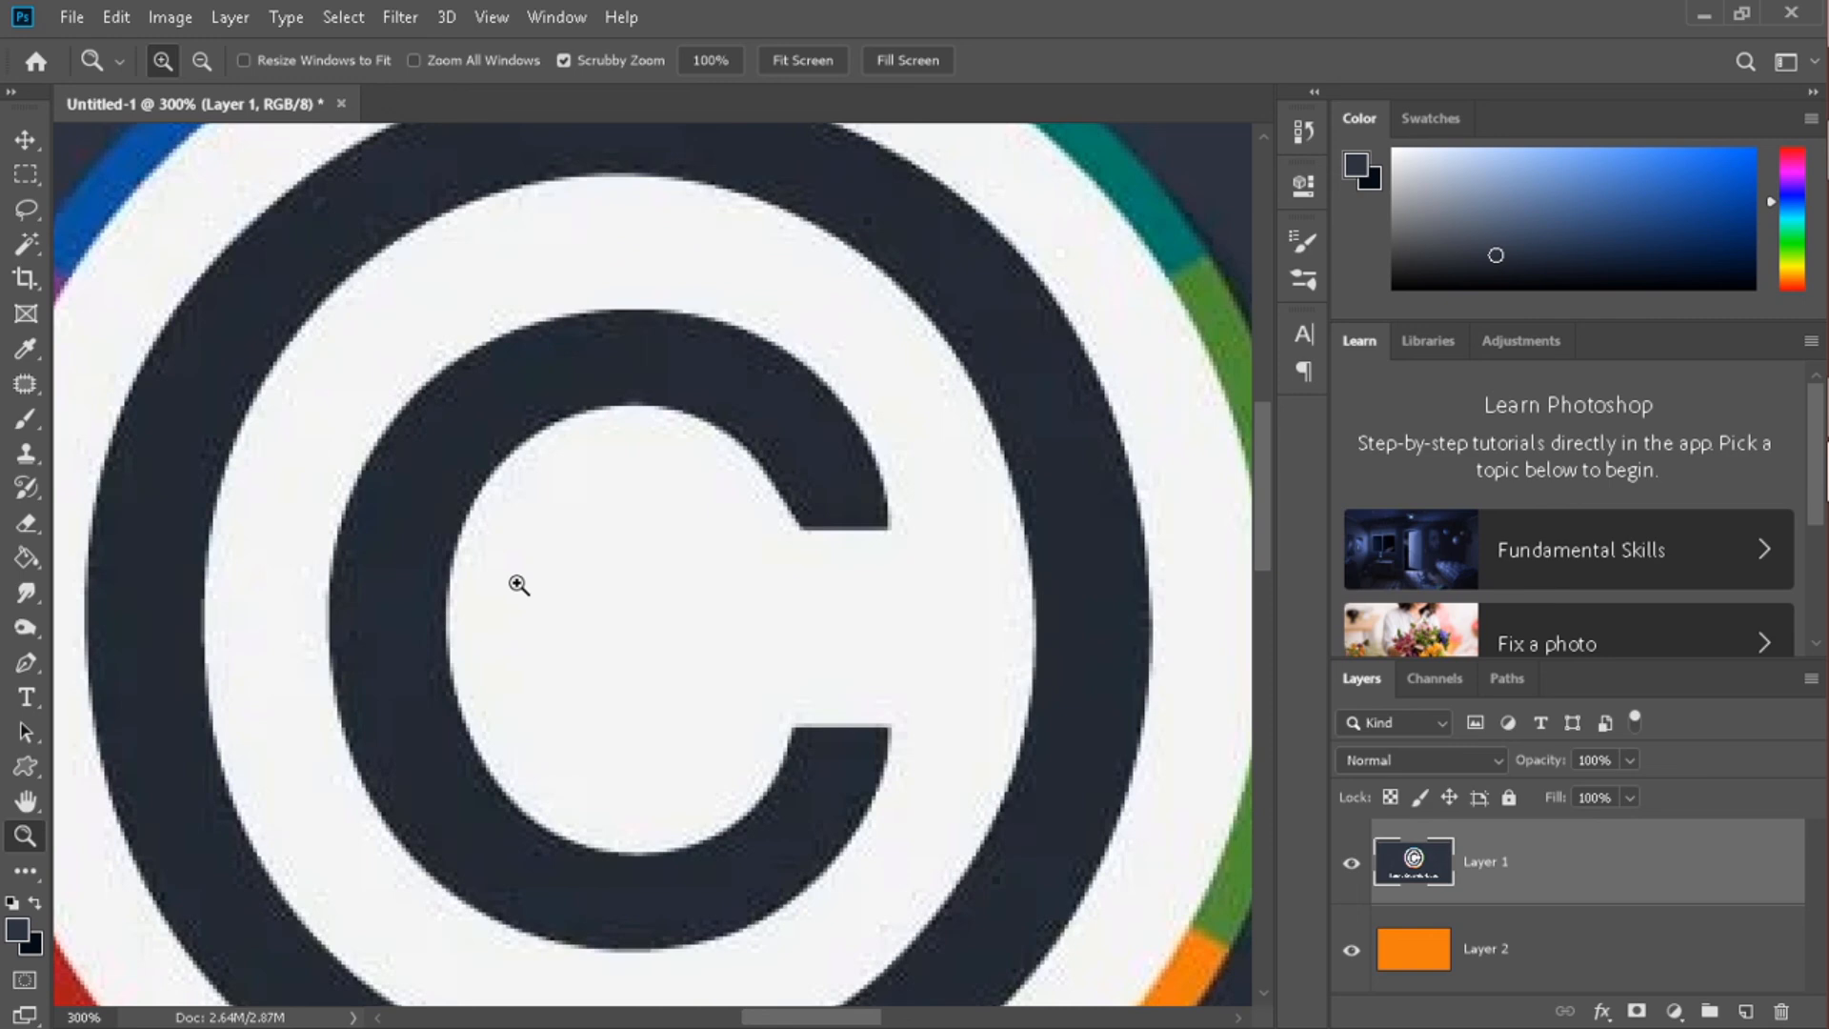
Zoom out to 50% with the Zoom tool to view the whole image and its orange border
key(alt)
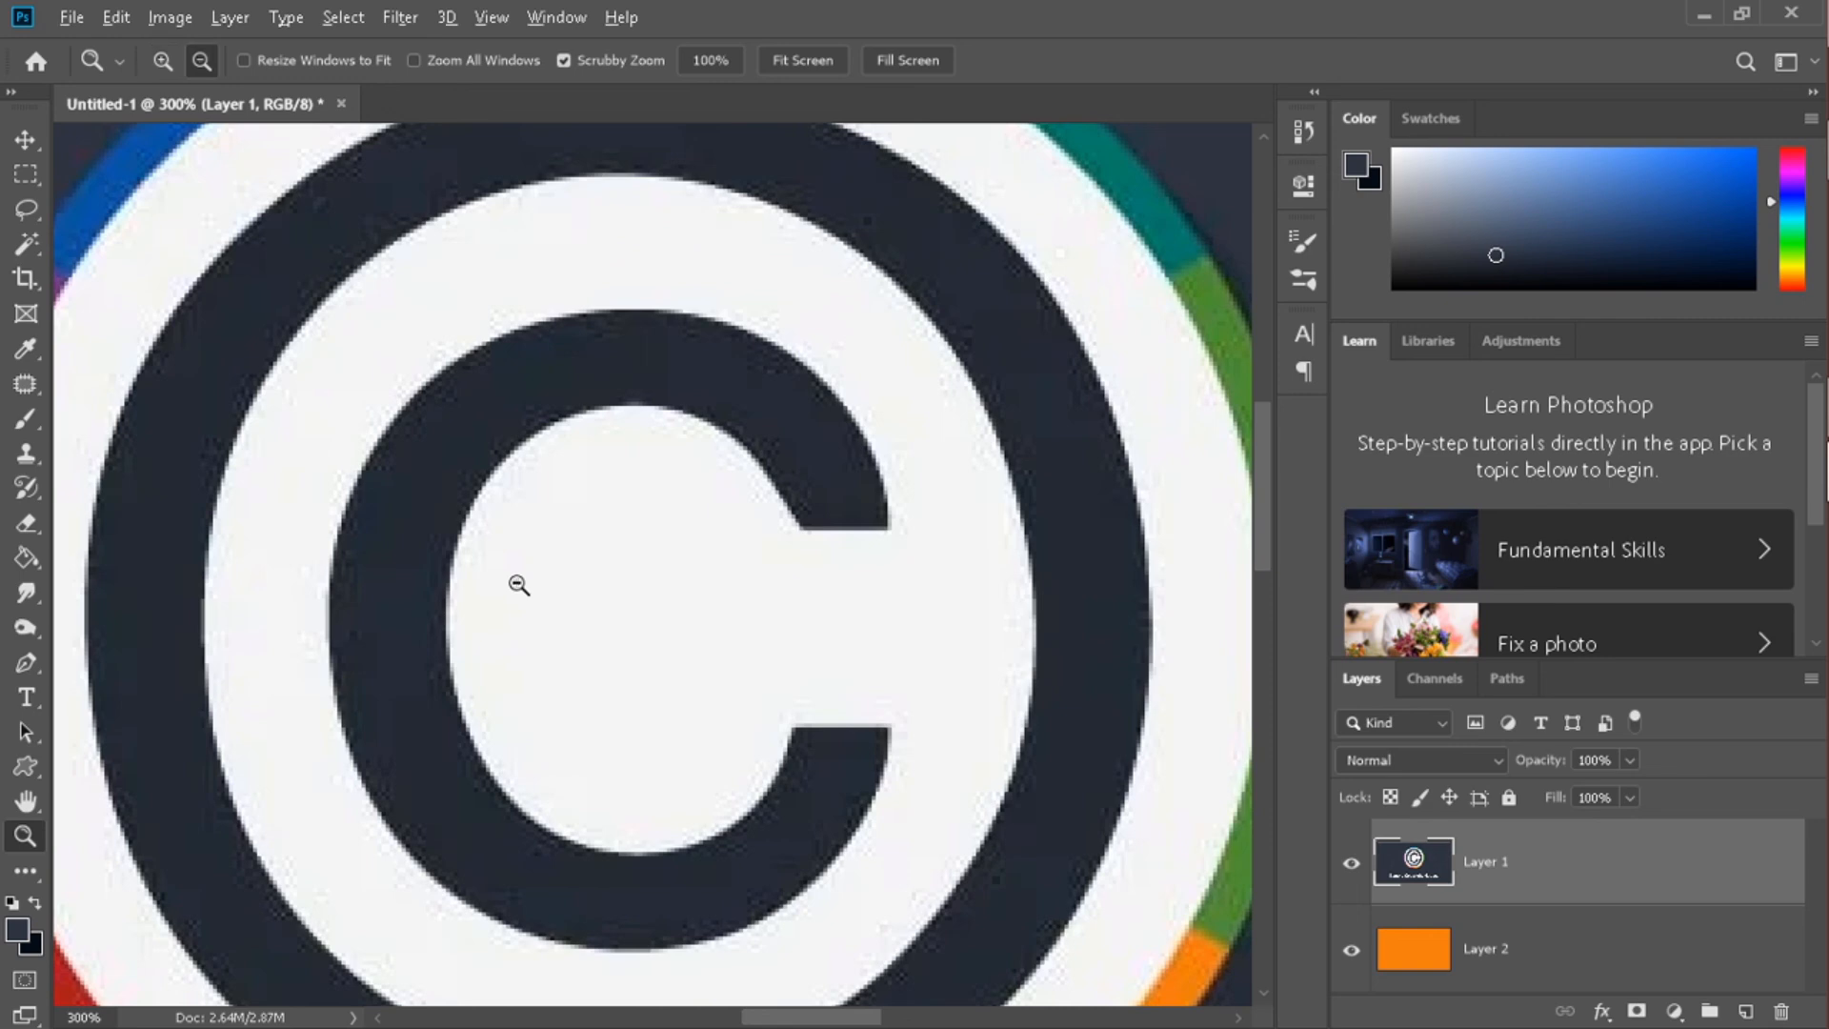
alt+click(518, 584)
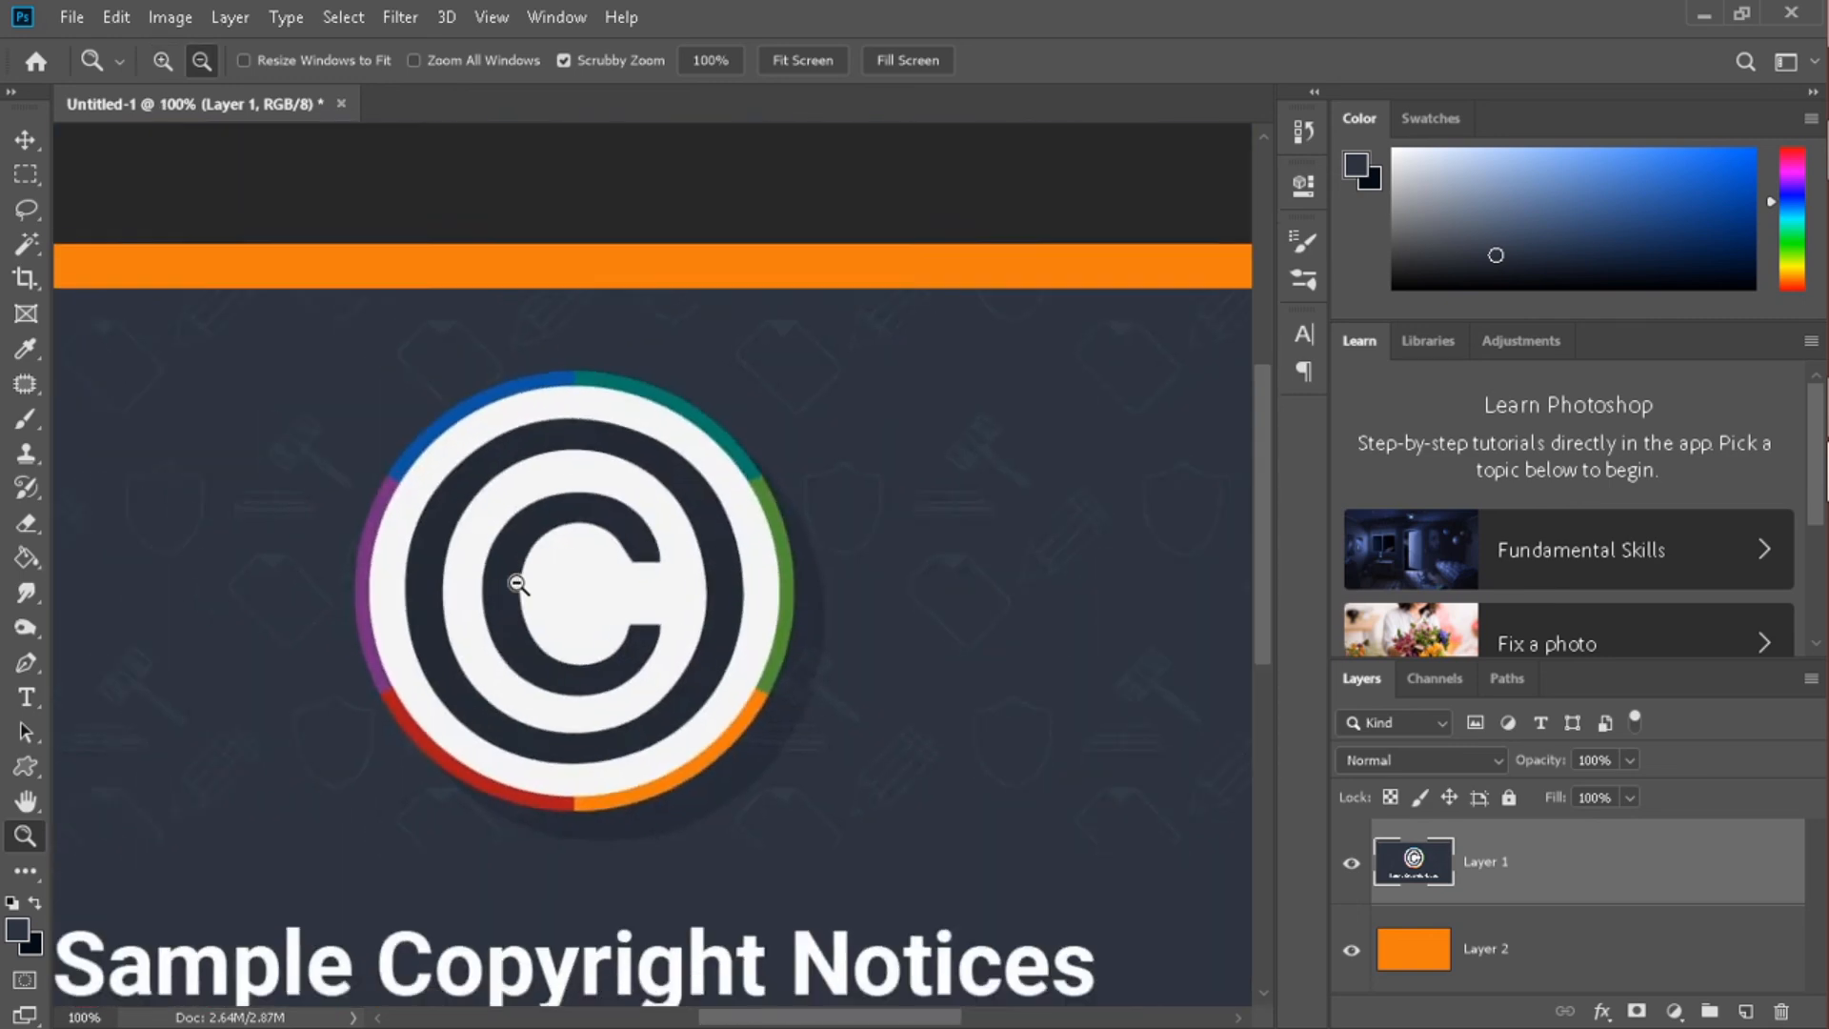
alt+click(518, 583)
drag(729, 667, 670, 636)
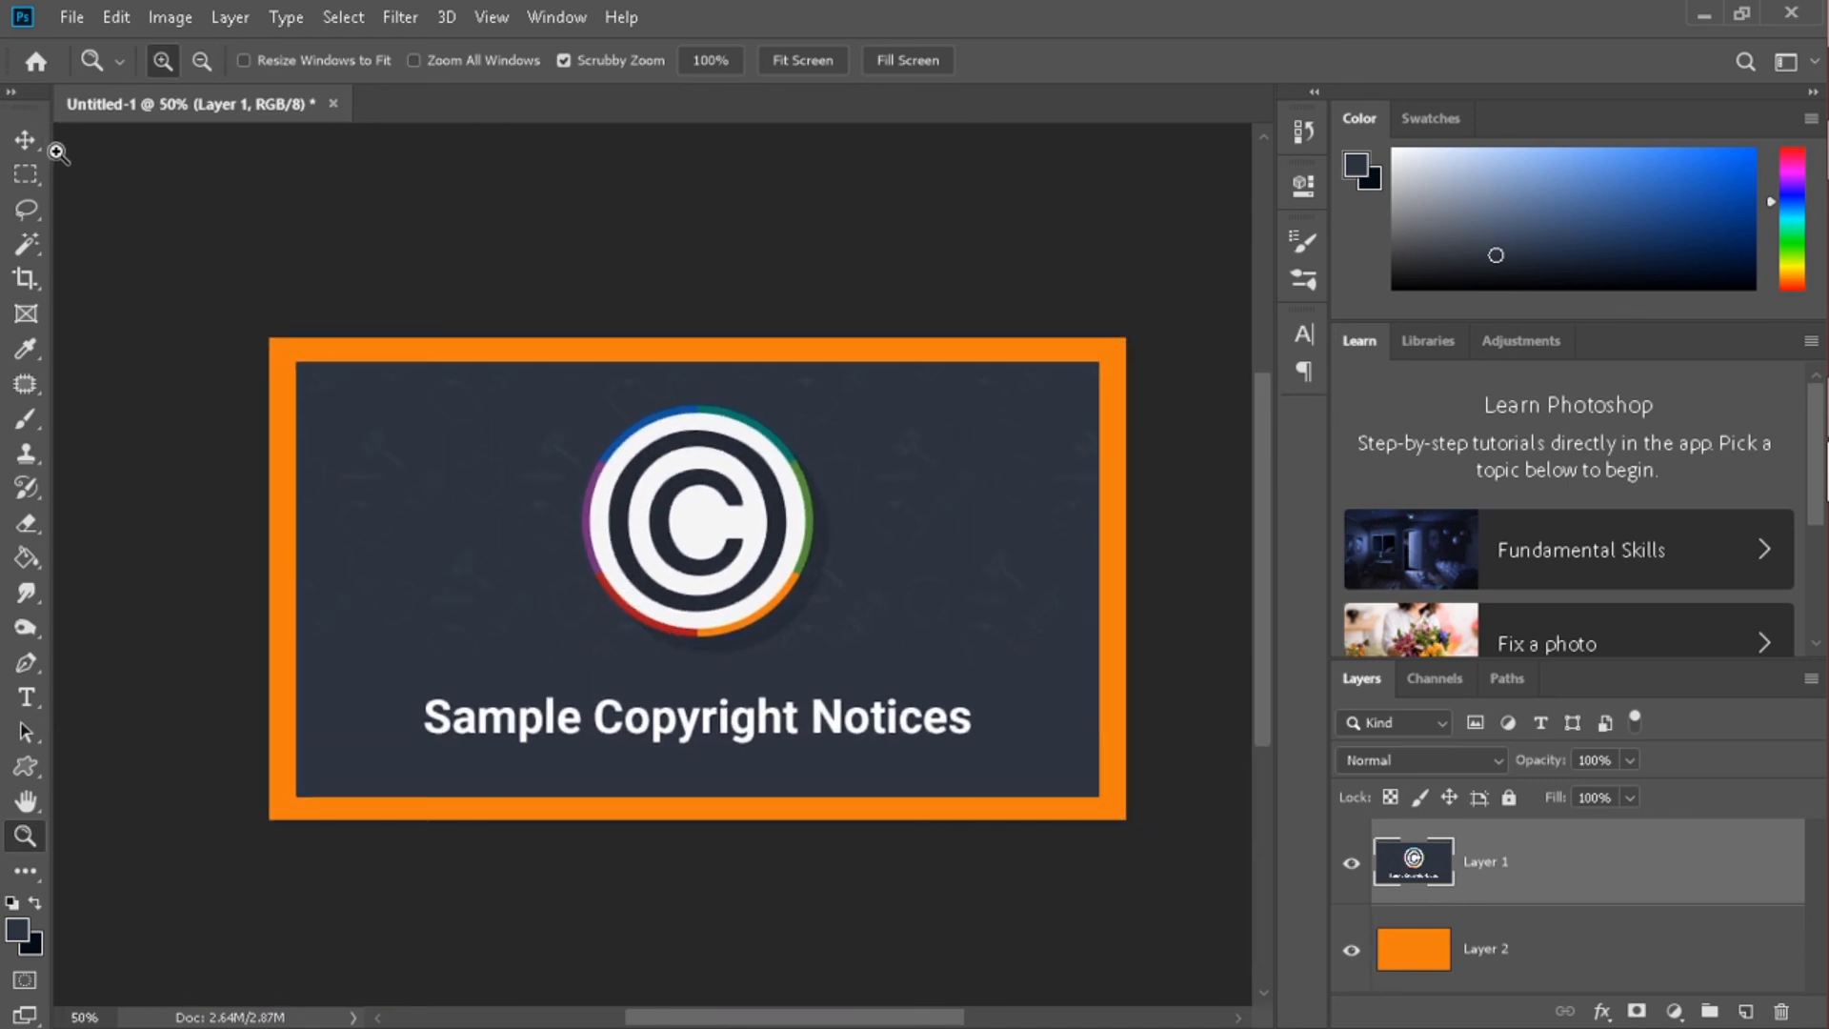